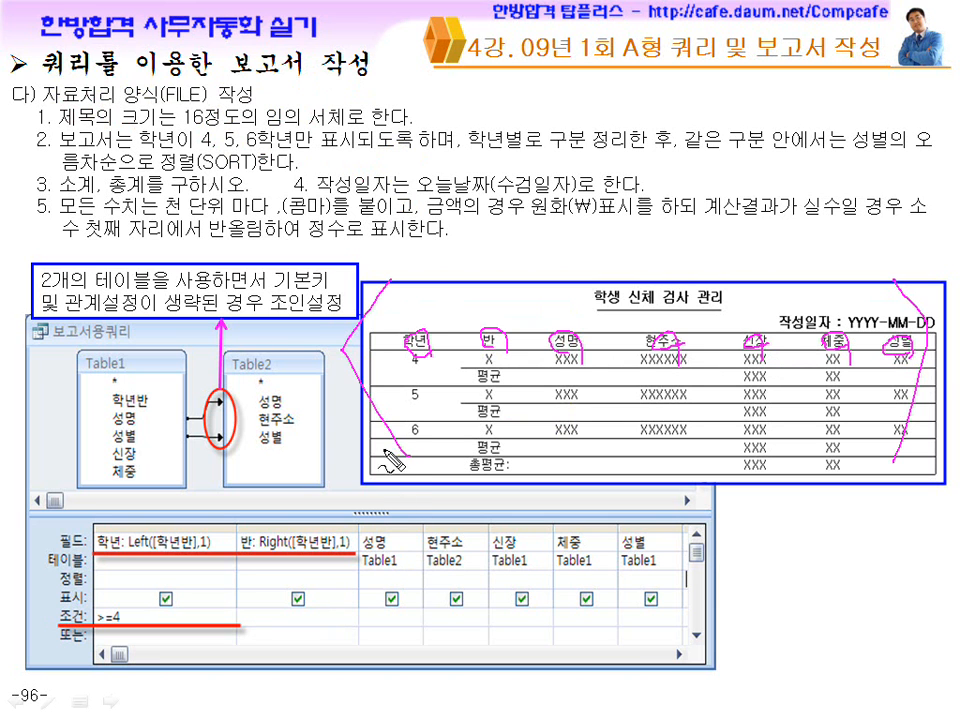
key("e")
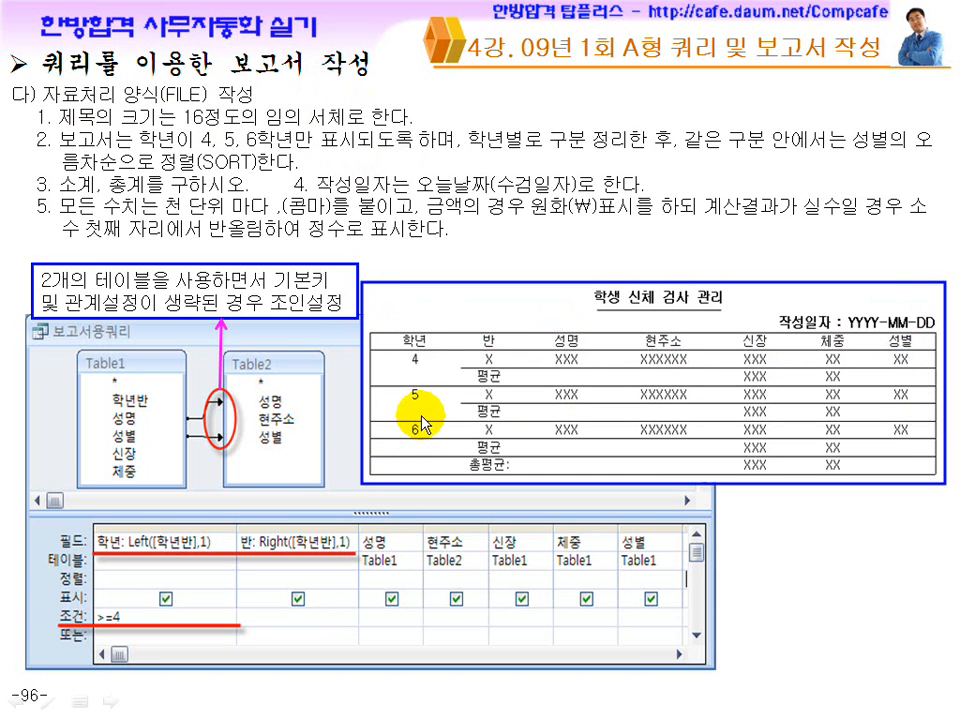
mouse_move(424, 356)
left_mouse_down()
mouse_move(440, 352)
mouse_move(425, 342)
mouse_move(505, 383)
left_mouse_up()
mouse_move(112, 428)
left_mouse_down()
mouse_move(160, 427)
mouse_move(150, 445)
left_mouse_up()
left_click_drag(550, 358, 580, 354)
left_click_drag(661, 352, 700, 356)
left_click_drag(262, 429, 318, 431)
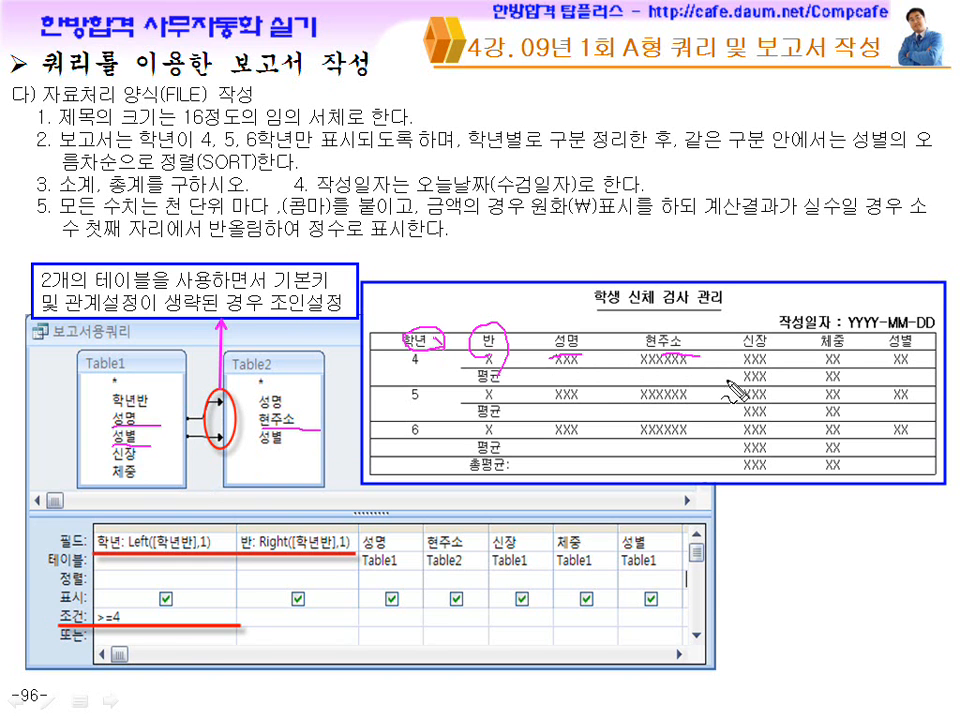
left_click_drag(814, 355, 858, 353)
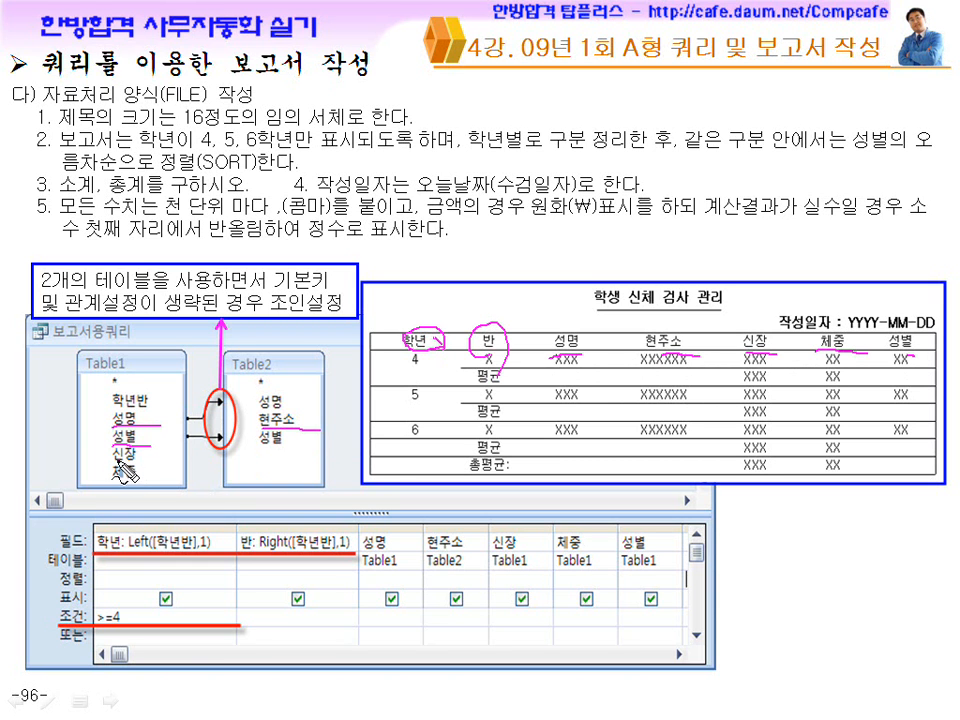
mouse_move(112, 441)
left_mouse_down()
mouse_move(137, 442)
mouse_move(98, 392)
mouse_move(133, 426)
left_mouse_up()
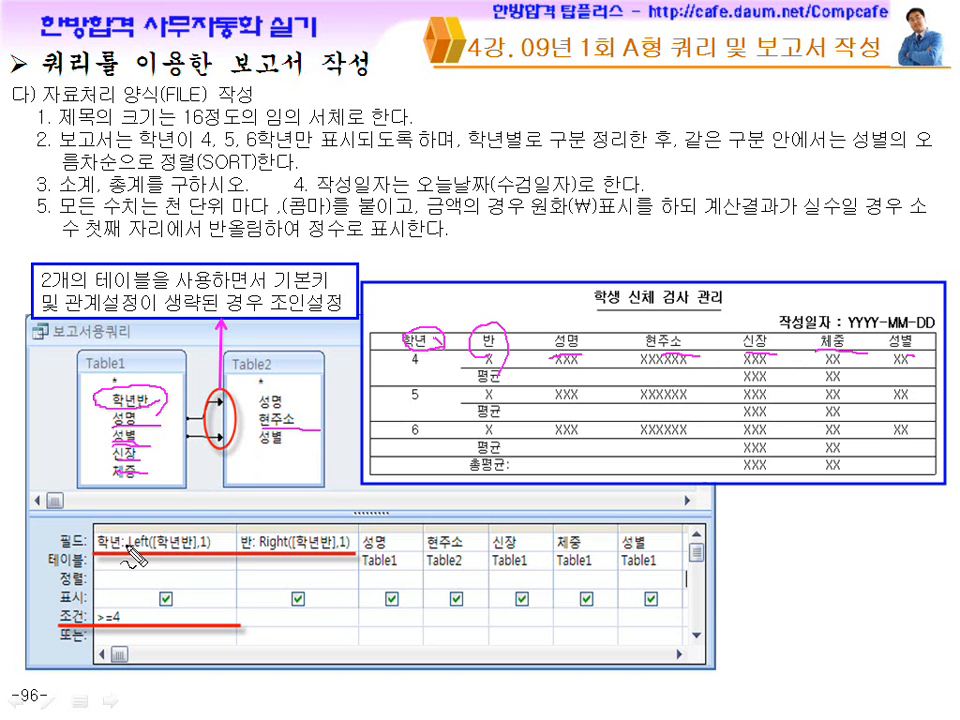
left_click_drag(236, 566, 210, 588)
left_click_drag(316, 589, 338, 587)
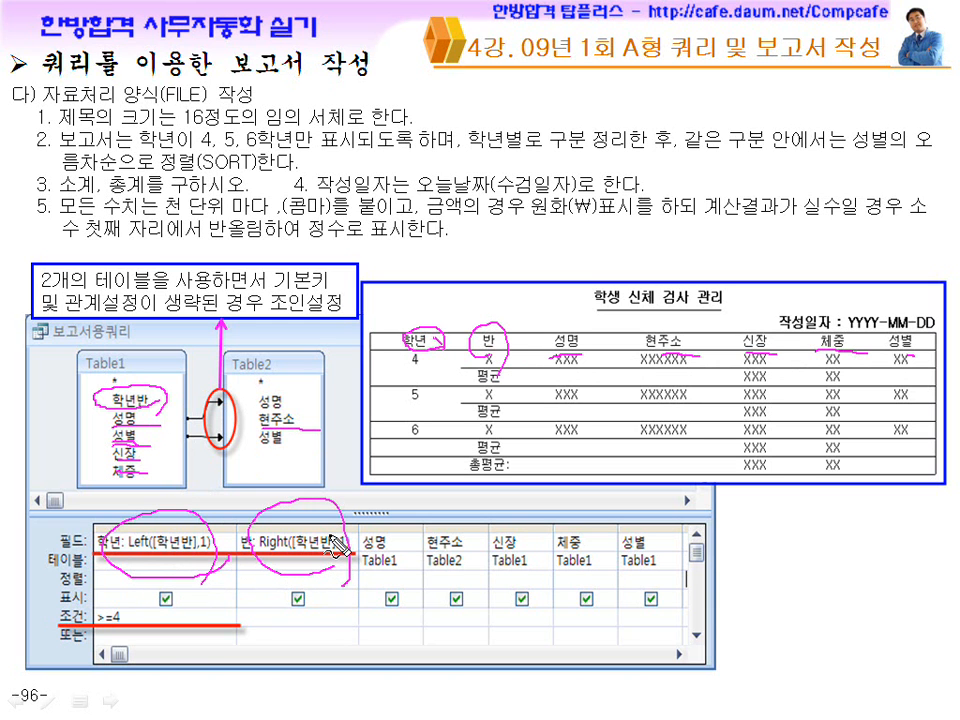
mouse_move(724, 467)
left_mouse_down()
mouse_move(670, 281)
mouse_move(775, 442)
left_mouse_up()
left_click_drag(504, 350, 507, 345)
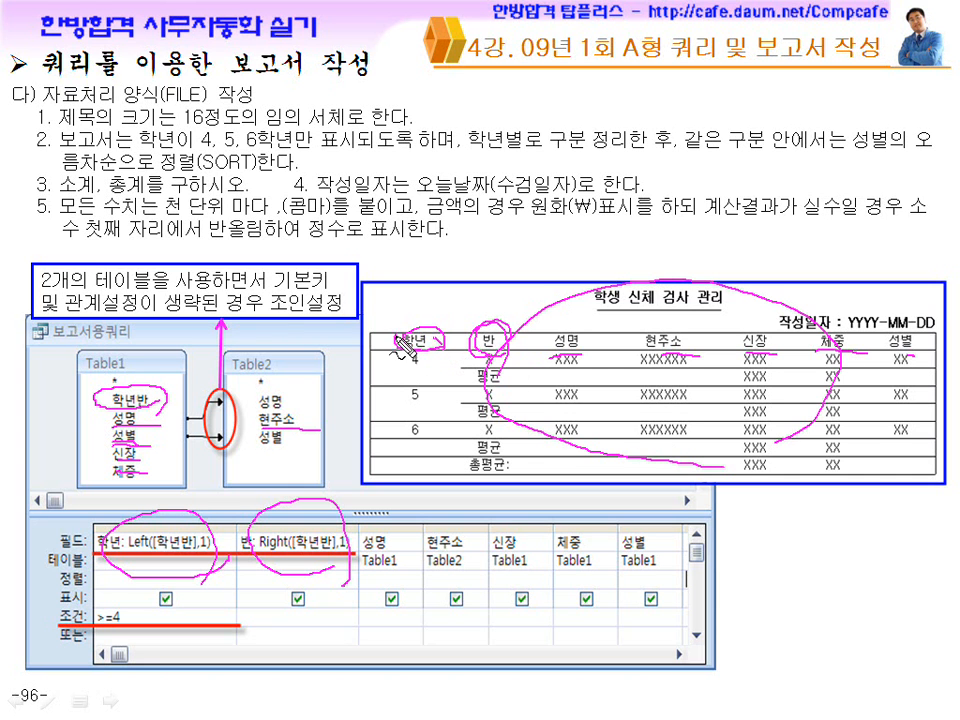
mouse_move(185, 372)
left_mouse_down()
mouse_move(300, 385)
mouse_move(287, 475)
left_mouse_up()
left_click_drag(437, 351, 453, 350)
left_click_drag(511, 350, 507, 350)
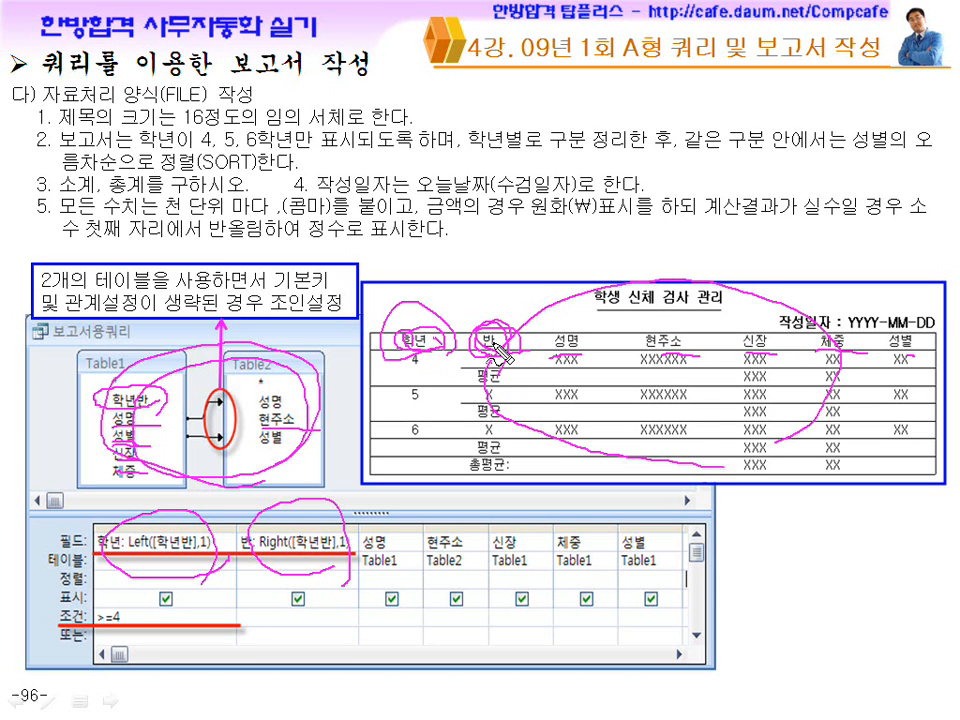
key("Escape")
Step: Switch to the Access database over the 강의용기출문제모음.hwp document and move its window below the sample report's header rows
key("super")
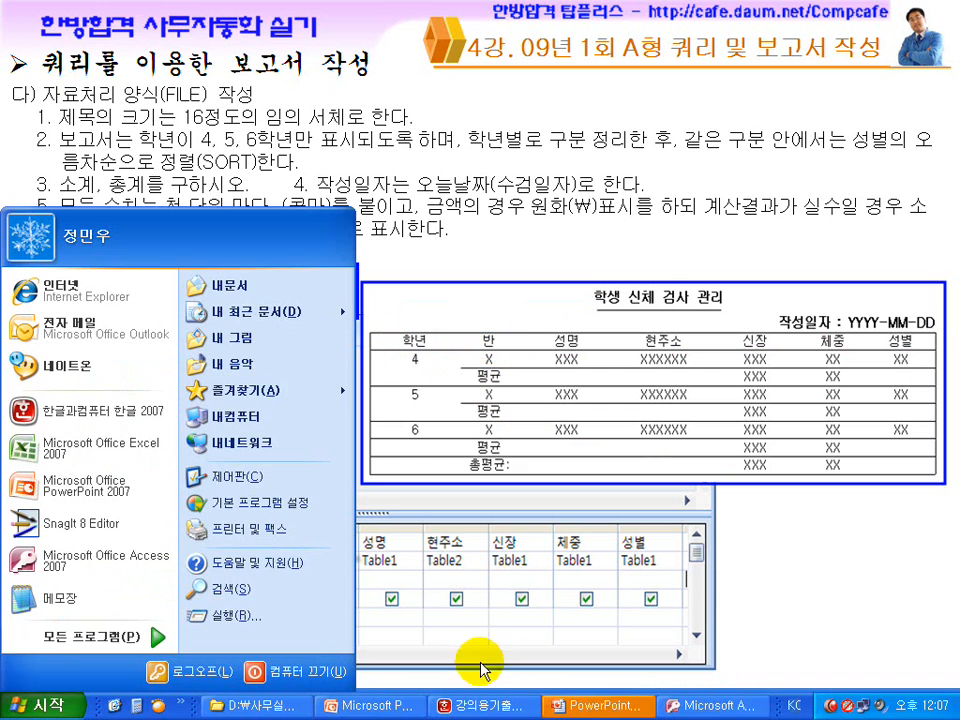
left_click(592, 705)
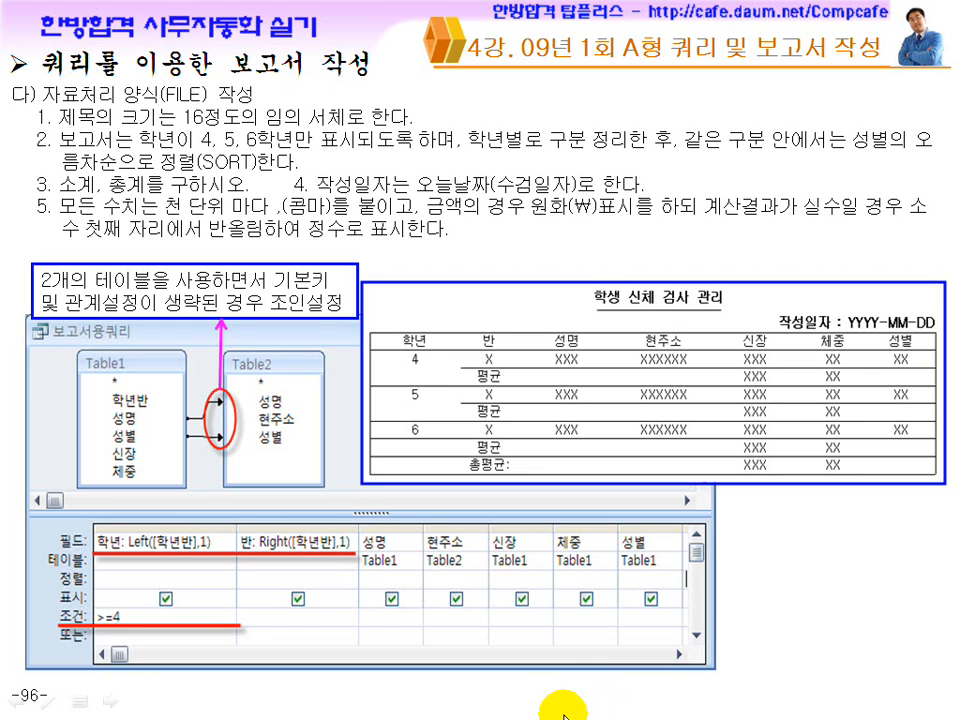
key("super")
left_click(710, 705)
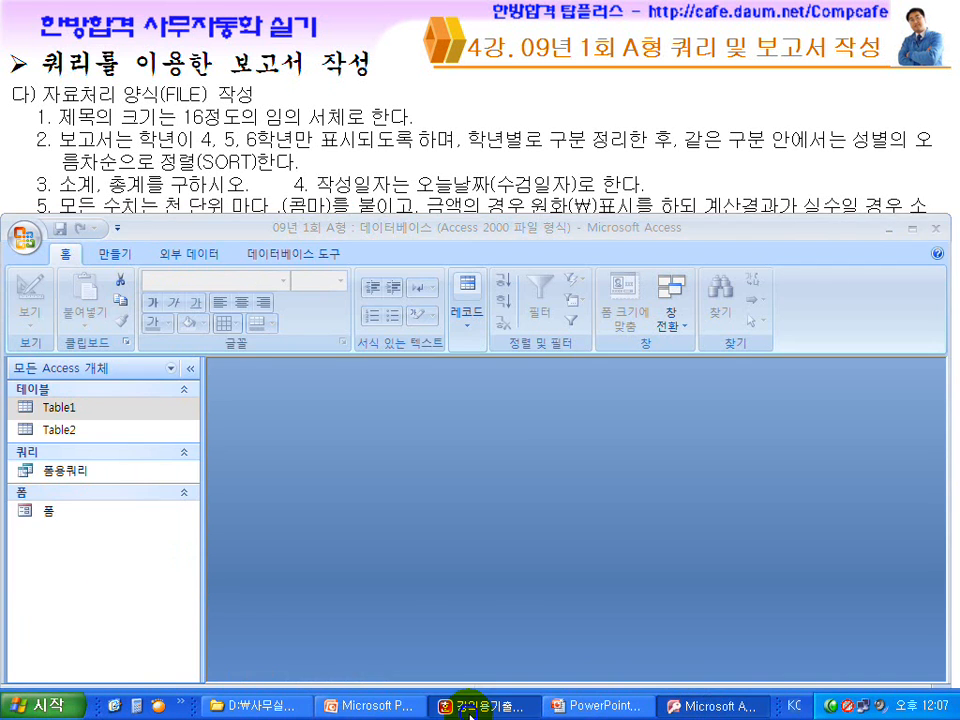
left_click(475, 705)
left_click(374, 446)
left_click_drag(422, 242, 425, 280)
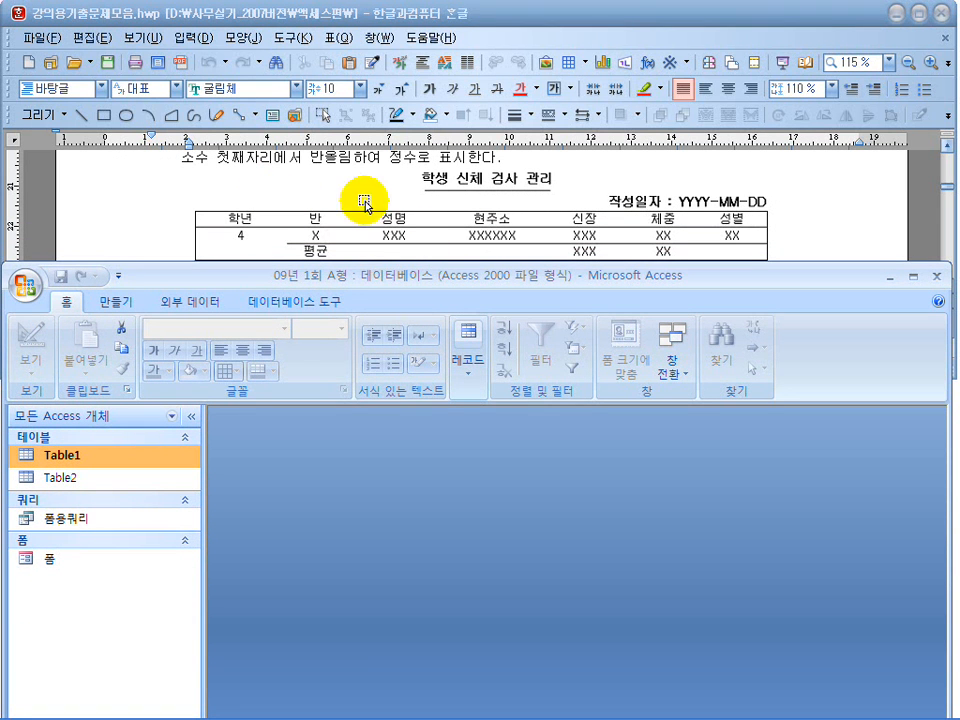
Step: Create a new query in design view and add Table1 and Table2 to it
left_click(115, 305)
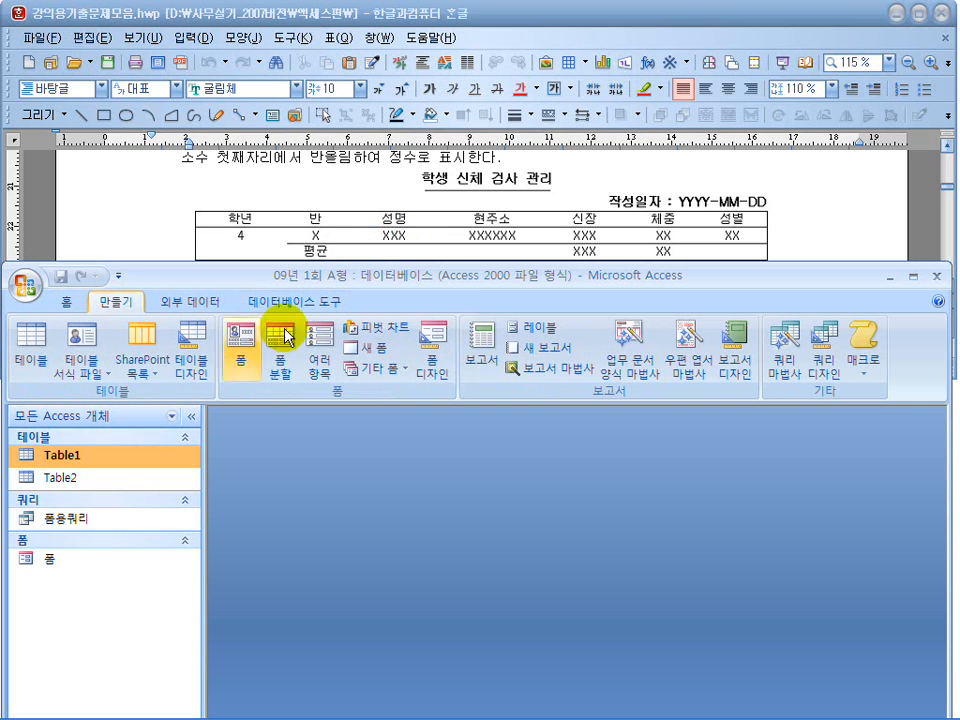
left_click(826, 370)
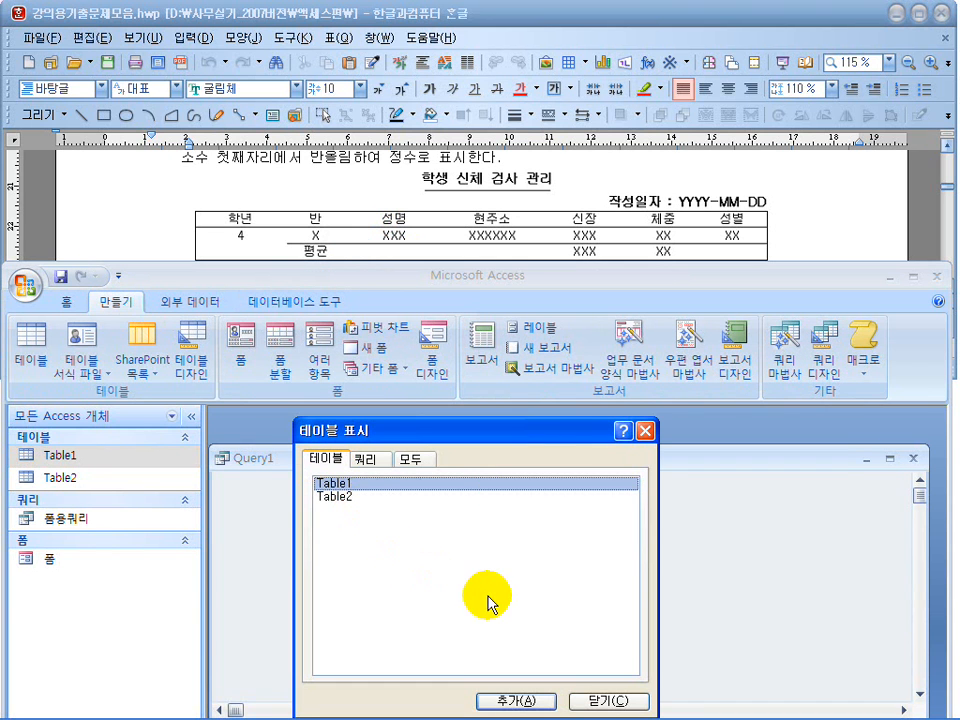
left_click(506, 702)
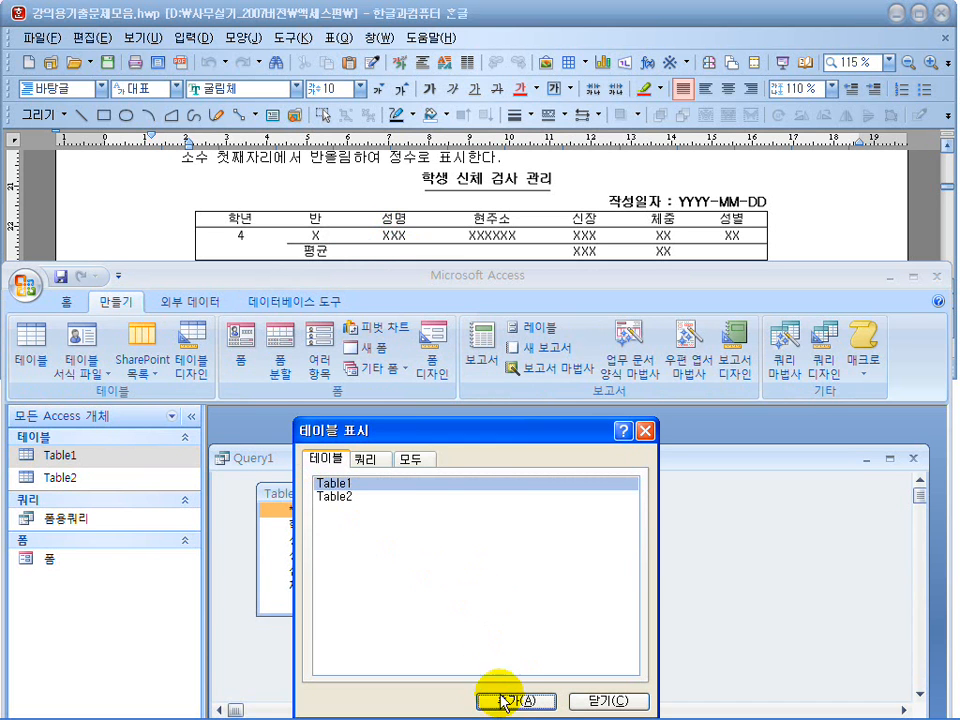
double_click(335, 496)
left_click(577, 700)
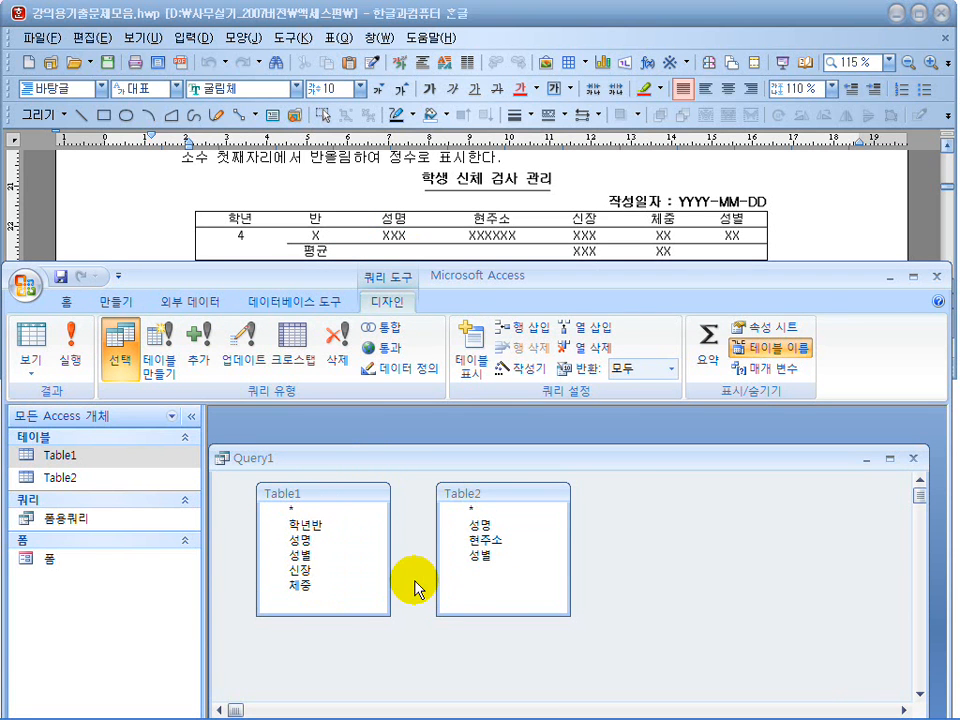
Step: Join Table1 and Table2 in the query on both the 성명 and 성별 fields
left_click(312, 526)
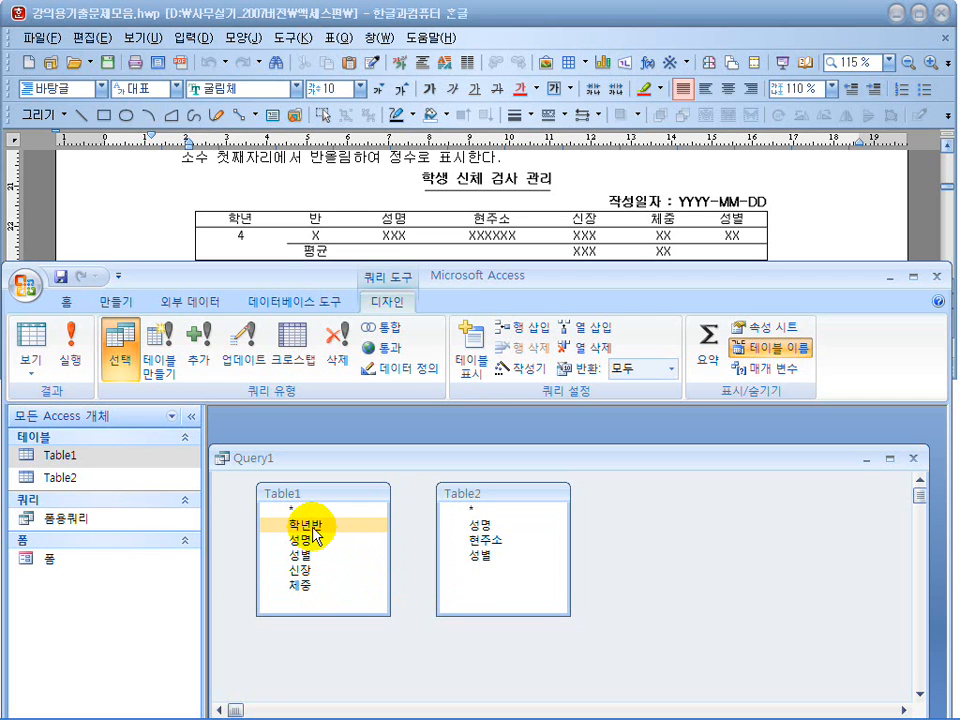
left_click(313, 555)
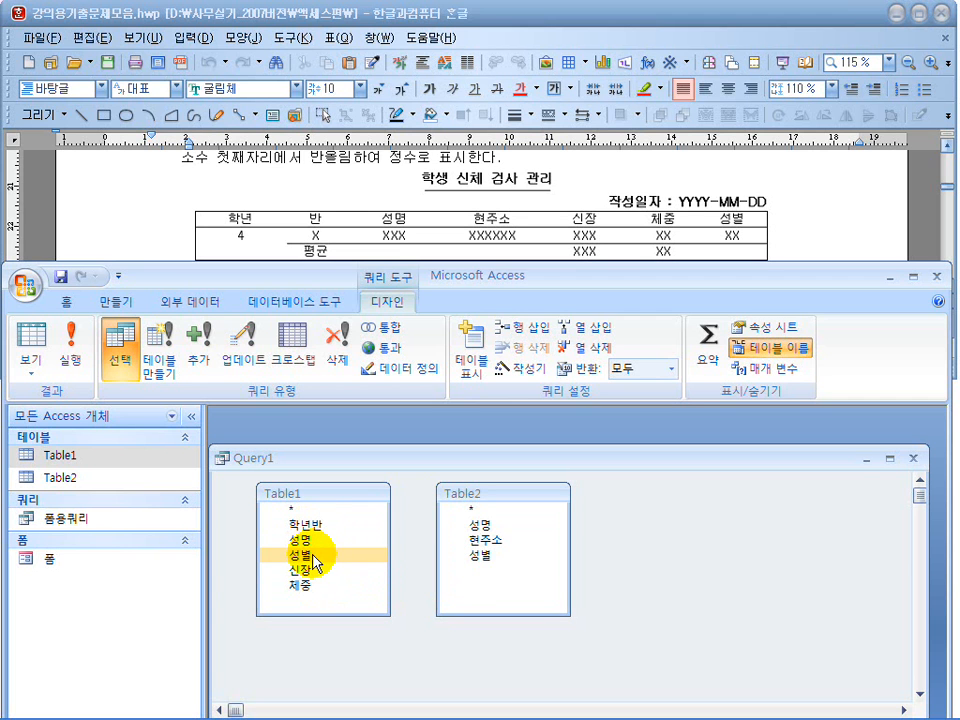
mouse_move(315, 562)
left_mouse_down()
mouse_move(377, 553)
mouse_move(495, 560)
mouse_move(300, 560)
mouse_move(314, 541)
left_mouse_up()
left_click(476, 524)
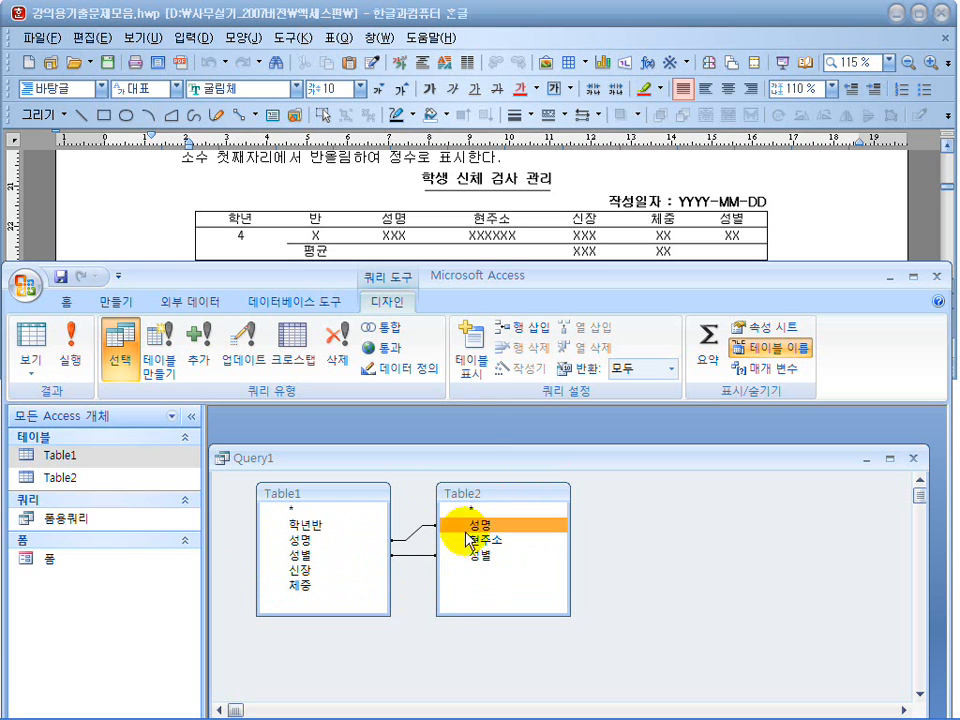
Step: Move the query window up, shorten the Table2 field list and enlarge the design grid to show its criteria rows
left_click_drag(478, 464, 481, 436)
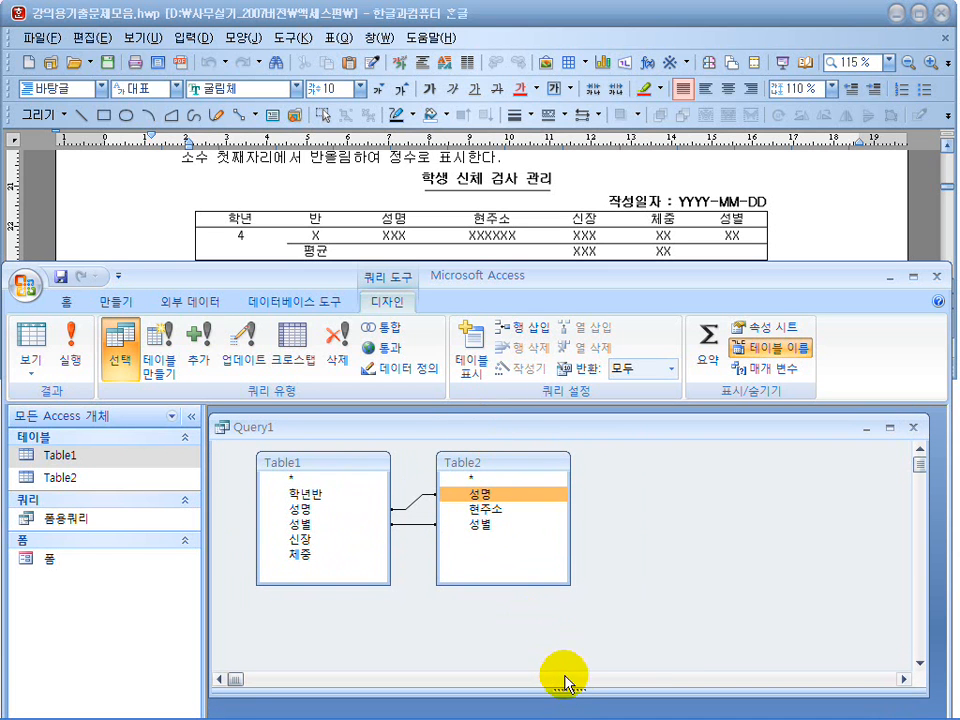
left_click_drag(568, 687, 570, 621)
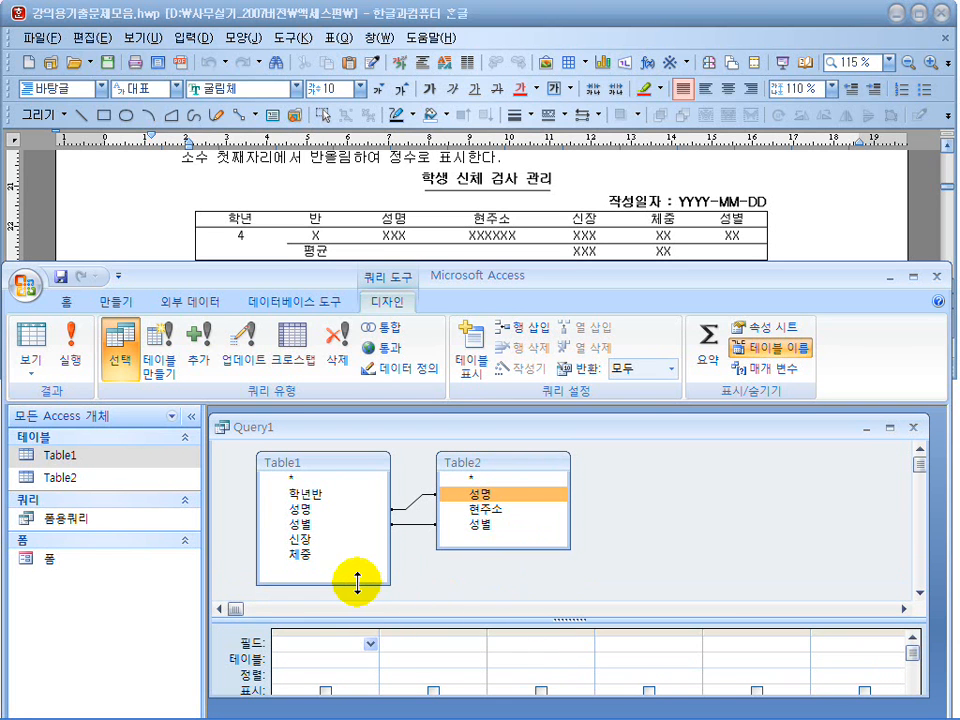
left_click(355, 523)
left_click_drag(521, 619, 521, 583)
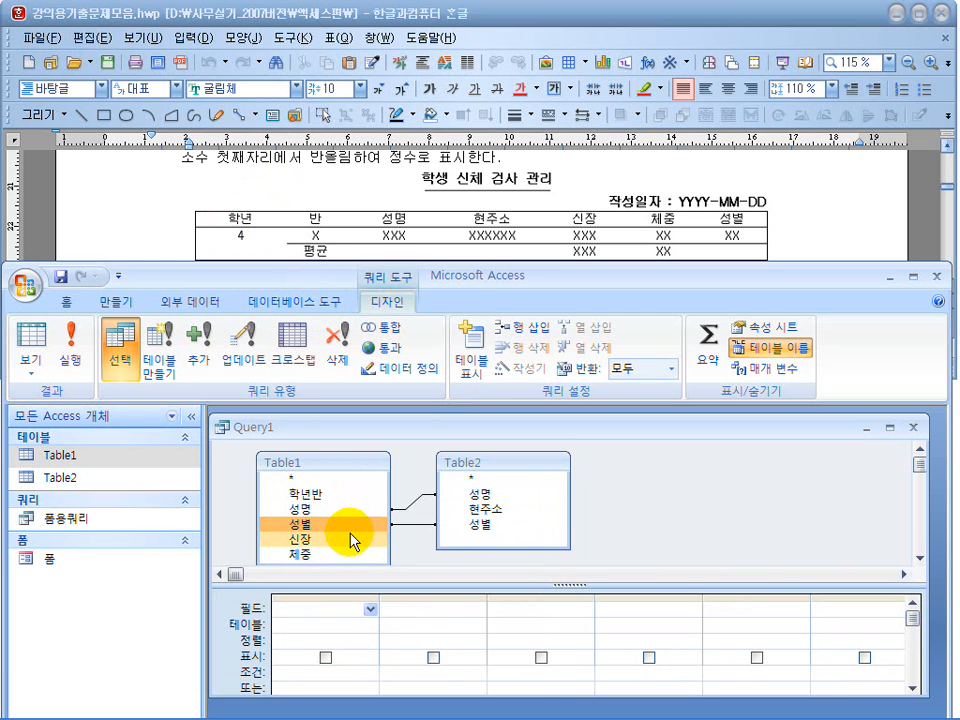
left_click(86, 352)
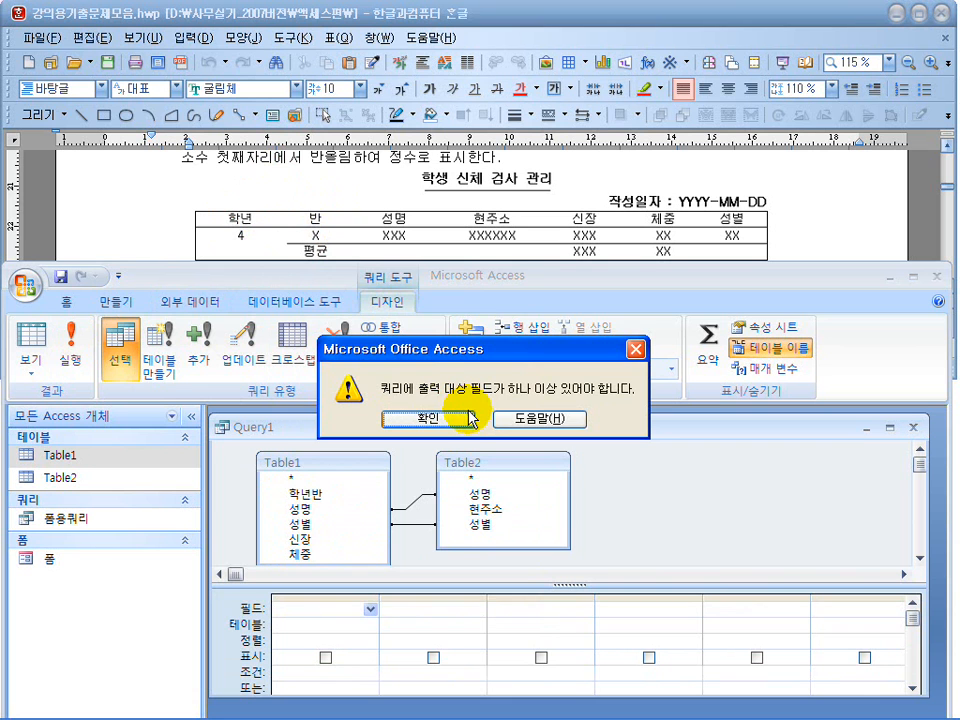
left_click(428, 419)
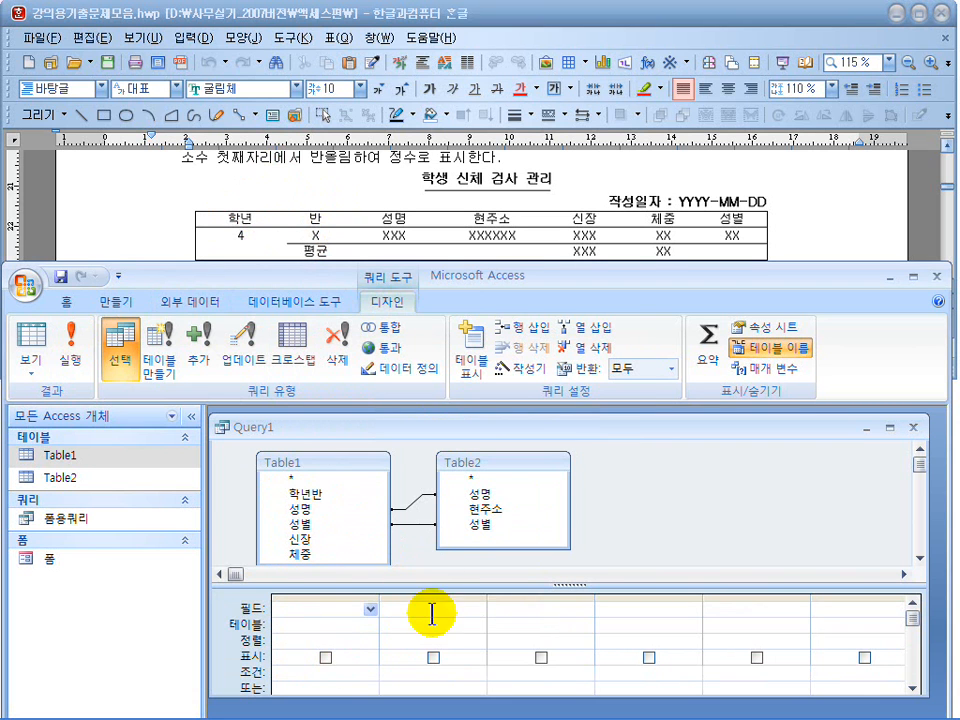
left_click(305, 539)
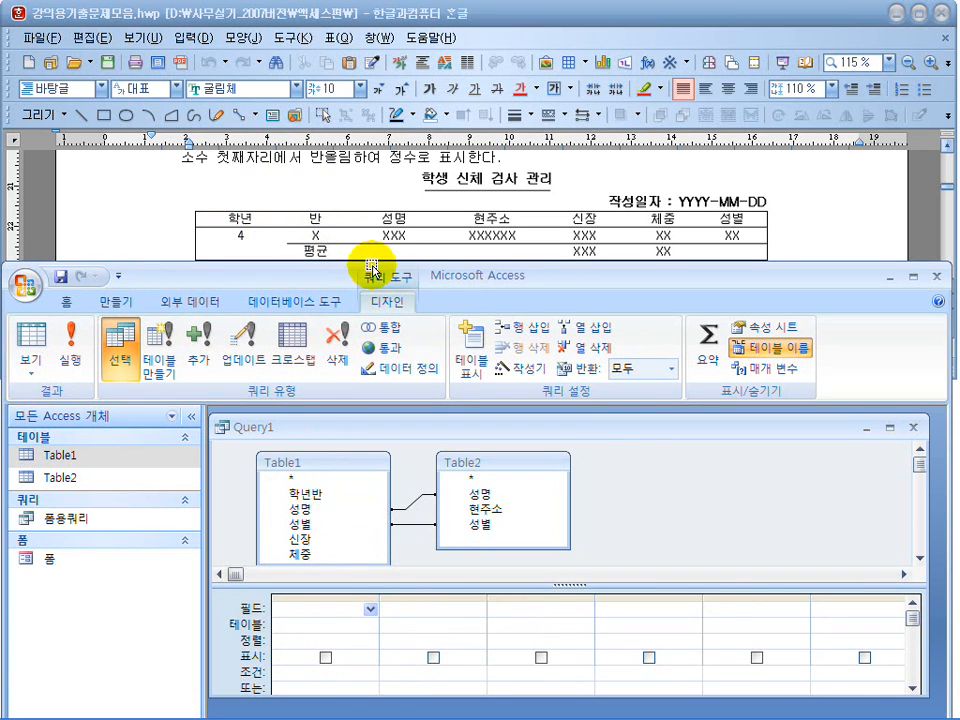
left_click(321, 525)
double_click(312, 510)
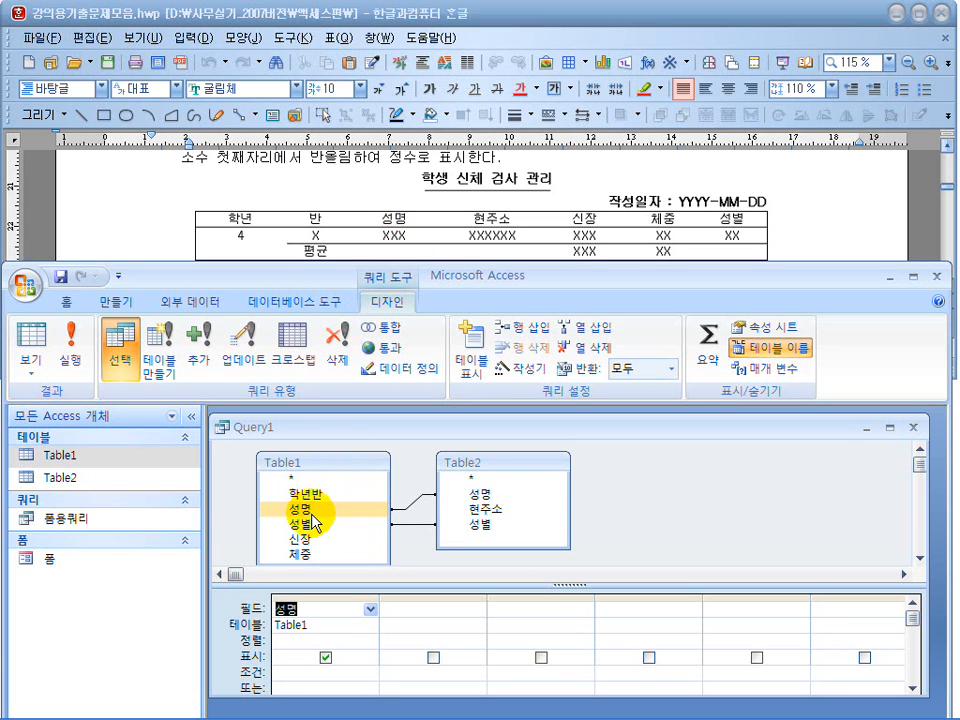
left_click(313, 497)
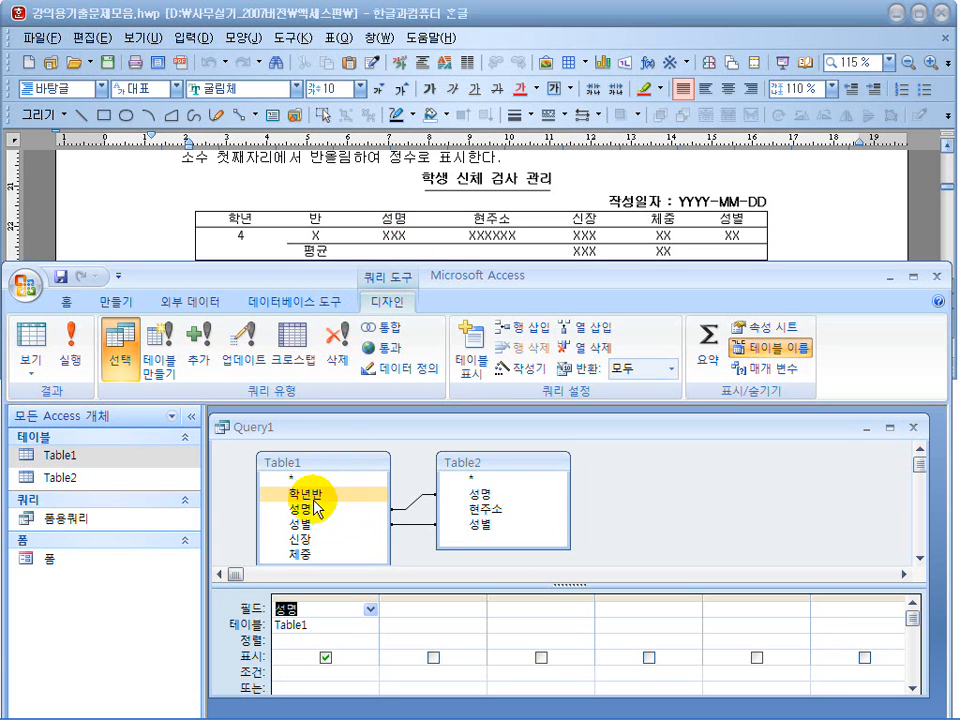
key("Delete")
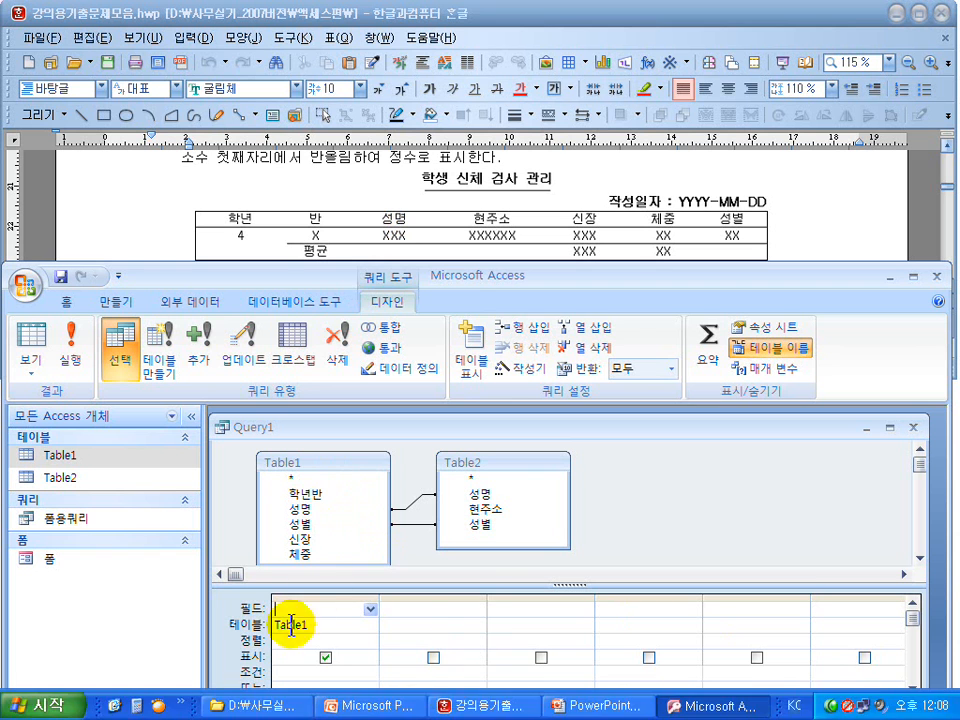
Step: Add Table1's 학년반 field to the first query column and run the query to view its values
double_click(308, 494)
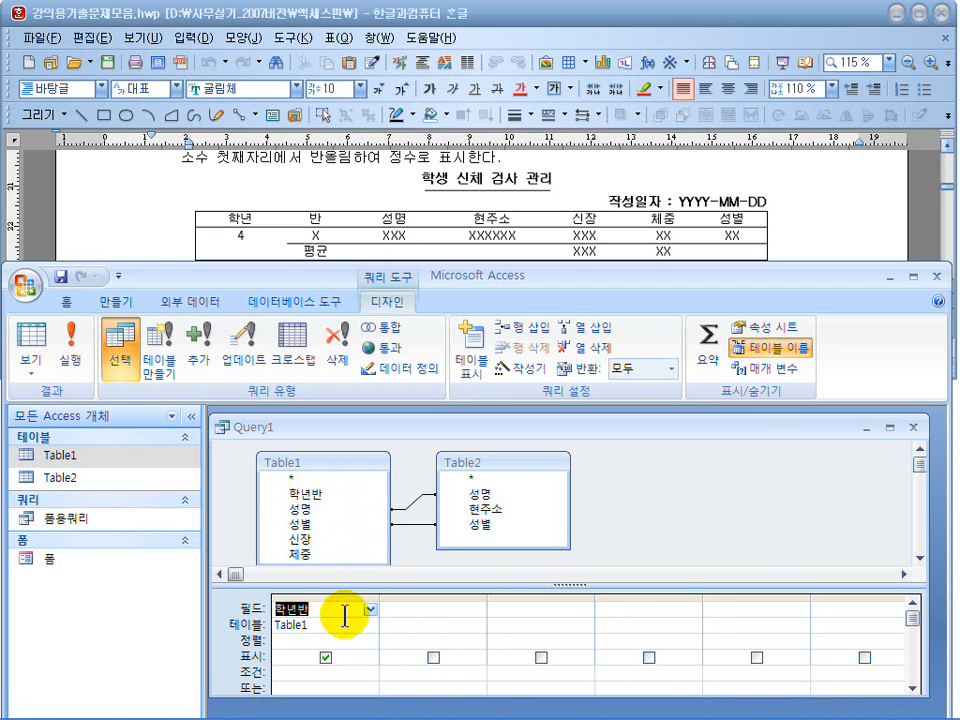
left_click(70, 336)
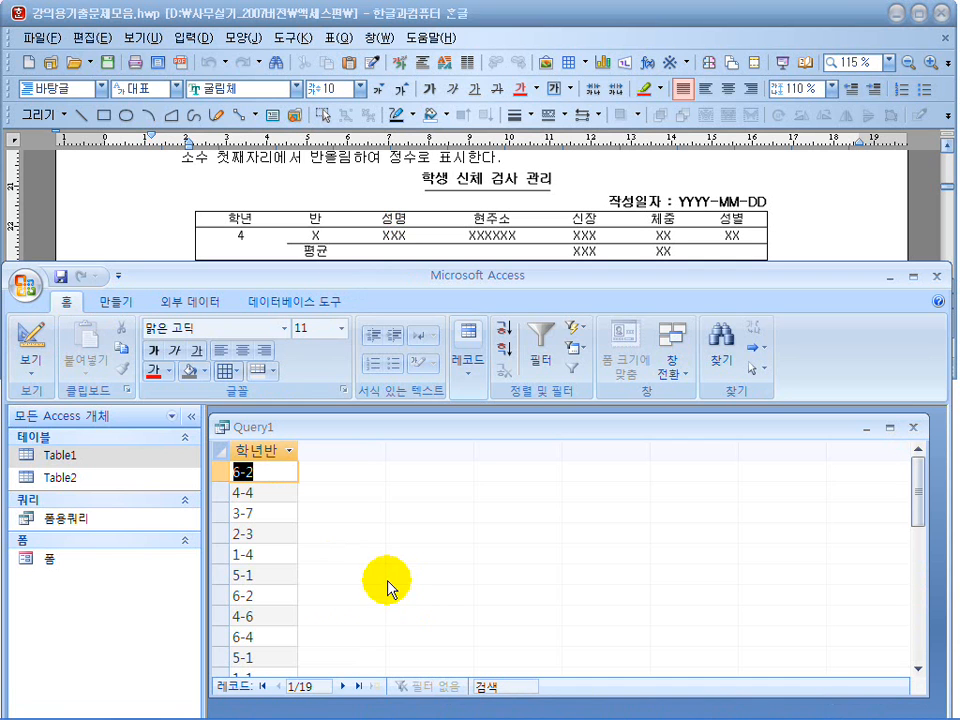
mouse_move(367, 441)
left_mouse_down()
mouse_move(356, 470)
mouse_move(408, 478)
left_mouse_up()
left_click_drag(425, 462, 440, 490)
mouse_move(366, 446)
left_mouse_down()
mouse_move(343, 446)
mouse_move(372, 451)
left_mouse_up()
mouse_move(352, 512)
left_mouse_down()
mouse_move(332, 531)
mouse_move(348, 548)
mouse_move(450, 424)
mouse_move(461, 546)
mouse_move(489, 553)
mouse_move(478, 572)
left_mouse_up()
mouse_move(381, 511)
left_mouse_down()
mouse_move(372, 455)
mouse_move(345, 543)
left_mouse_up()
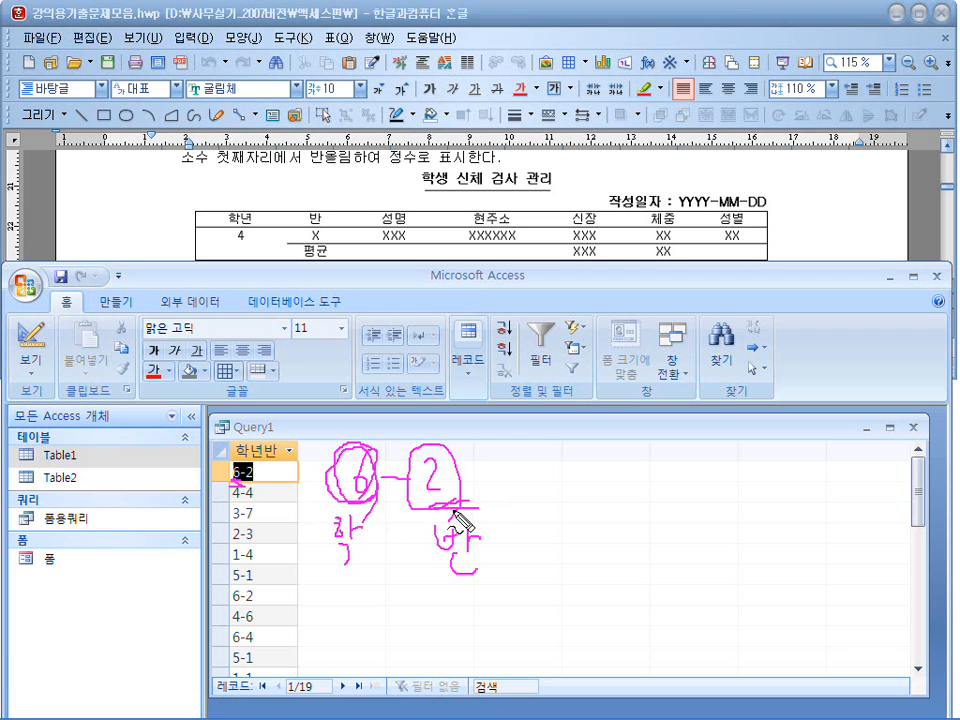
mouse_move(514, 462)
left_mouse_down()
mouse_move(540, 500)
mouse_move(560, 503)
left_mouse_up()
mouse_move(578, 470)
left_mouse_down()
mouse_move(567, 530)
mouse_move(582, 490)
mouse_move(590, 515)
left_mouse_up()
left_click_drag(580, 495, 600, 492)
mouse_move(524, 565)
left_mouse_down()
mouse_move(574, 611)
mouse_move(624, 606)
left_mouse_up()
mouse_move(376, 493)
left_mouse_down()
mouse_move(341, 437)
mouse_move(383, 486)
left_mouse_up()
mouse_move(462, 485)
left_mouse_down()
mouse_move(406, 465)
mouse_move(468, 505)
left_mouse_up()
left_click_drag(518, 617, 626, 614)
left_click_drag(524, 627, 565, 628)
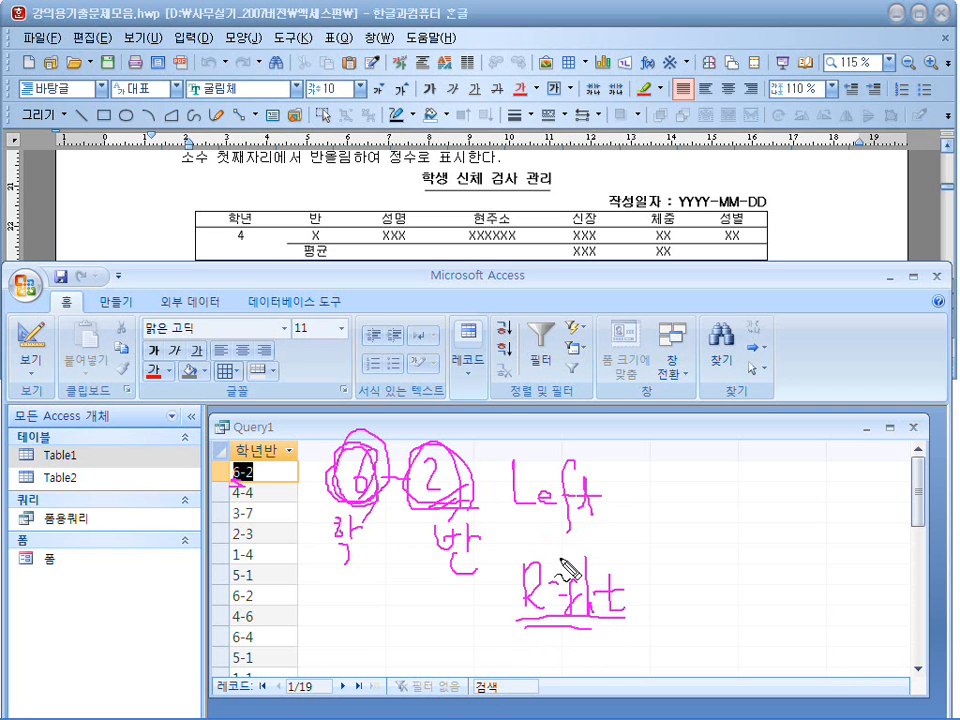
key("Escape")
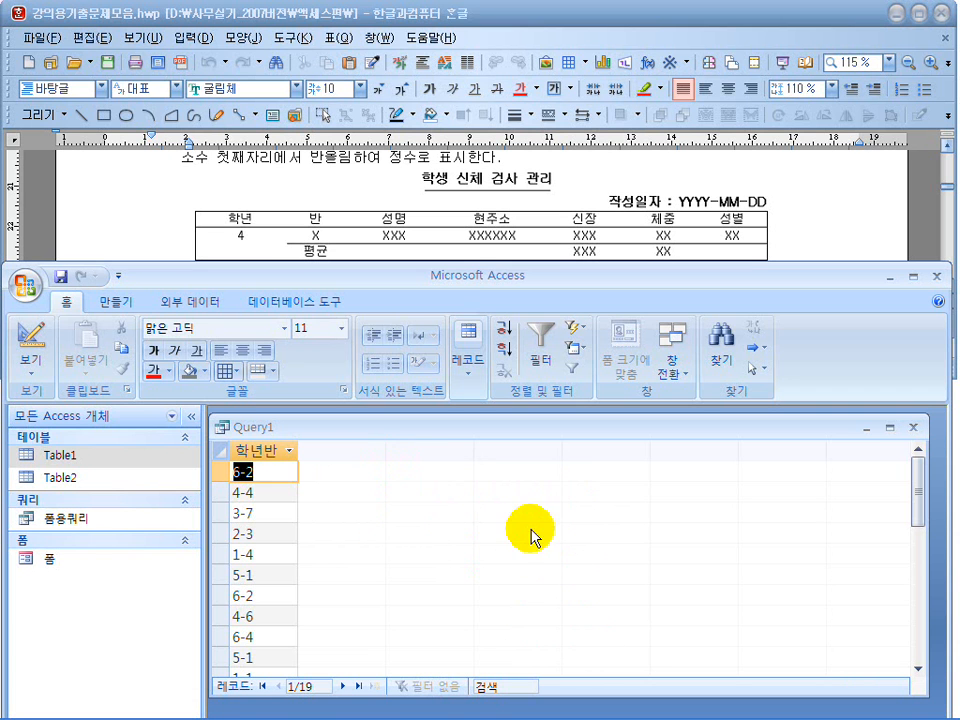
Step: Return the query to design view and replace the first column's field with the alias 학년:
left_click(28, 337)
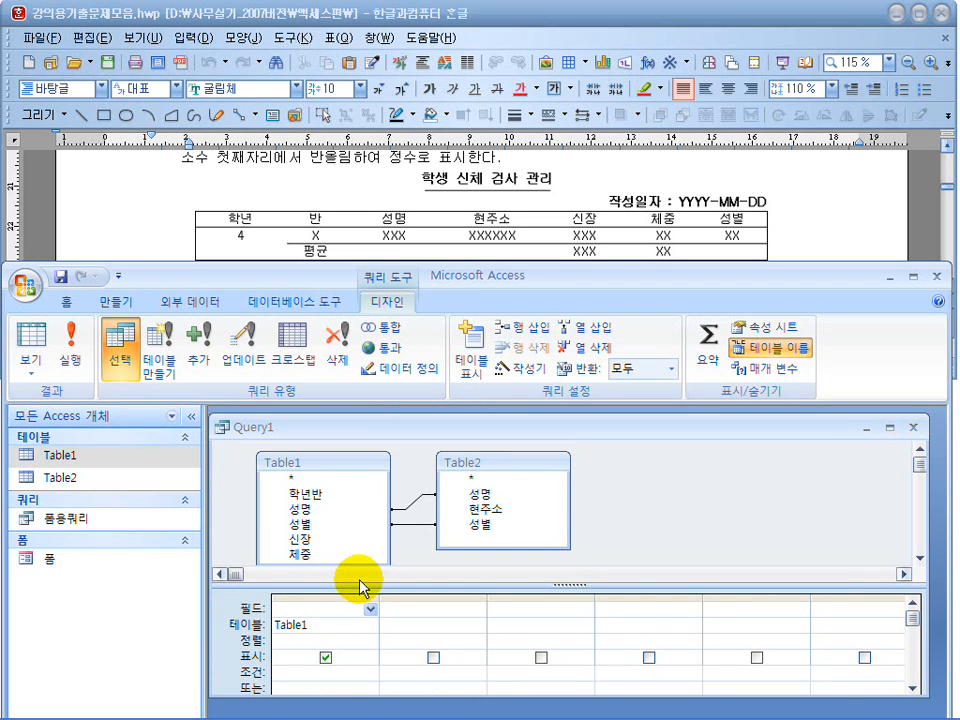
type("g")
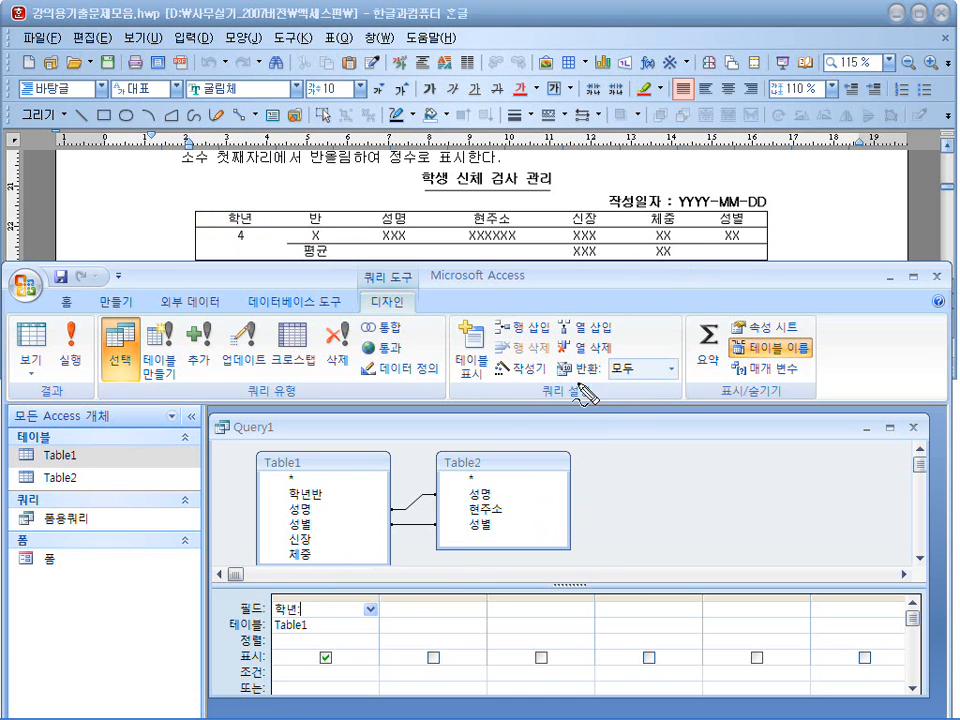
mouse_move(603, 444)
left_mouse_down()
mouse_move(603, 472)
mouse_move(625, 473)
left_mouse_up()
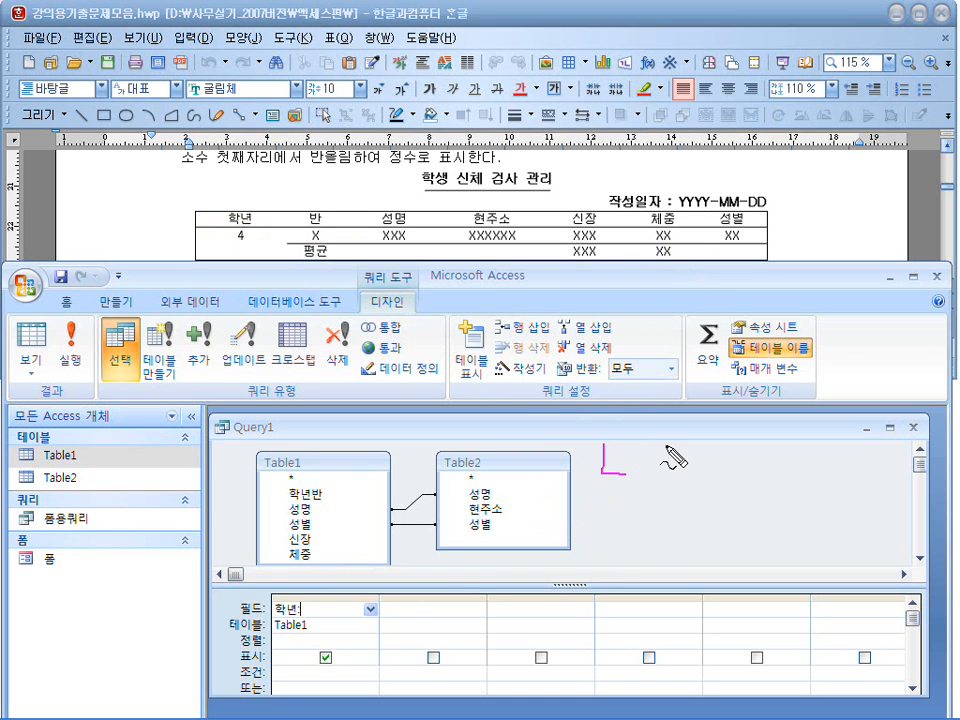
left_click(670, 494)
mouse_move(670, 518)
left_mouse_down()
mouse_move(671, 543)
mouse_move(640, 450)
mouse_move(700, 545)
left_mouse_up()
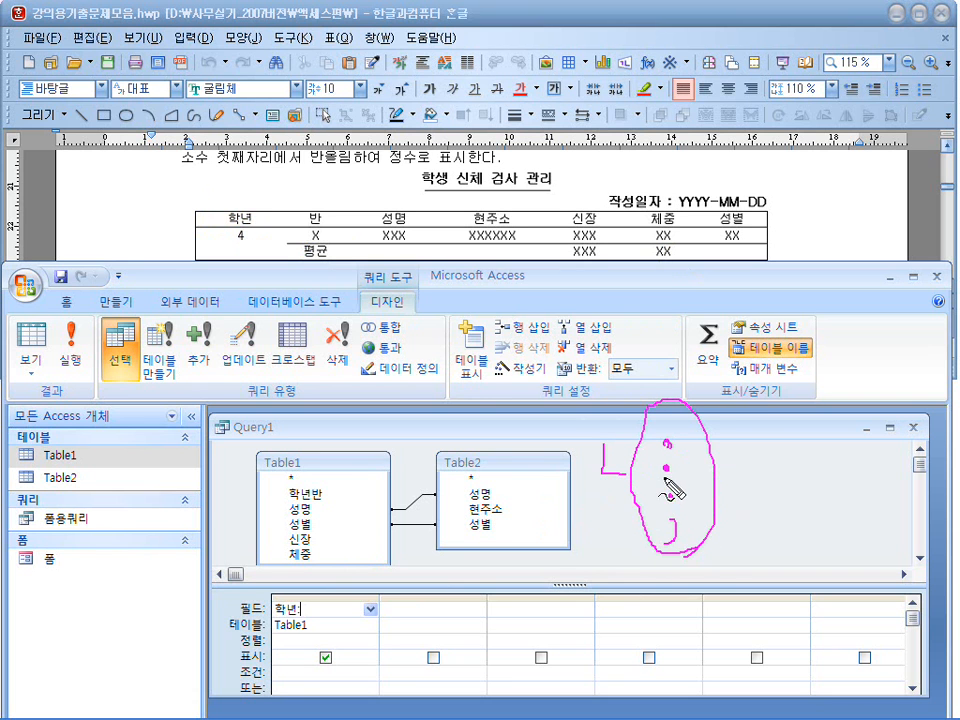
mouse_move(750, 444)
left_mouse_down()
mouse_move(745, 455)
mouse_move(785, 448)
left_mouse_up()
mouse_move(684, 544)
left_mouse_down()
mouse_move(671, 495)
mouse_move(684, 543)
left_mouse_up()
left_click_drag(746, 510, 735, 532)
left_click_drag(743, 521, 757, 546)
left_click_drag(758, 530, 800, 538)
left_click_drag(804, 510, 812, 527)
left_click_drag(803, 455, 790, 490)
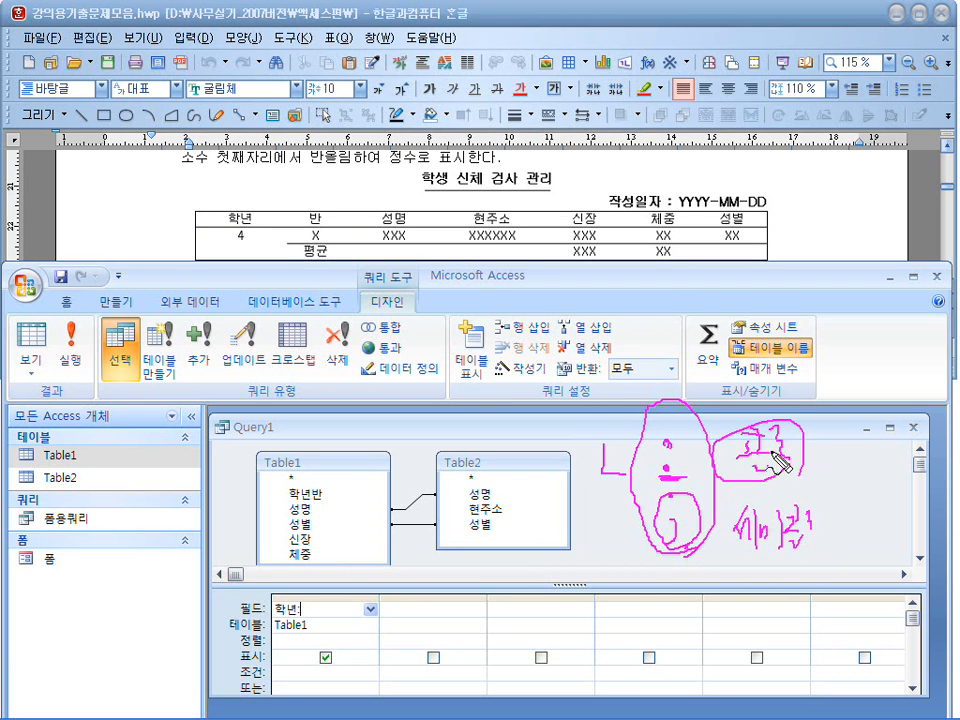
left_click_drag(659, 483, 693, 483)
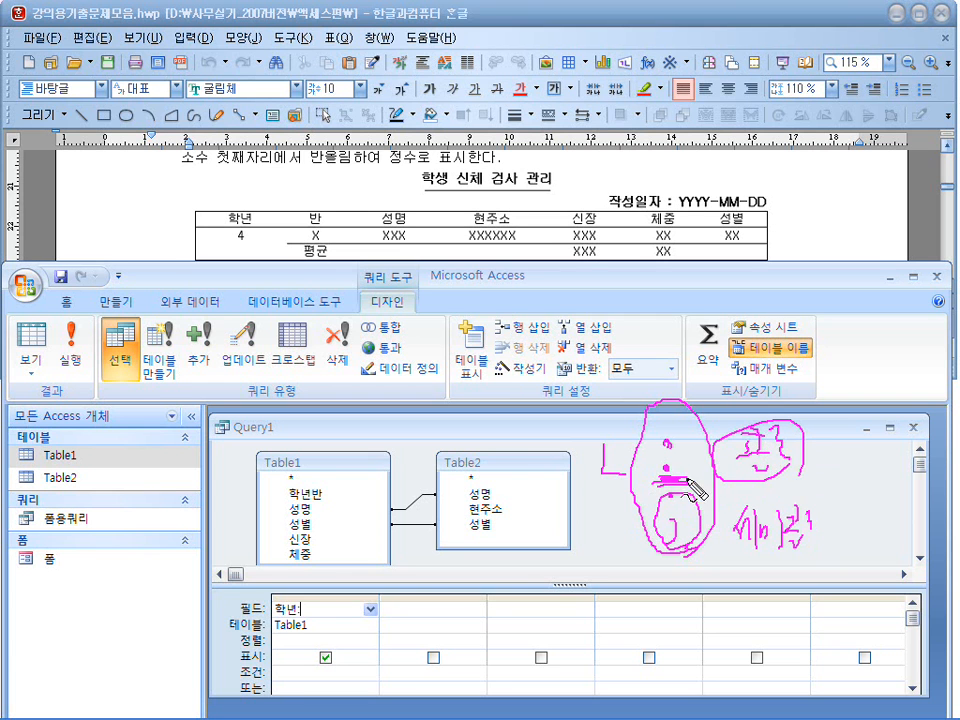
key("Escape")
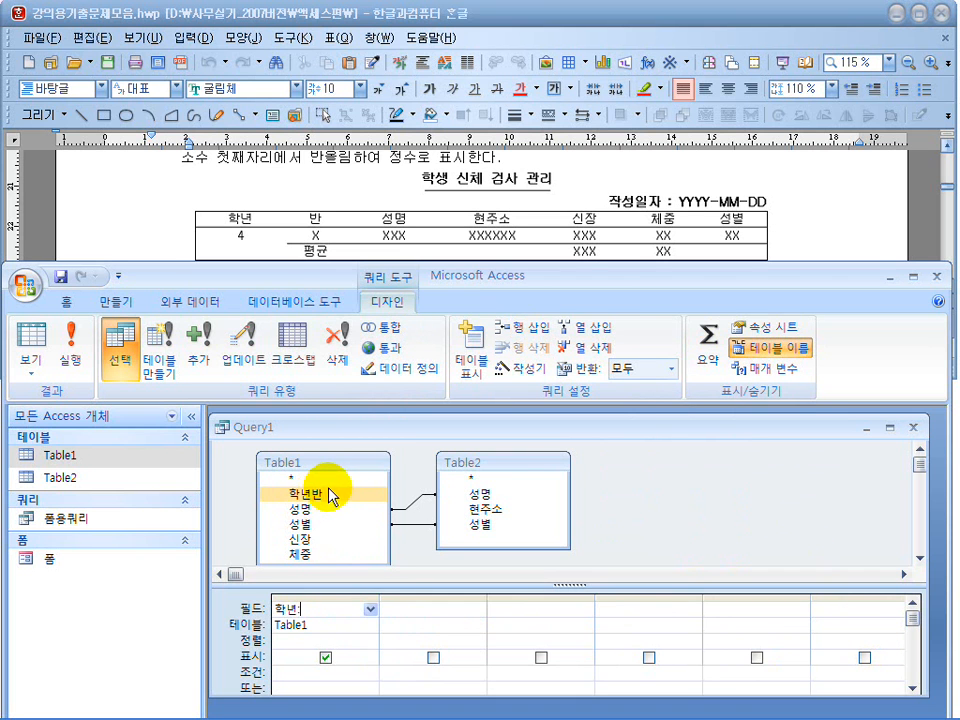
Step: Complete the first column in the expression builder as 학년:Left(학년반,1) and fit the column width to it
left_click(305, 621)
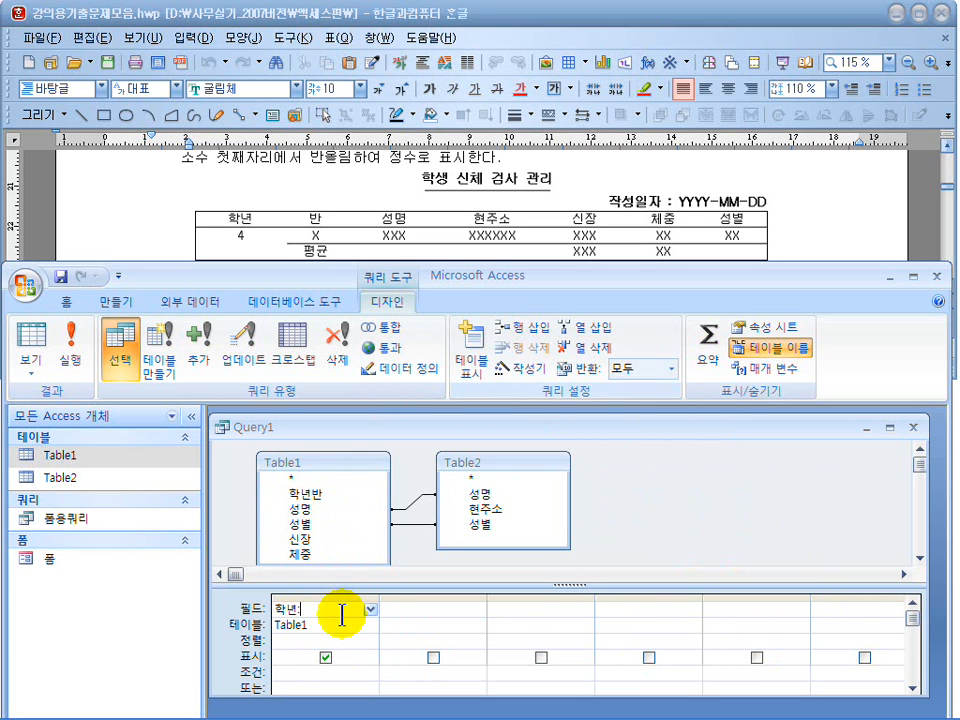
left_click(515, 373)
left_click_drag(470, 282, 664, 332)
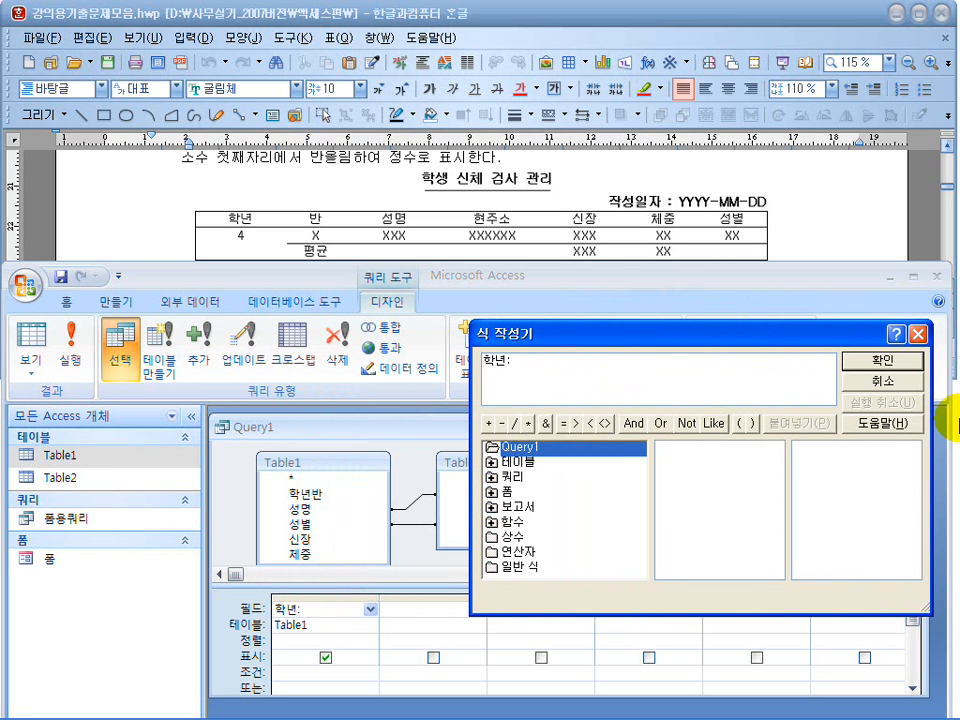
type("ㅣㄷ")
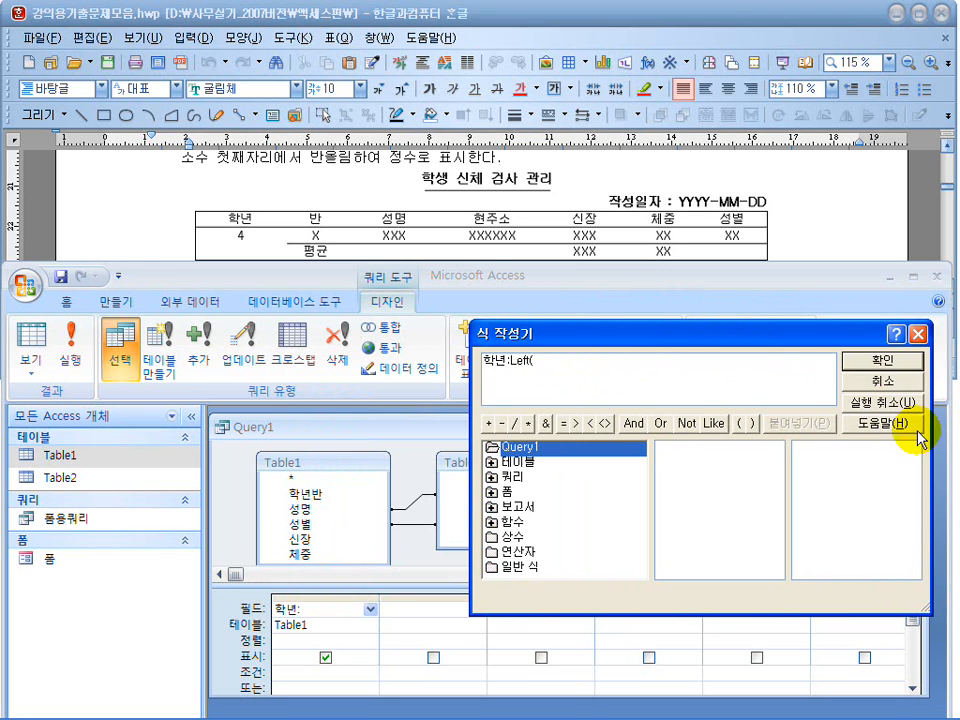
type("g")
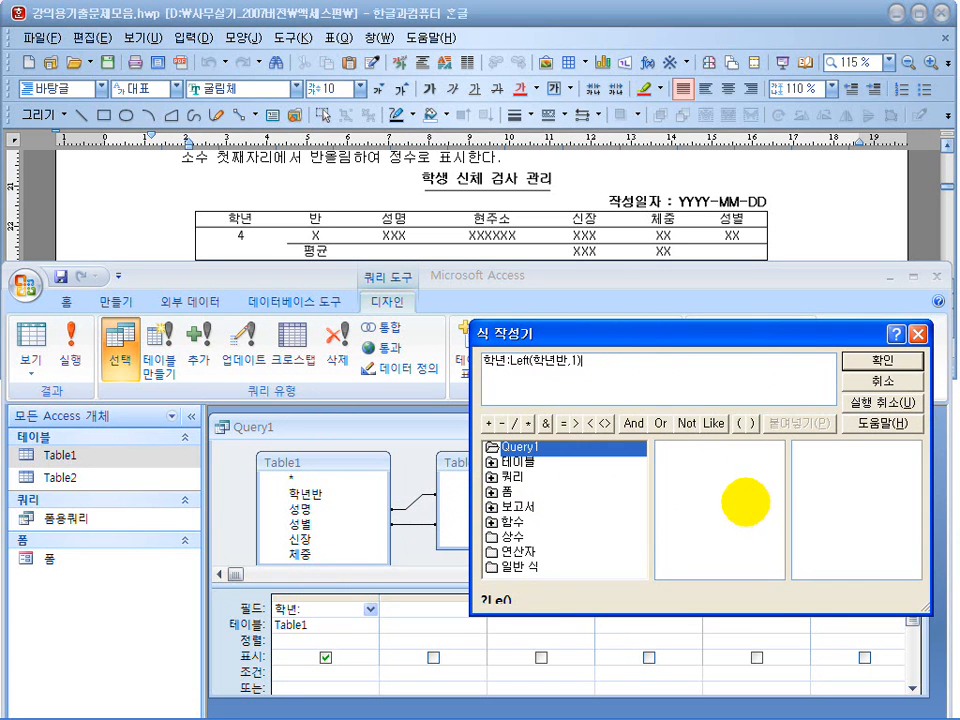
left_click(559, 365)
double_click(522, 362)
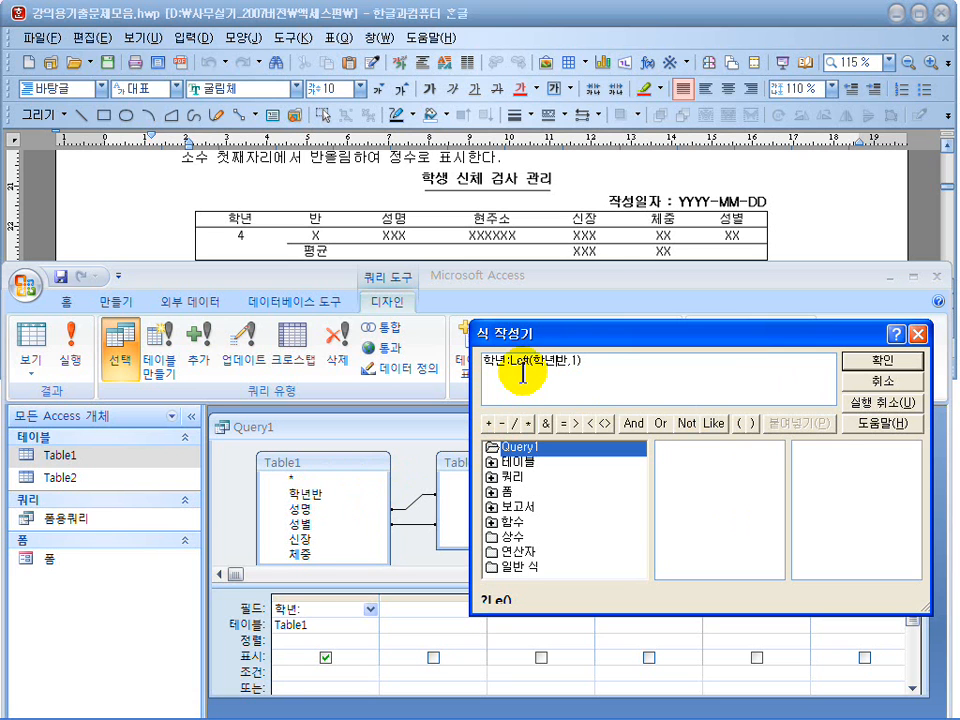
left_click(597, 361)
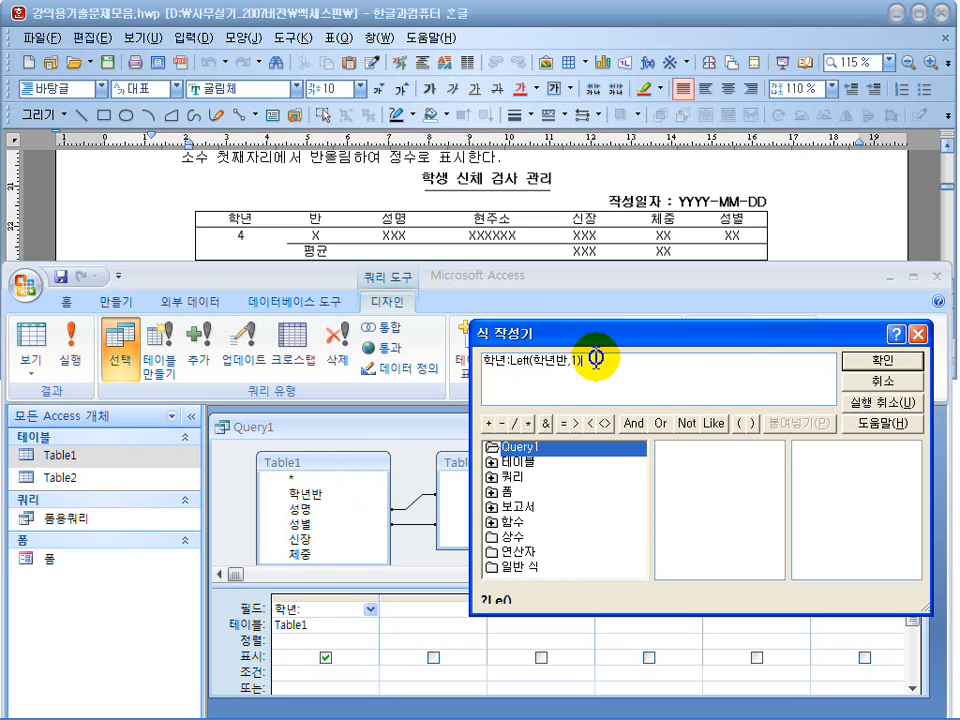
left_click(885, 362)
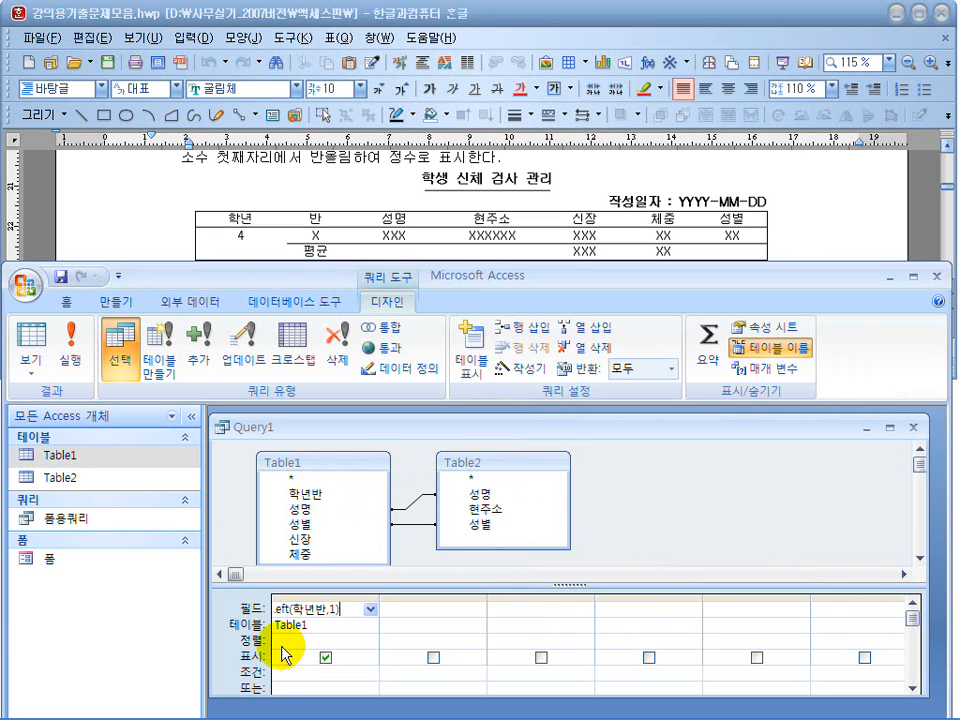
double_click(379, 598)
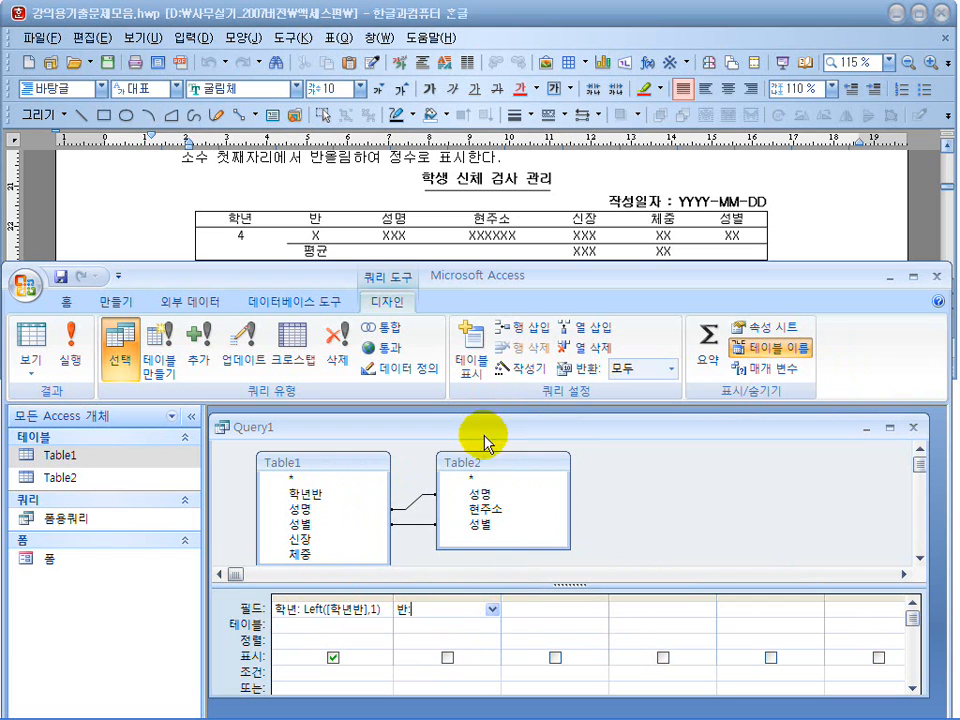
Step: Define the second column in the expression builder as 반:Right([학년반],1)
left_click(518, 380)
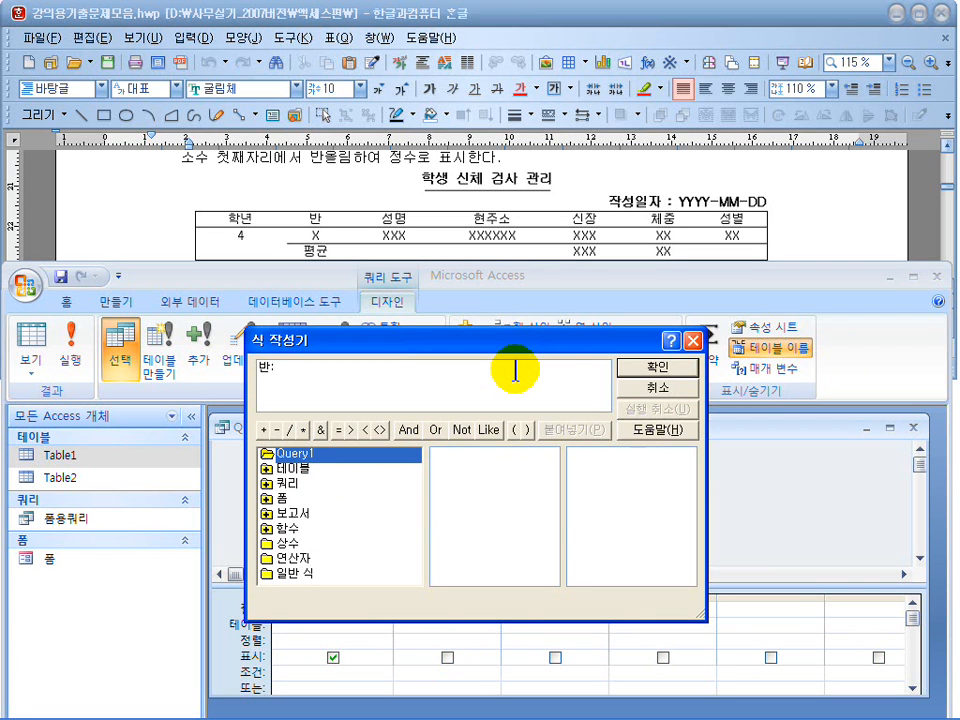
left_click_drag(516, 342, 680, 316)
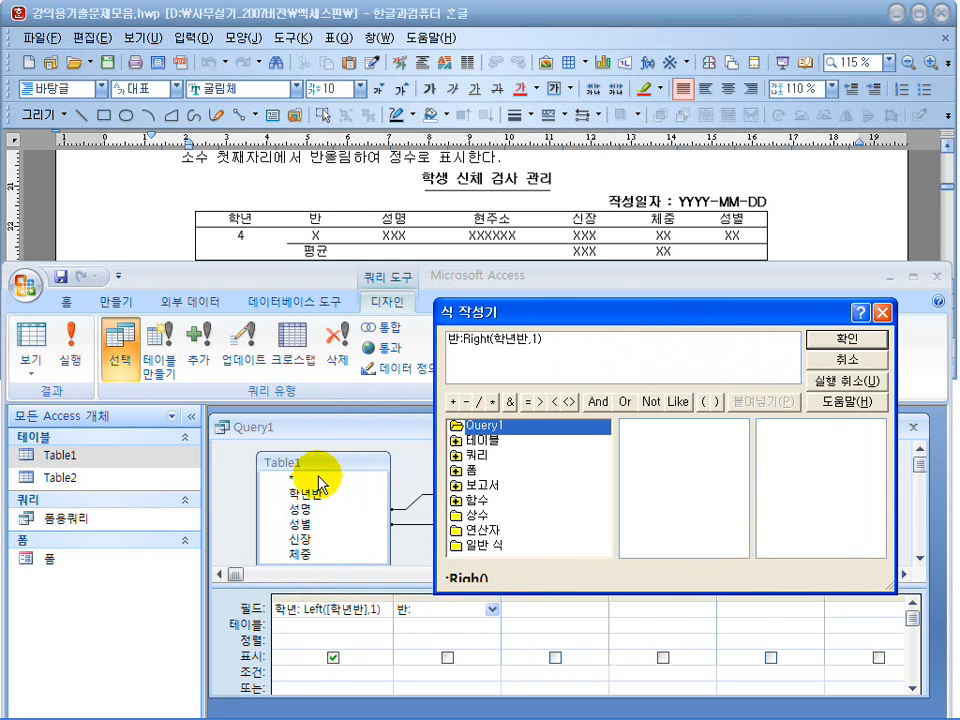
left_click_drag(318, 483, 326, 487)
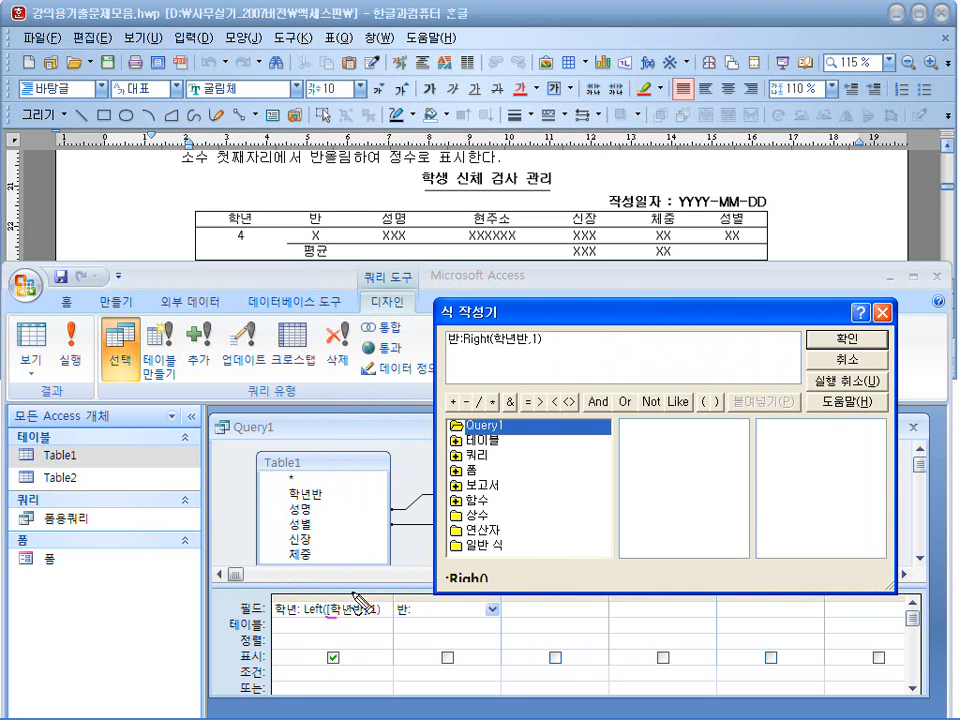
left_click(515, 336)
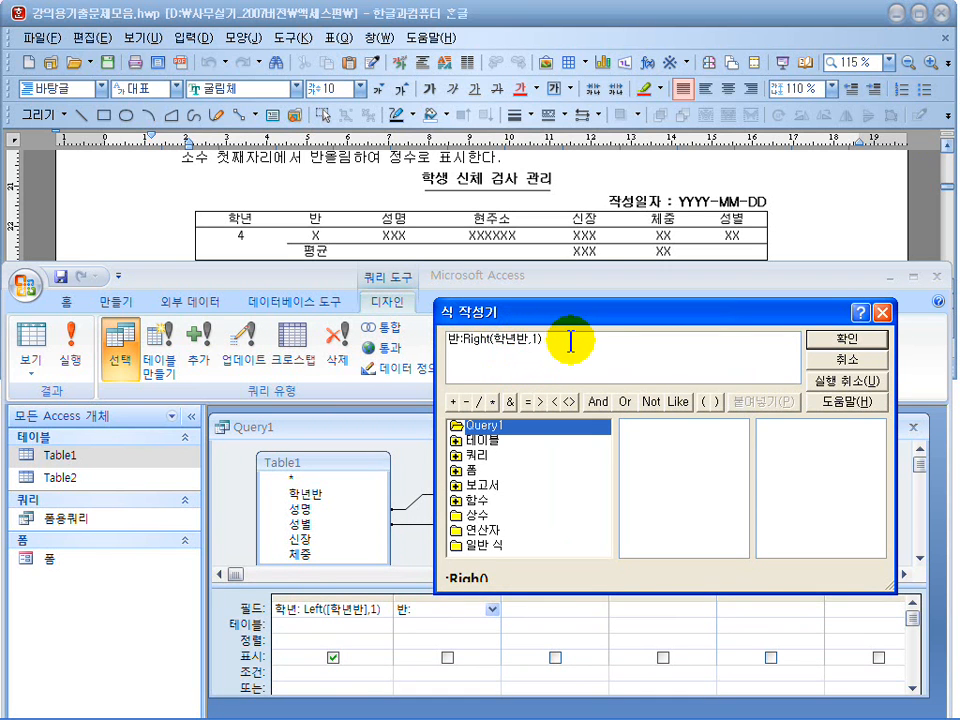
type("[학년반]")
left_click_drag(540, 342, 490, 345)
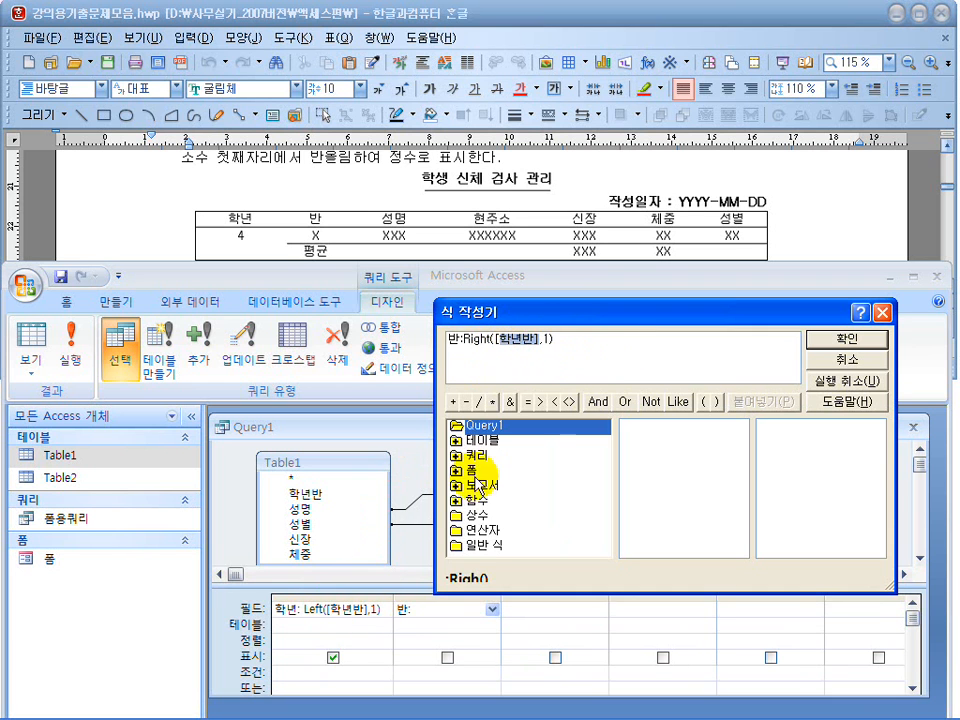
left_click(558, 339)
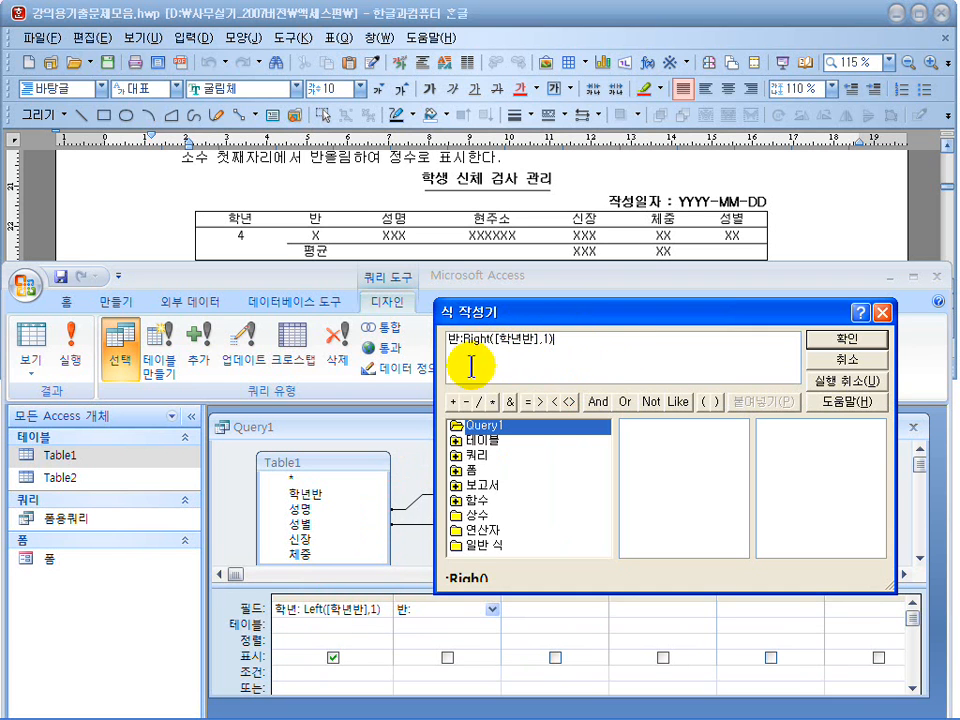
left_click(822, 337)
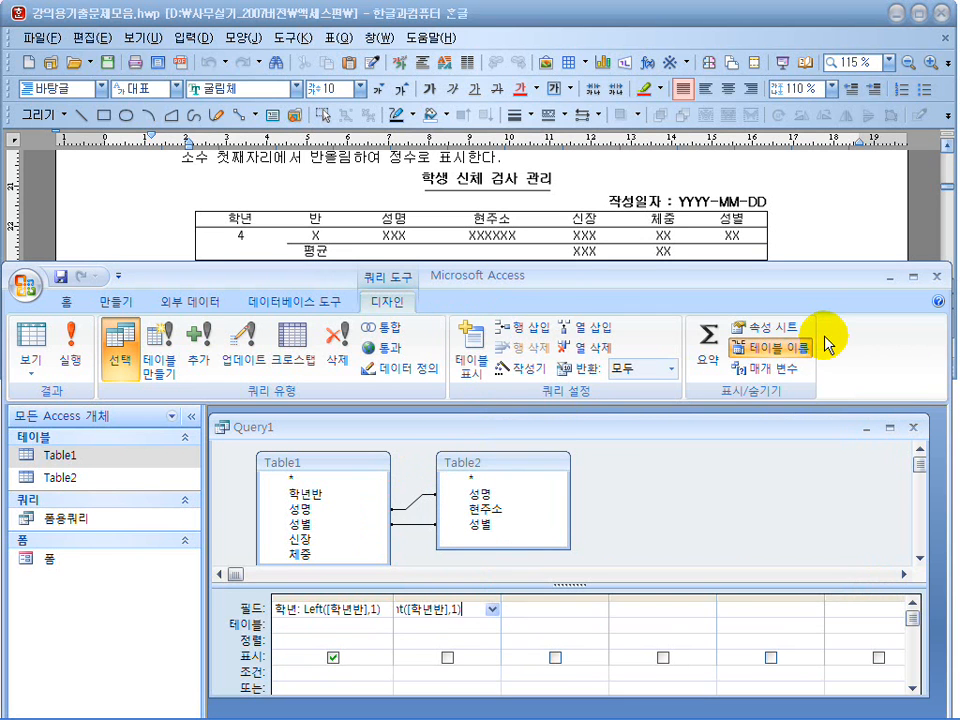
Step: Widen the 반 column to show its whole expression and run the query to view the split values
left_click(522, 610)
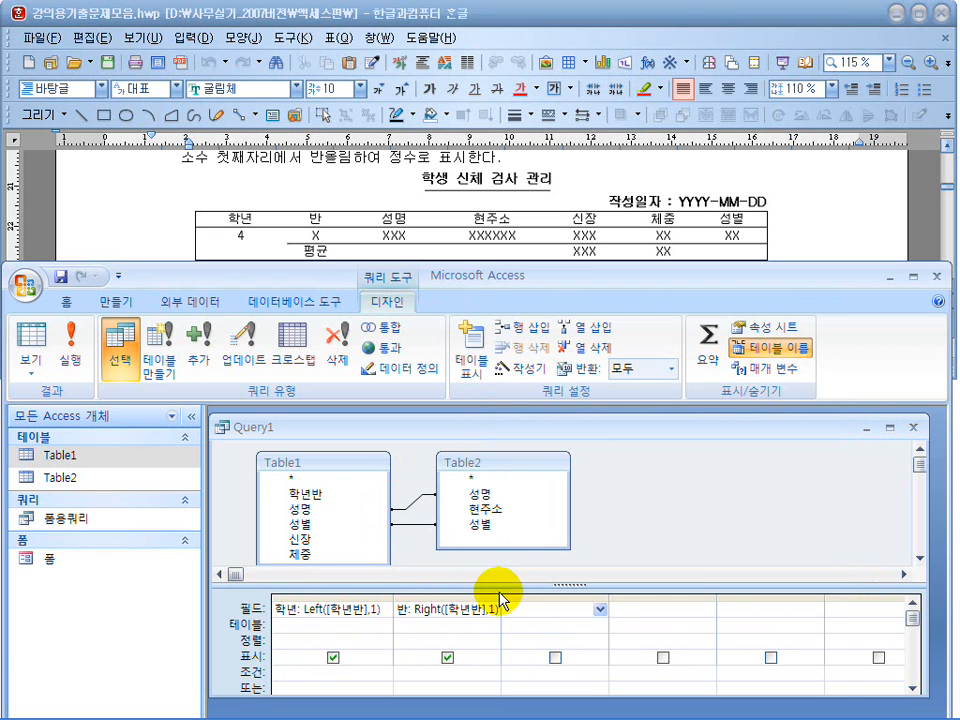
left_click_drag(500, 600, 521, 605)
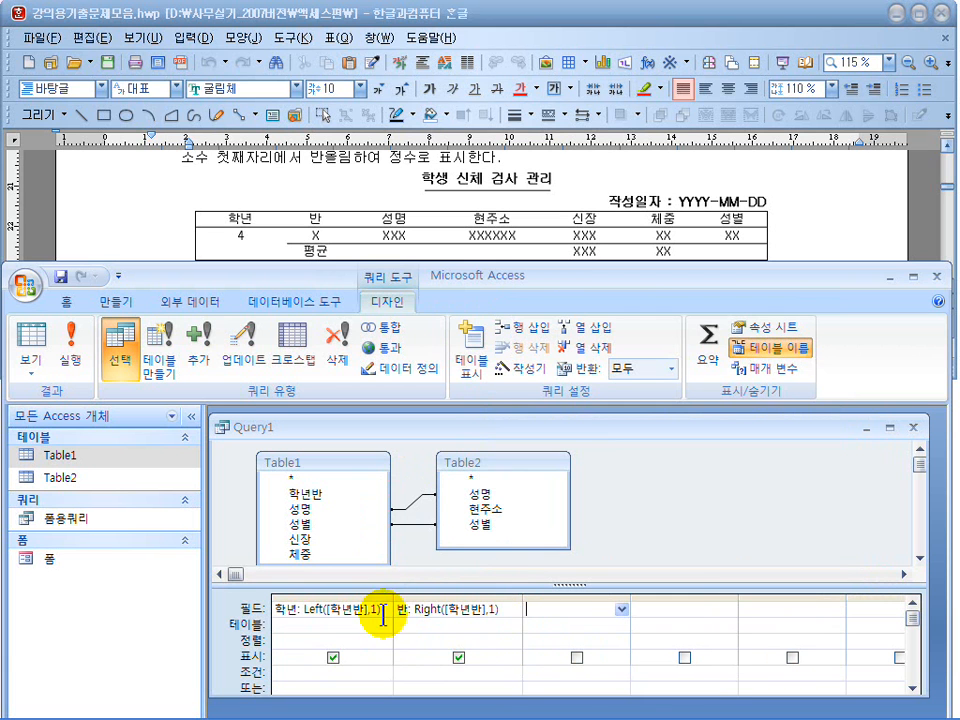
left_click(68, 350)
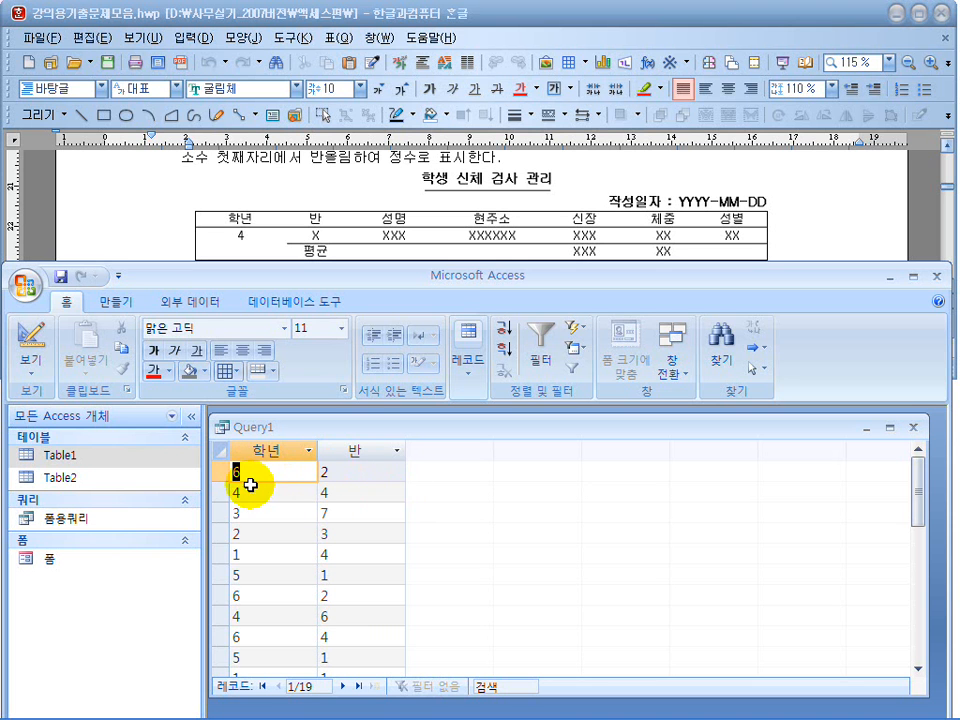
Step: Back in design view, add 성명 from Table1, 현주소 from Table2, and 신장 and 체중 from Table1 to the grid
left_click(32, 342)
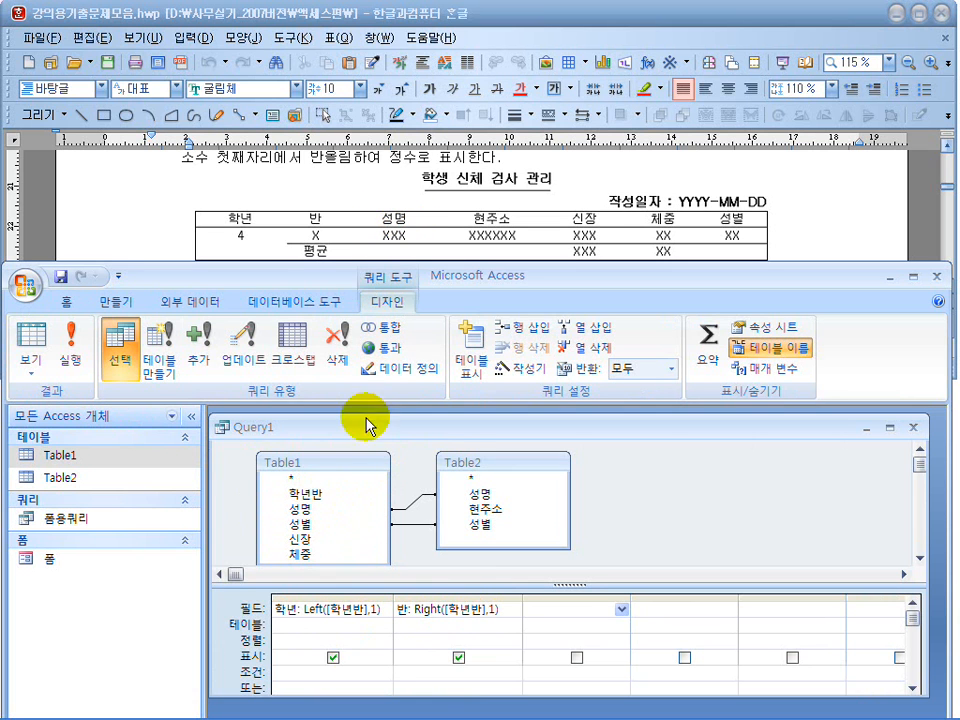
left_click(300, 541)
double_click(298, 508)
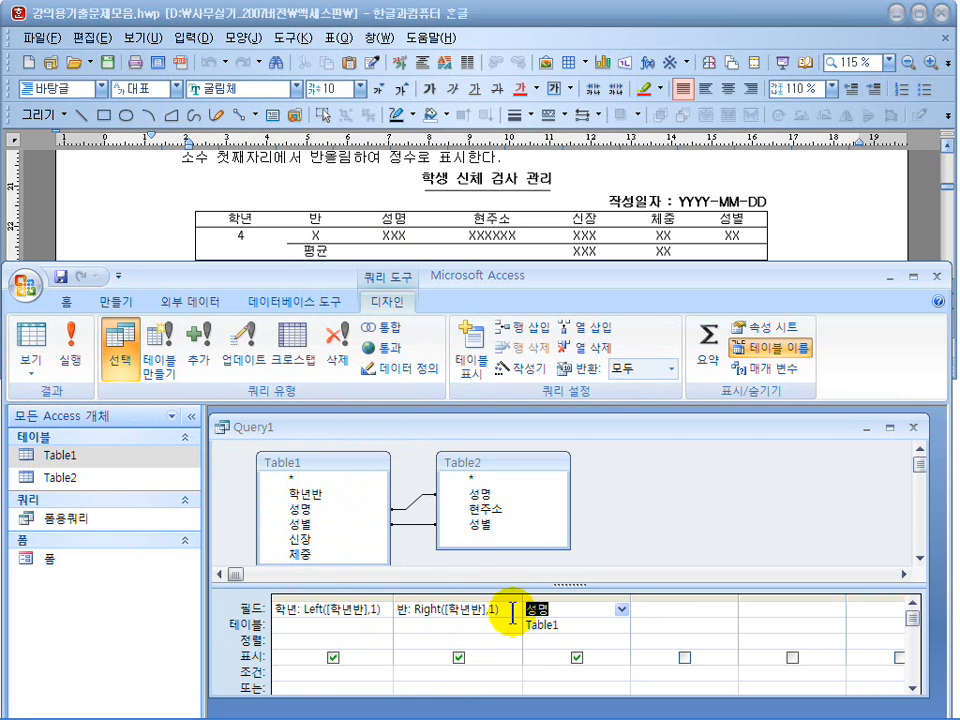
left_click(491, 512)
double_click(491, 512)
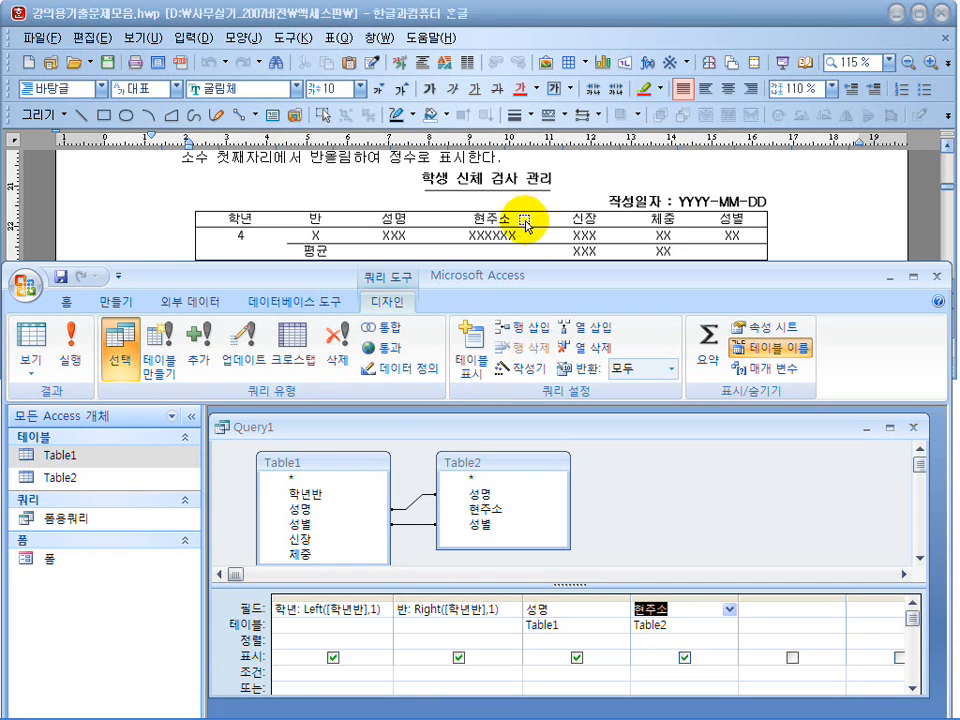
double_click(305, 551)
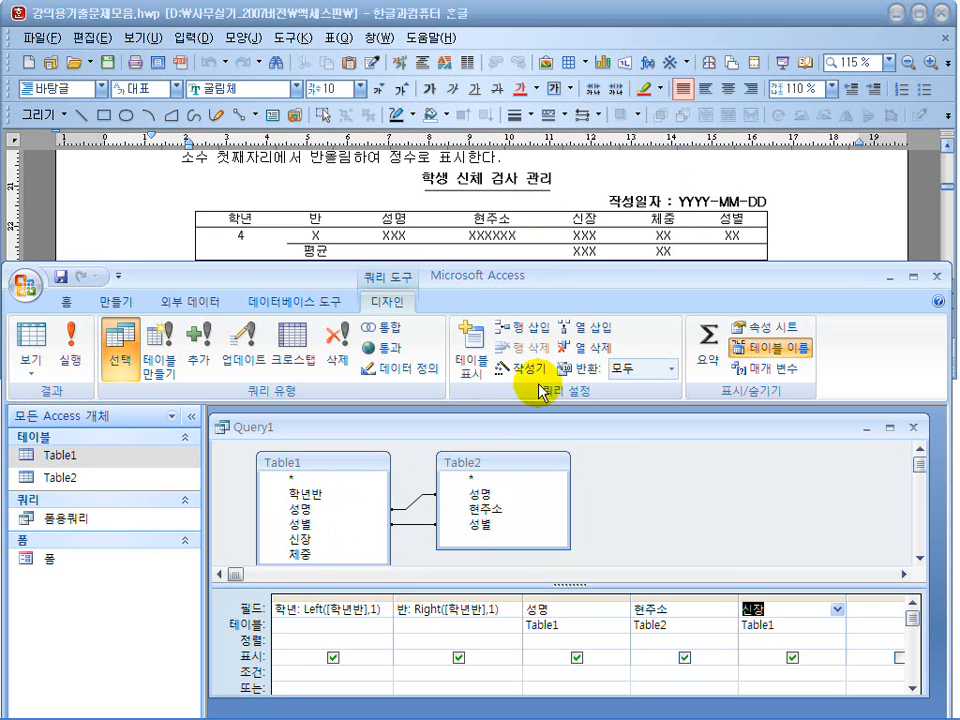
double_click(317, 553)
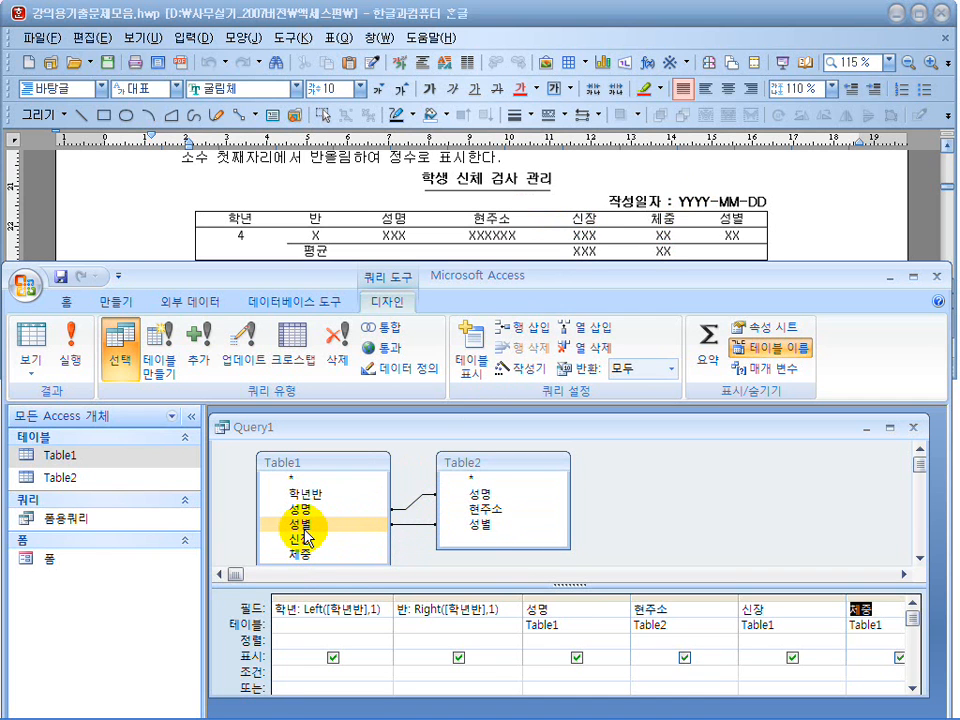
Step: Check the report layout in the Hangul document, then add Table1's 성별 as the last field of the Access query
left_click(806, 217)
scroll(810, 216, "down", 1)
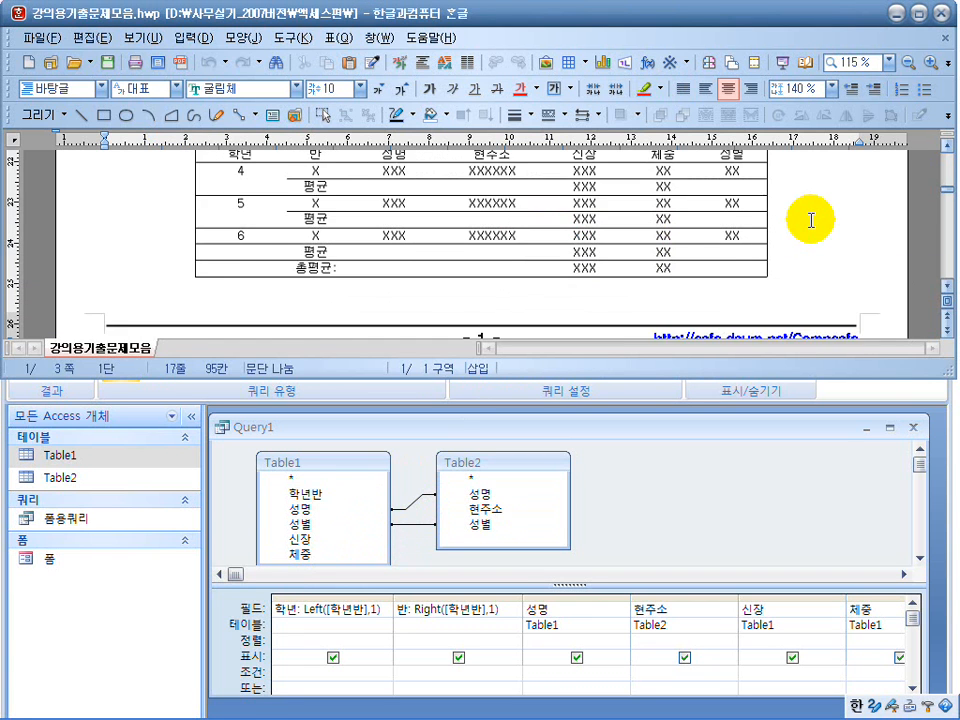
scroll(810, 216, "up", 1)
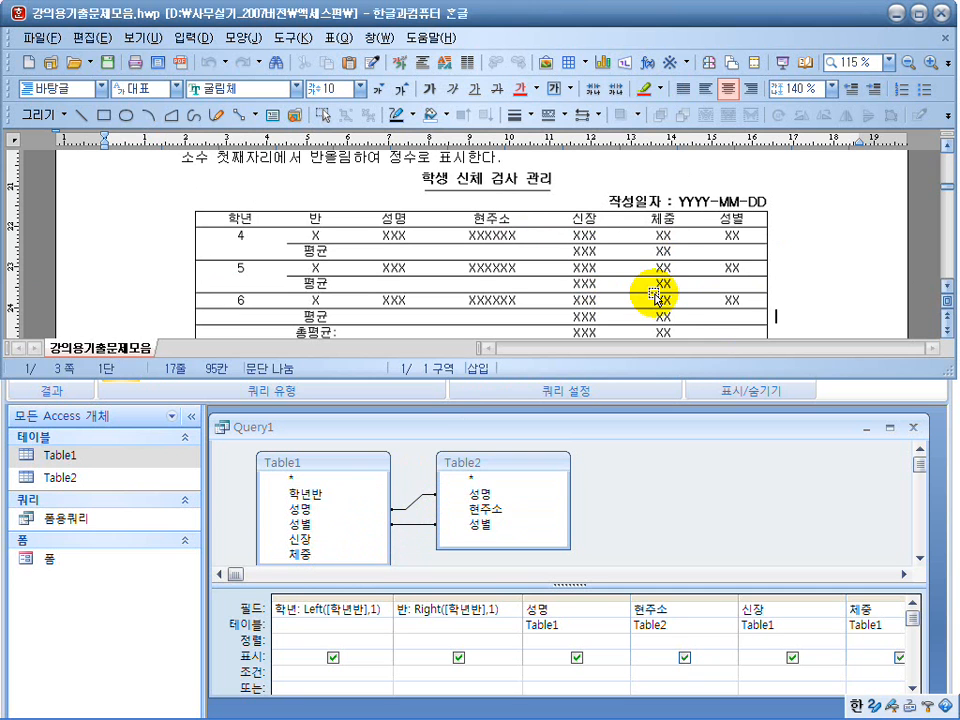
scroll(806, 266, "down", 1)
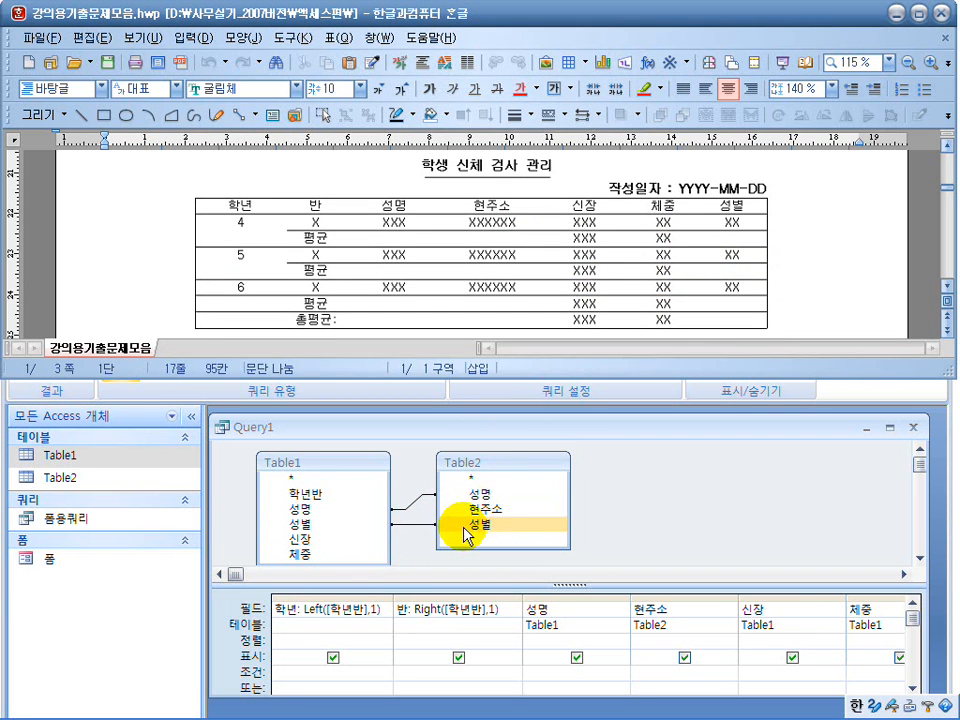
left_click(305, 528)
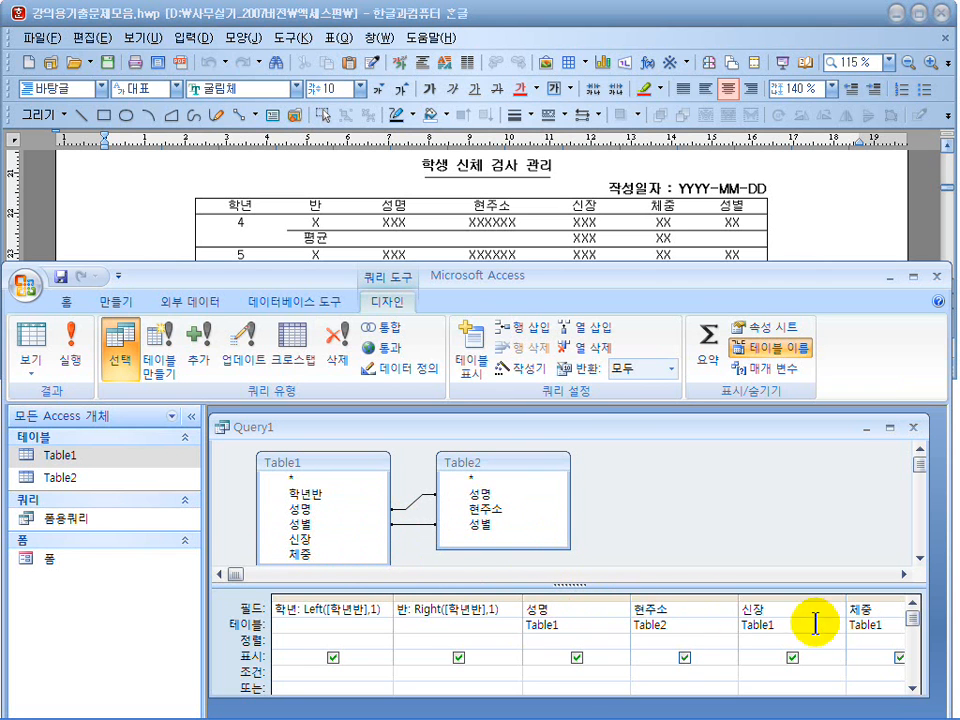
Step: Narrow the 현주소, 신장, 체중 and 성별 columns in the design grid and run the query
left_click_drag(631, 598, 583, 598)
double_click(688, 594)
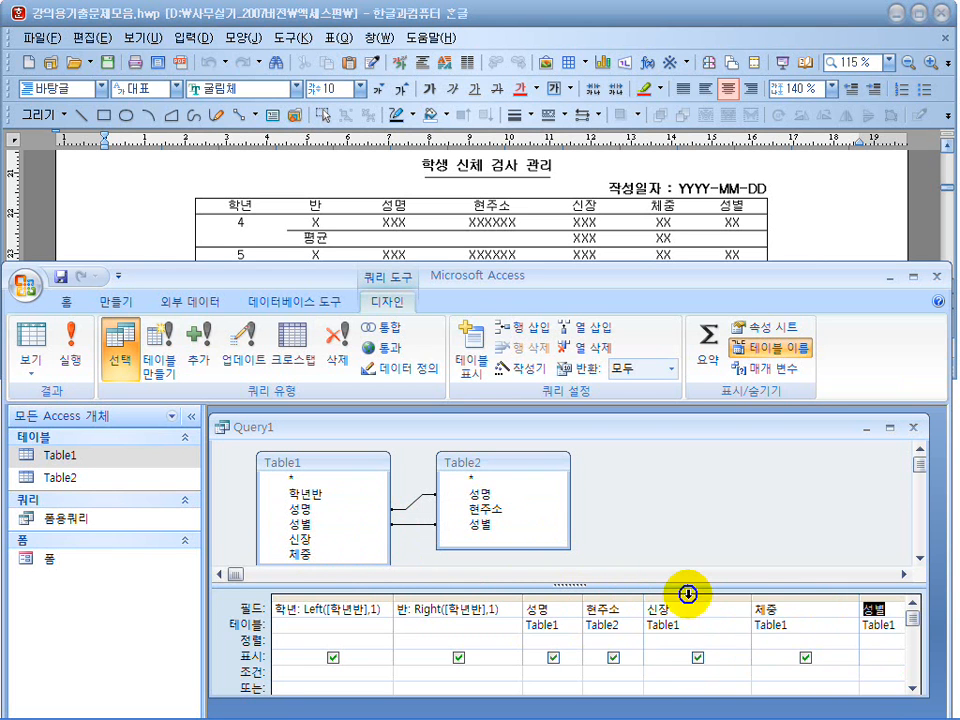
double_click(753, 596)
double_click(810, 598)
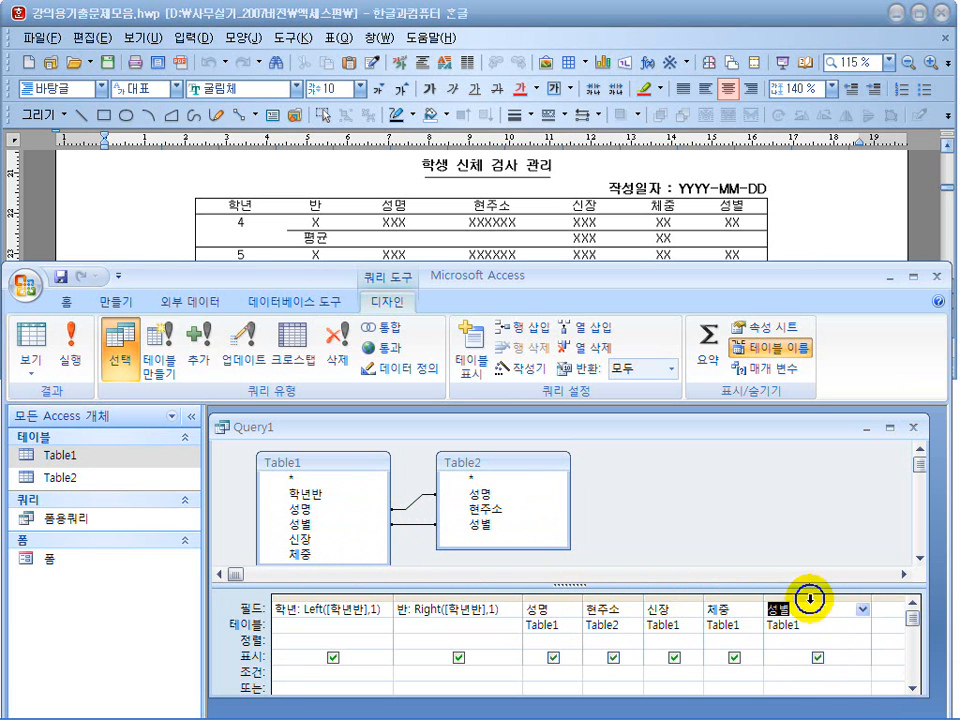
double_click(871, 598)
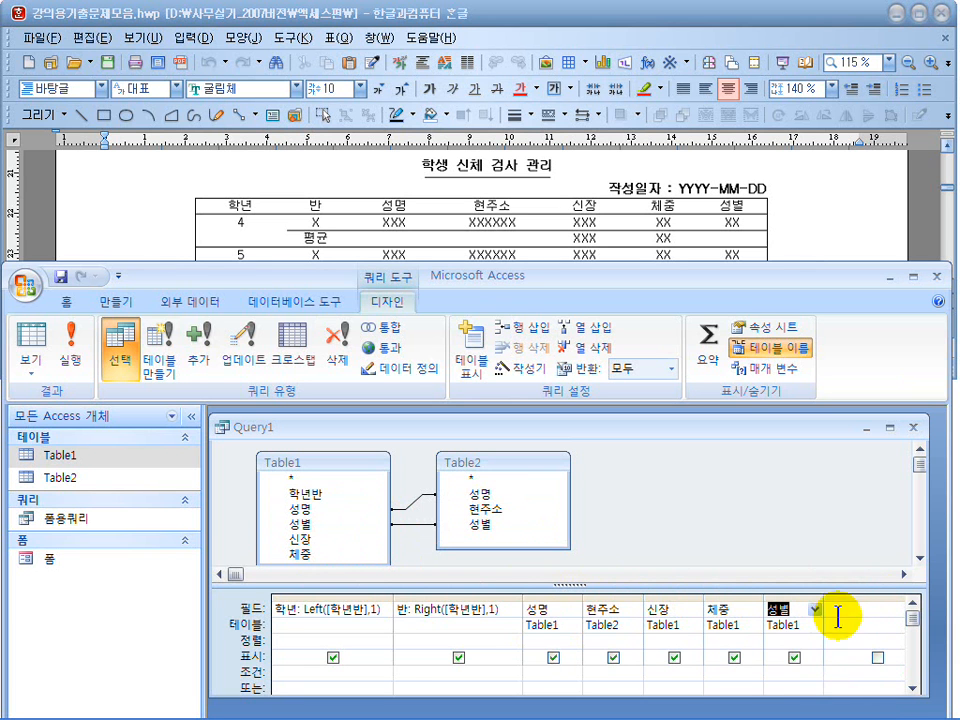
left_click(78, 345)
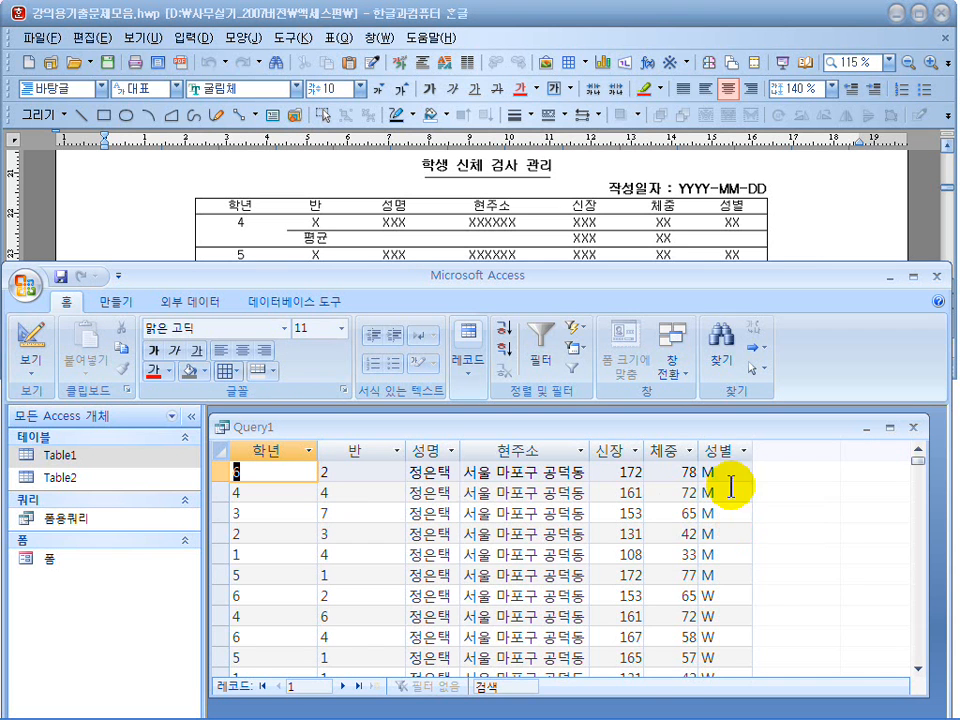
Step: Back in design view, try Table2 as the source table of the 성별 field and run the query
left_click(33, 348)
left_click(814, 626)
left_click(816, 625)
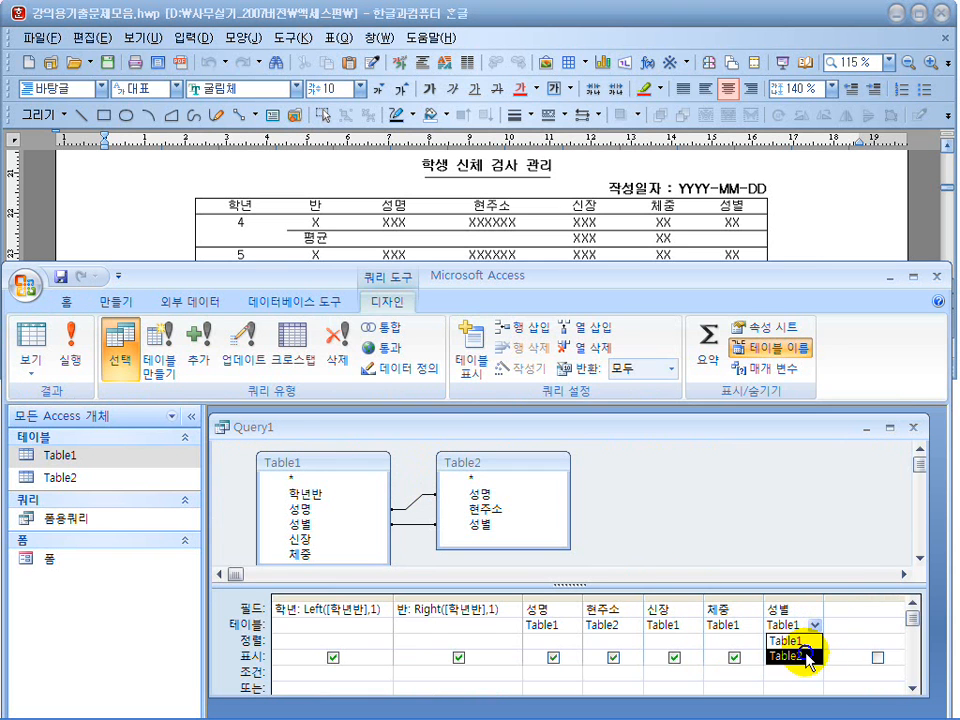
left_click(810, 655)
left_click(86, 346)
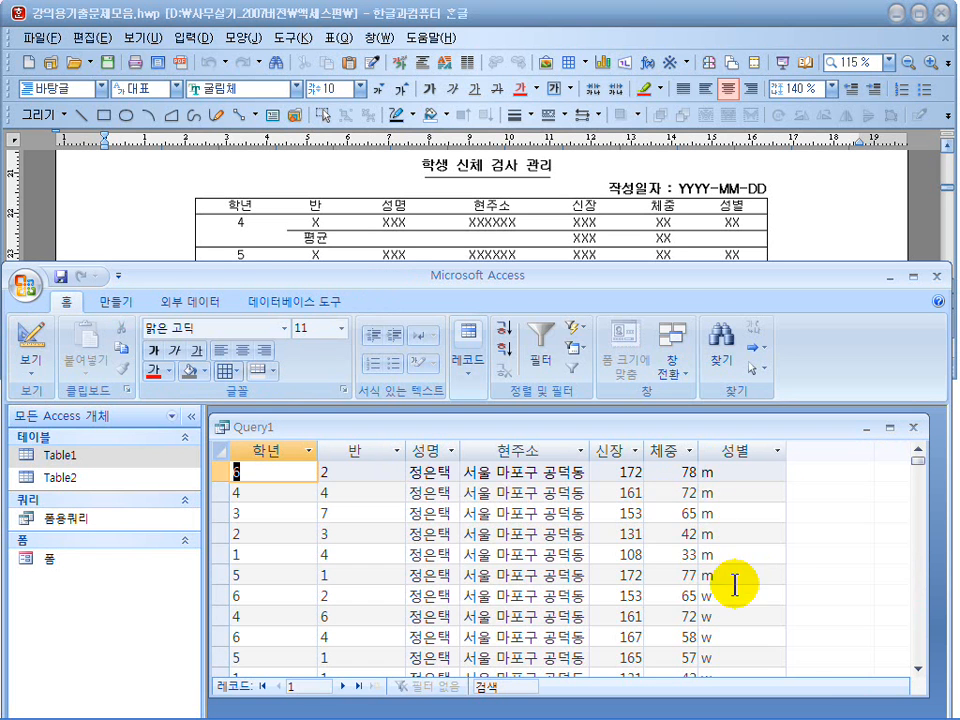
Step: Return to design view, set the 성별 field's source table back to Table1 and run the query
left_click(28, 340)
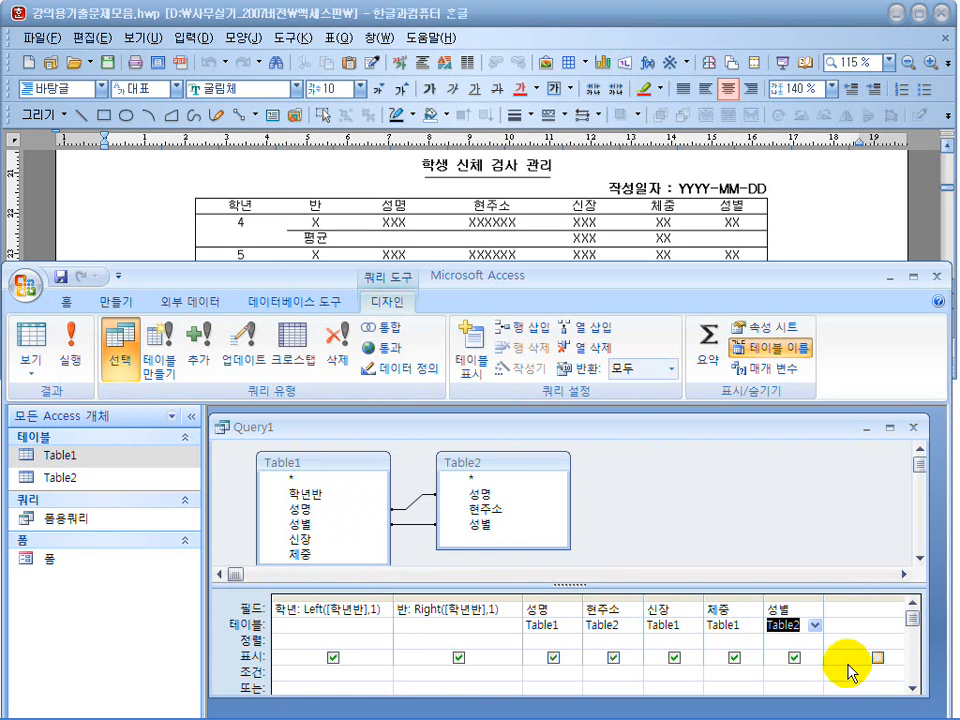
left_click(816, 625)
left_click(809, 641)
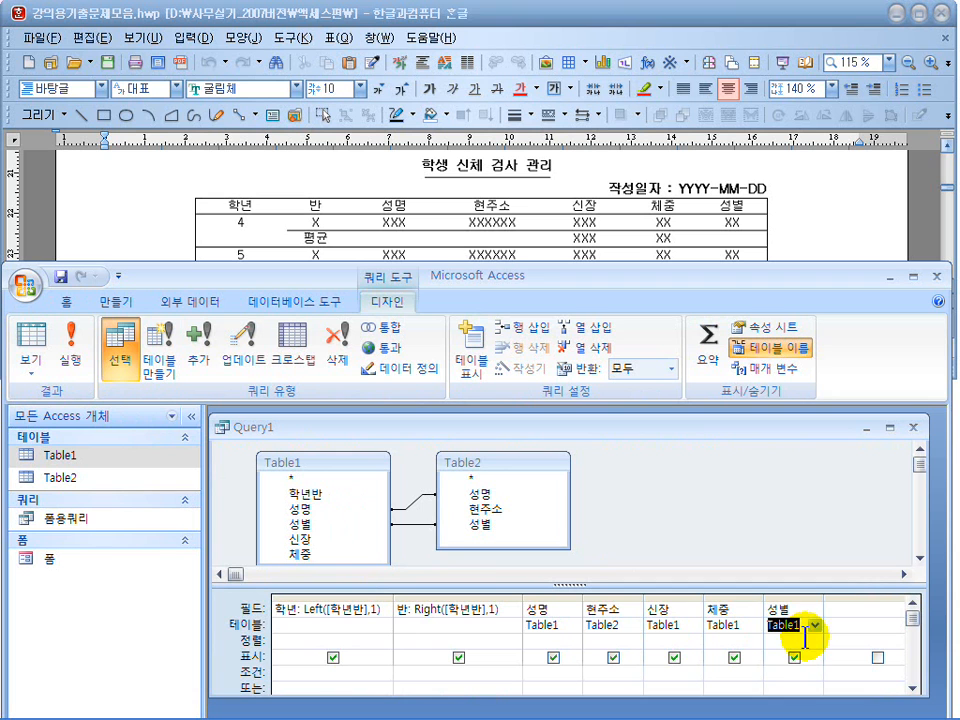
left_click(805, 628)
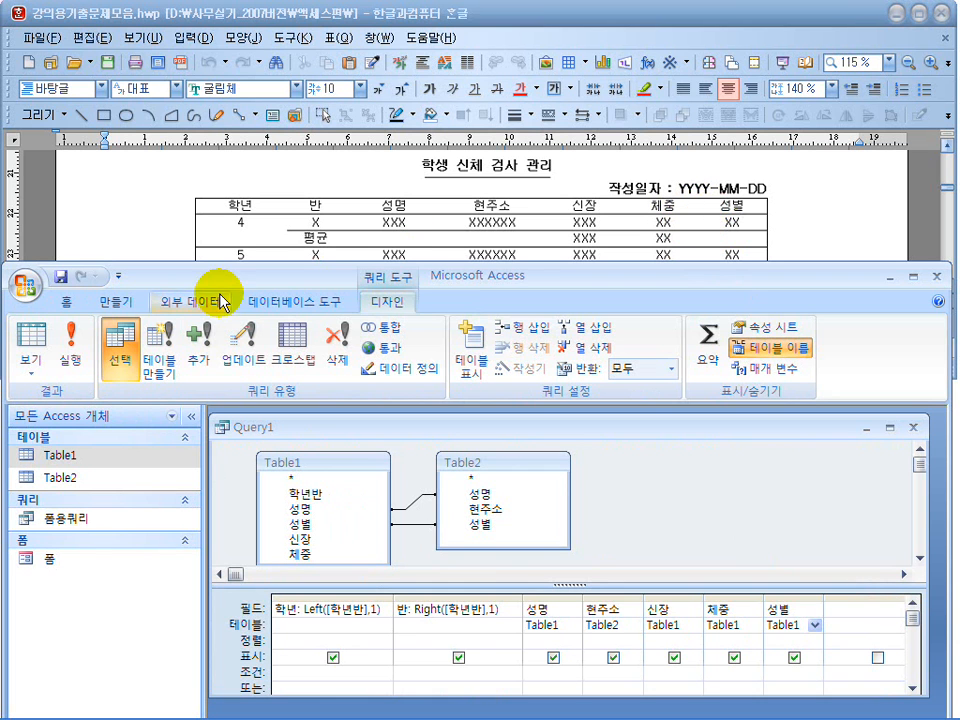
left_click(72, 356)
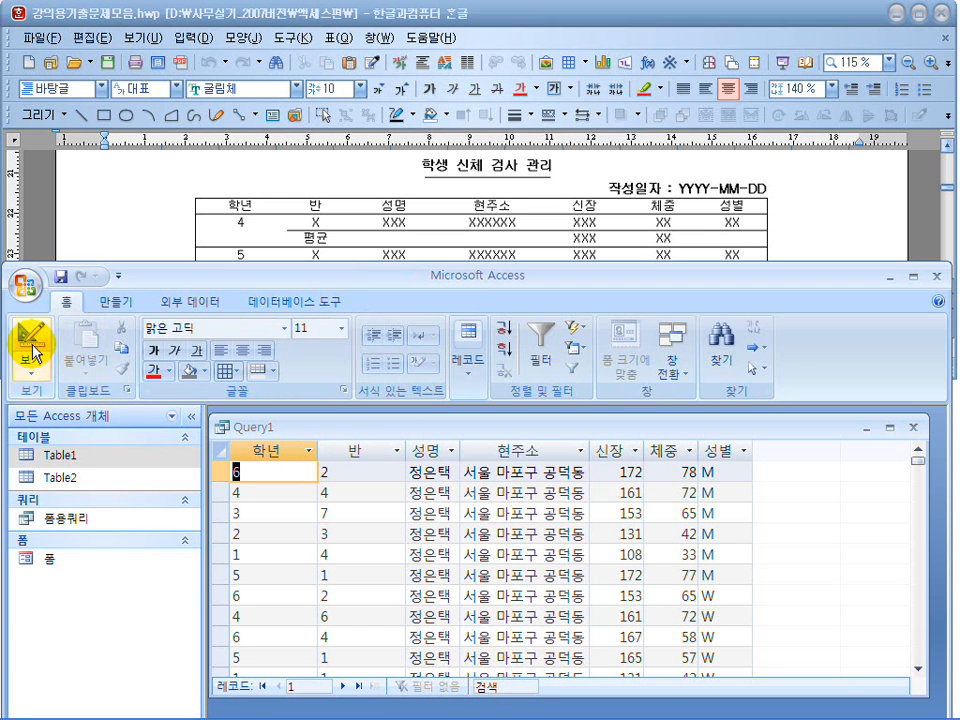
Step: Read the report's grade filter, grouping and sorting requirements in the Hangul document, then return to the Access query's design view
left_click(808, 222)
scroll(812, 212, "up", 2)
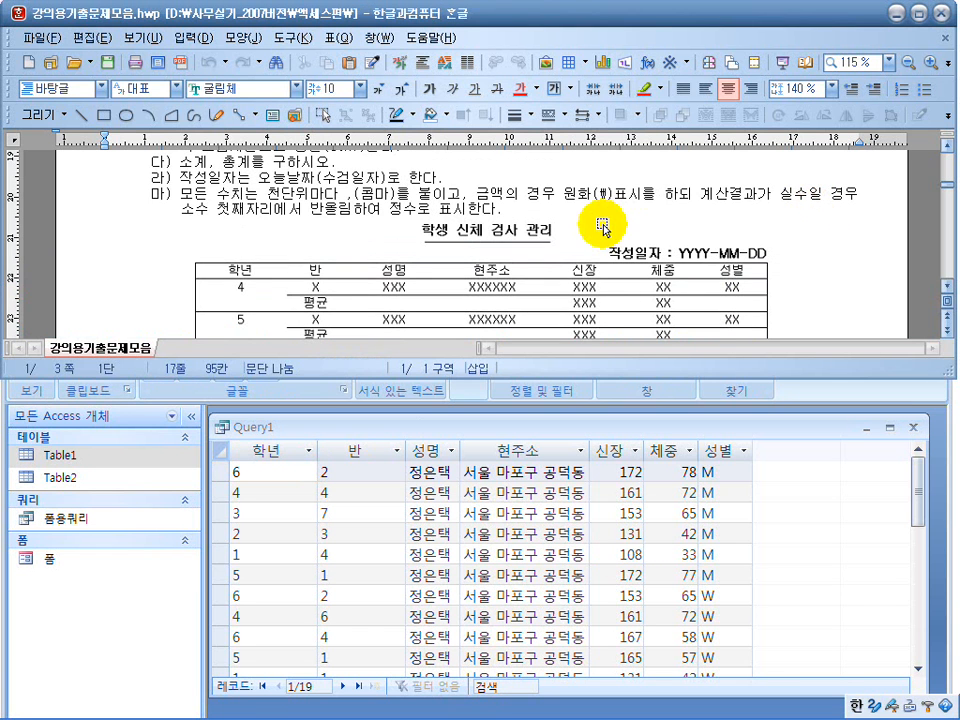
scroll(602, 222, "up", 3)
left_click_drag(526, 259, 662, 263)
left_click_drag(288, 261, 462, 263)
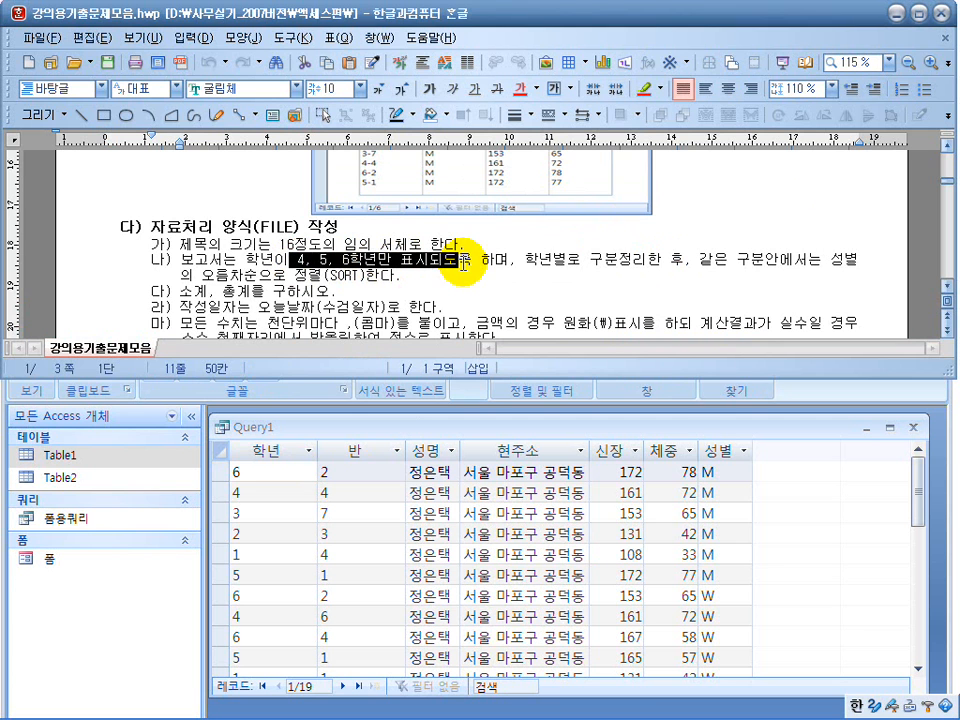
left_click_drag(540, 261, 662, 266)
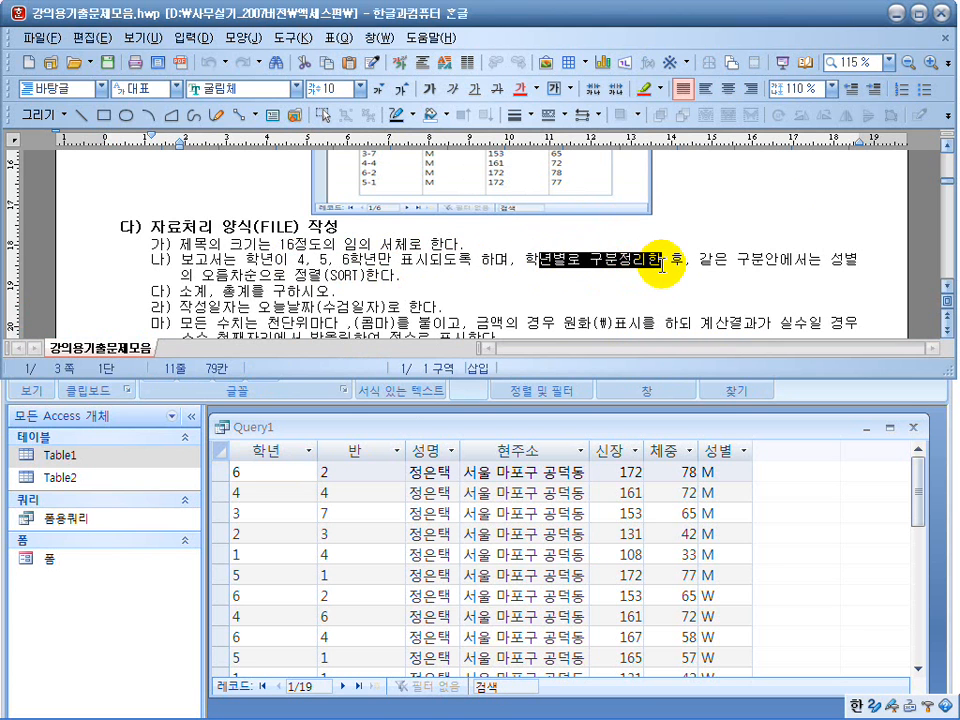
left_click_drag(749, 260, 830, 260)
left_click_drag(217, 274, 336, 274)
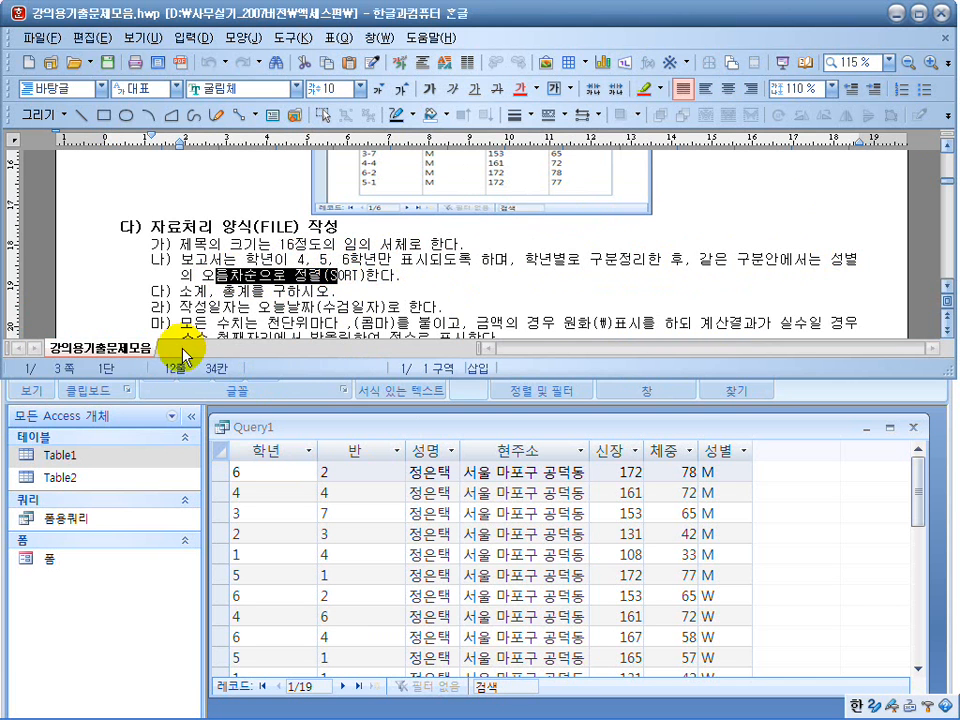
left_click(305, 398)
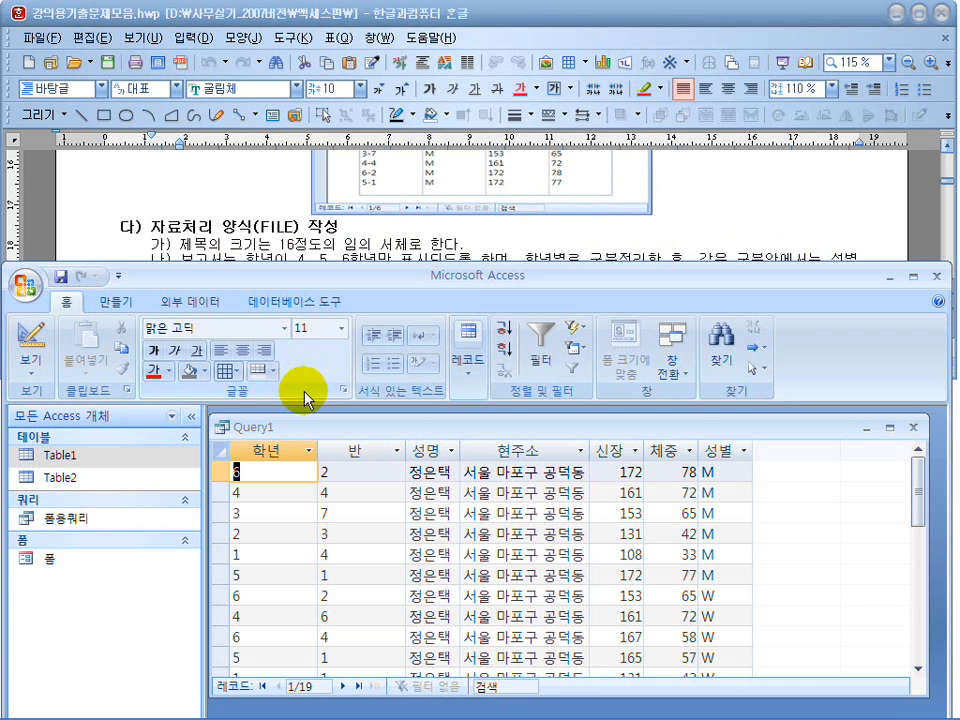
left_click(40, 345)
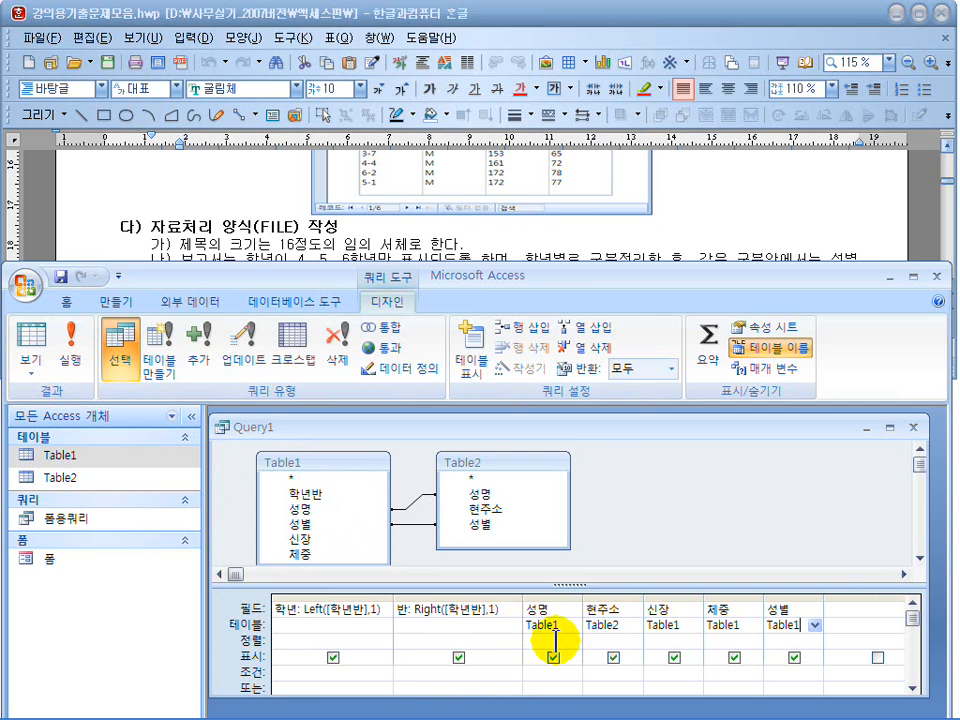
Step: Recheck the grade condition in the Hangul document, then run the Access query to review its grade values
left_click(727, 236)
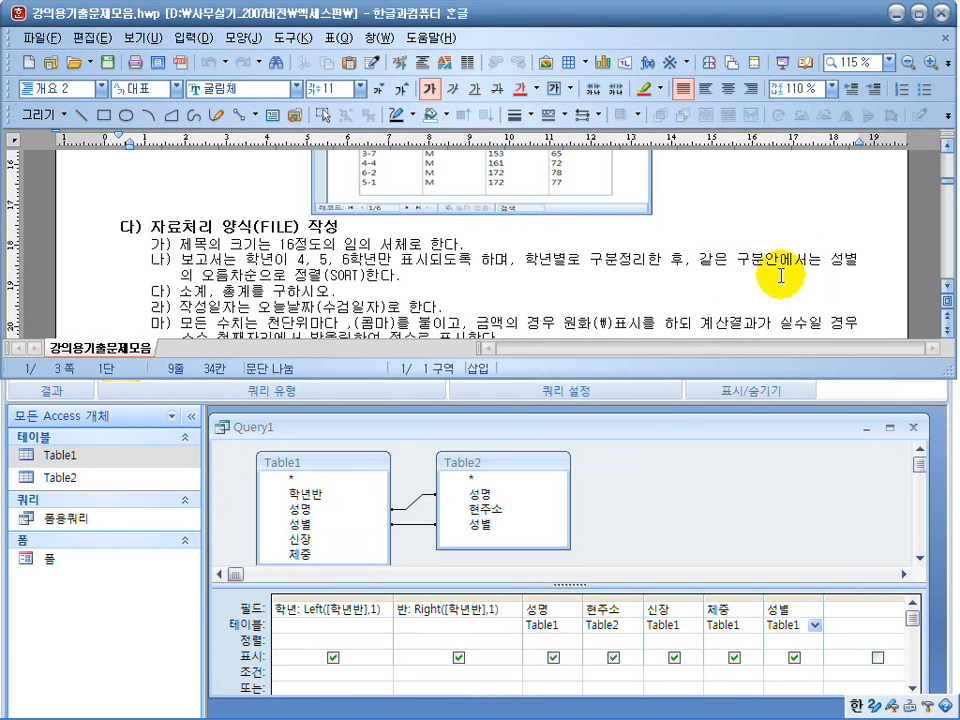
left_click(653, 388)
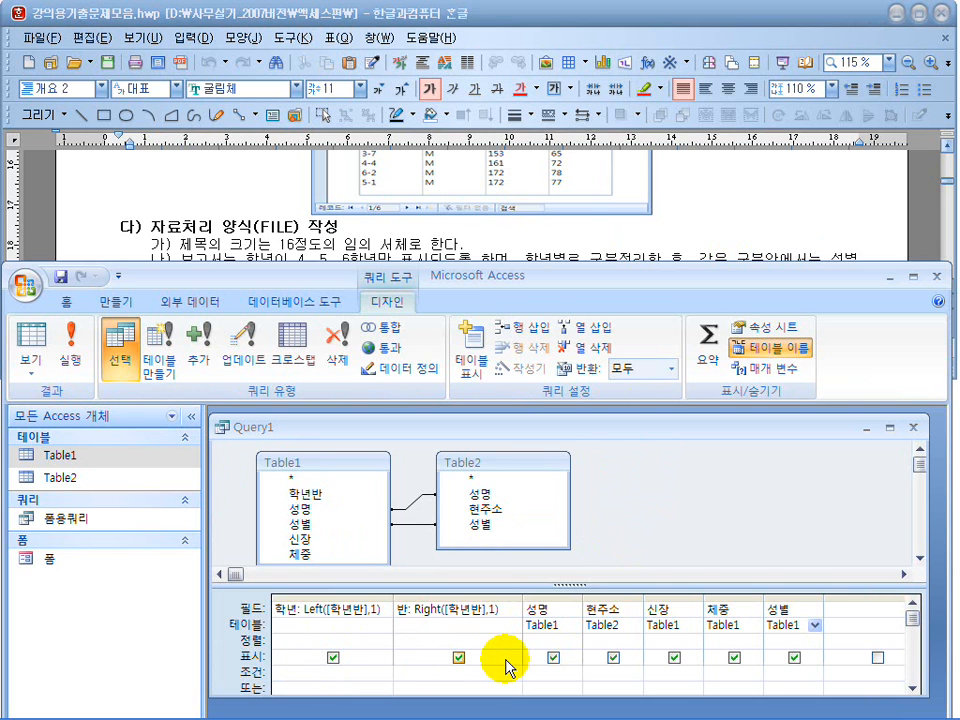
left_click(514, 493)
left_click(525, 509)
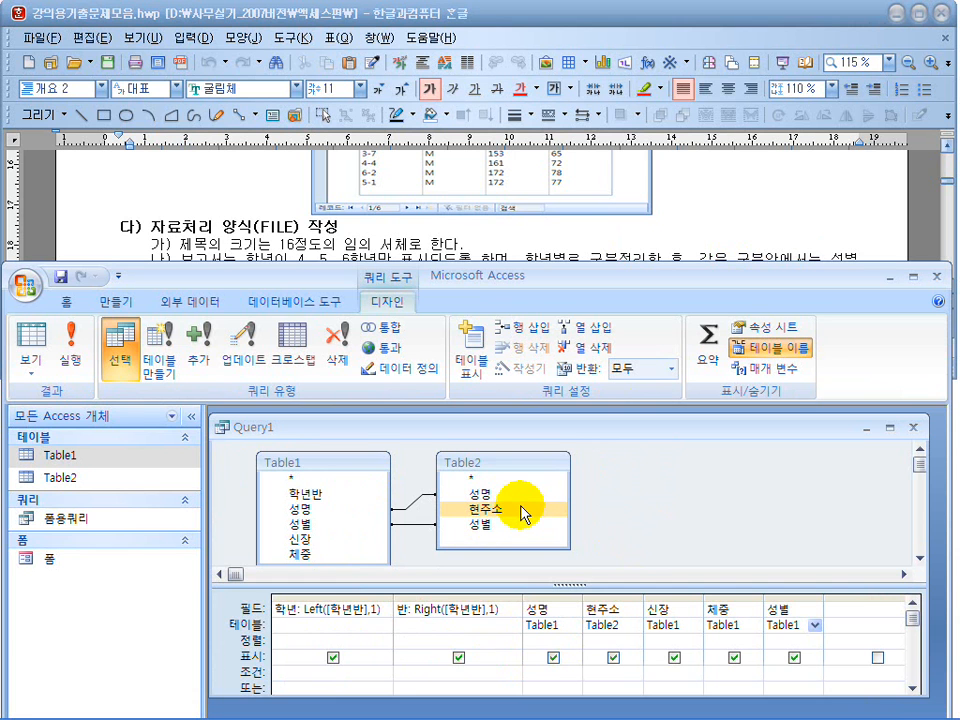
left_click_drag(531, 434, 532, 424)
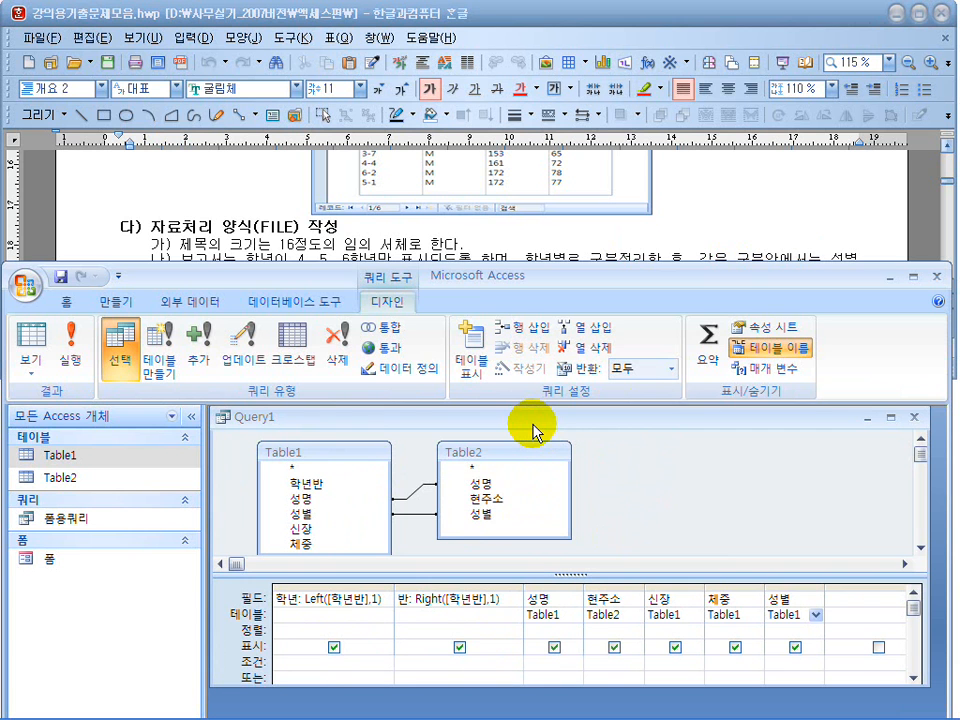
left_click(370, 243)
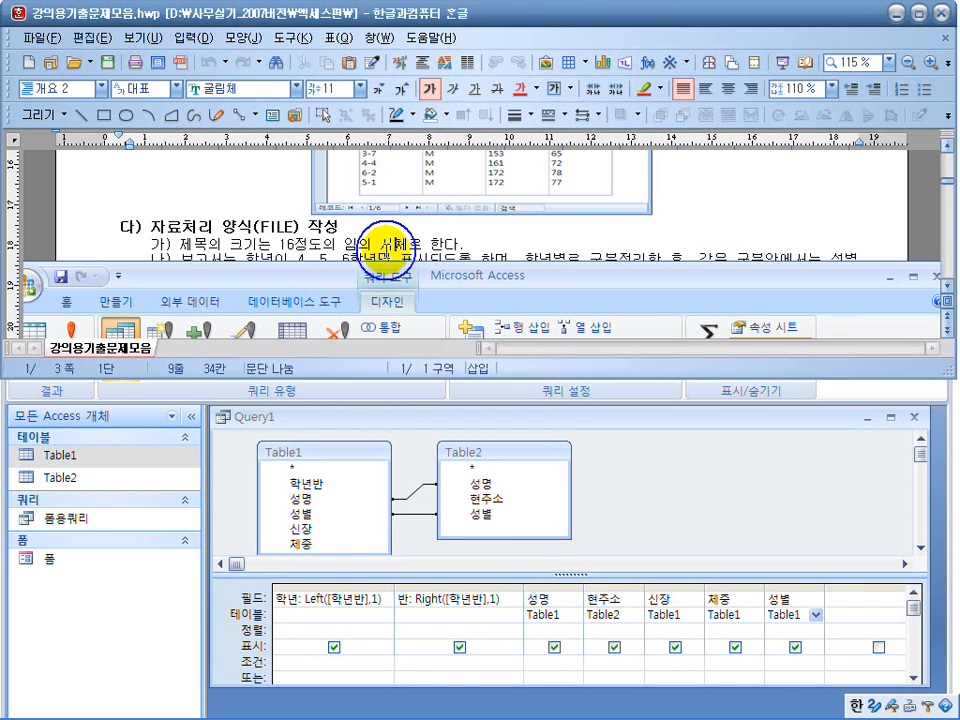
left_click_drag(283, 262, 392, 256)
left_click(398, 264)
left_click(658, 508)
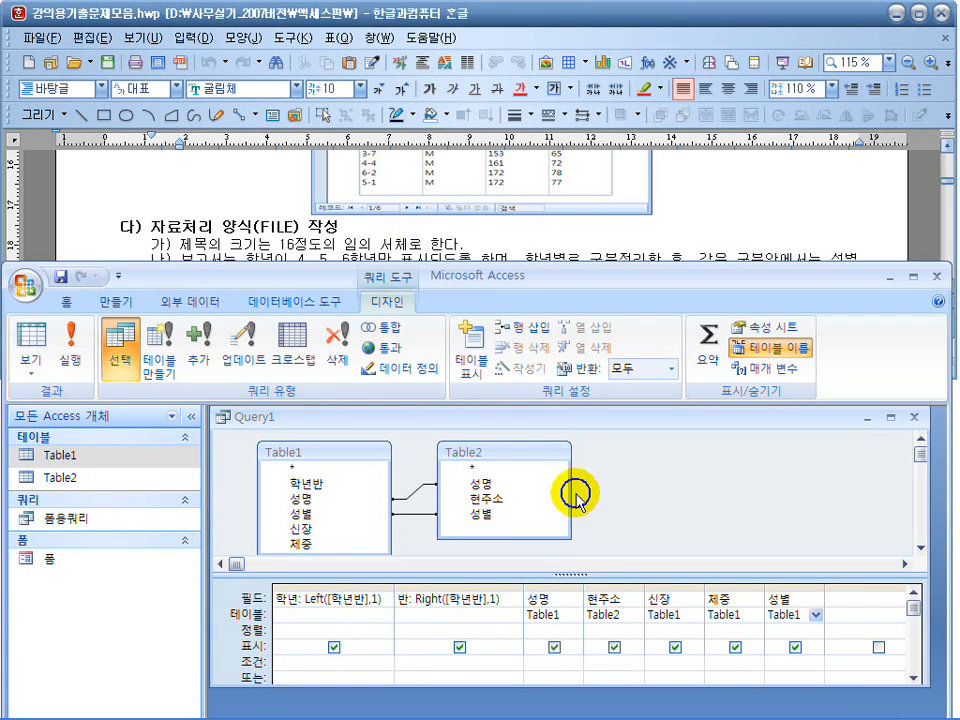
left_click(70, 345)
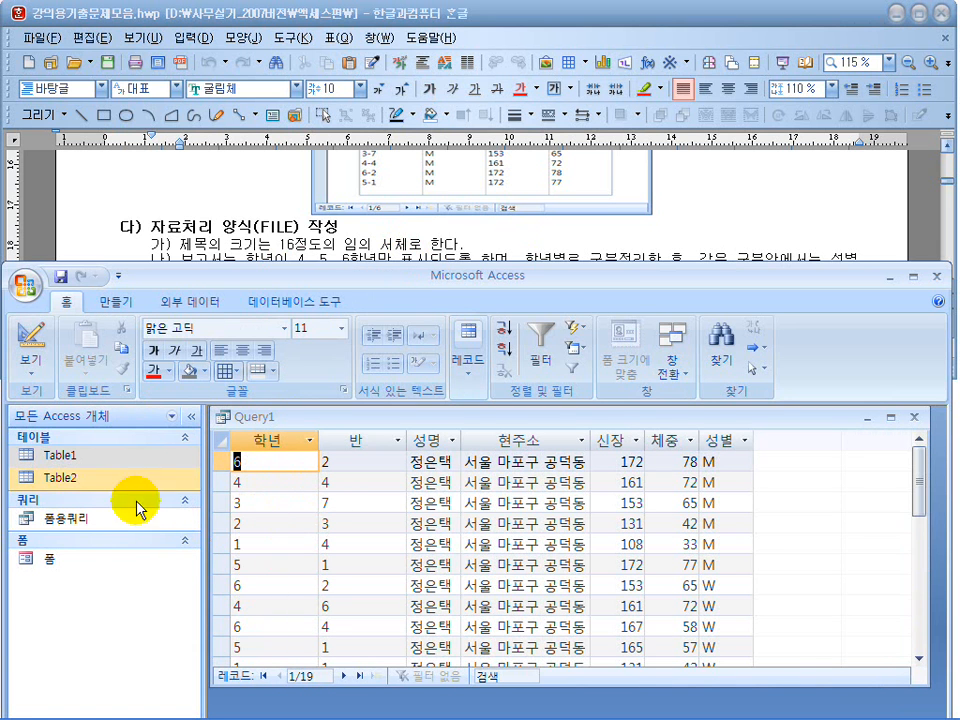
Step: Return to design view, move the Access window up and make the query window taller
left_click(33, 357)
left_click_drag(564, 295, 568, 153)
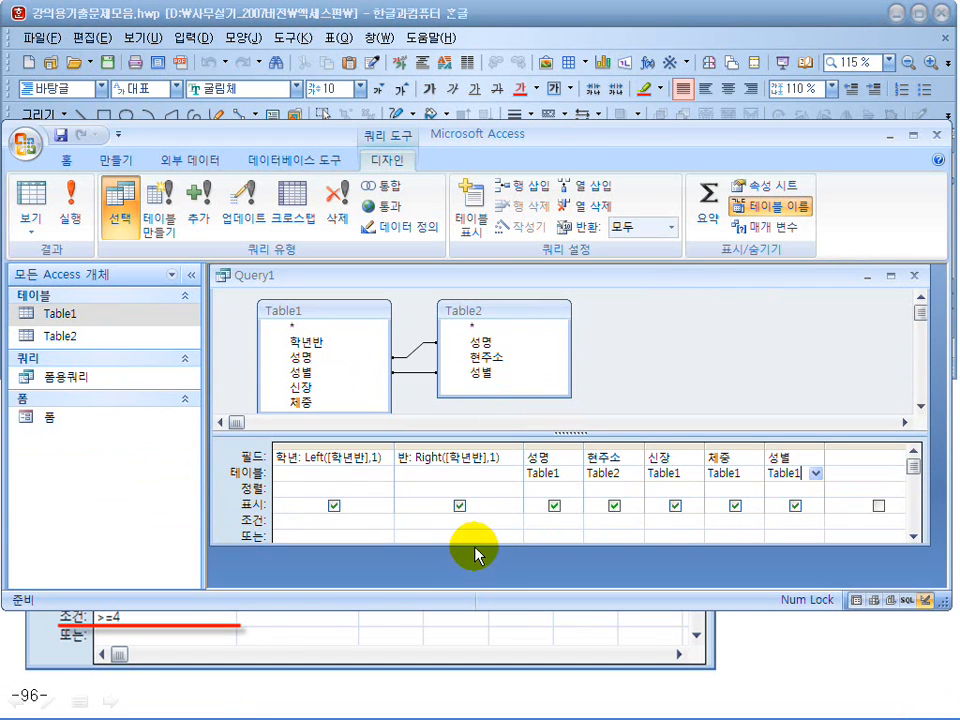
left_click_drag(475, 546, 476, 570)
Step: Set the 학년 criterion to 4 Or 5 Or 6, run the query and look through the records
left_click(317, 521)
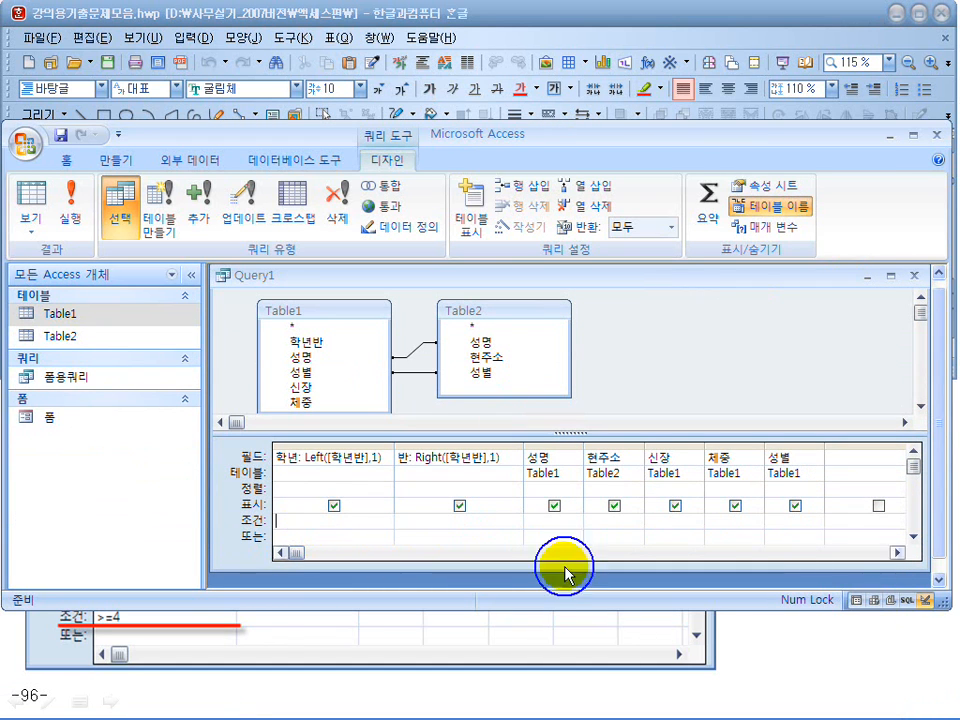
type("4 Or 5 Or 6")
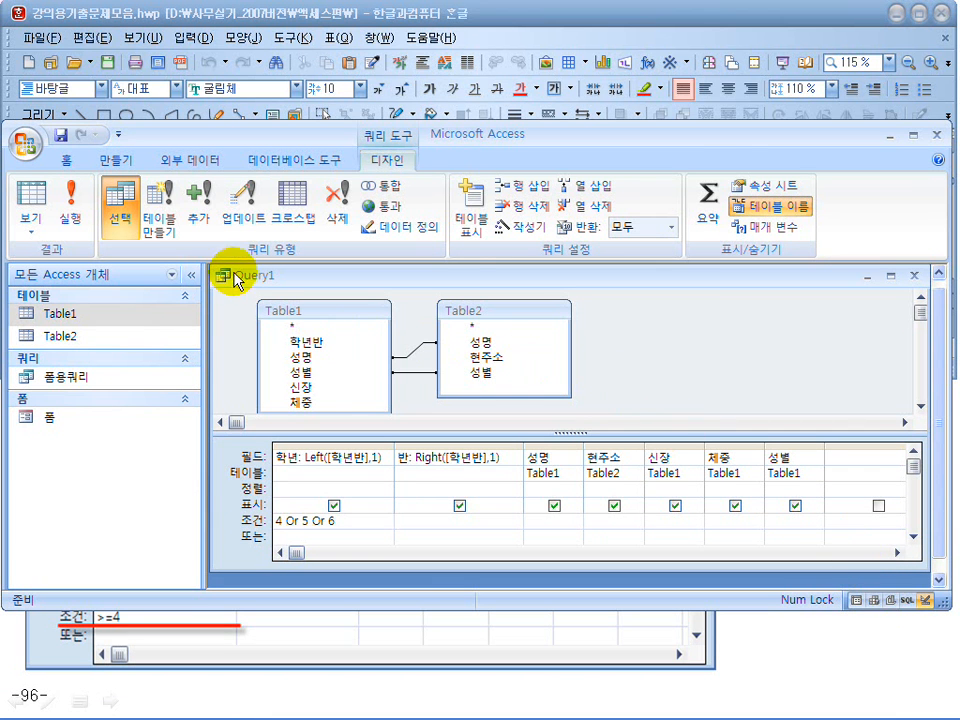
left_click(66, 200)
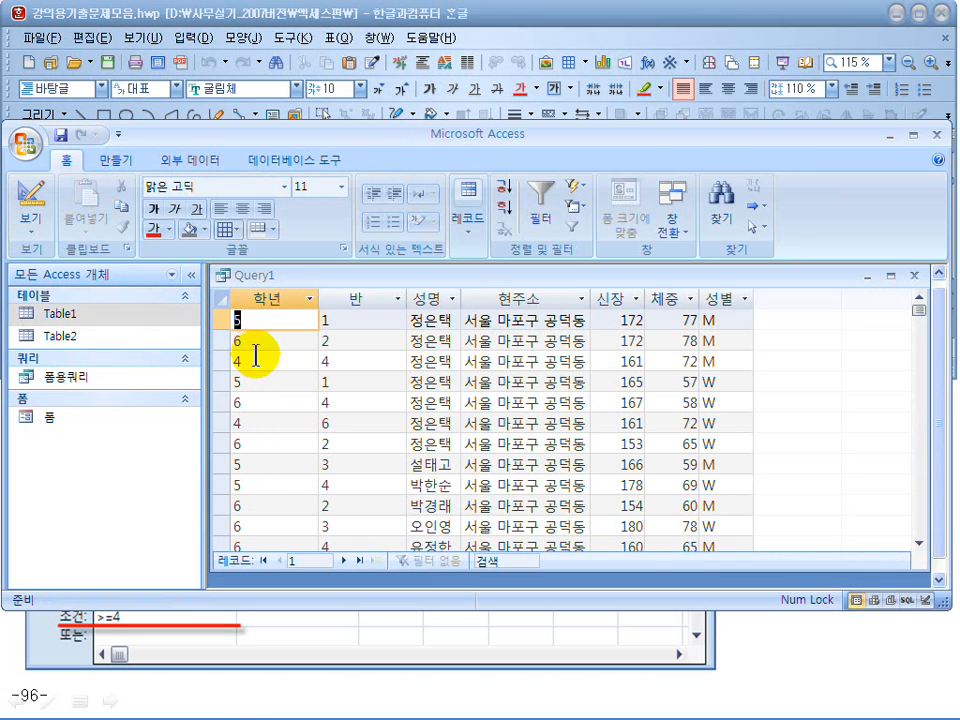
scroll(268, 500, "down", 2)
scroll(266, 499, "up", 2)
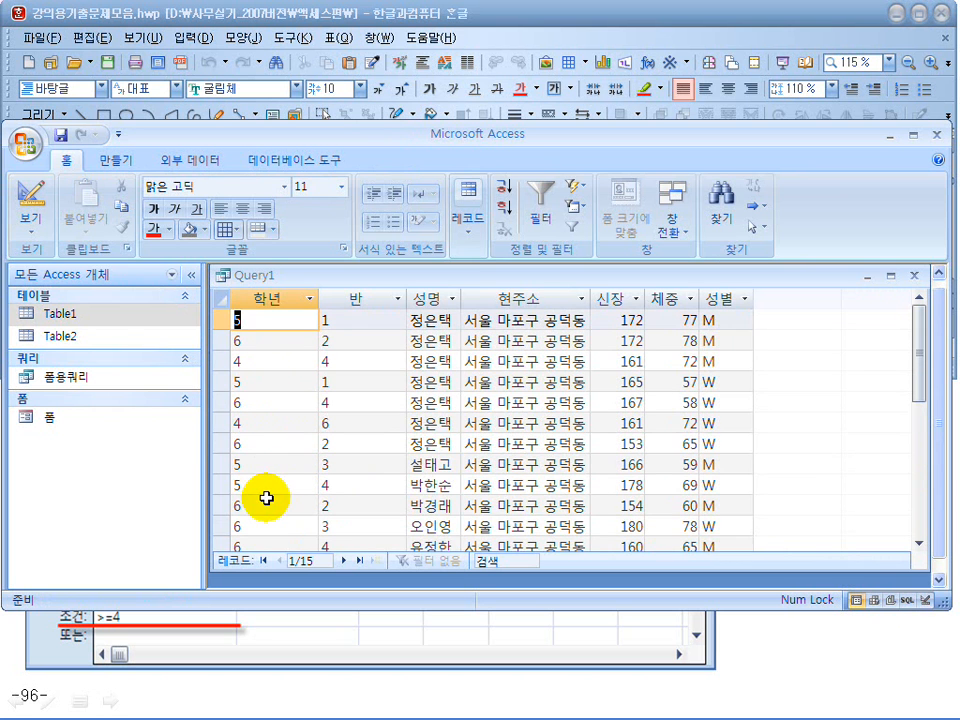
Step: In design view, replace the 학년 criterion with >=4, run the query and look through the records
left_click(33, 212)
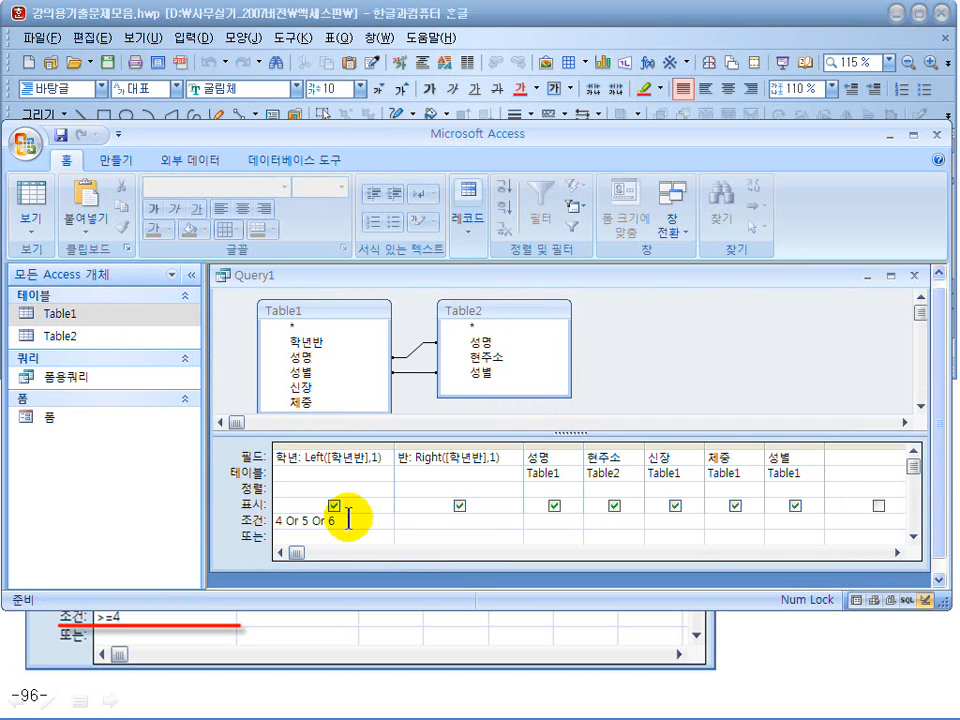
left_click_drag(349, 516, 229, 508)
type(">=4")
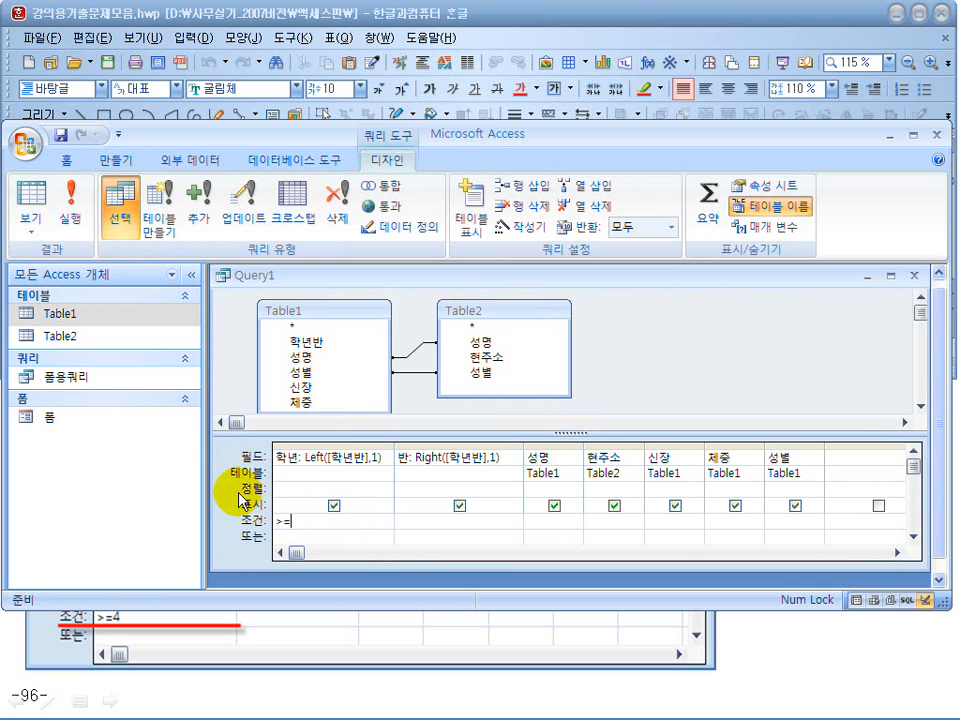
left_click(71, 205)
scroll(285, 439, "down", 3)
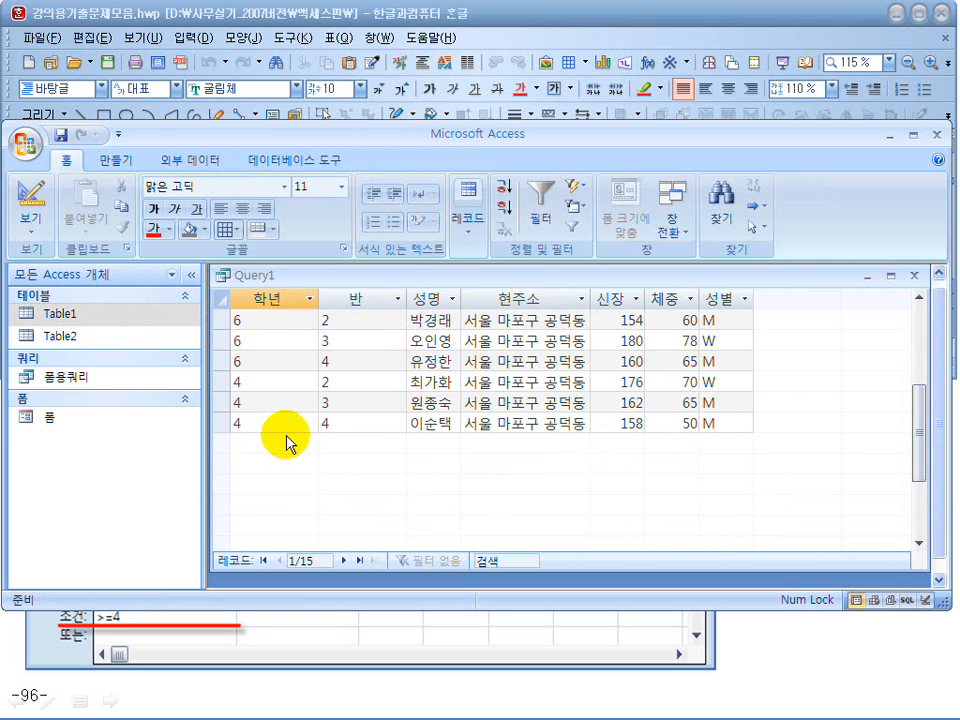
scroll(285, 431, "up", 3)
Step: Back in design view, extend the 학년 criterion to >=4 And <=6 and run the query
left_click(28, 205)
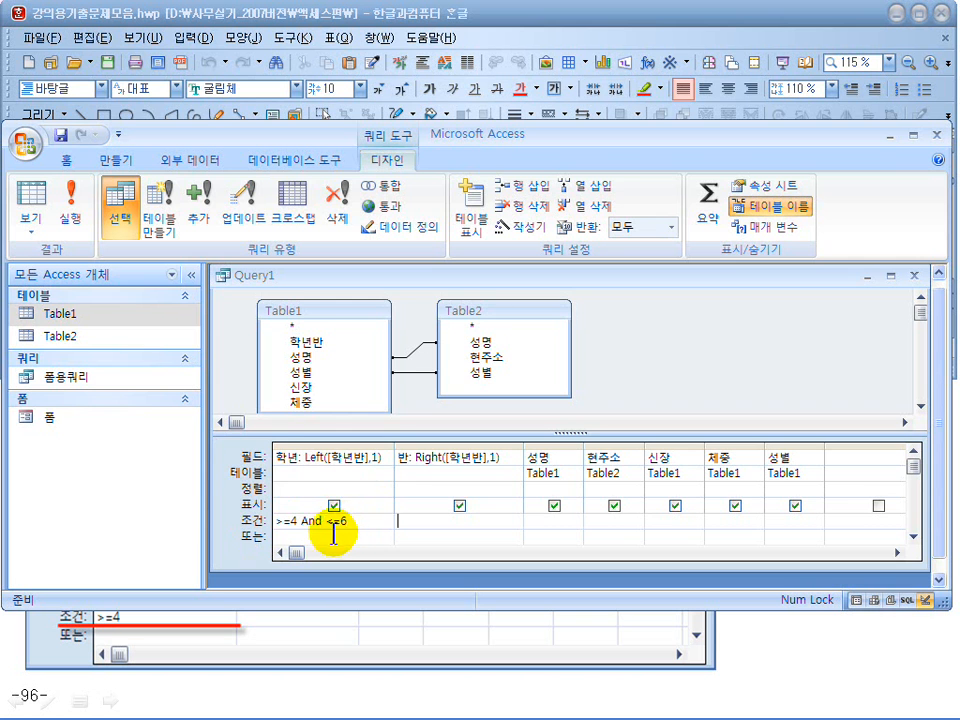
left_click(70, 210)
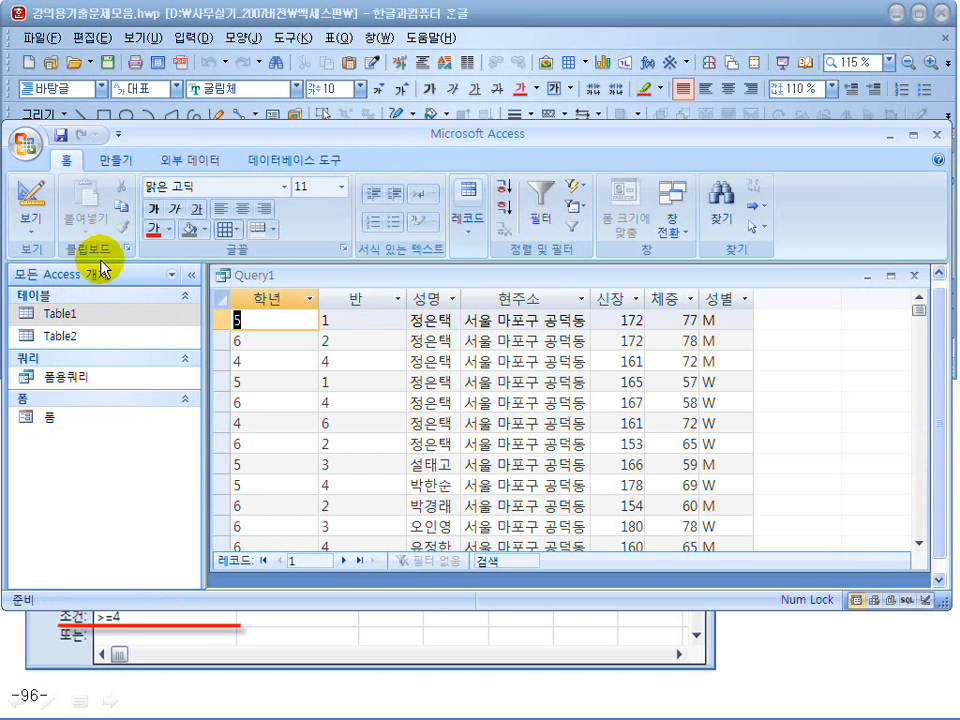
Step: Return to design view and remove And <=6 from the 학년 criterion, leaving >=4
left_click(30, 195)
left_click(367, 519)
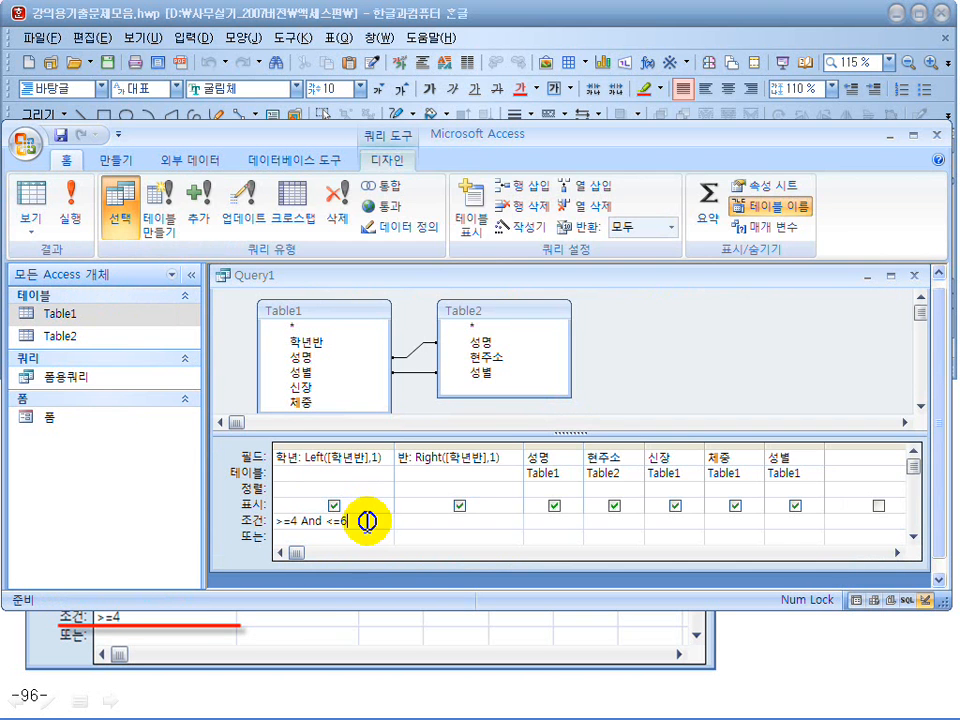
left_click_drag(367, 519, 292, 514)
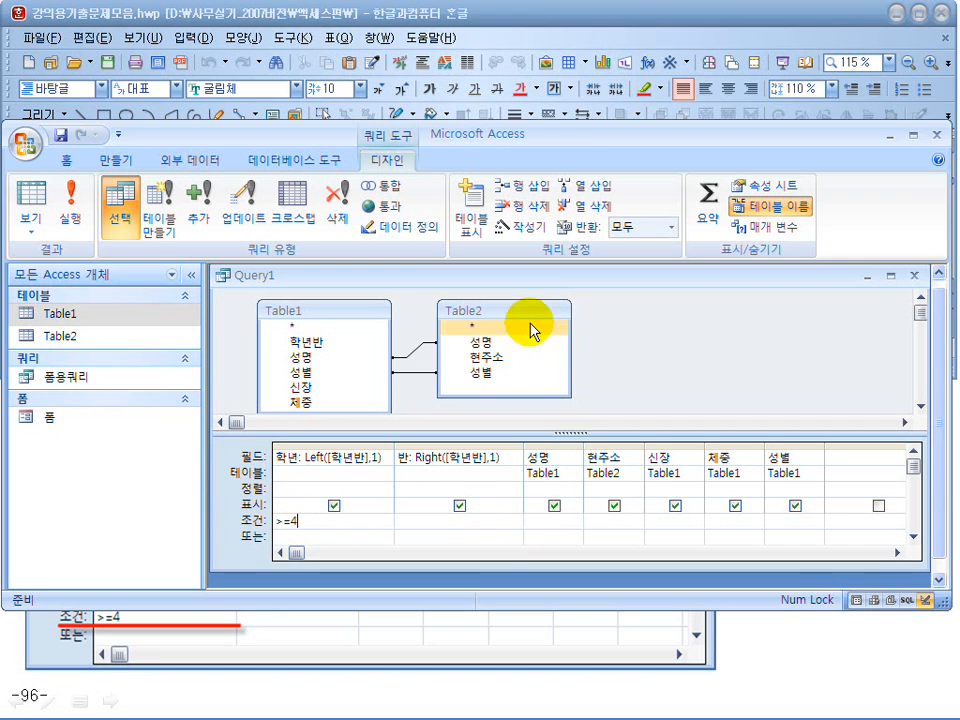
Step: Check the exam document's requirement on which grades the report must show, then bring the Access query back to the front
left_click_drag(574, 128, 574, 306)
left_click_drag(327, 259, 472, 262)
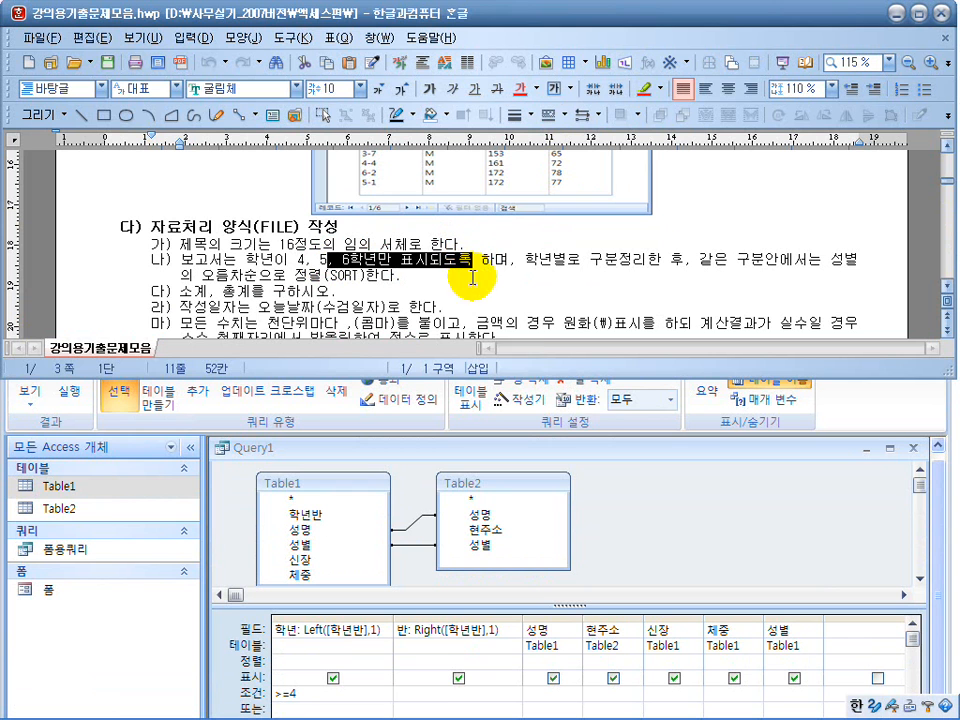
left_click(673, 510)
left_click_drag(546, 316, 541, 258)
Step: Save the query as 보고서용쿼리 and close it
left_click(62, 257)
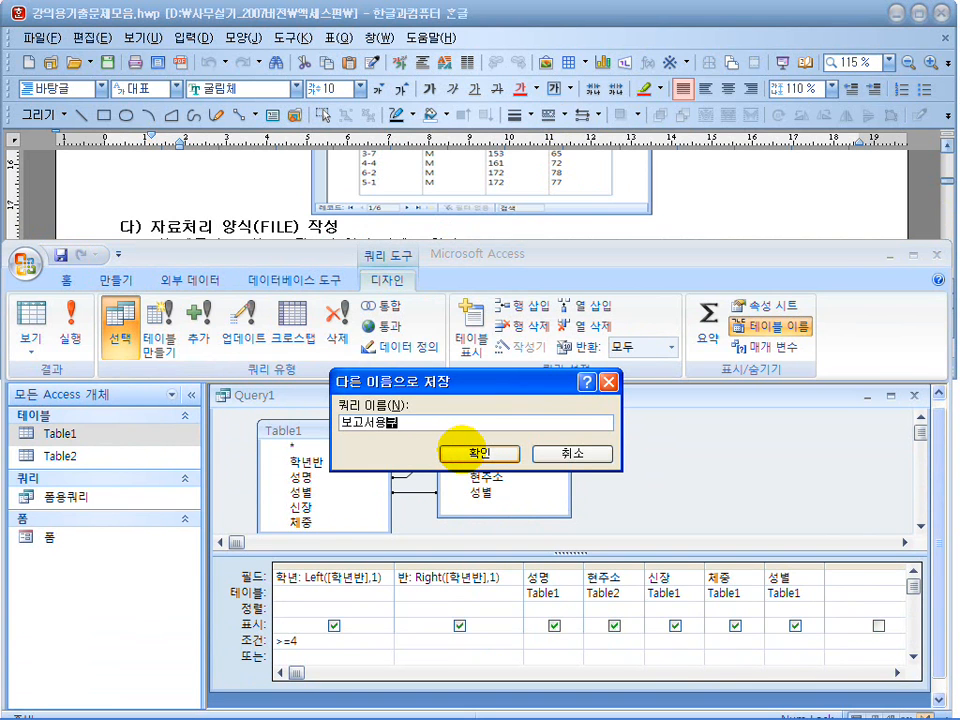
type("보고서용쿼리")
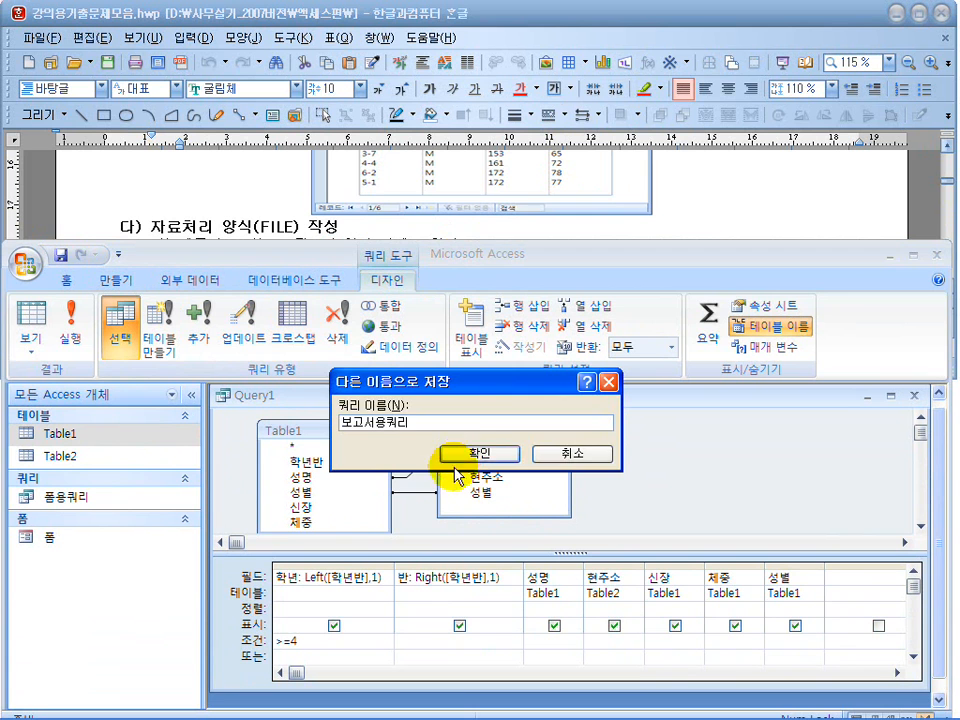
left_click(466, 453)
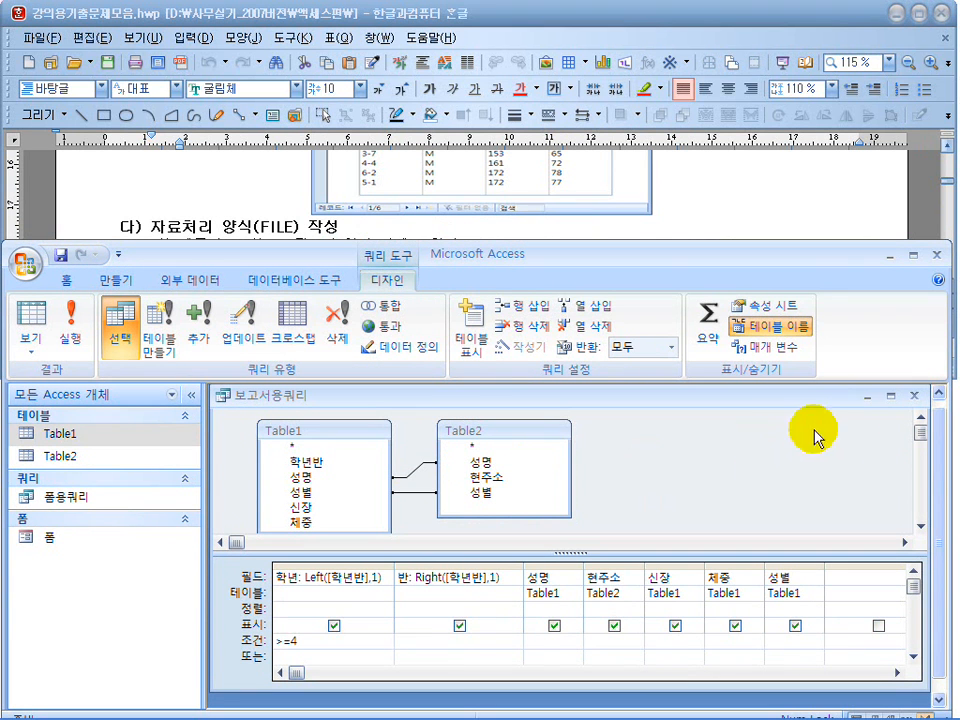
left_click(911, 395)
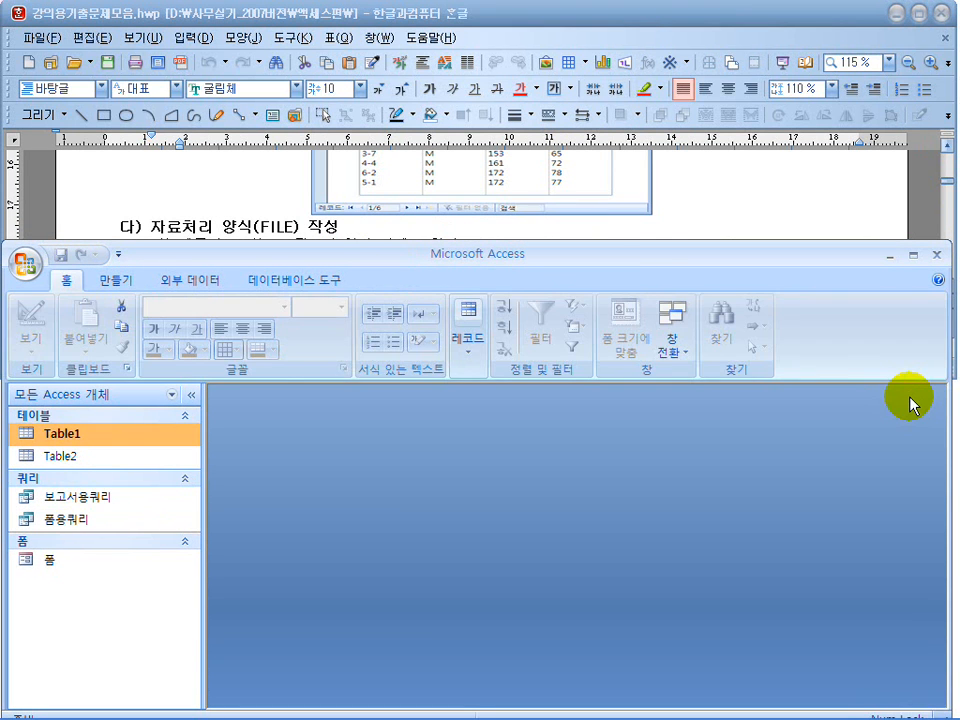
Step: Switch to the PowerPoint slides and examine the report's grade grouping and sorting requirements and the Report Wizard settings, marking the relevant text
left_click(118, 281)
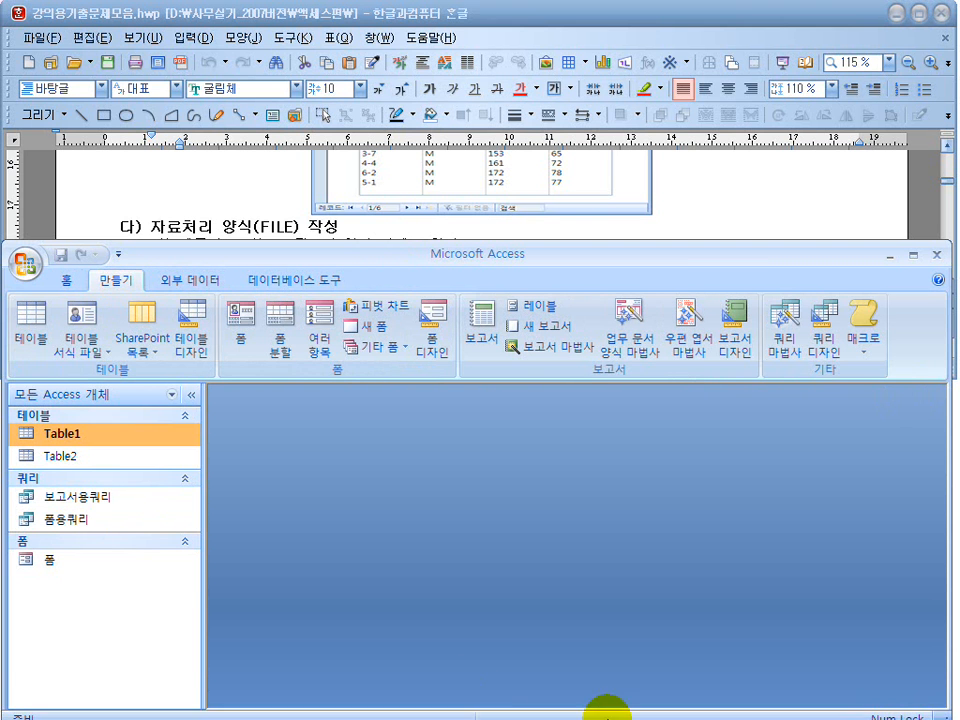
left_click(575, 702)
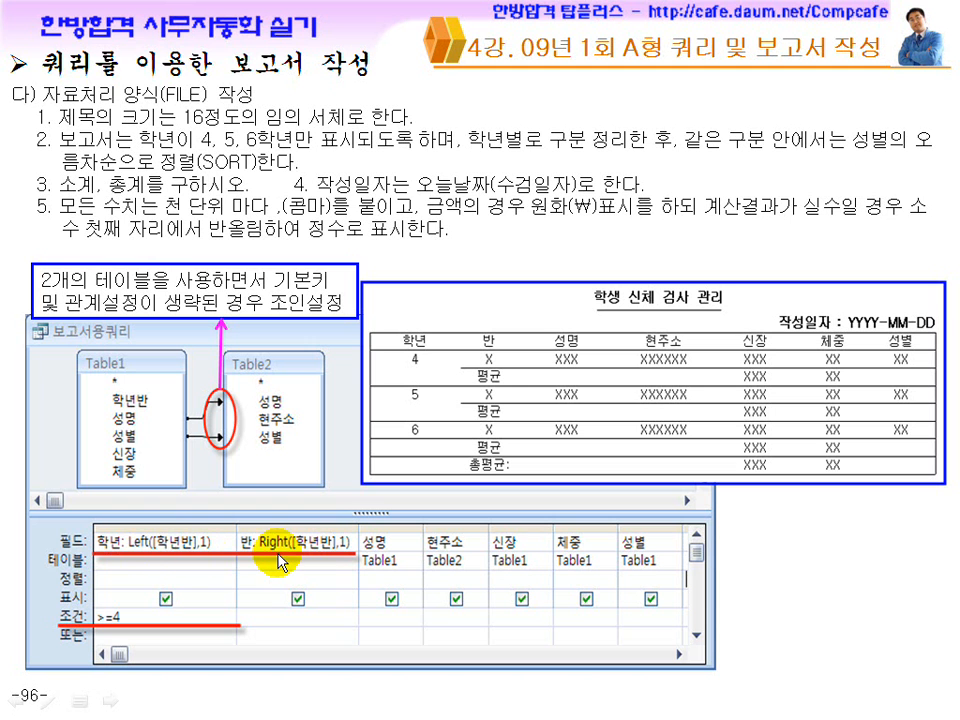
left_click(400, 450)
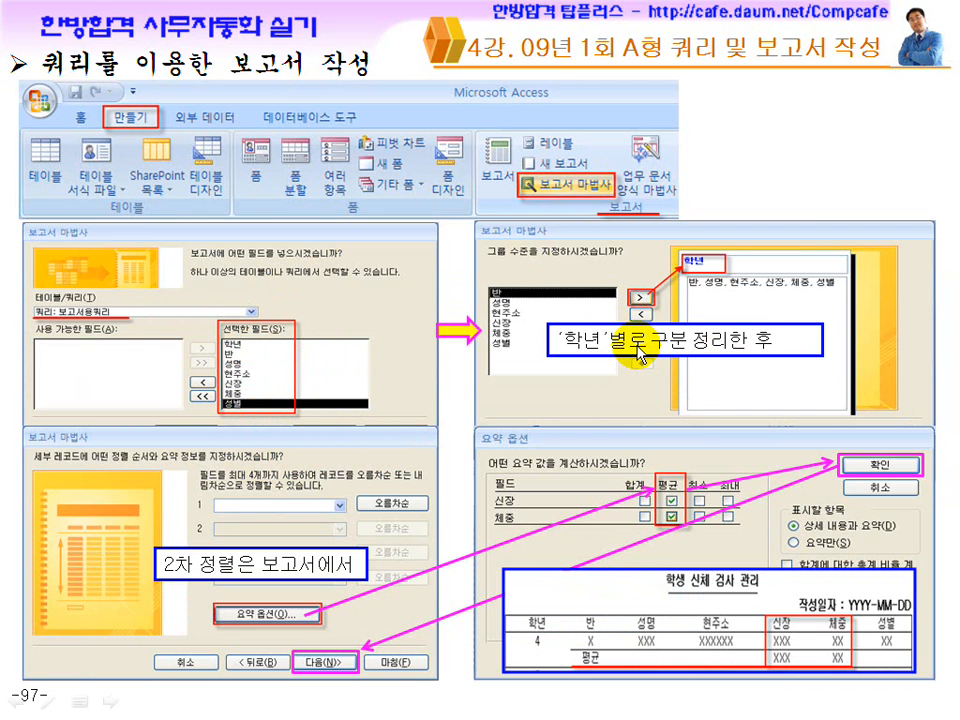
key("Page_Up")
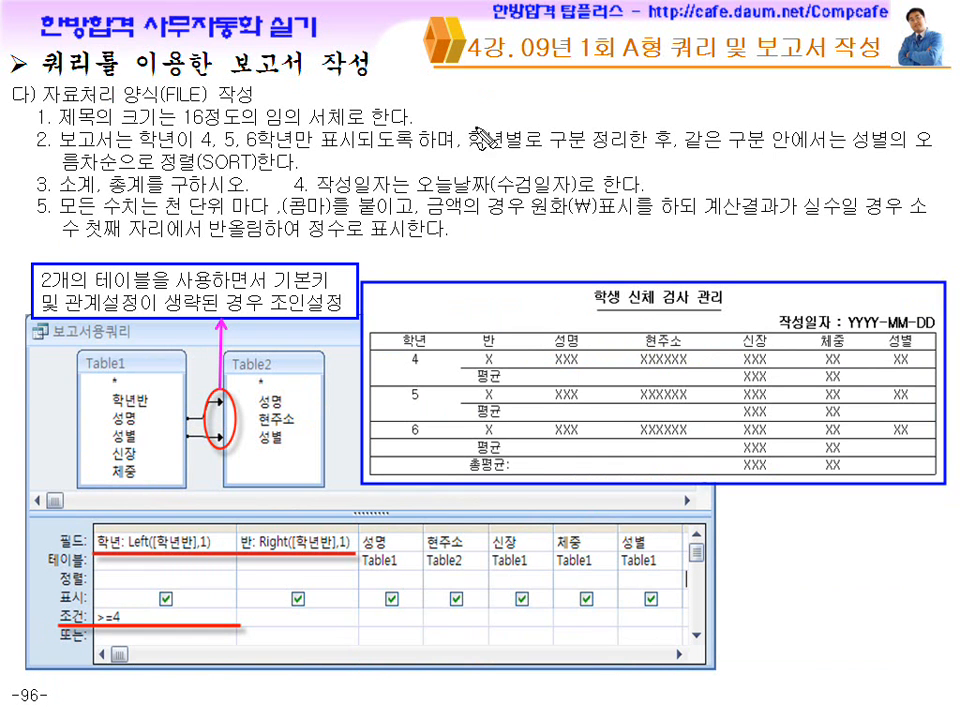
left_click_drag(470, 152, 652, 160)
left_click_drag(532, 153, 531, 143)
mouse_move(412, 352)
left_mouse_down()
mouse_move(404, 378)
mouse_move(430, 437)
left_mouse_up()
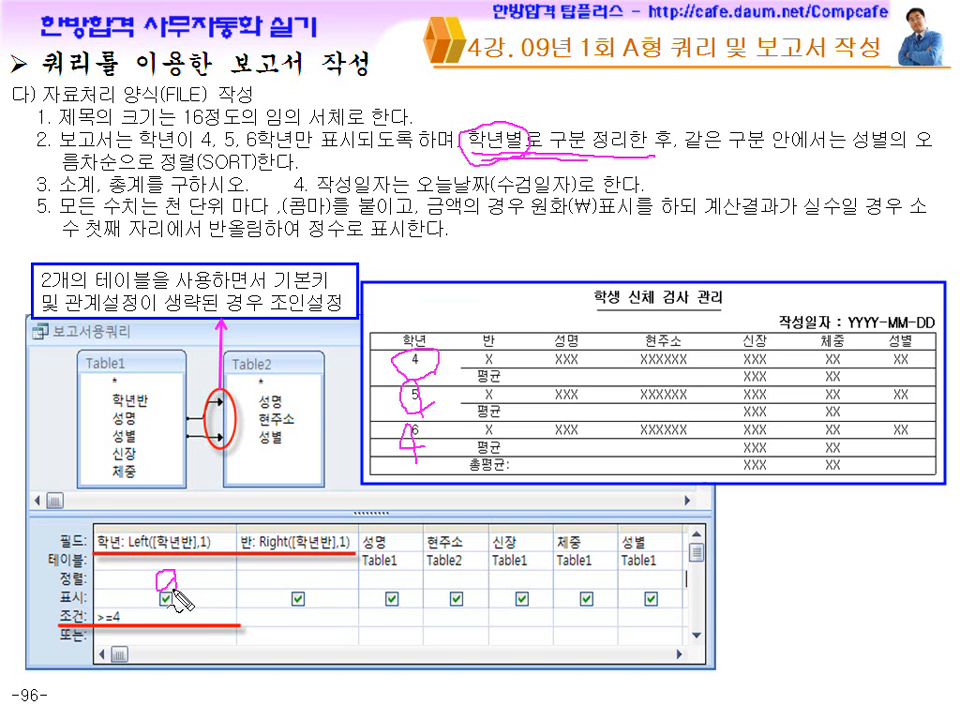
left_click_drag(699, 148, 753, 148)
left_click_drag(768, 148, 803, 168)
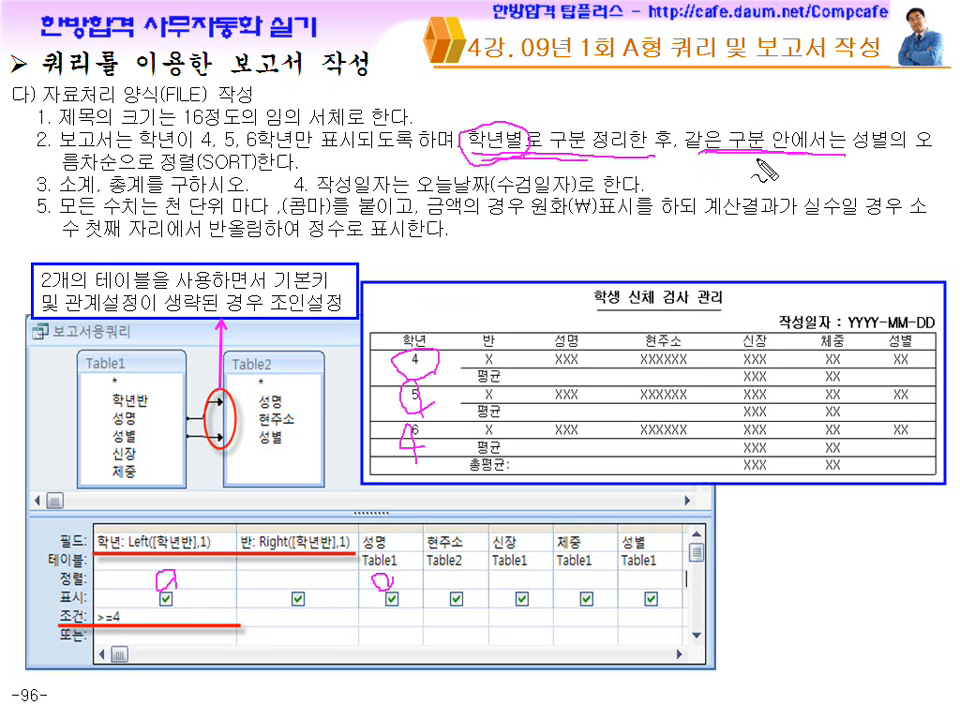
key("Escape")
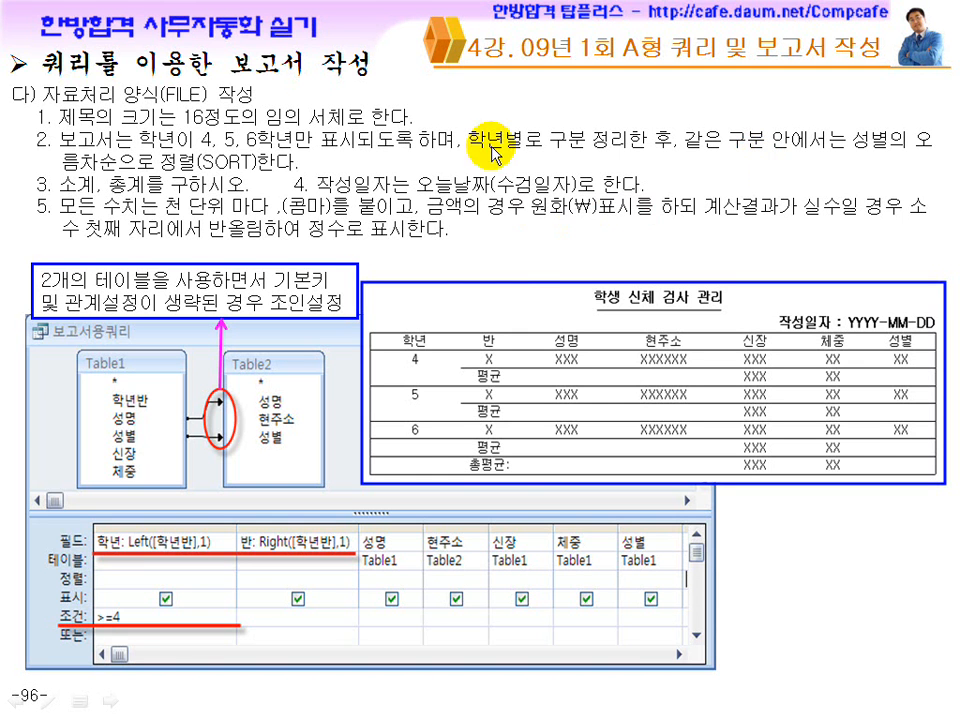
left_click(500, 268)
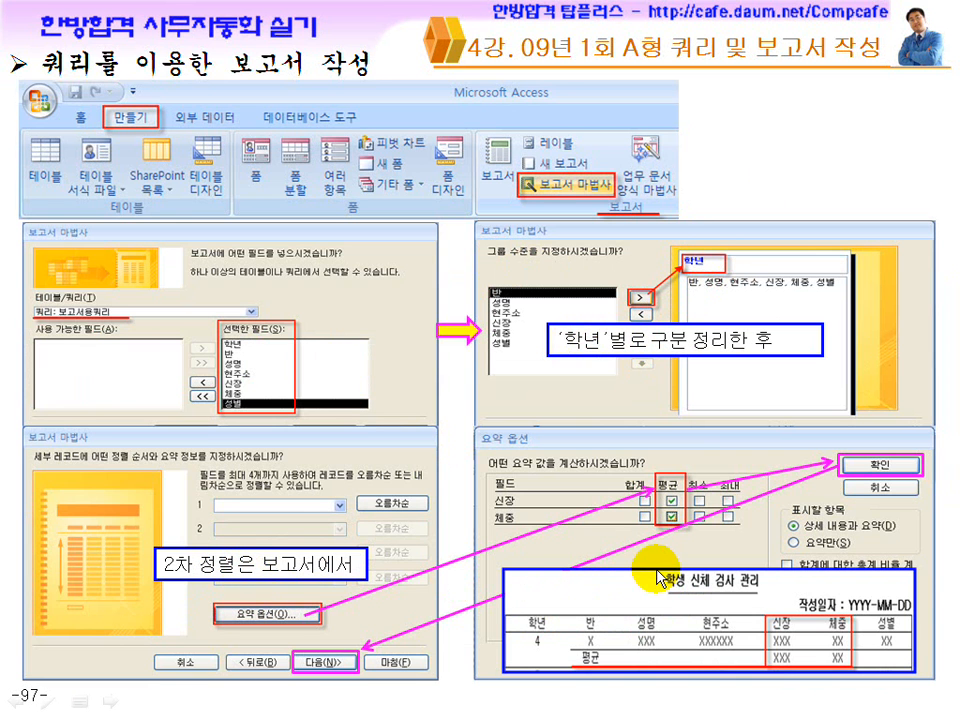
Step: Switch back to Access, start the Report Wizard and choose the query 보고서용쿼리 as the record source
key("super")
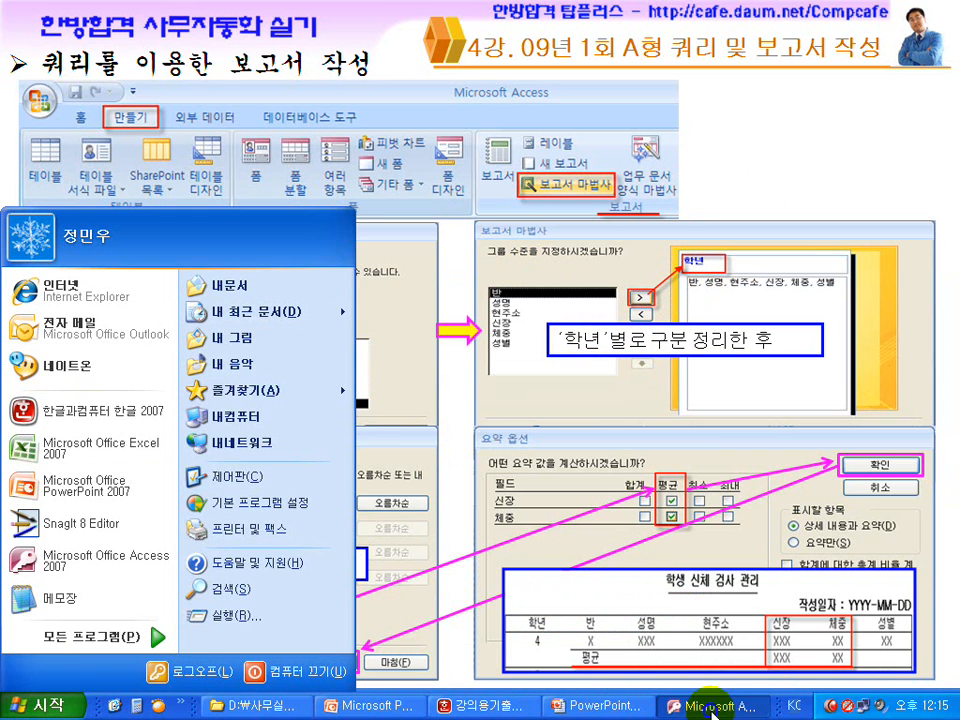
left_click(712, 709)
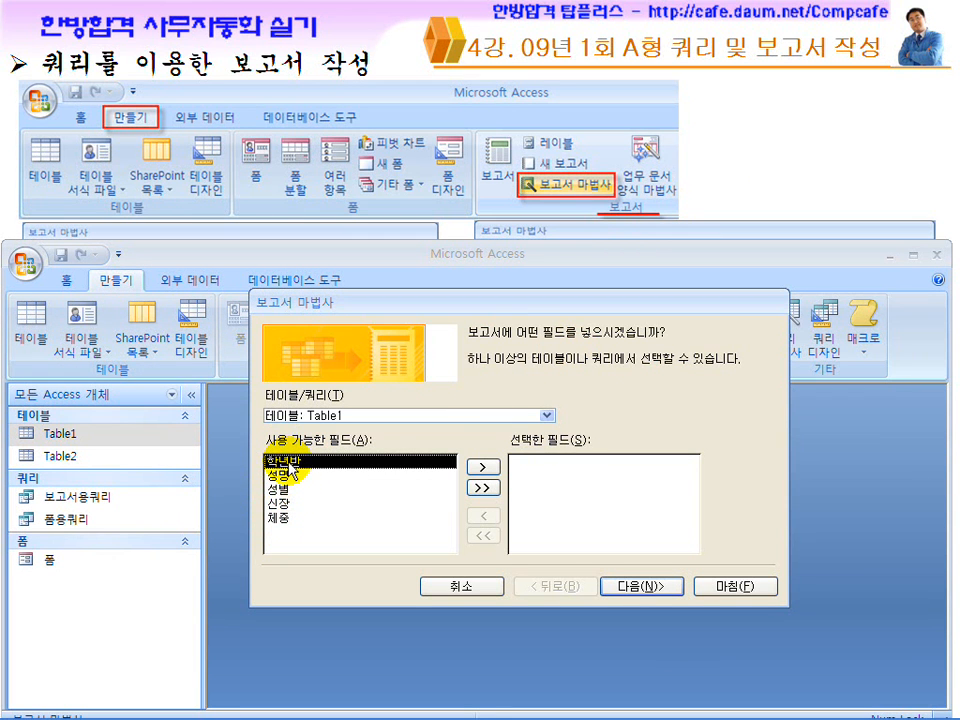
left_click(547, 415)
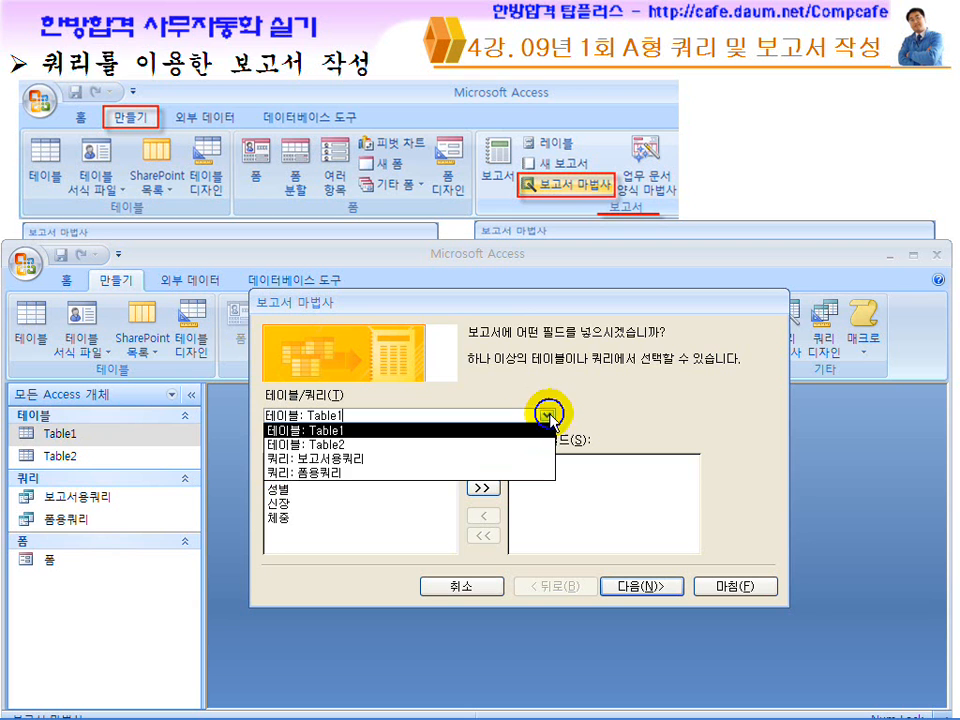
left_click(502, 459)
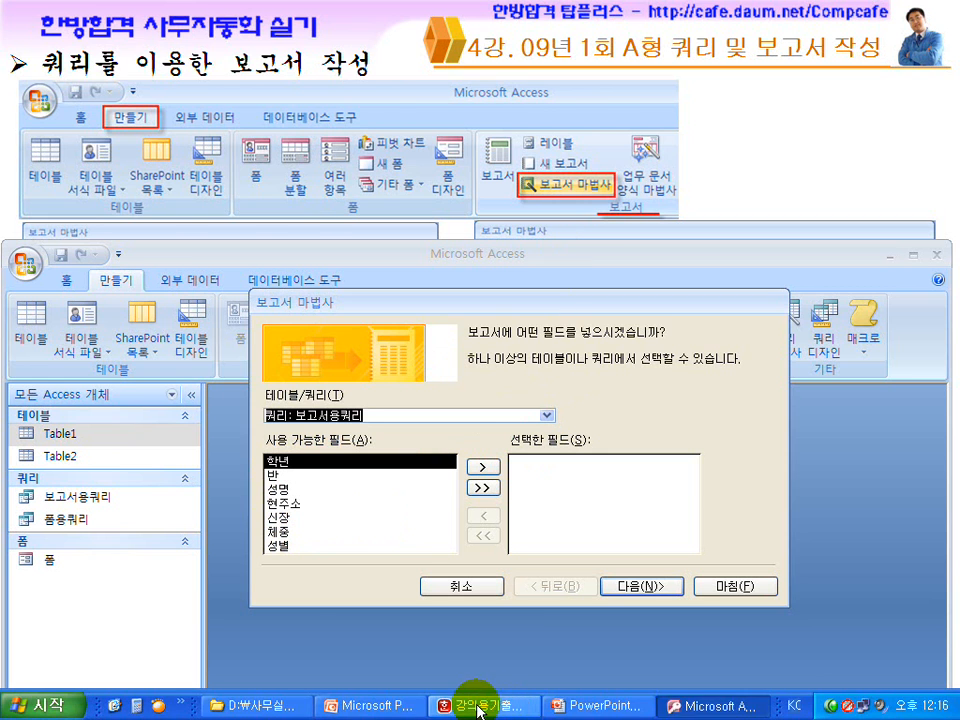
Step: Look up the column layout of the 학생 신체 검사 관리 report in the exam document
left_click(482, 692)
left_click(367, 275)
scroll(364, 275, "down", 3)
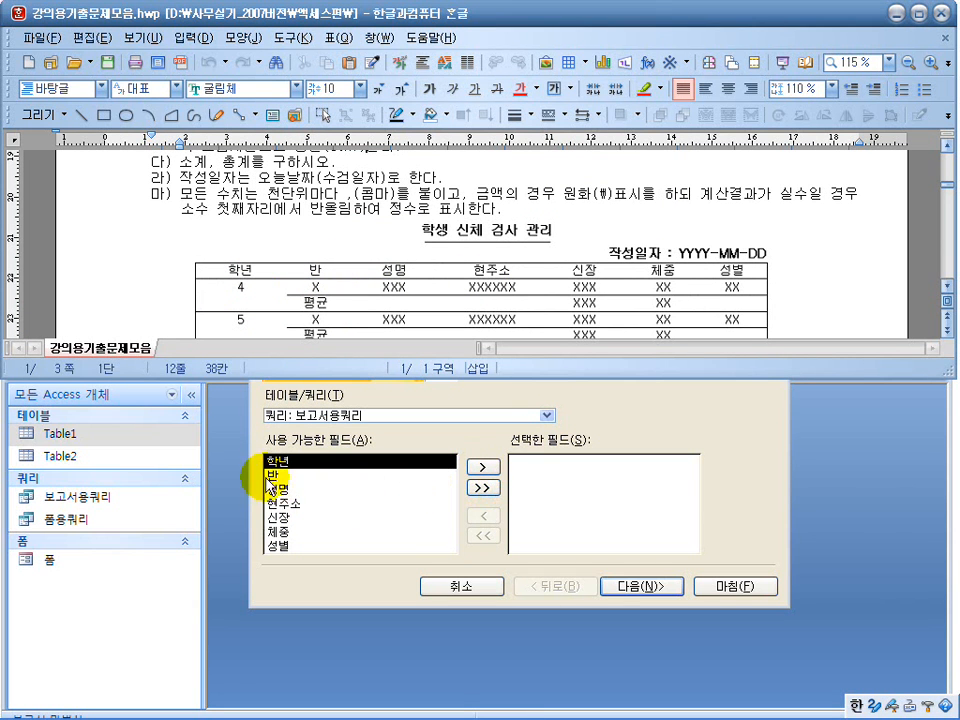
Step: Try adding all available fields to the report, take out 신장 and clear the whole field selection
left_click(482, 487)
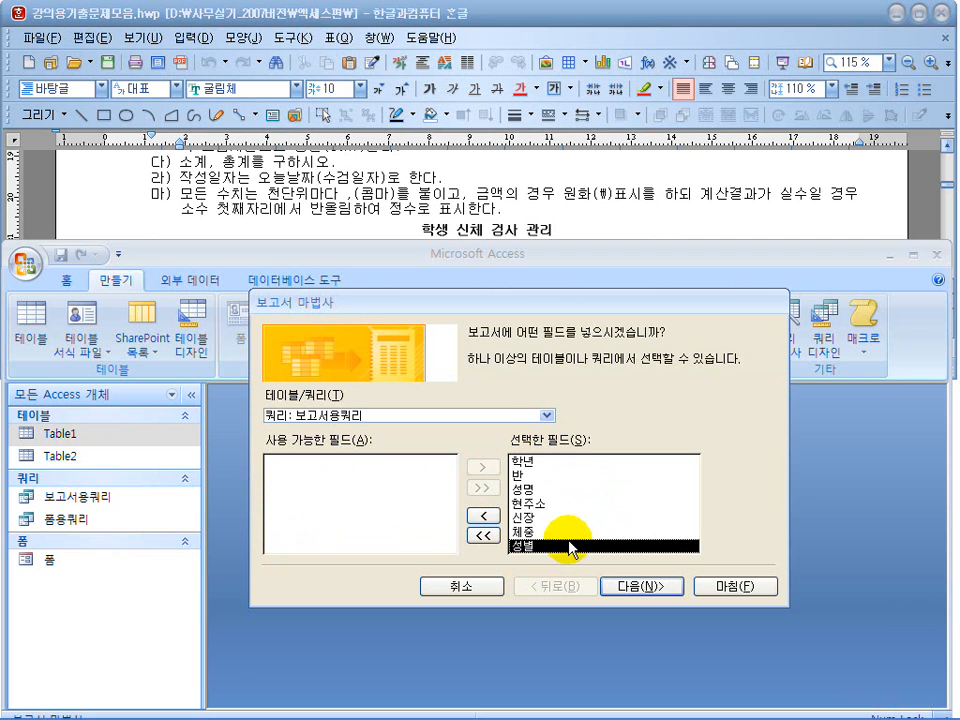
left_click(510, 518)
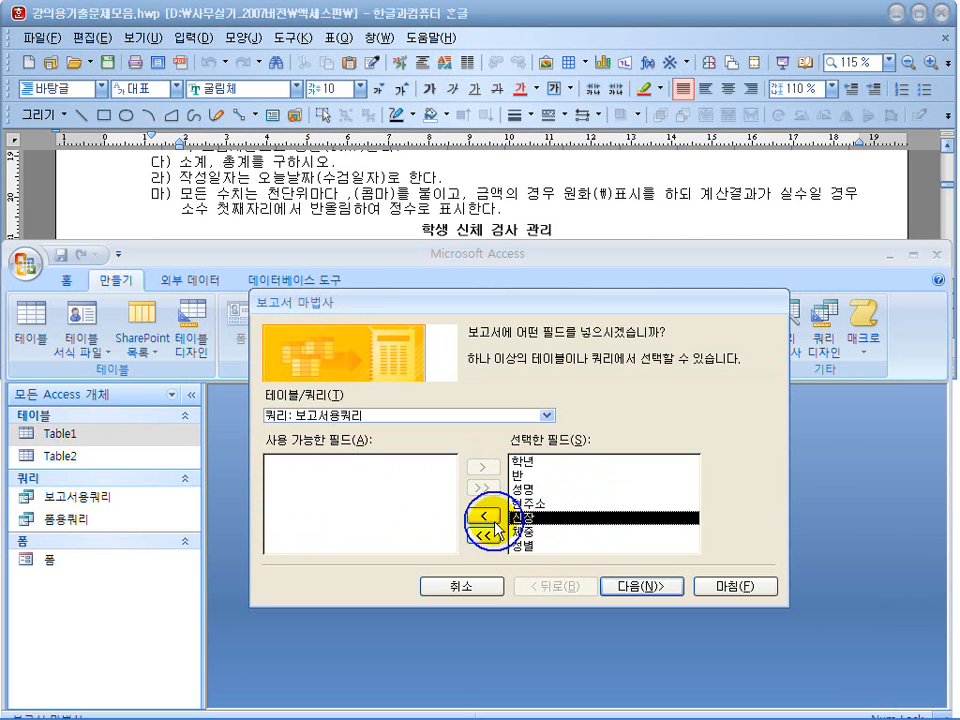
left_click(484, 516)
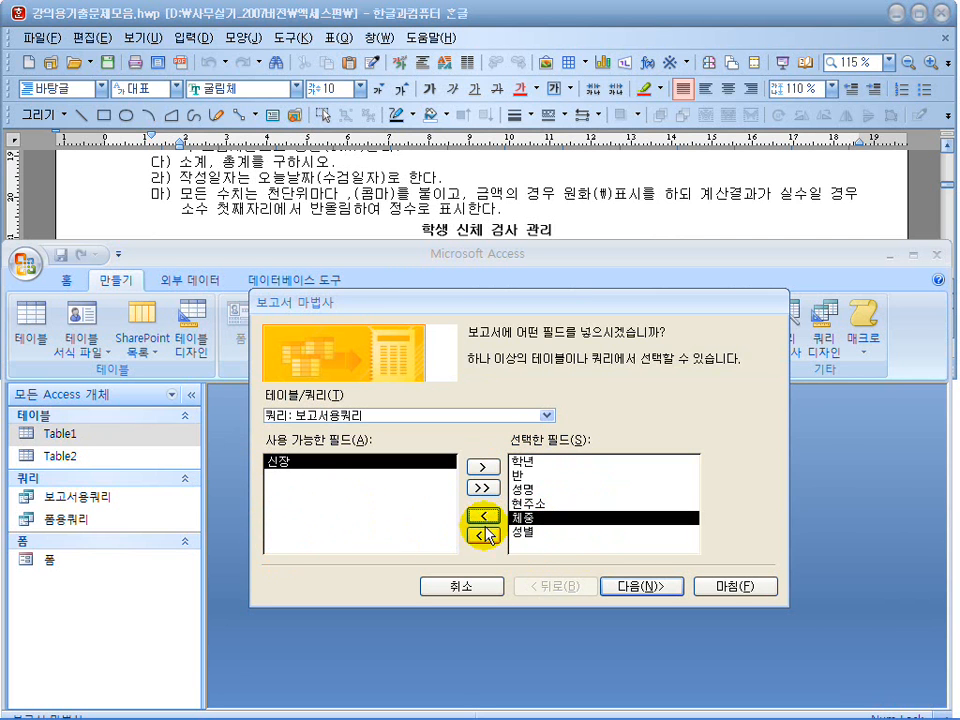
left_click(482, 536)
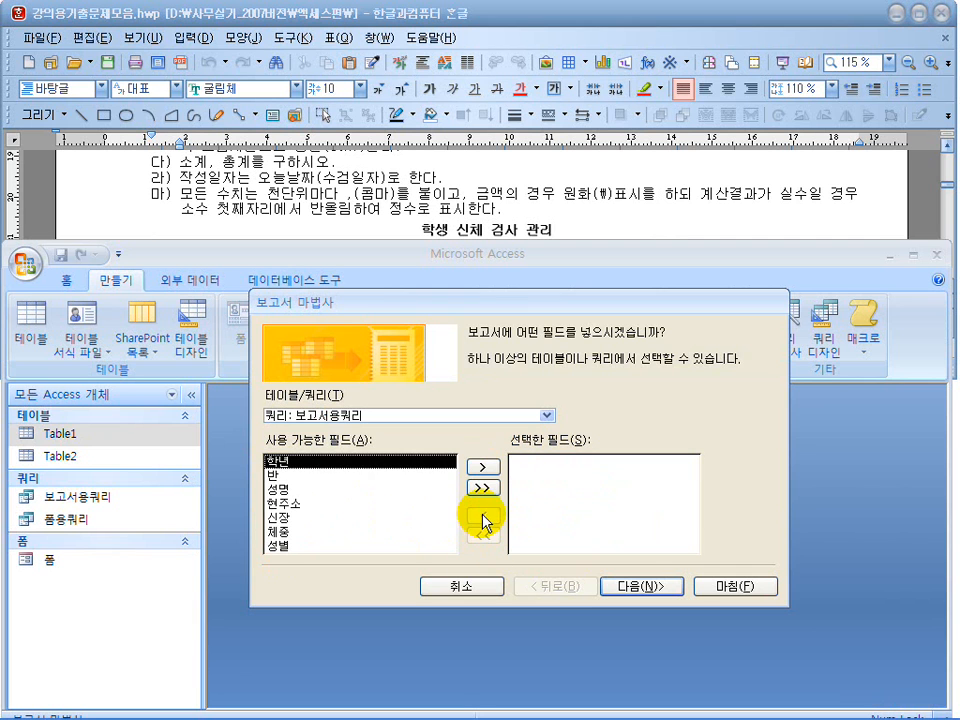
Step: Add all fields of 보고서용쿼리 to the report and continue to the grouping levels
left_click(482, 488)
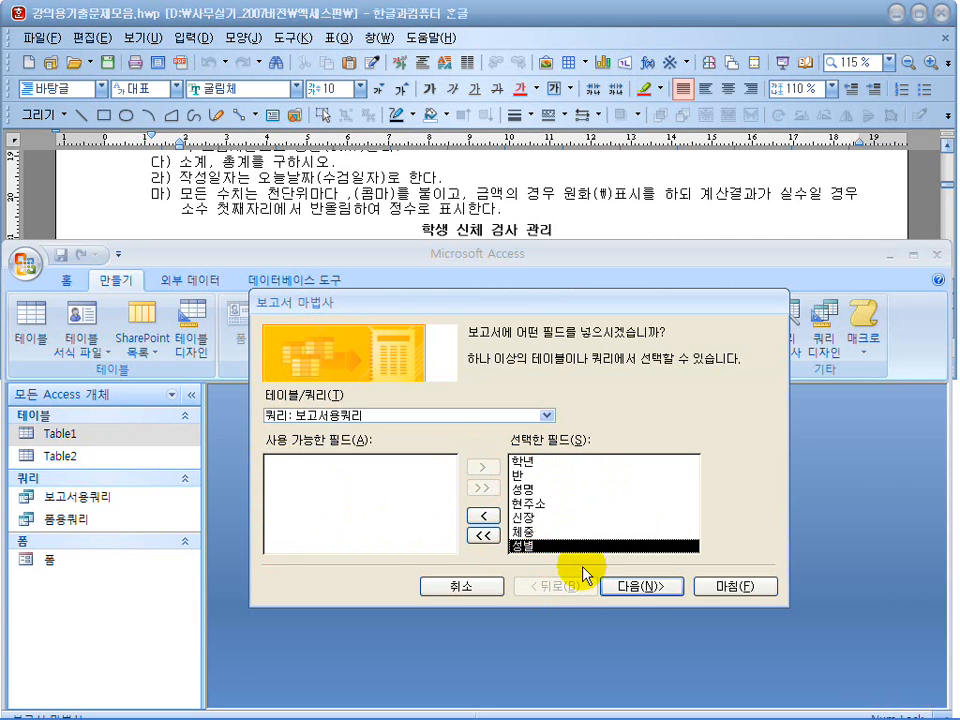
left_click(640, 586)
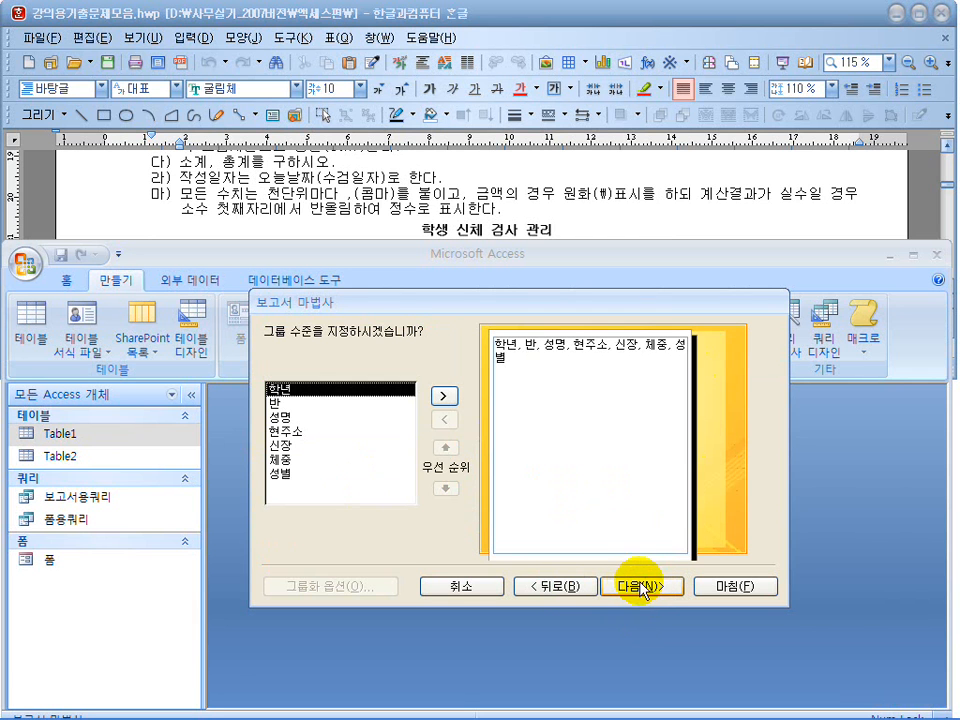
Step: Highlight the 학년별로 구분정리한 grouping requirement in the exam document and return to the Report Wizard
left_click(398, 182)
scroll(405, 176, "up", 1)
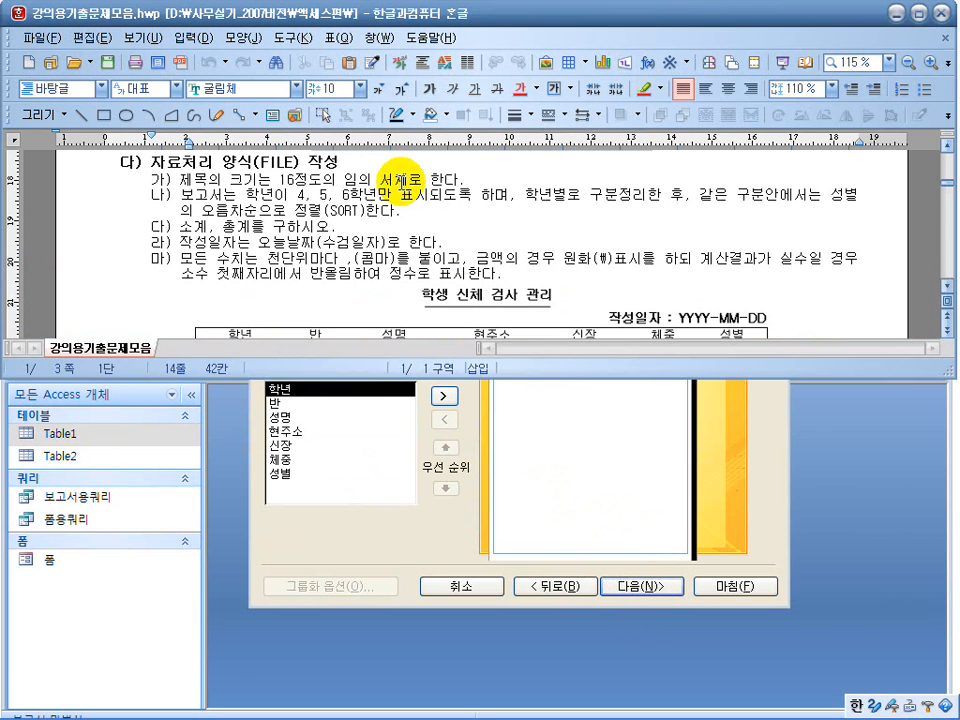
left_click_drag(524, 195, 665, 197)
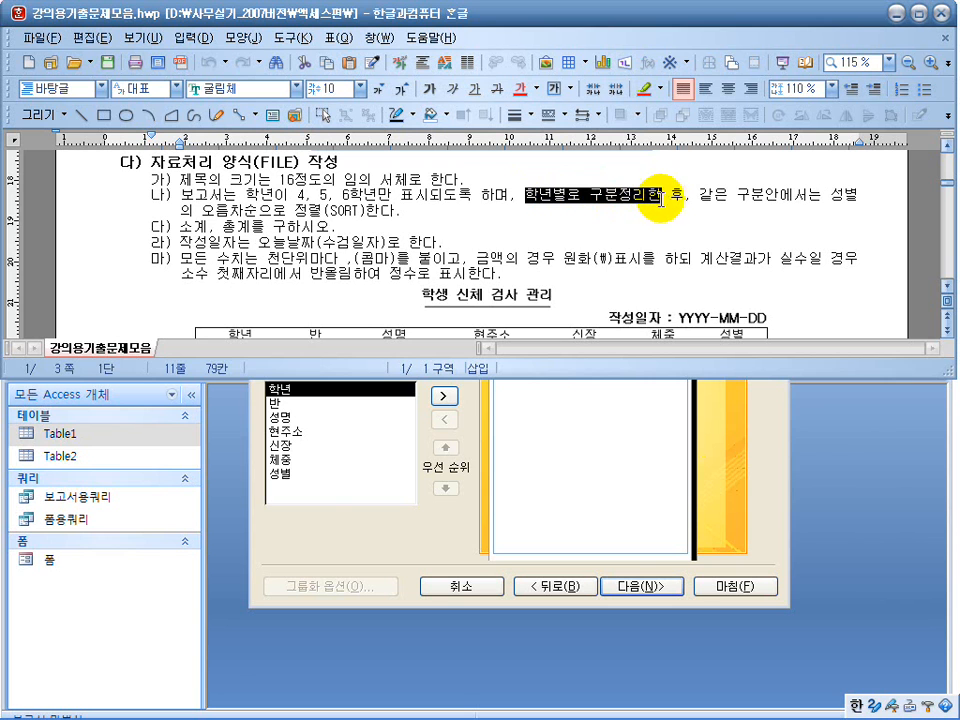
left_click(380, 546)
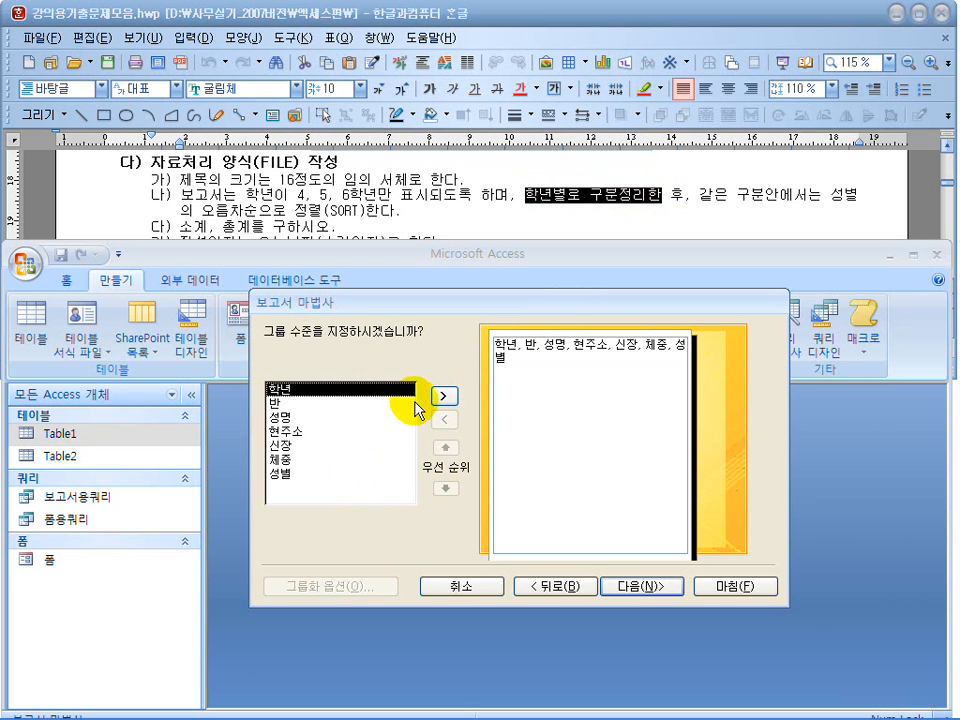
Step: Try 반 as the report's grouping level and remove it again
left_click(280, 404)
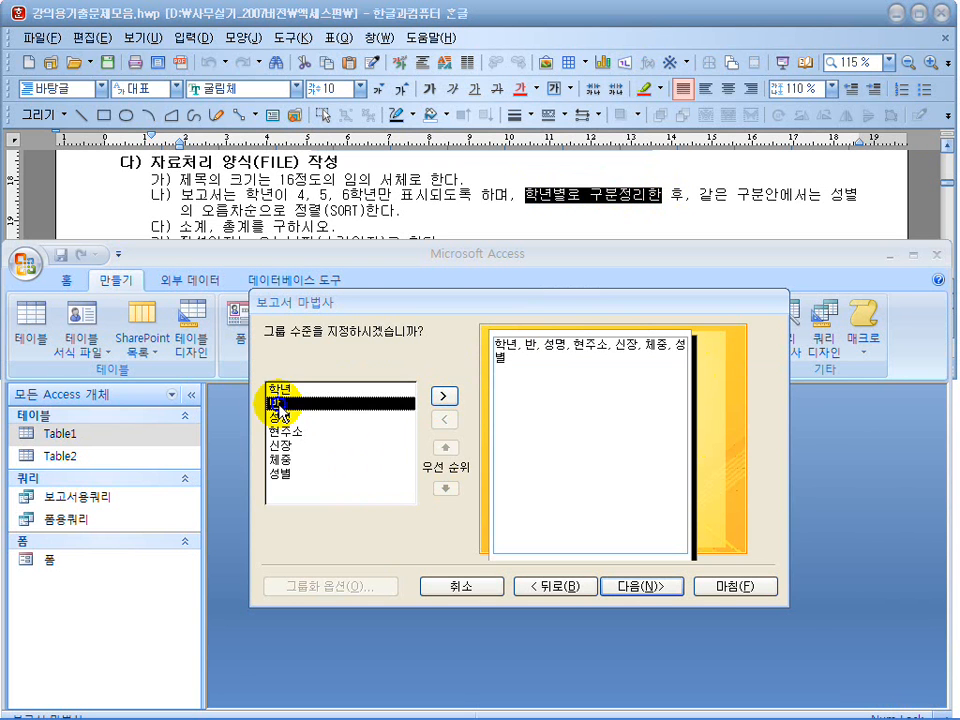
left_click(447, 400)
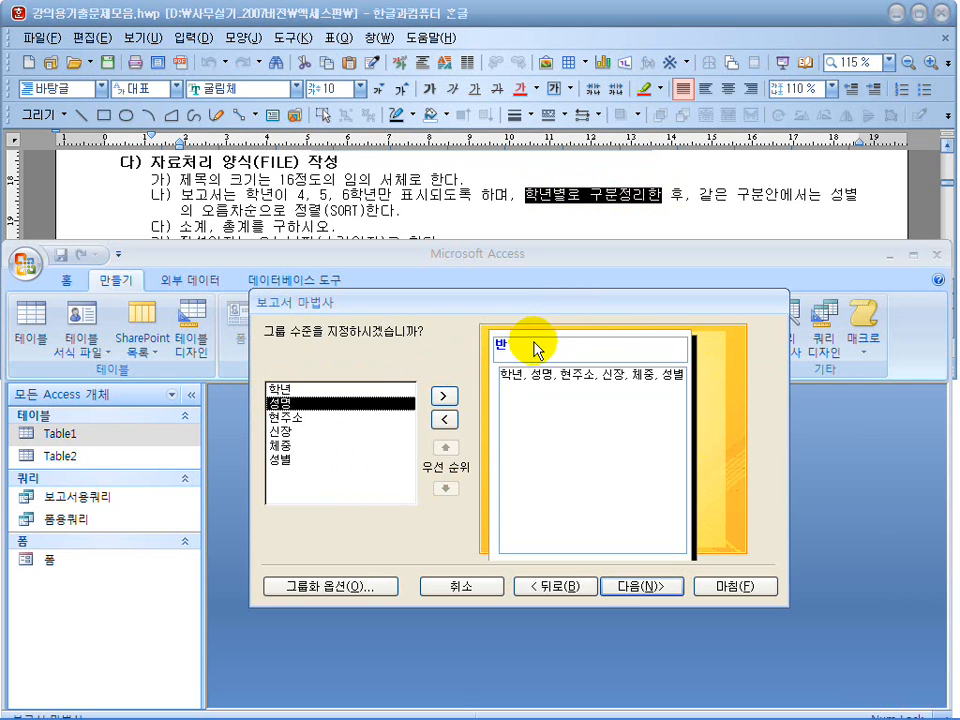
left_click(443, 425)
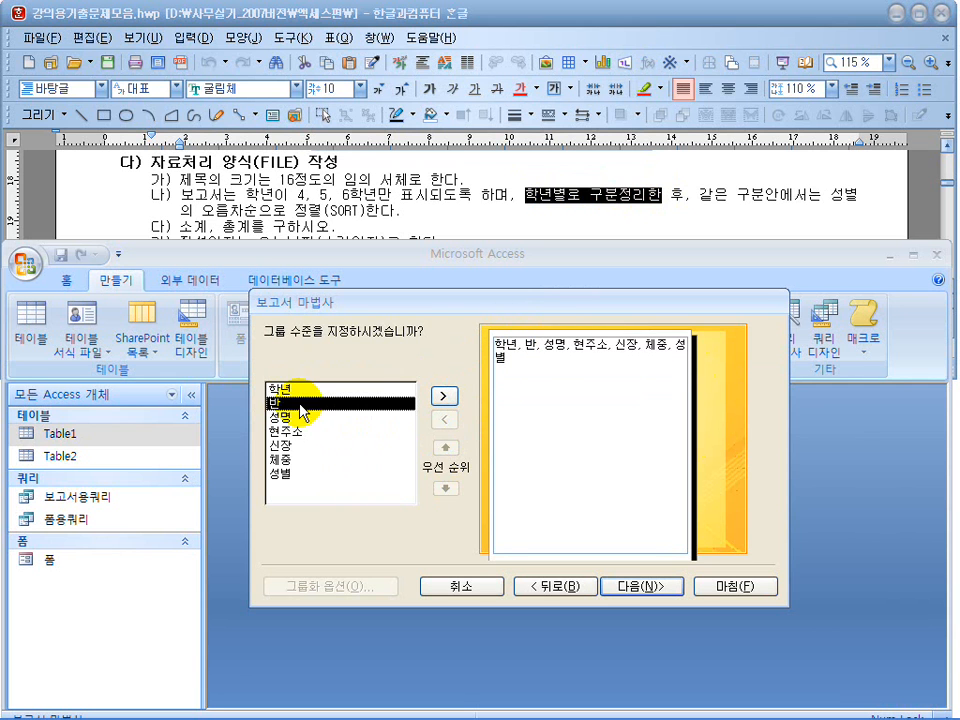
Step: Group the report by 학년 and continue to the sorting and summary settings
left_click(300, 389)
left_click(443, 400)
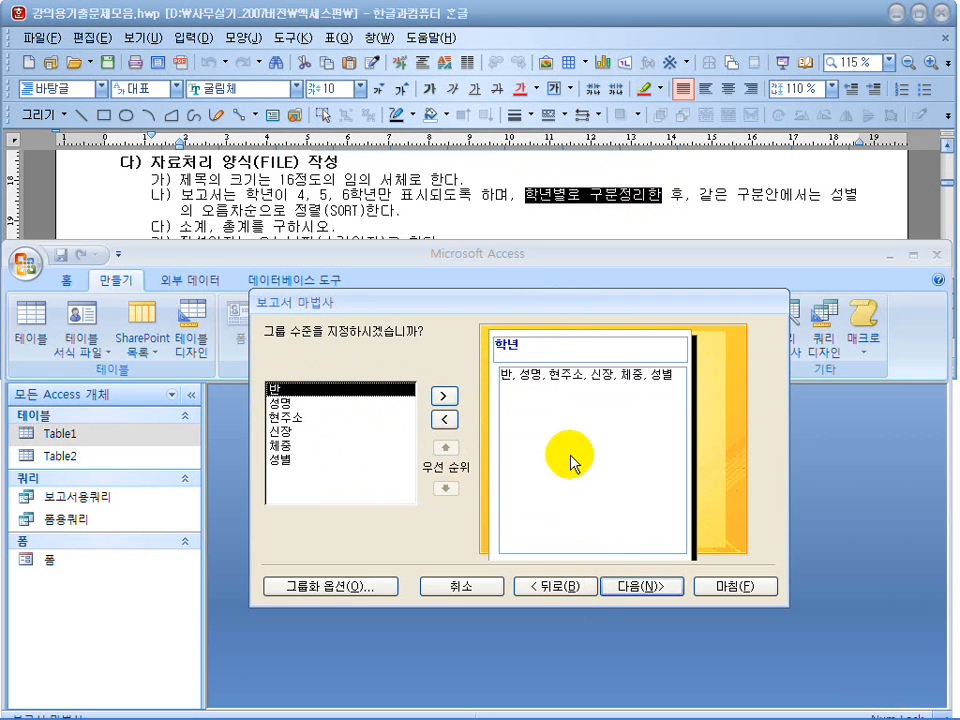
left_click(619, 586)
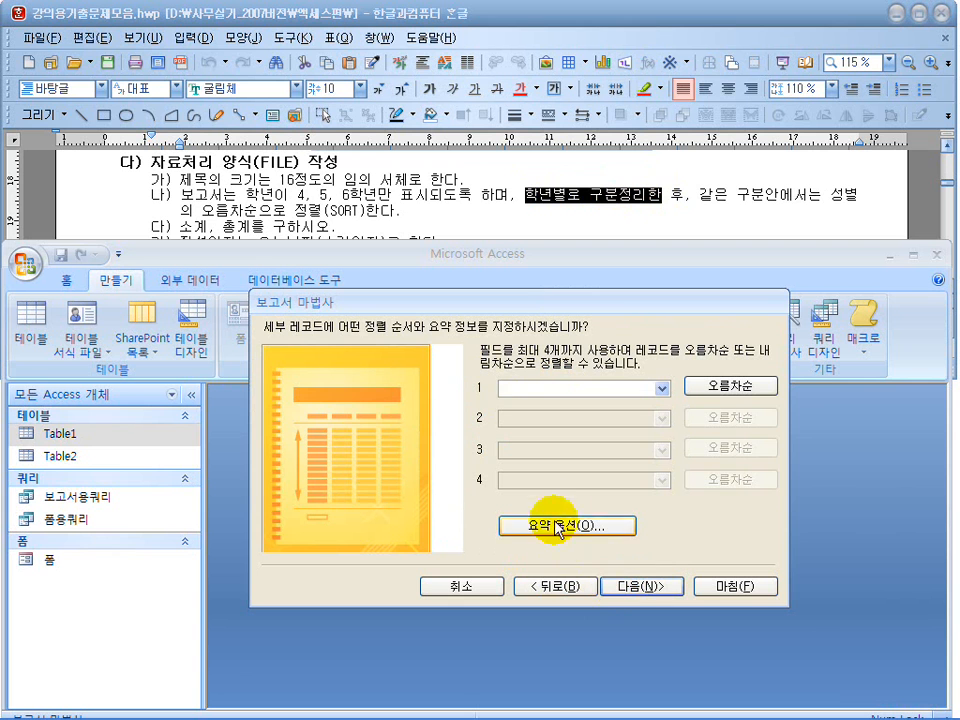
Step: Go back and remove the 학년 grouping, view the sorting page without any group level, and return to the grouping levels
left_click(556, 588)
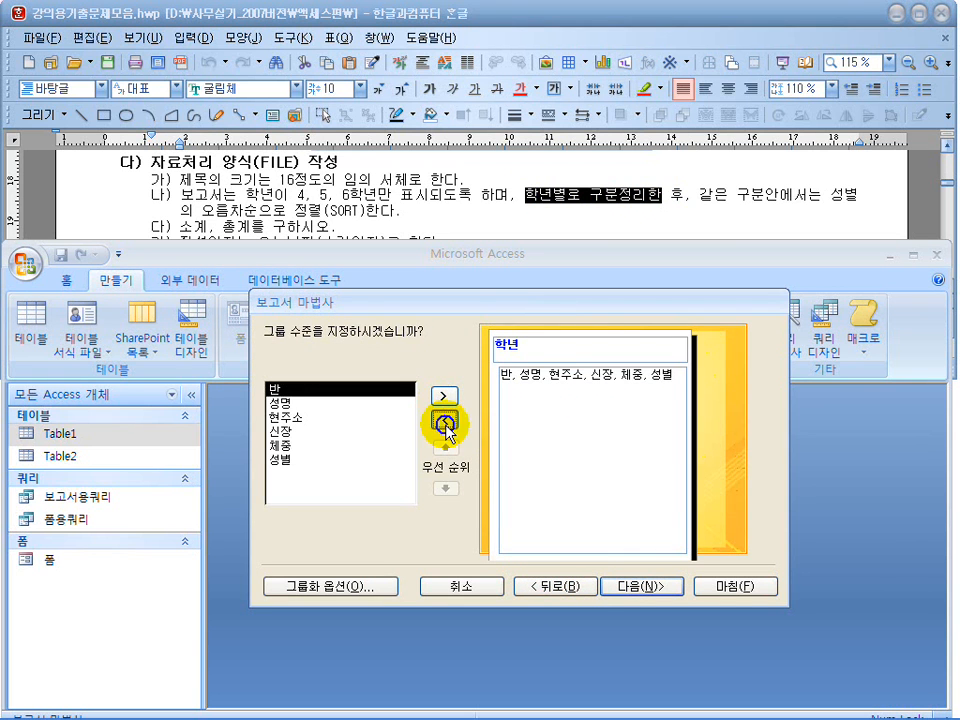
left_click(446, 428)
left_click(628, 584)
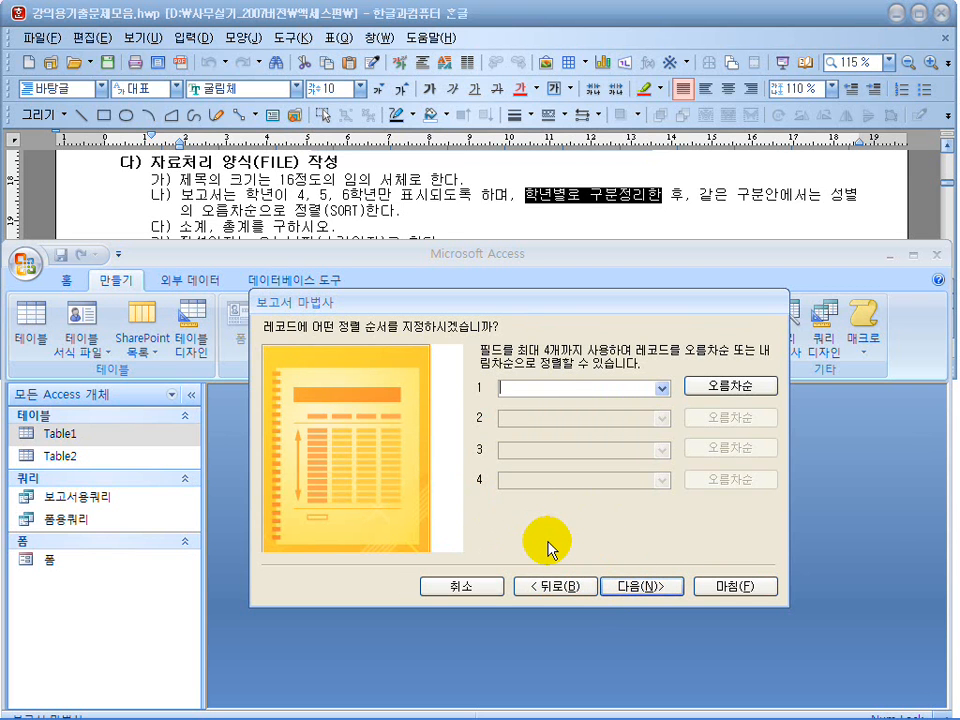
left_click(540, 588)
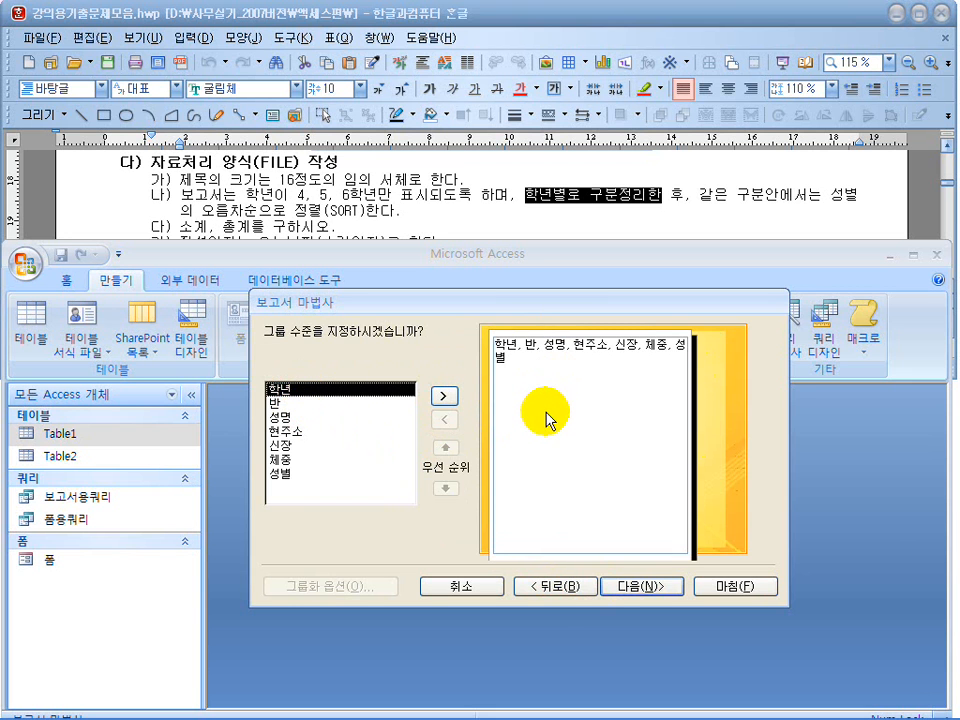
Step: Add 학년 as the report's grouping level and proceed to the sorting and summary settings
left_click(628, 585)
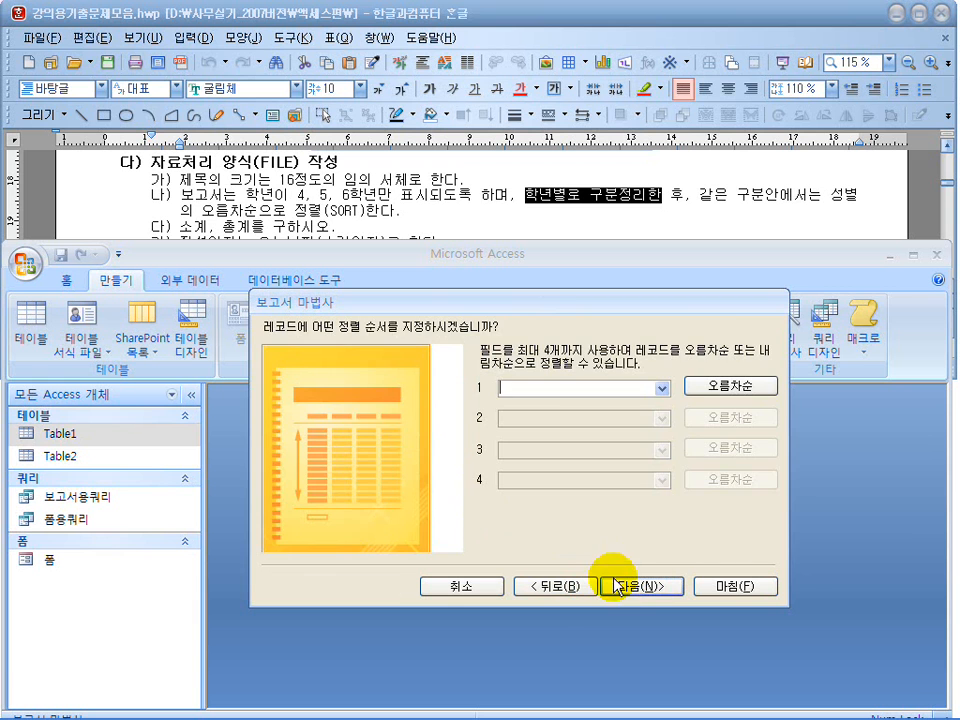
left_click(555, 587)
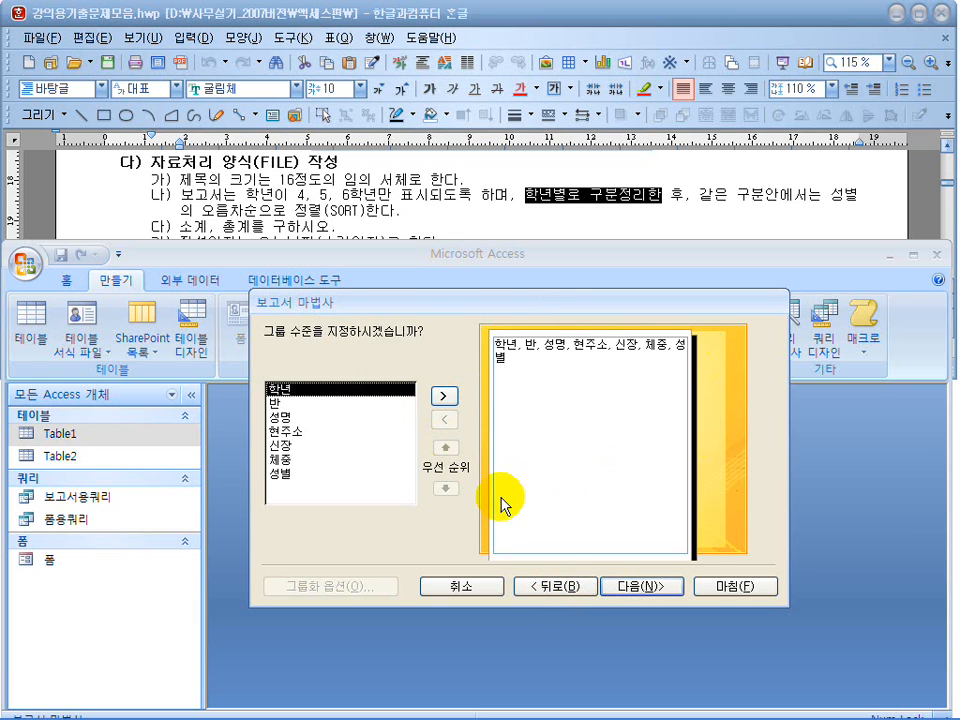
left_click(443, 396)
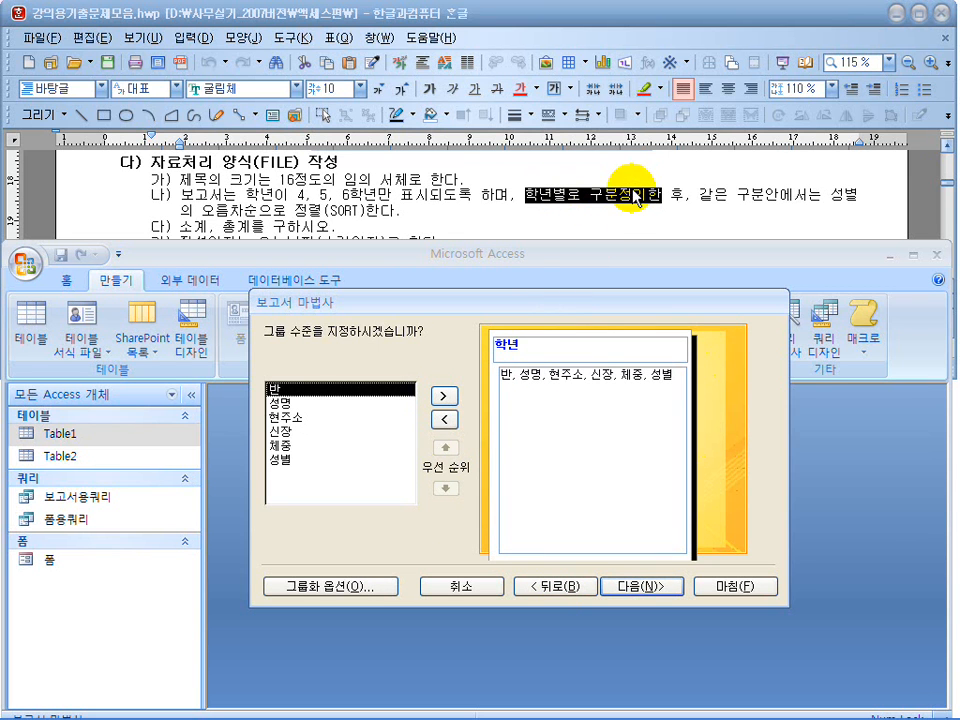
left_click(651, 583)
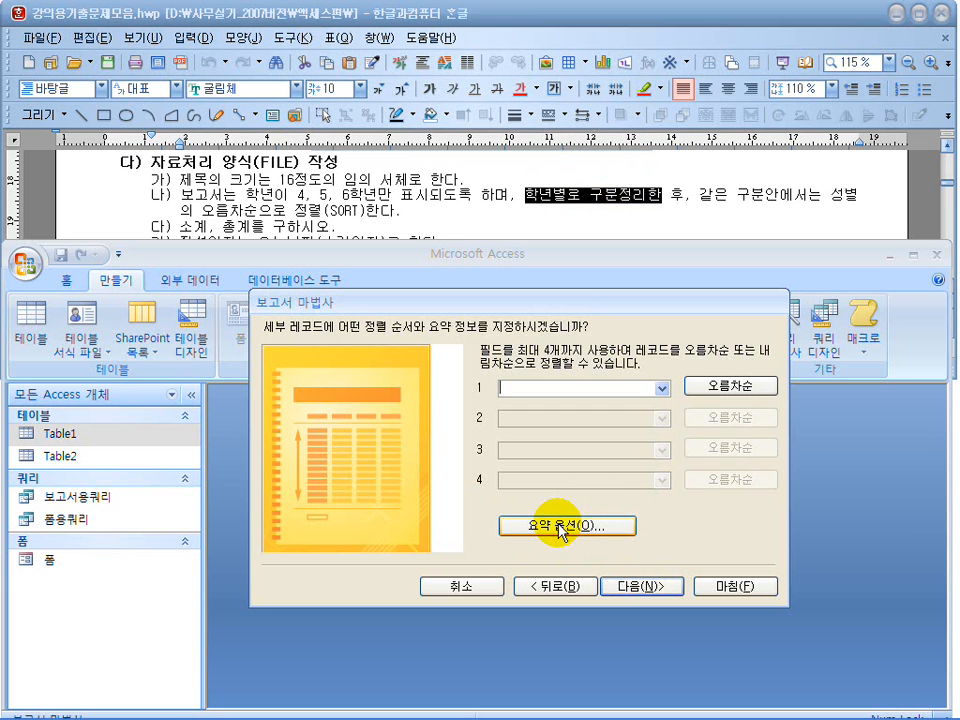
Step: Examine the 평균 and 총평균 rows under 신장 and 체중 in the exam document's report layout
left_click(379, 208)
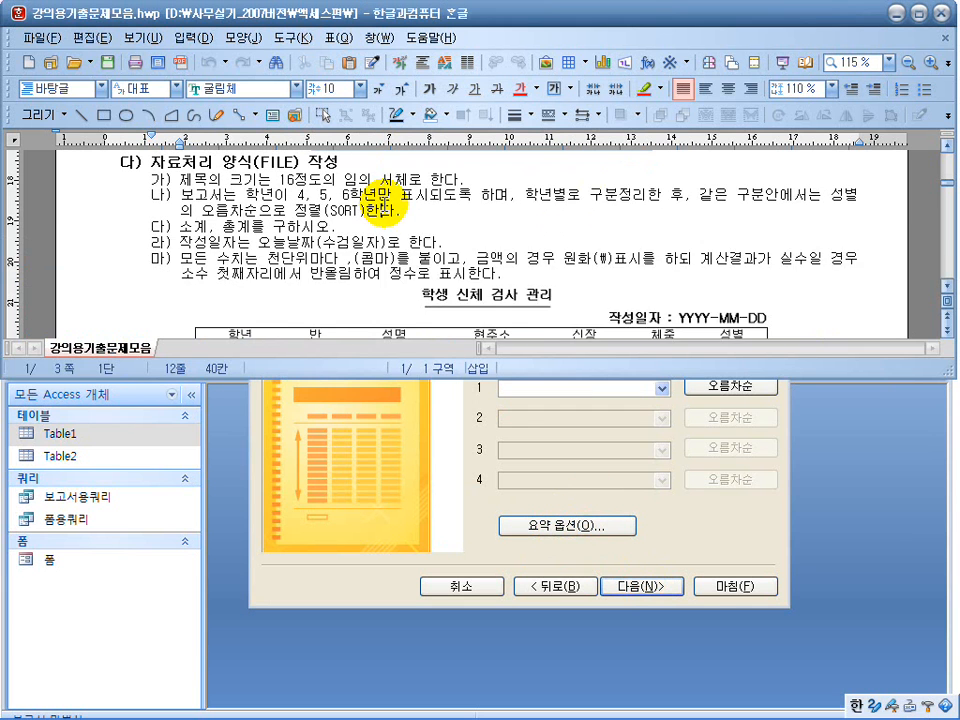
scroll(387, 205, "down", 3)
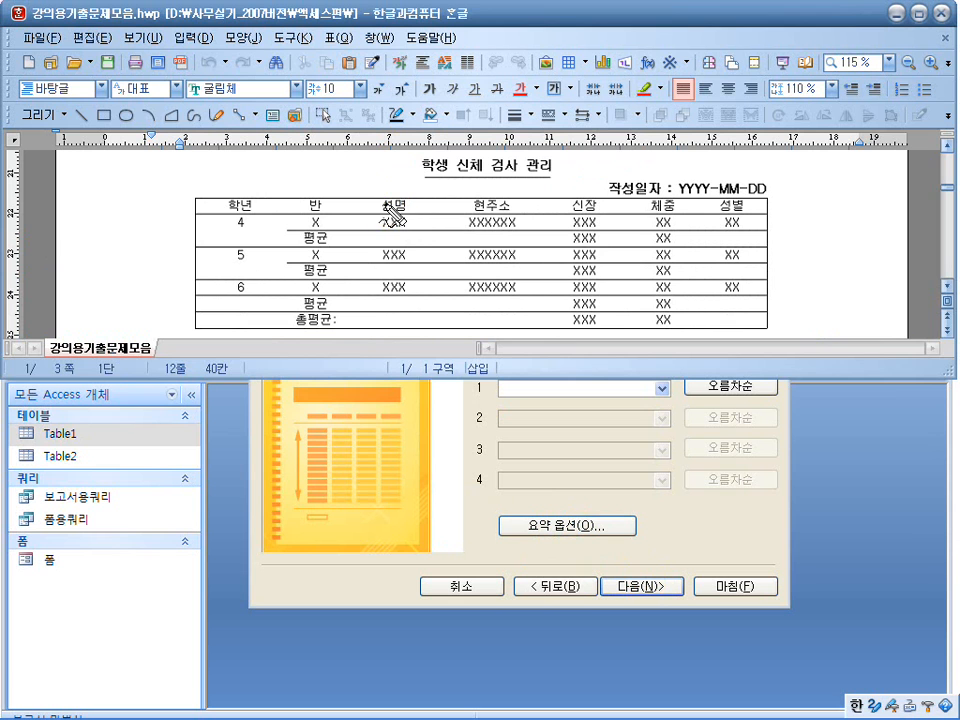
left_click_drag(597, 242, 602, 236)
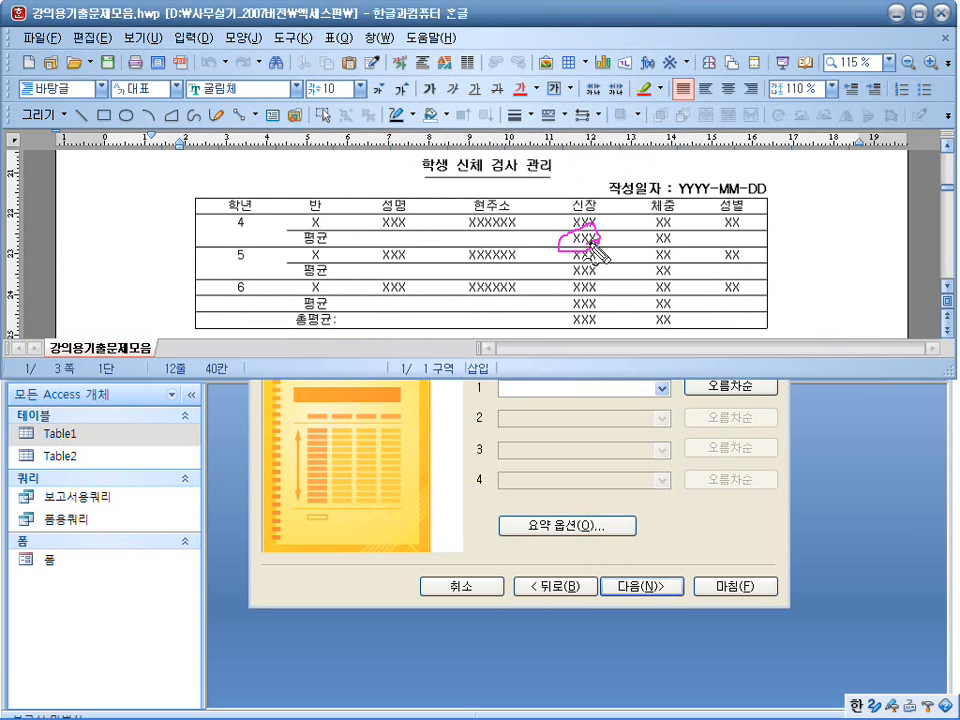
left_click_drag(301, 242, 351, 243)
left_click_drag(642, 236, 676, 236)
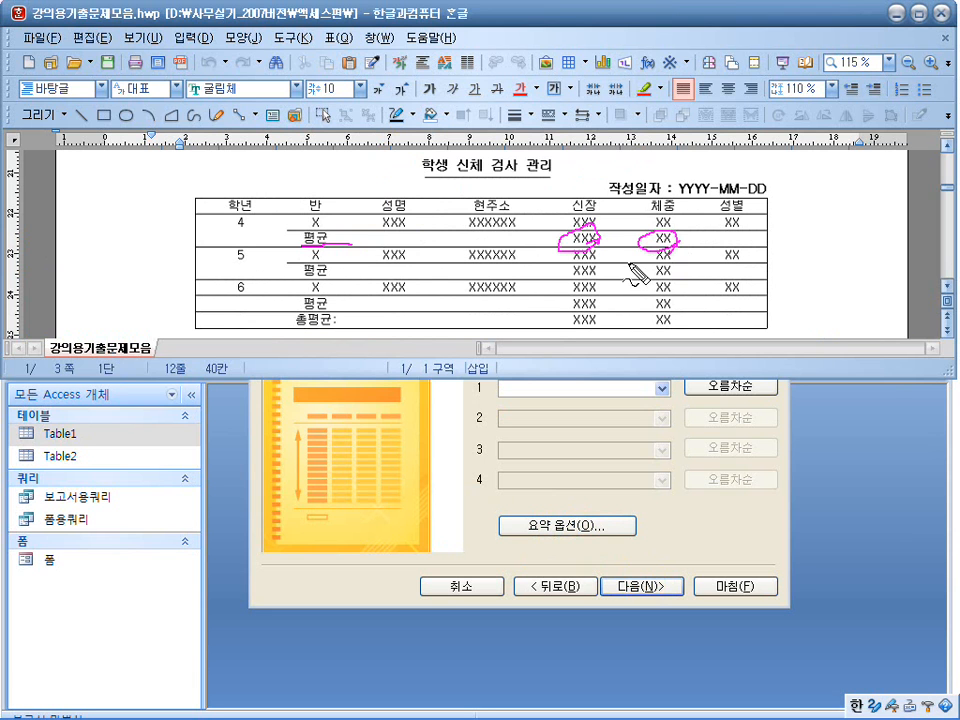
mouse_move(340, 232)
left_mouse_down()
mouse_move(318, 248)
mouse_move(318, 268)
left_mouse_up()
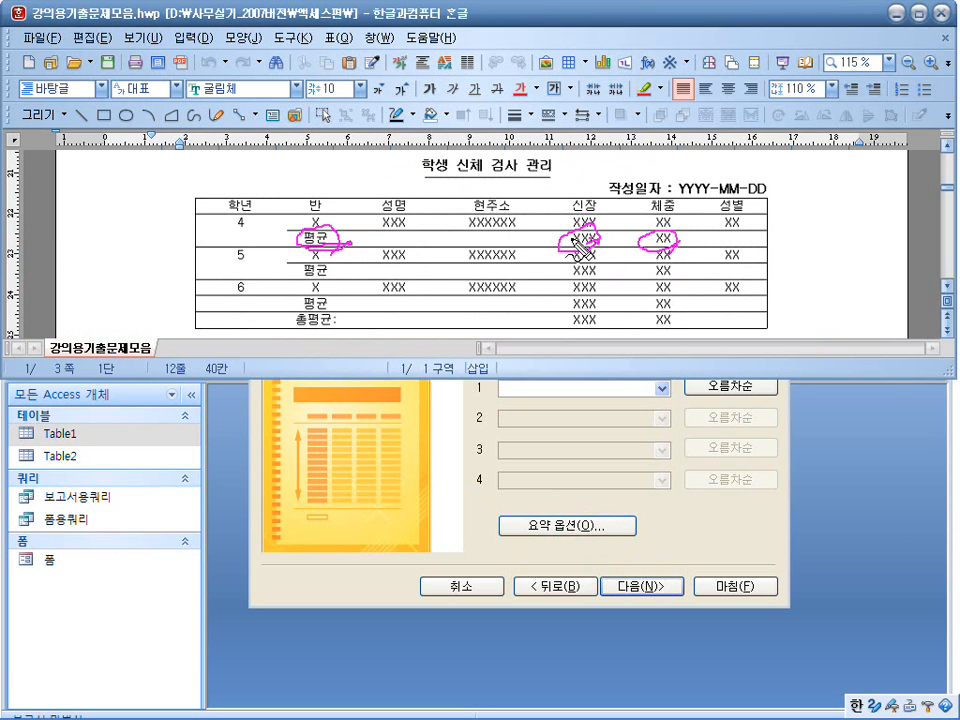
left_click_drag(328, 257, 340, 262)
left_click_drag(598, 296, 572, 310)
left_click_drag(676, 297, 686, 312)
left_click_drag(356, 315, 368, 312)
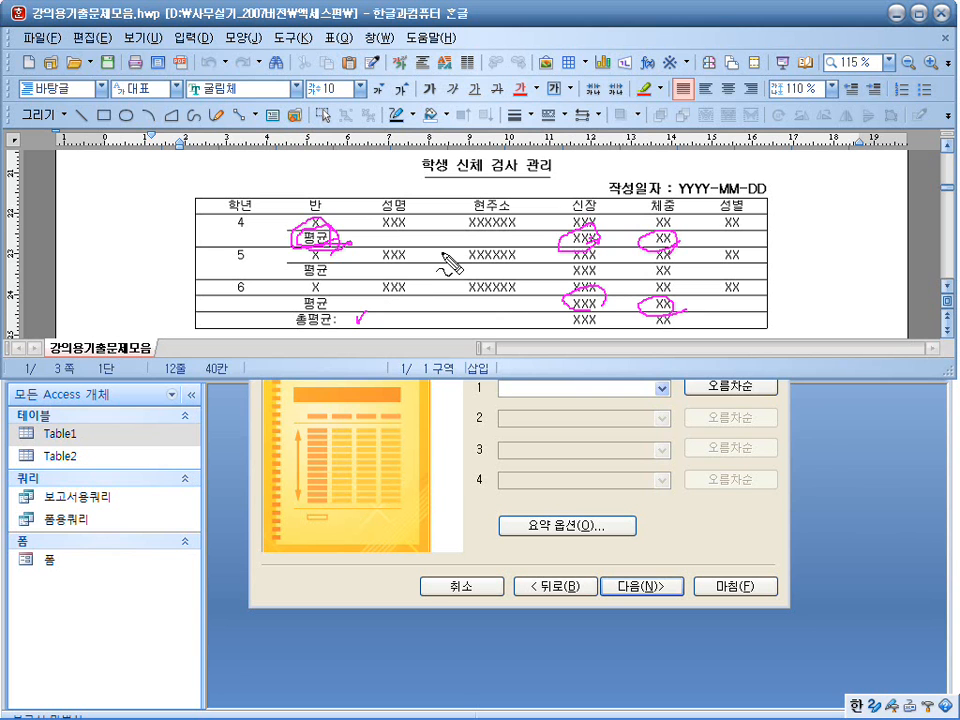
key("Escape")
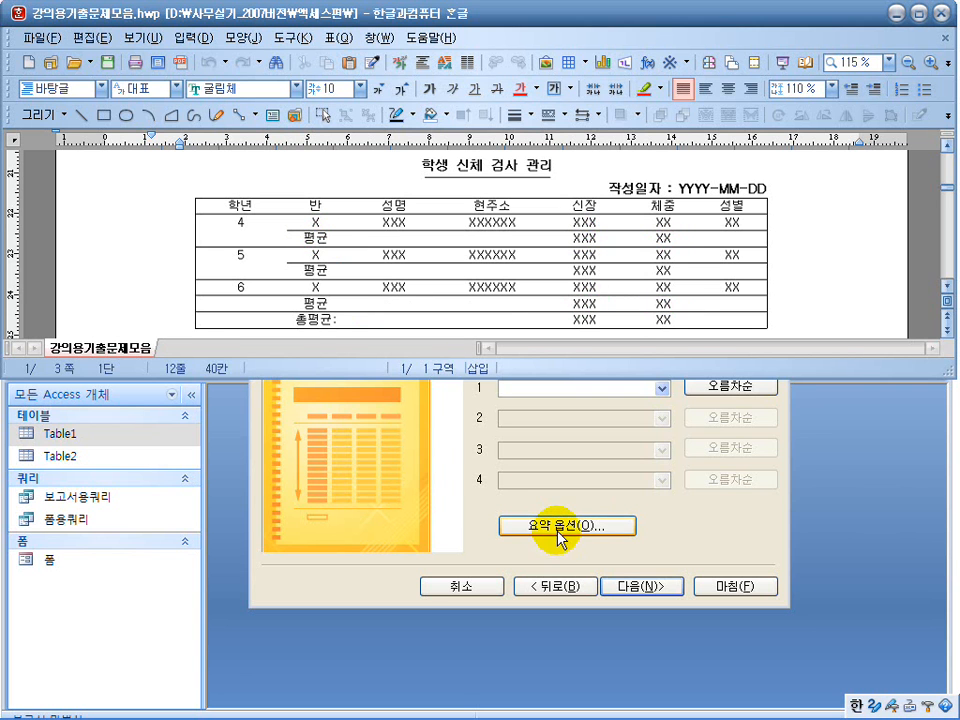
Step: Open the wizard's summary options and check them against the exam's report layout
left_click(615, 545)
left_click(584, 530)
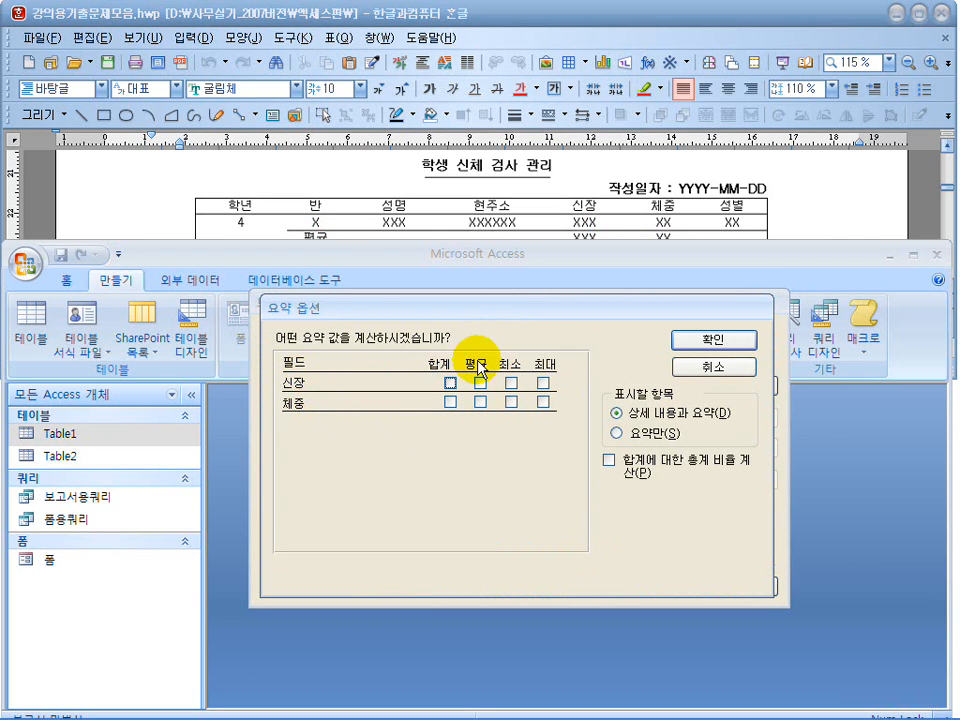
left_click(386, 228)
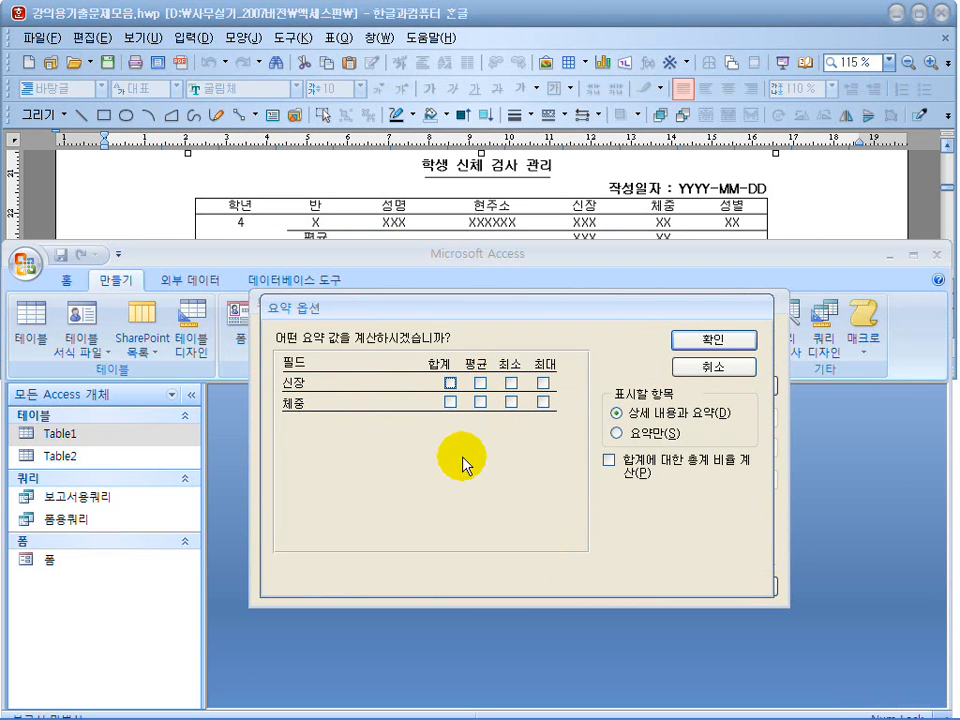
left_click(684, 220)
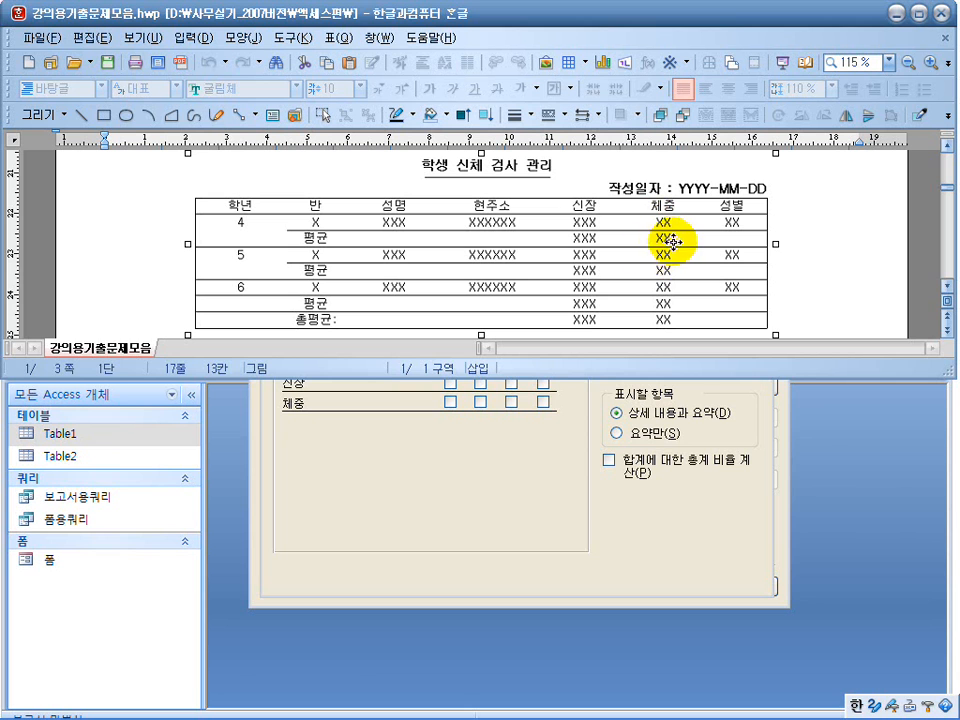
left_click(560, 395)
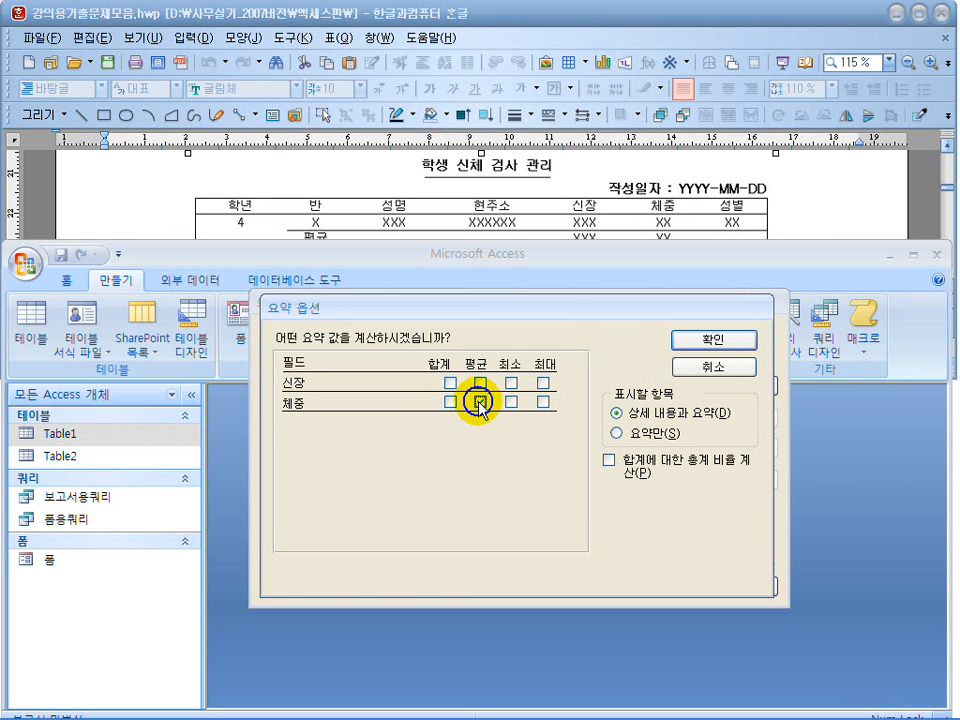
Step: Try the 평균 and 합계 summary options for 신장 and 체중 and clear them again
left_click(480, 402)
left_click(480, 402)
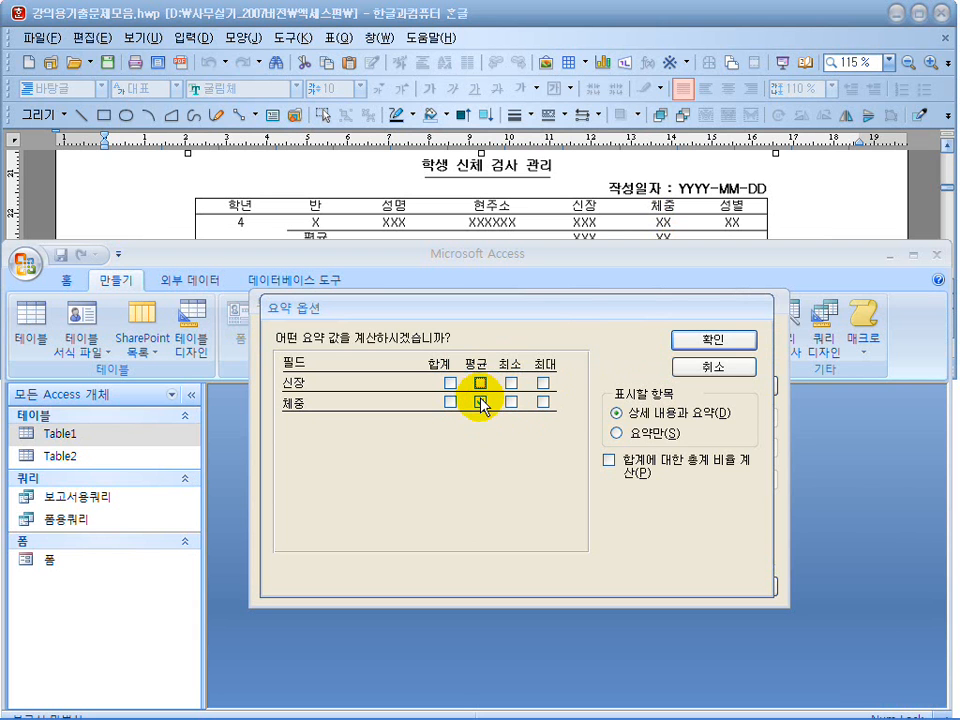
left_click(450, 383)
left_click(450, 402)
left_click(450, 383)
left_click(450, 402)
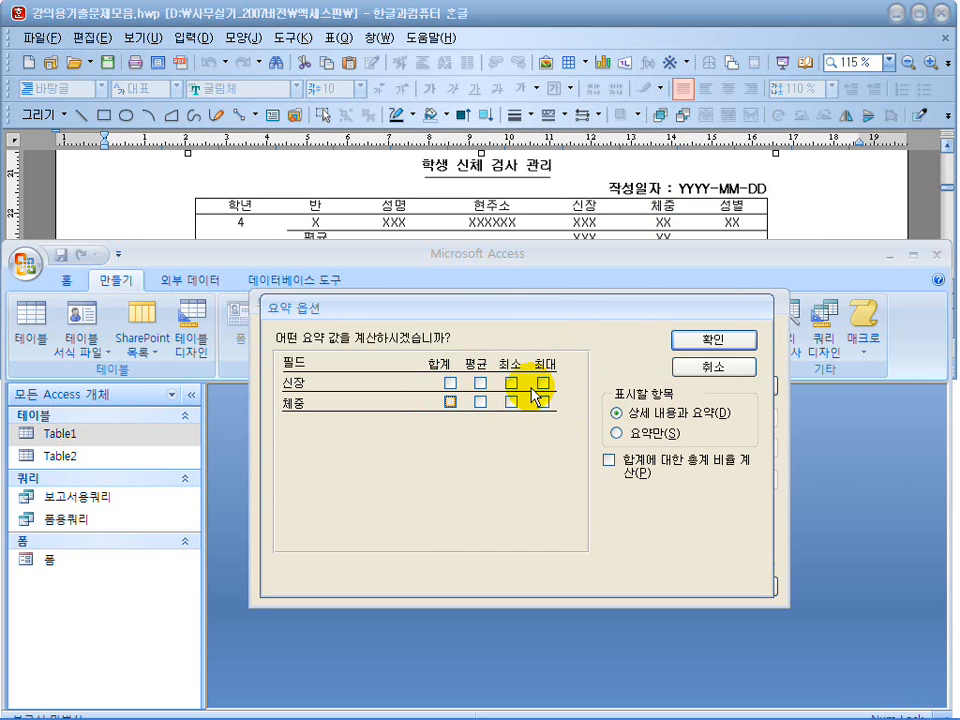
Step: Enable the 평균 summary for both 신장 and 체중 and confirm the summary options
left_click(481, 384)
left_click(481, 403)
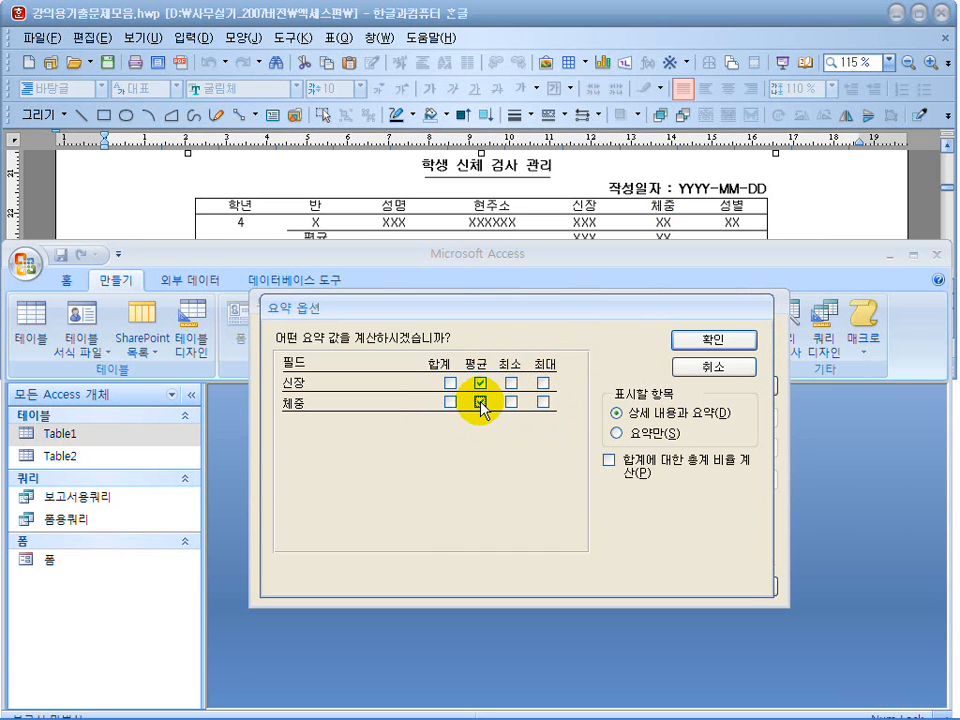
left_click(713, 343)
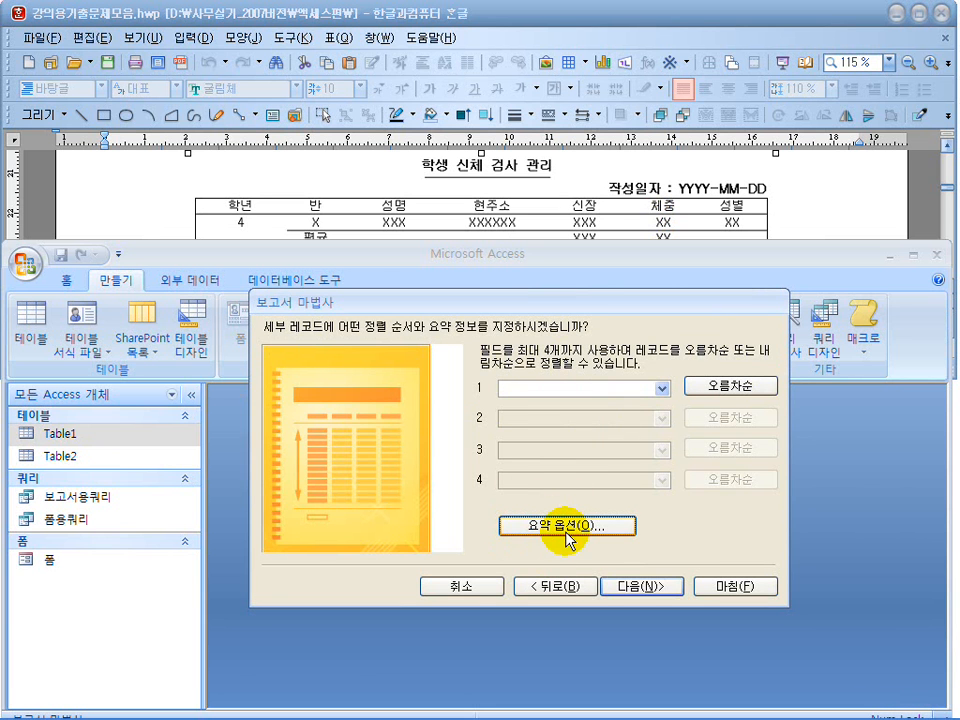
mouse_move(626, 713)
left_click(598, 695)
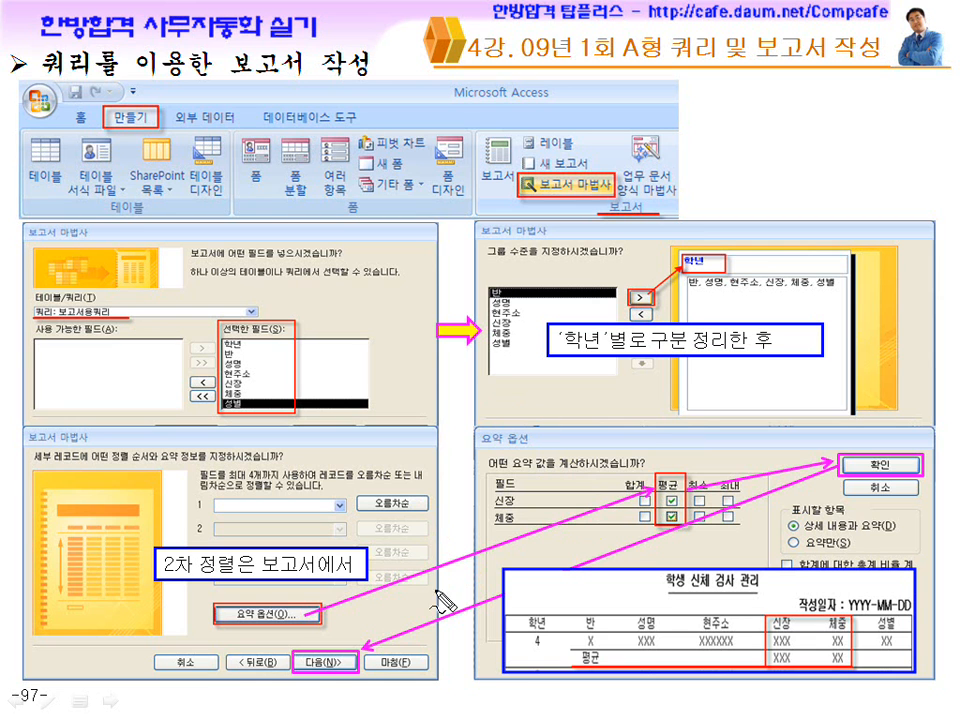
left_click_drag(605, 345, 618, 384)
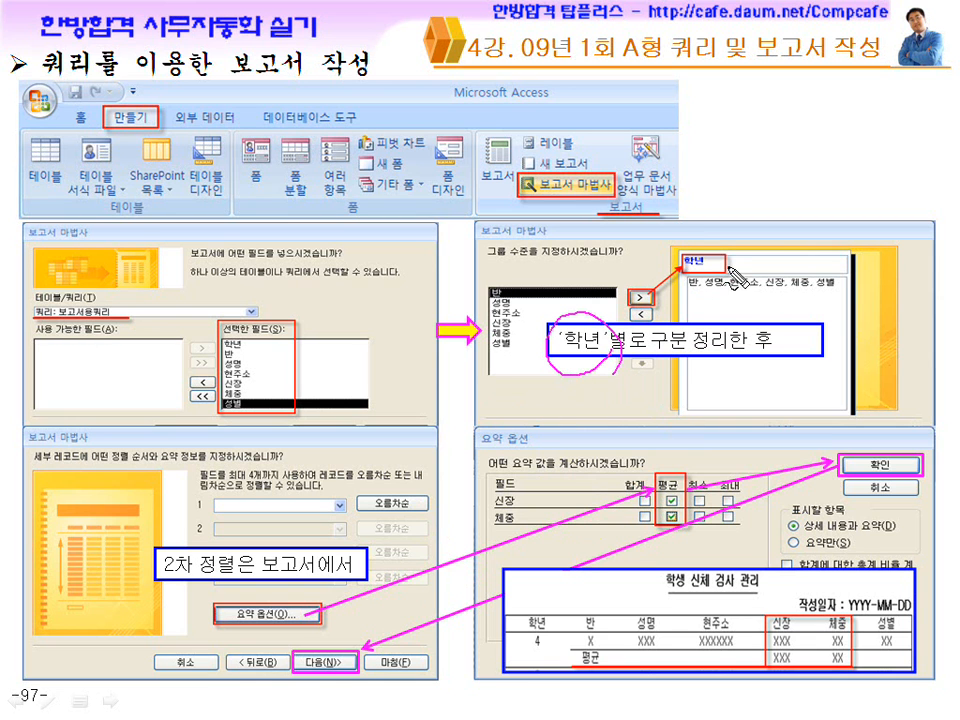
left_click_drag(652, 287, 640, 303)
left_click_drag(700, 250, 730, 270)
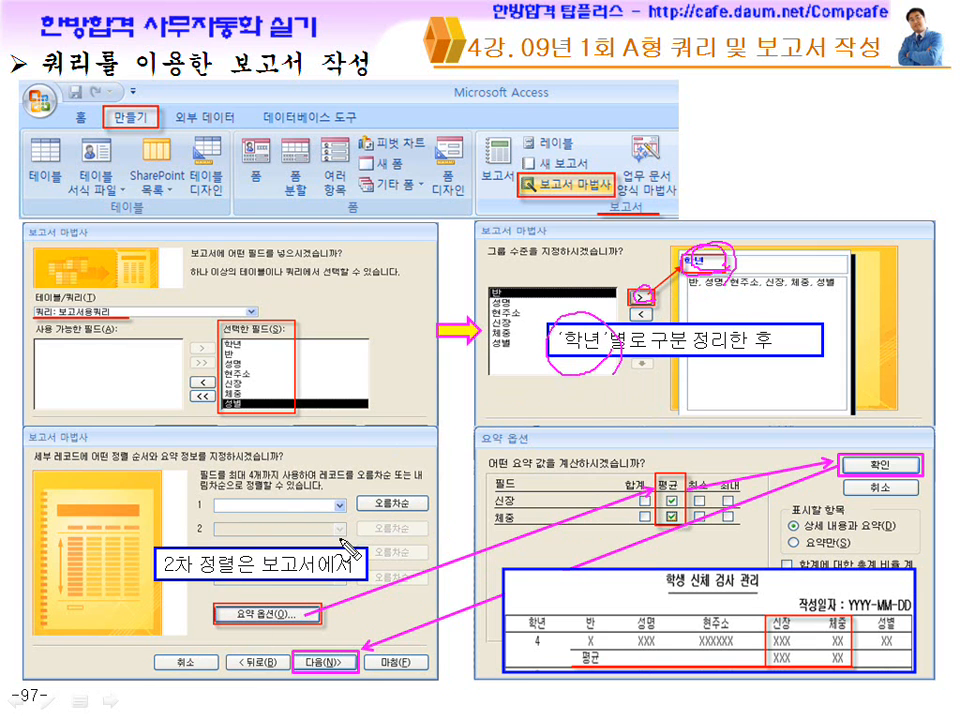
left_click_drag(258, 500, 286, 522)
mouse_move(278, 648)
left_mouse_down()
mouse_move(230, 598)
mouse_move(296, 632)
left_mouse_up()
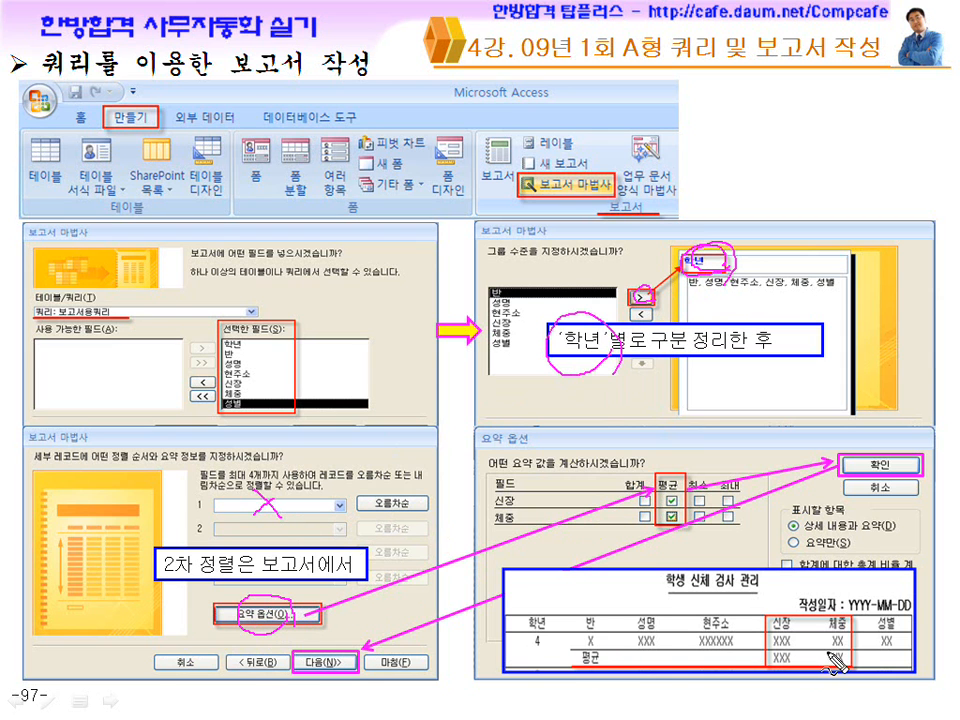
mouse_move(596, 659)
left_mouse_down()
mouse_move(565, 664)
mouse_move(599, 680)
left_mouse_up()
left_click_drag(845, 664, 850, 658)
mouse_move(697, 510)
left_mouse_down()
mouse_move(668, 476)
mouse_move(650, 515)
mouse_move(693, 503)
mouse_move(653, 509)
mouse_move(677, 530)
left_mouse_up()
left_click_drag(898, 460, 921, 449)
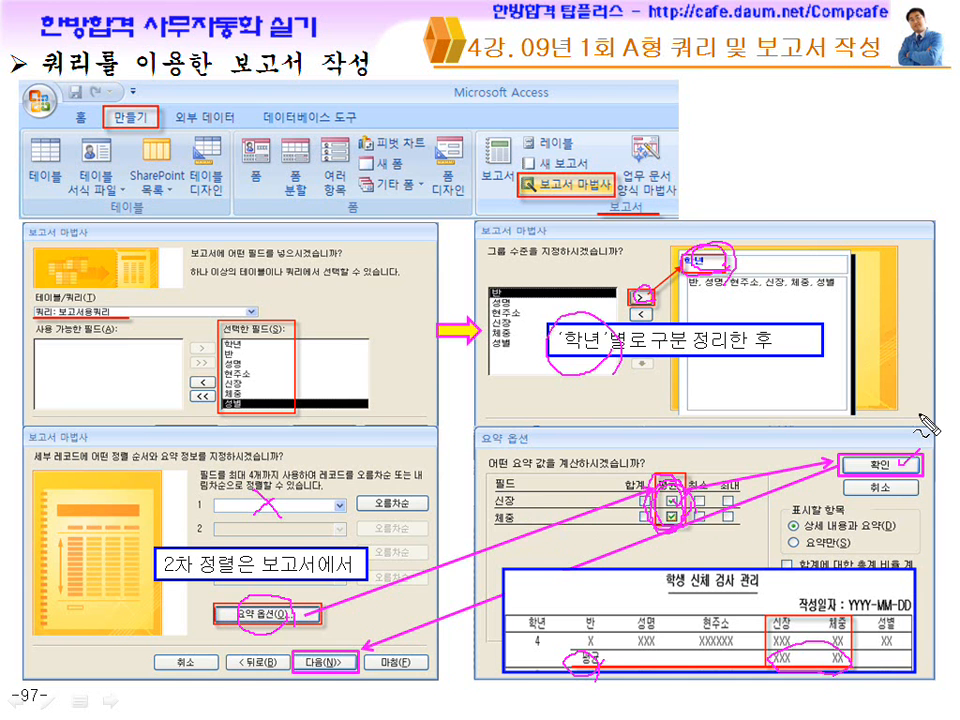
key("Page_Down")
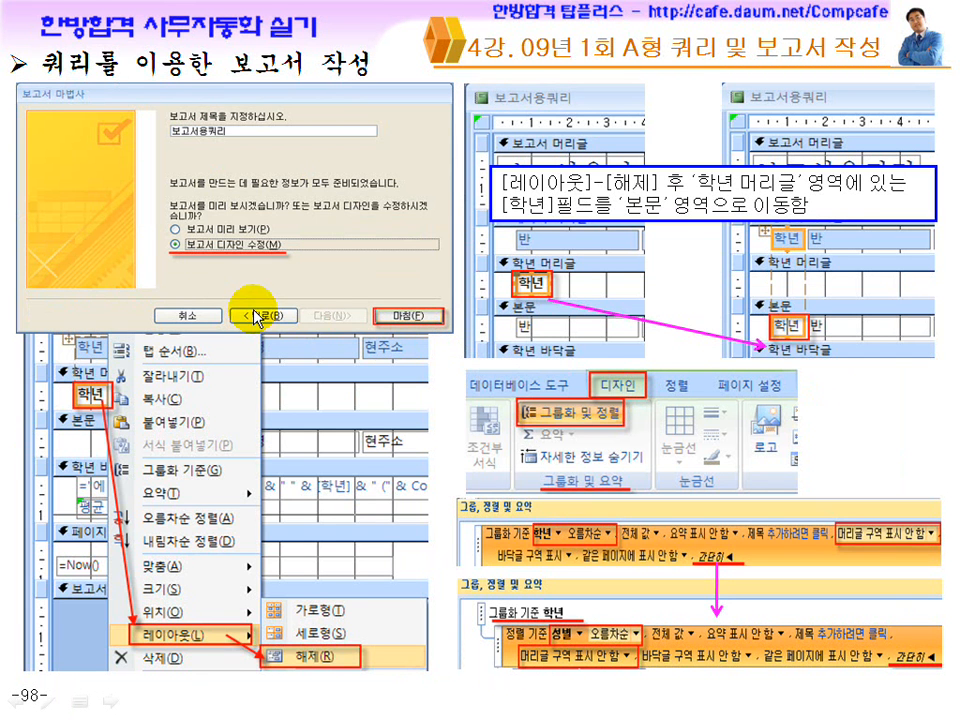
key("super")
left_click(425, 214)
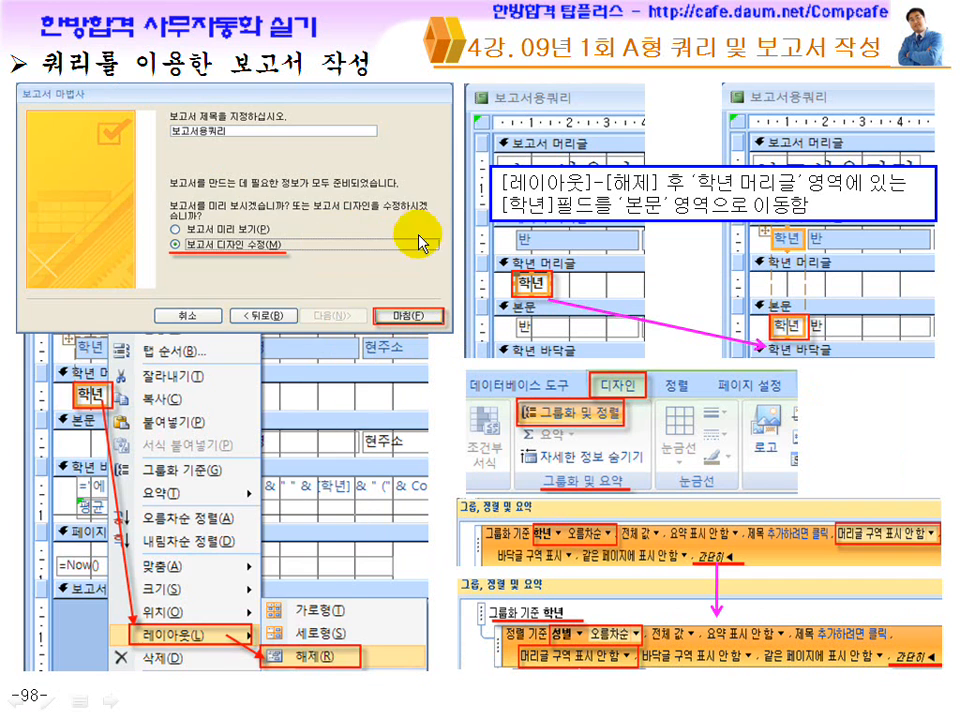
Step: Switch back to Access and accept the 단계 layout with 세로 orientation to reach the report style choice
key("super")
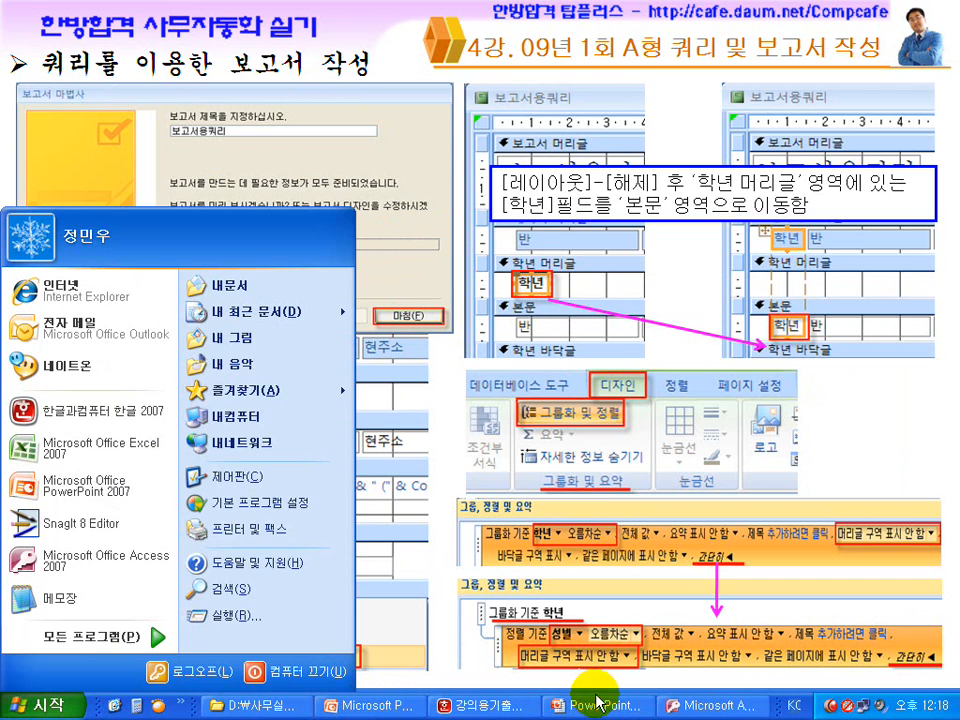
left_click(722, 708)
left_click(645, 588)
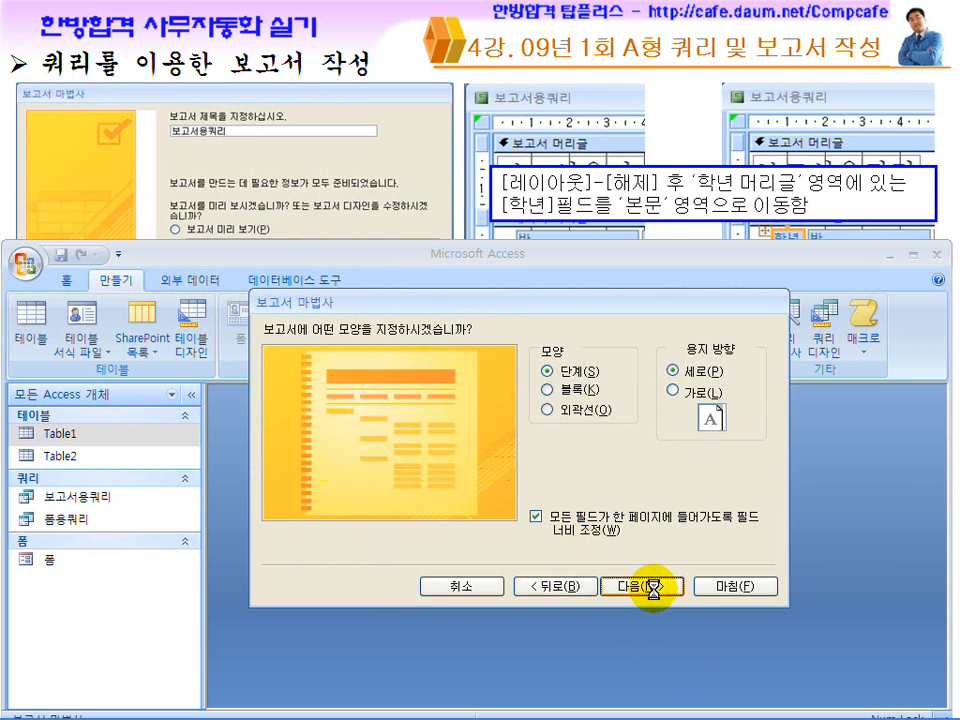
left_click(655, 594)
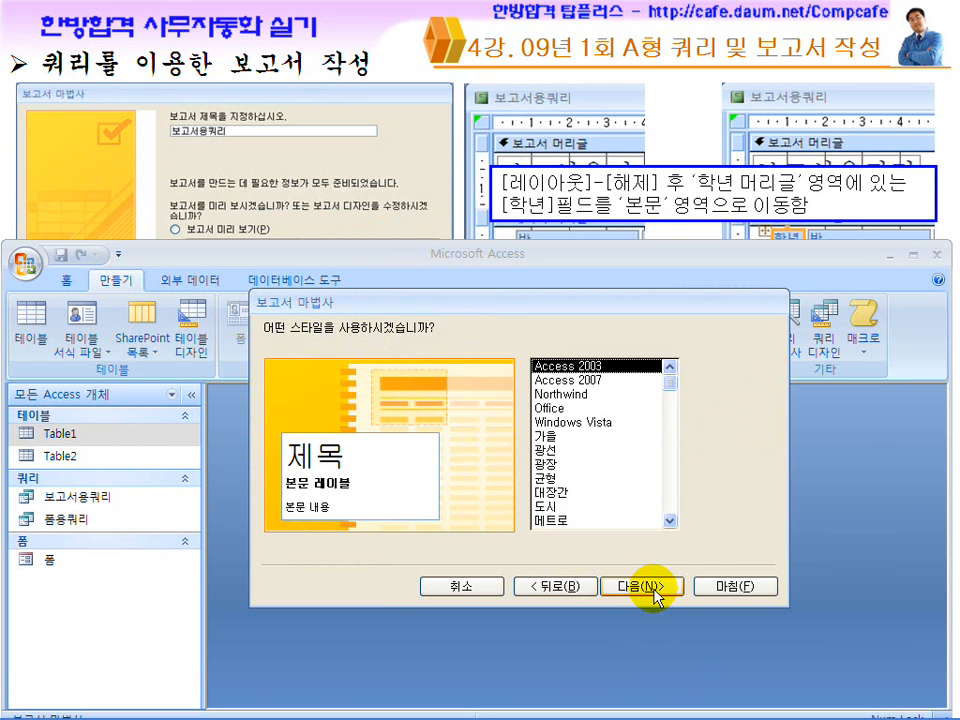
left_click(655, 594)
left_click_drag(533, 371, 607, 373)
left_click_drag(532, 386, 604, 409)
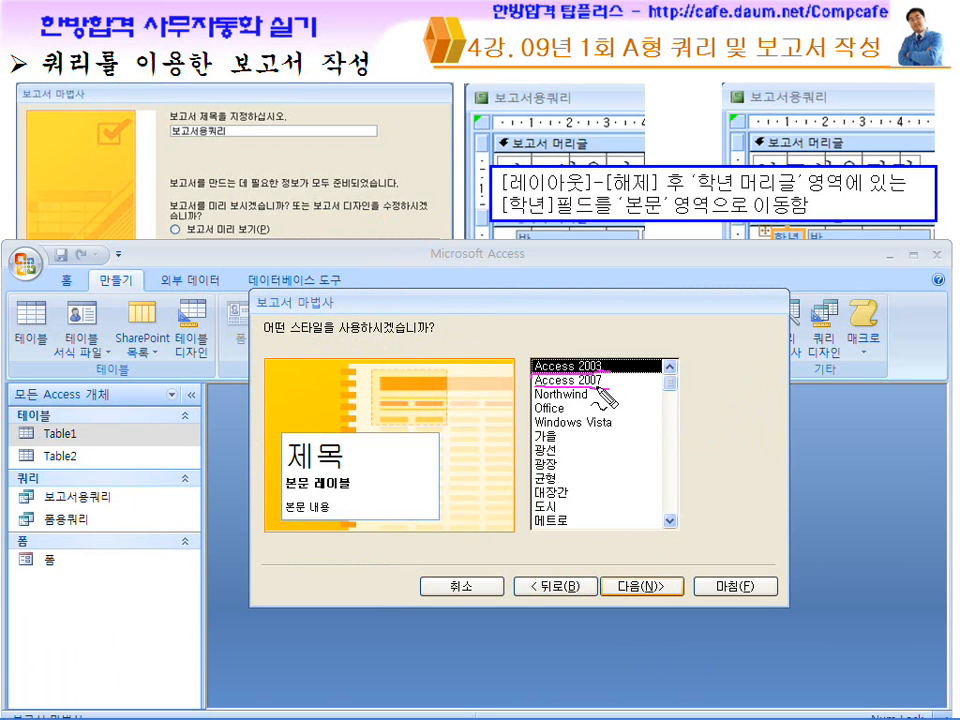
left_click_drag(620, 363, 648, 352)
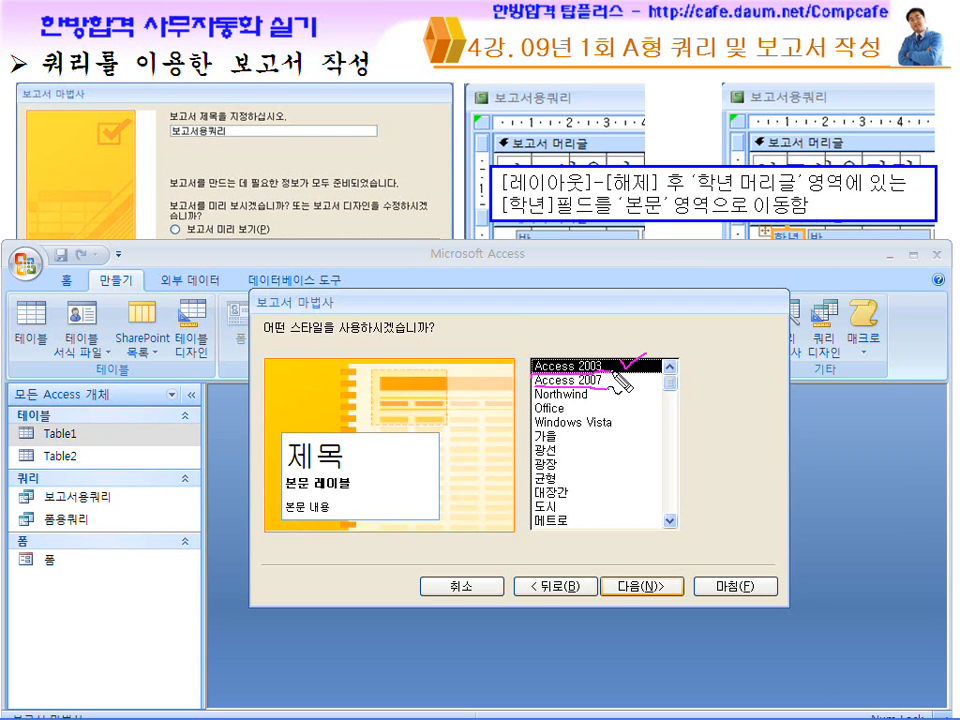
left_click_drag(620, 379, 632, 371)
mouse_move(590, 362)
left_mouse_down()
mouse_move(518, 347)
mouse_move(616, 345)
mouse_move(531, 386)
left_mouse_up()
left_click_drag(531, 386, 605, 386)
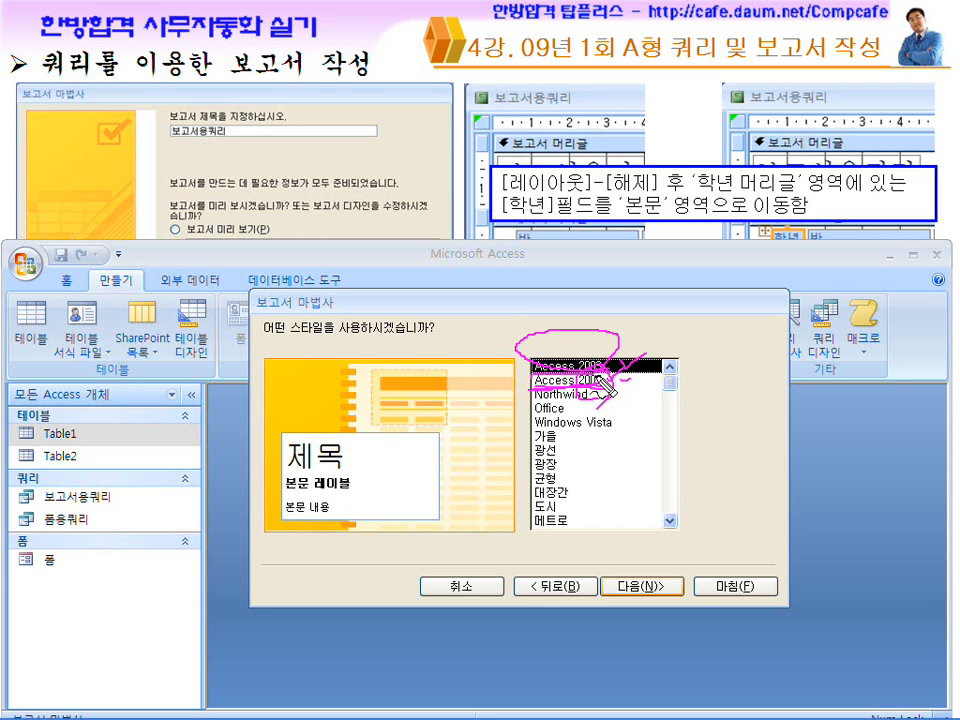
left_click_drag(606, 364, 640, 353)
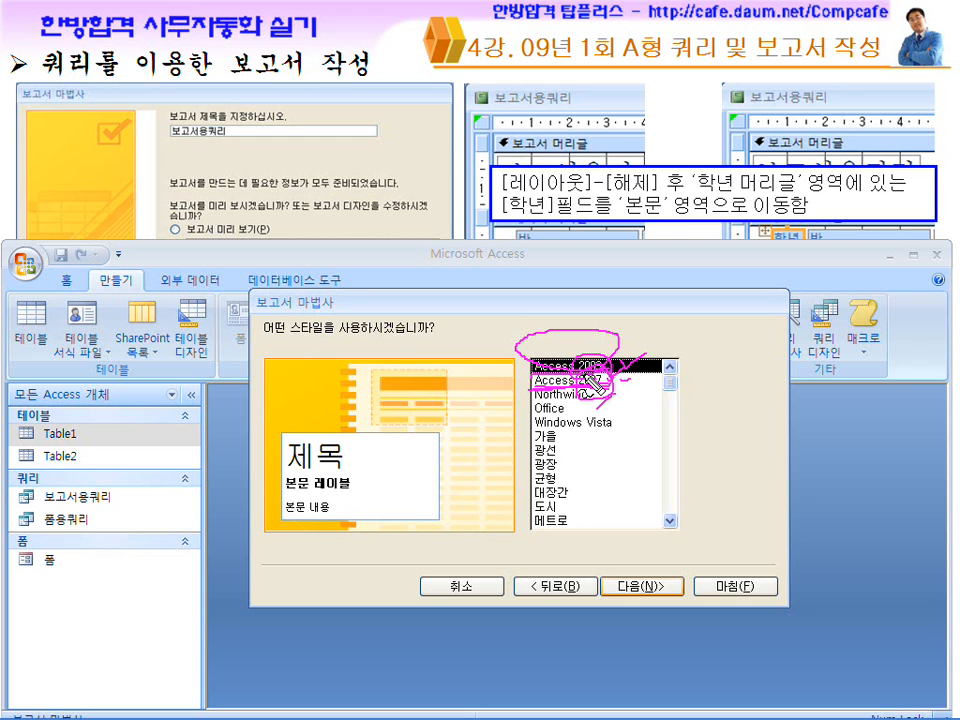
key("Escape")
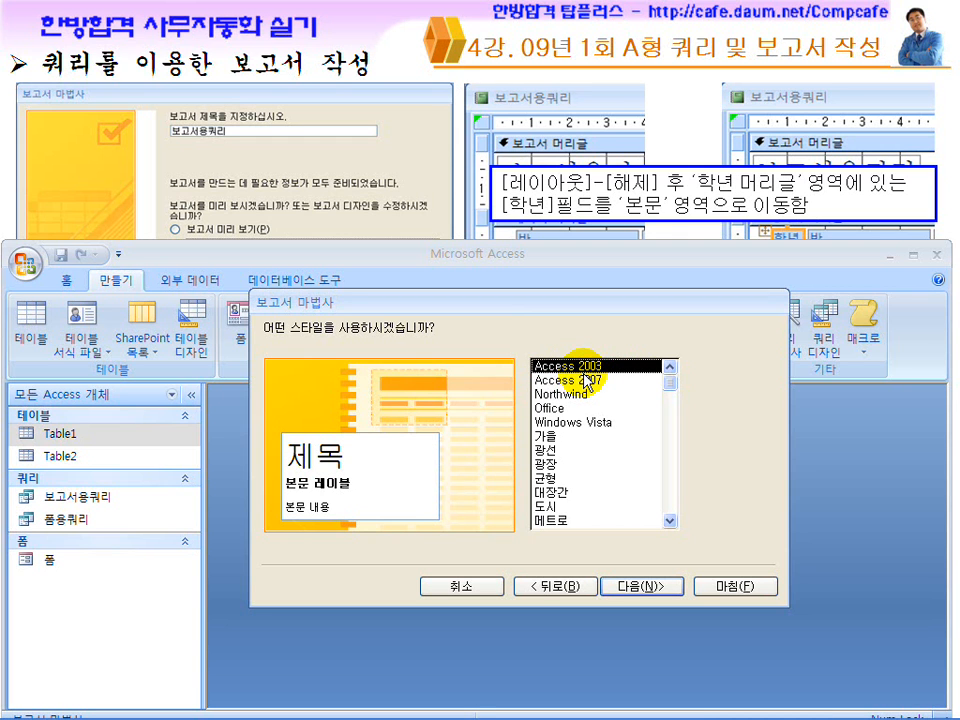
Step: Choose Access 2007 as the report style
left_click(586, 381)
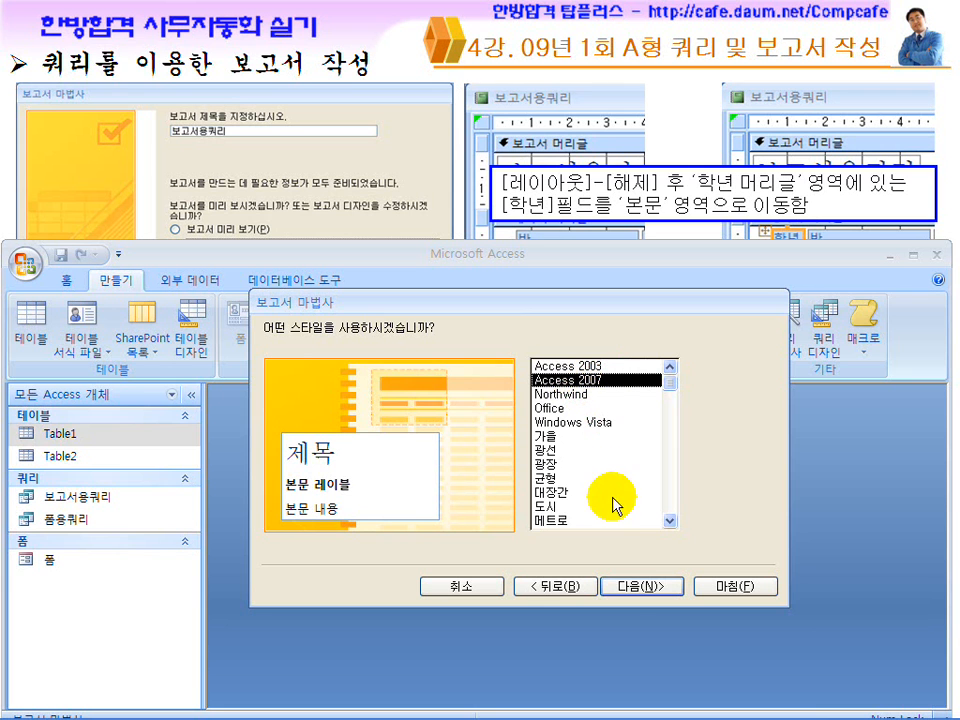
Step: Finish the wizard with the Access 2007 style and the report preview option, and maximize the 보고서용쿼리 preview
left_click(590, 366)
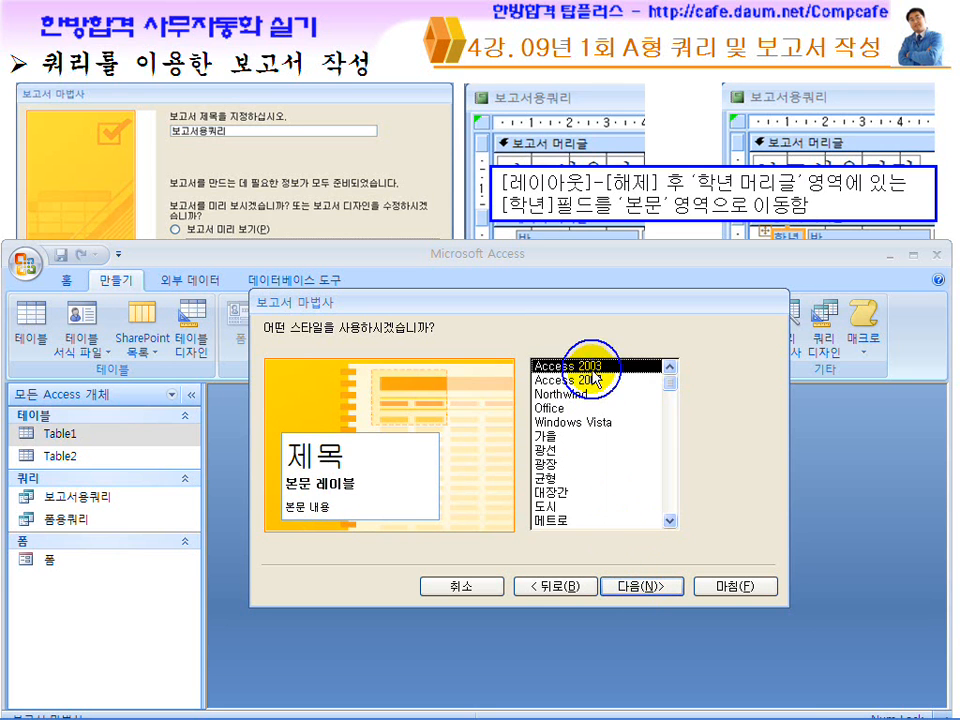
left_click(587, 381)
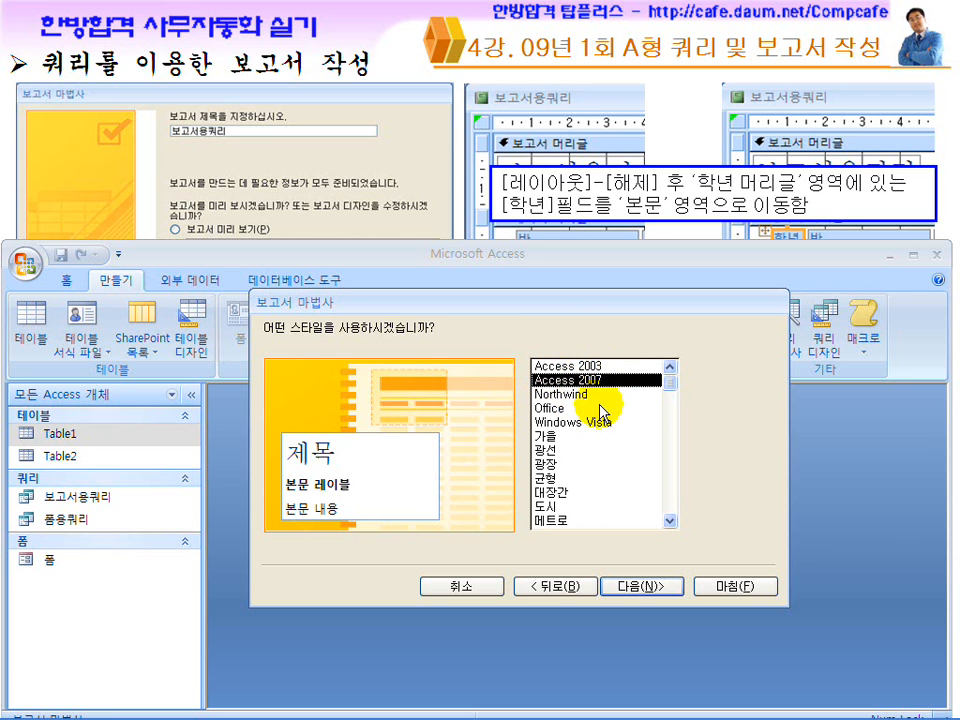
left_click(642, 586)
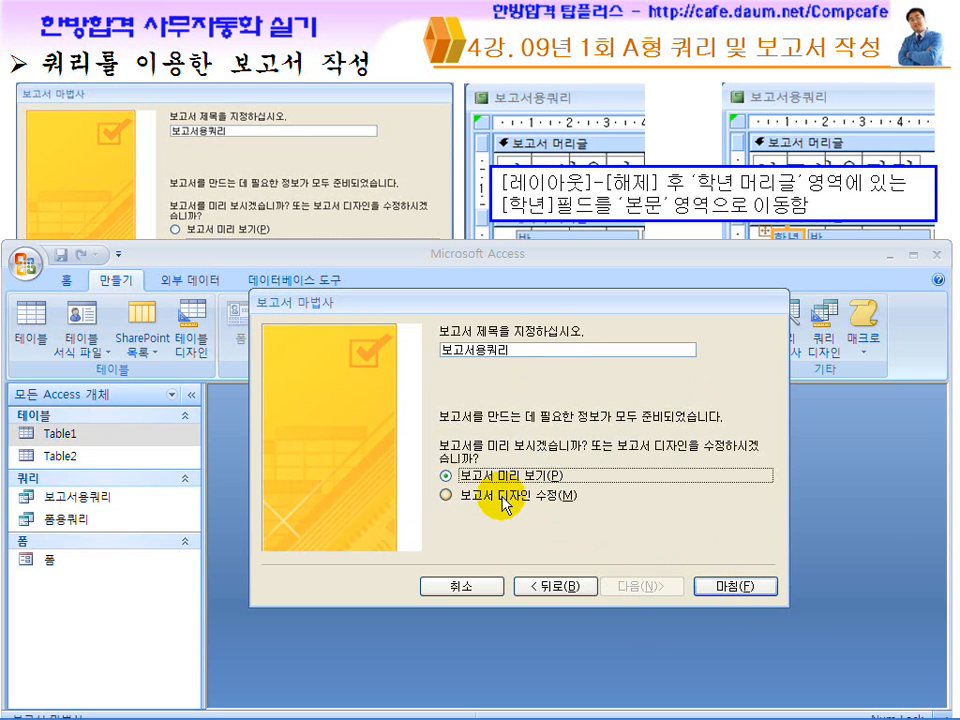
left_click(716, 588)
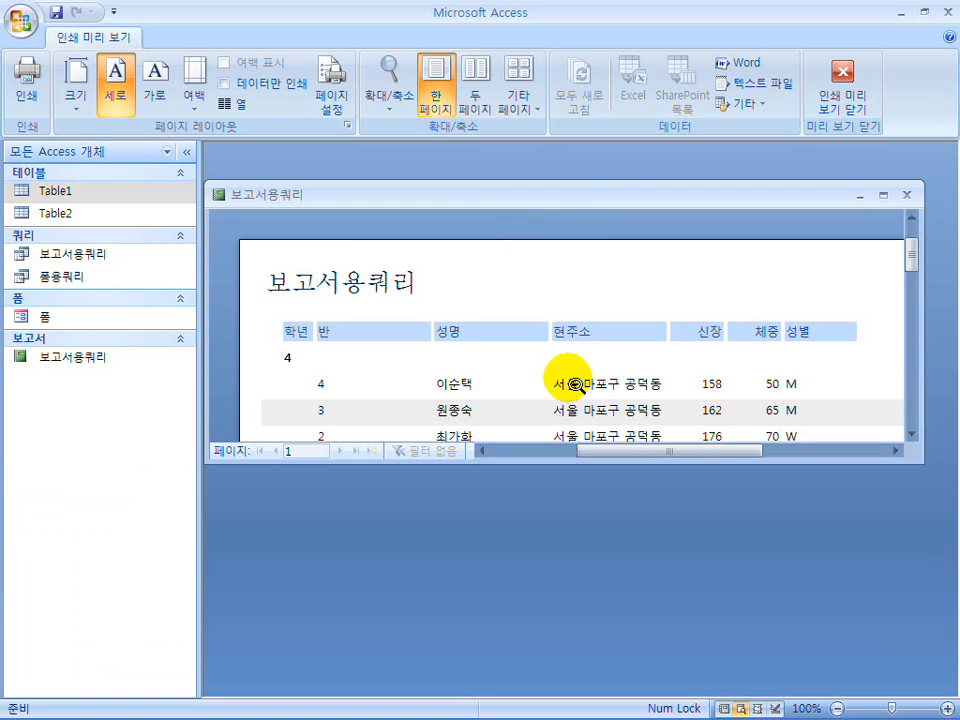
double_click(593, 192)
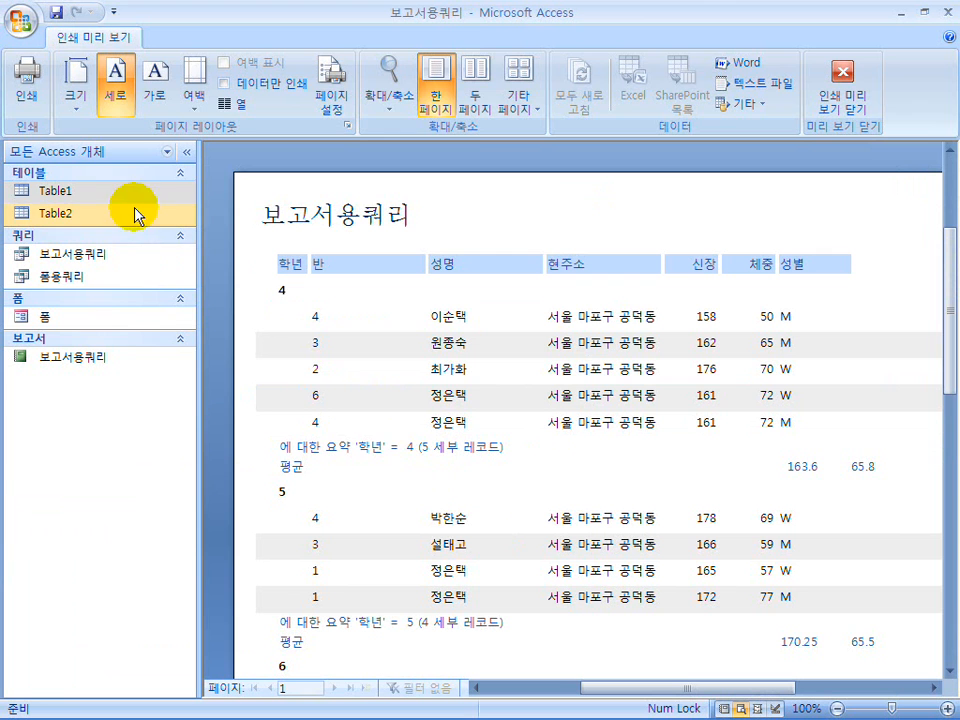
Step: Close the print preview, show the report in design view and select the 학년 field in the 학년 머리글 section
left_click(847, 110)
left_click(28, 103)
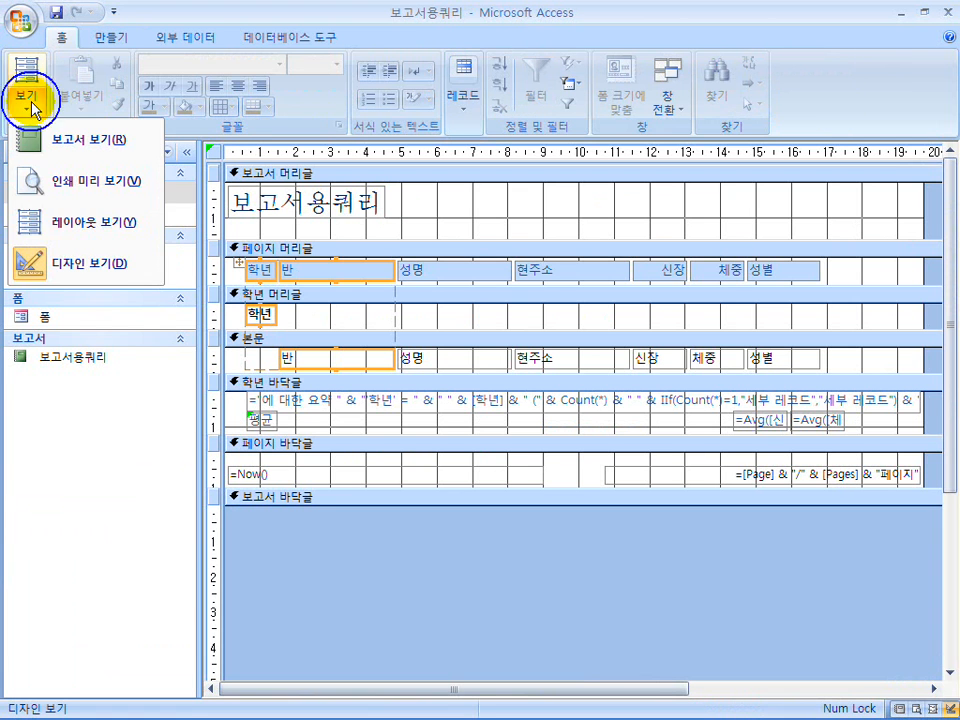
left_click(88, 268)
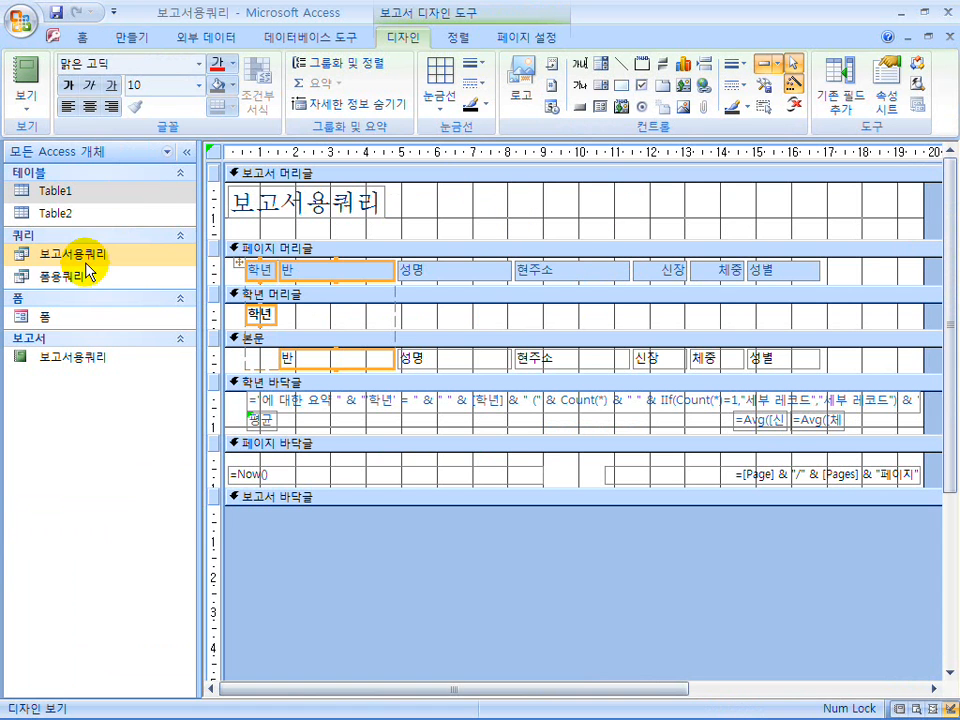
left_click(485, 220)
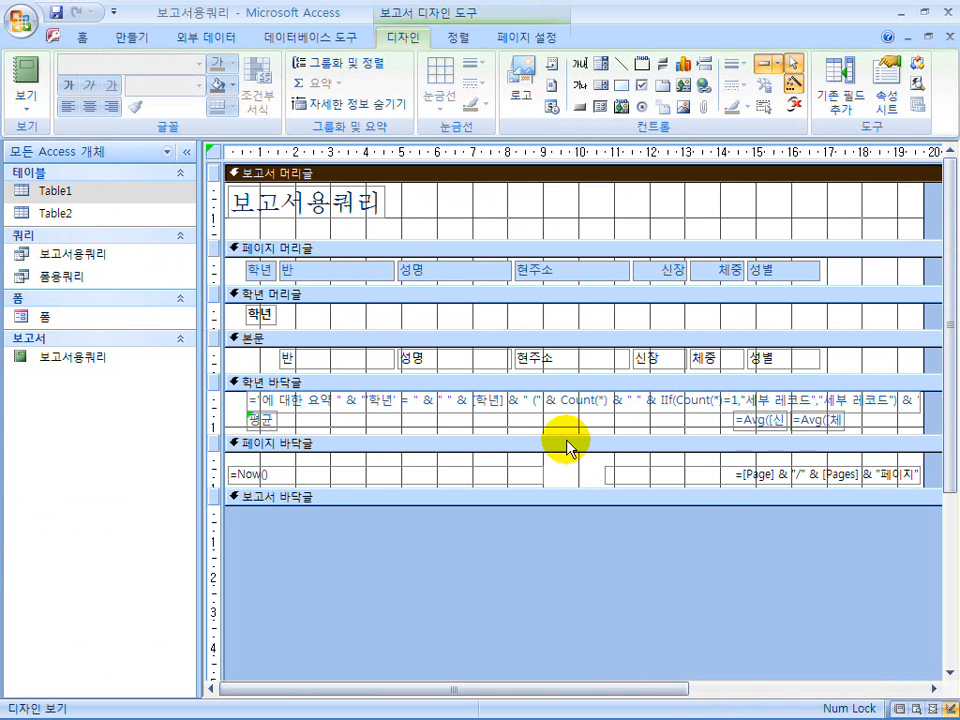
left_click(26, 100)
left_click(55, 268)
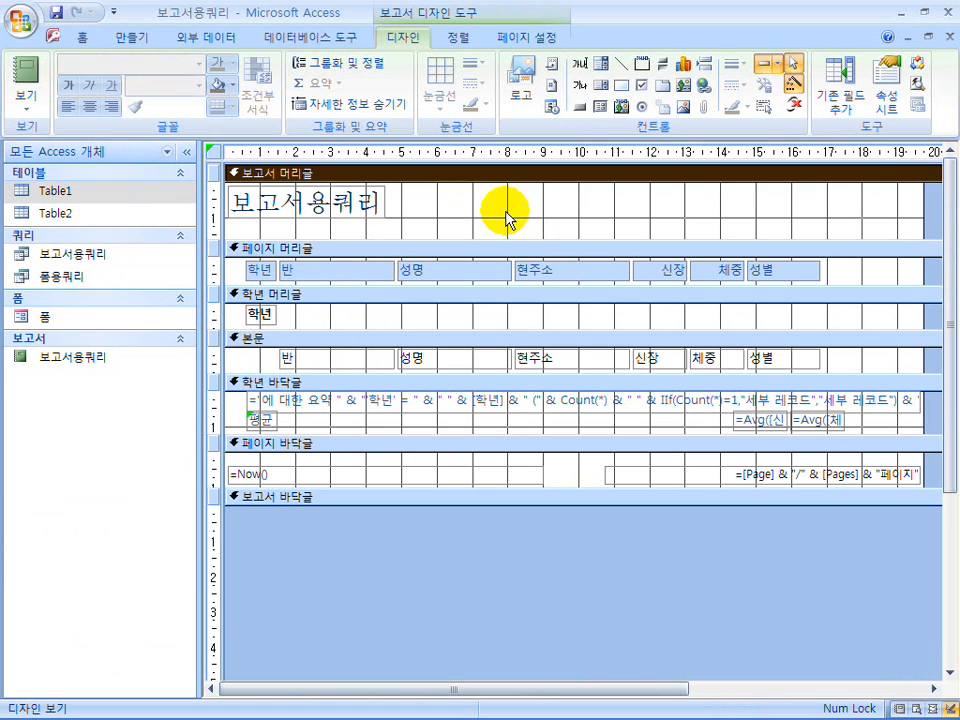
left_click(262, 313)
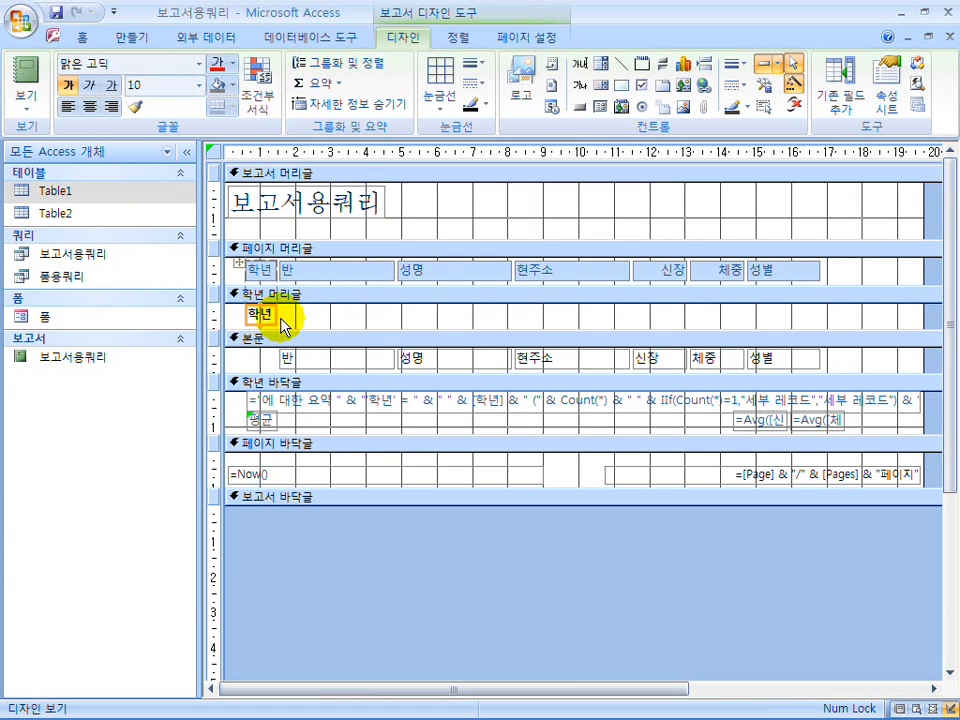
left_click(292, 321)
left_click(267, 316)
left_click(325, 321)
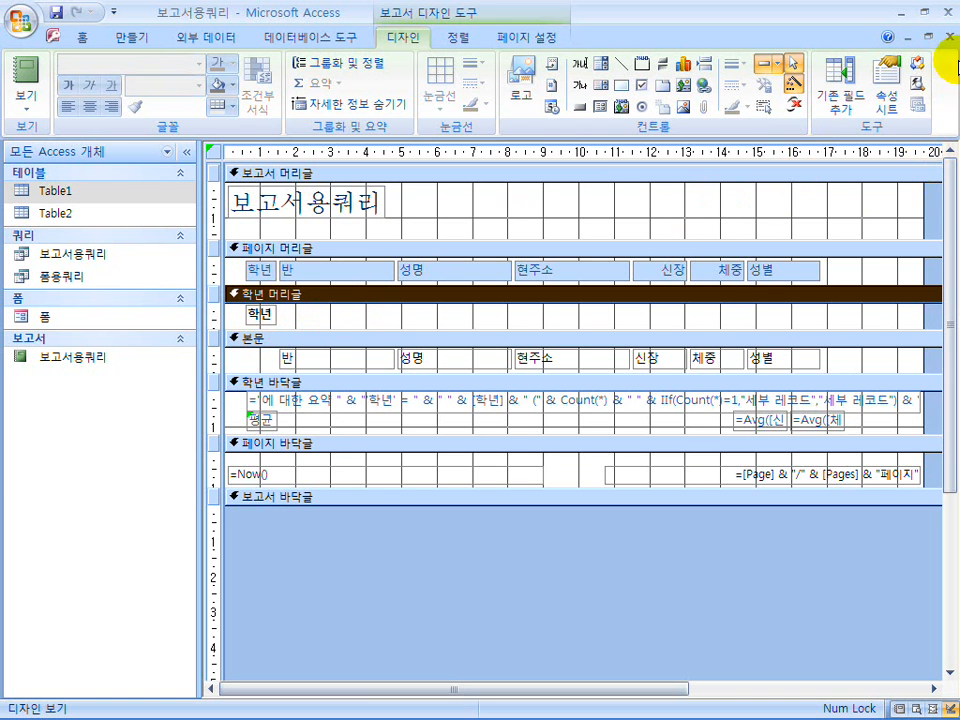
Step: Close the open report and delete the 보고서용쿼리 report from the database
left_click(950, 37)
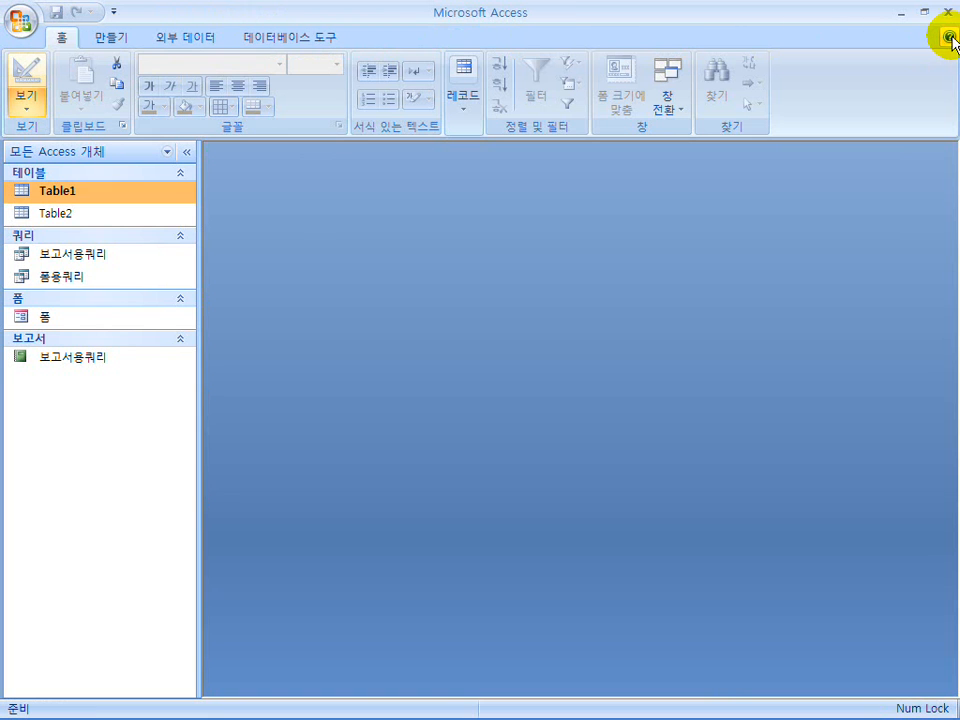
left_click(103, 362)
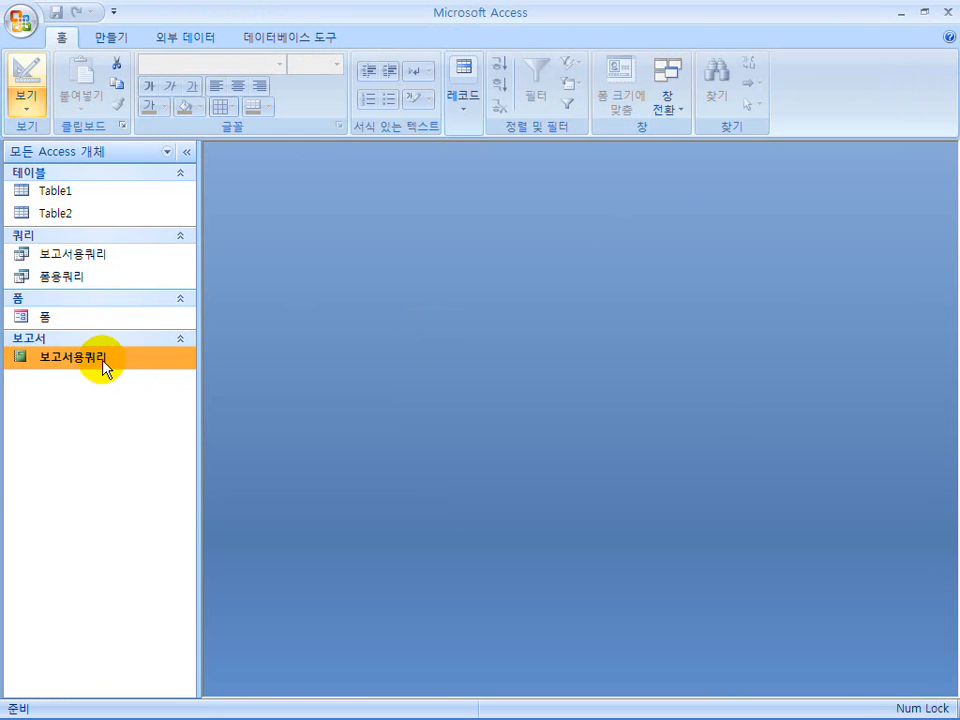
key("Delete")
left_click(447, 426)
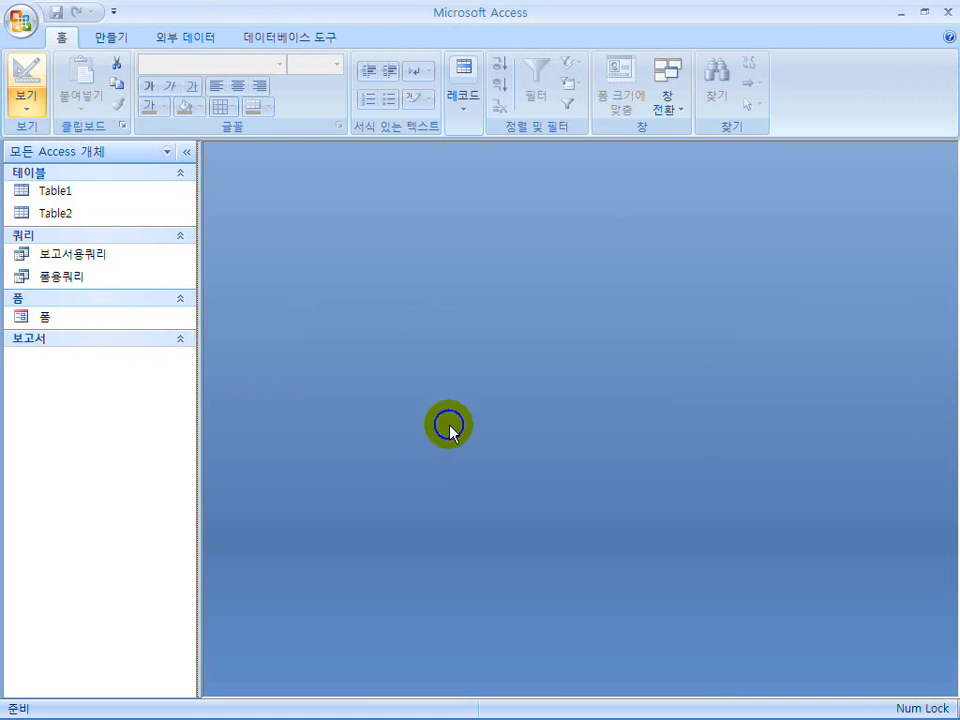
Step: Start a new Report Wizard on the 보고서용쿼리 query with all its fields and group the report by 학년
left_click(126, 42)
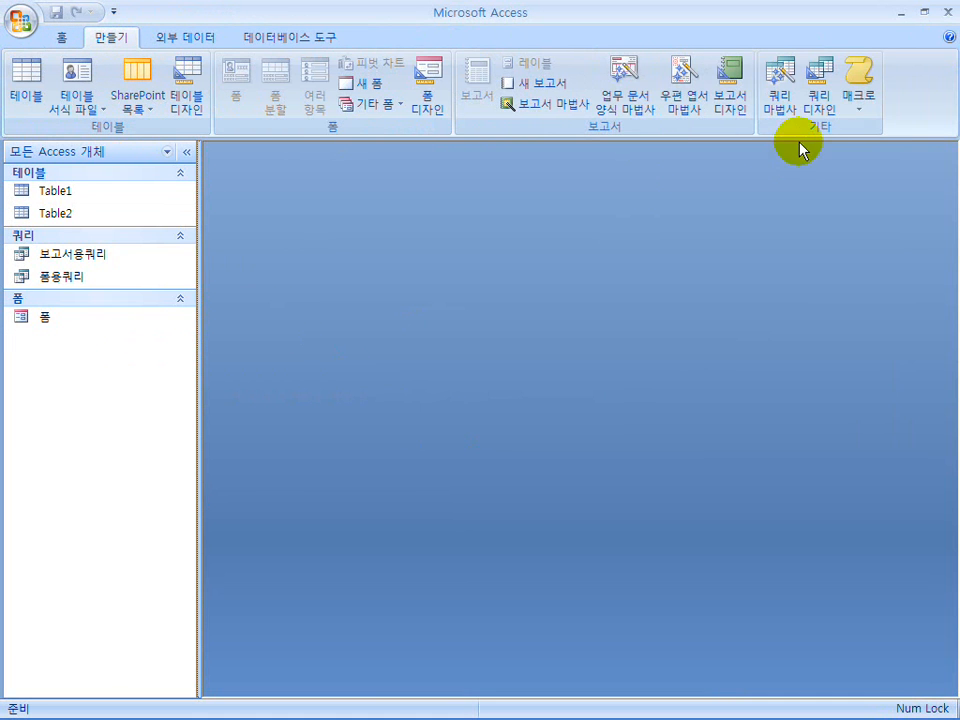
left_click(522, 104)
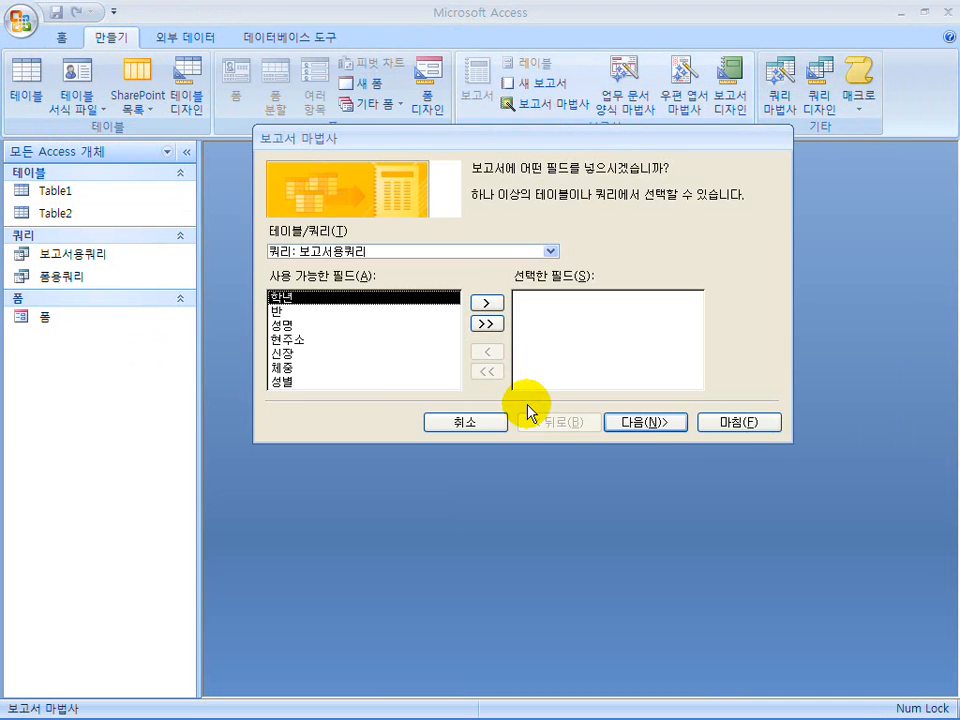
left_click(486, 324)
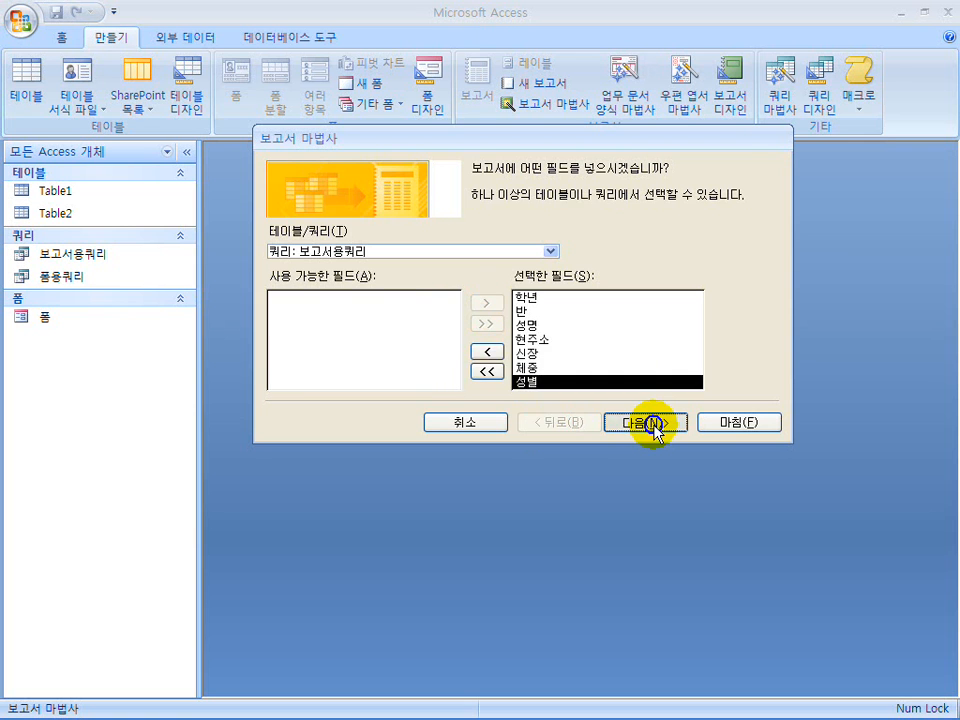
left_click(653, 428)
left_click(447, 231)
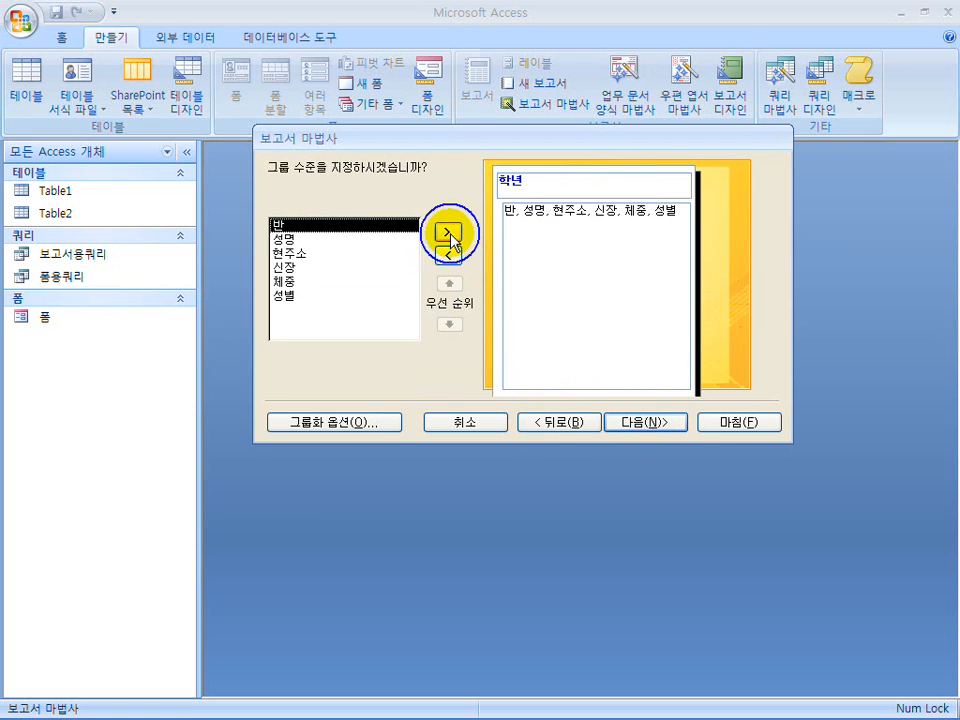
left_click(663, 421)
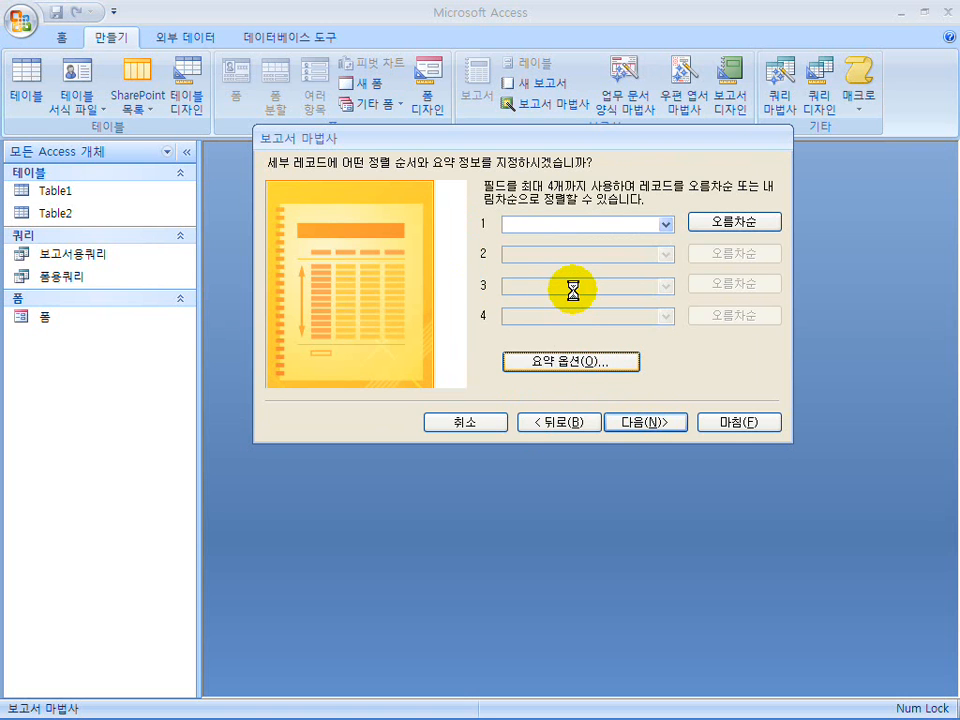
Step: Enable the 평균 summary for 신장 and 체중 in the summary options and confirm
left_click(578, 357)
left_click(484, 219)
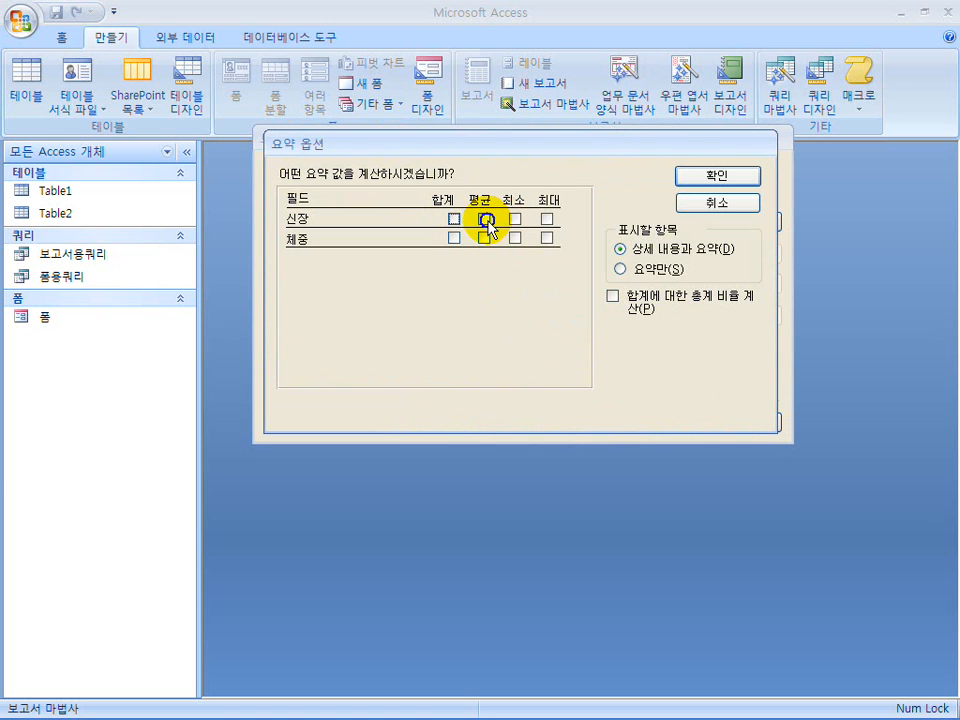
left_click(484, 238)
left_click(690, 174)
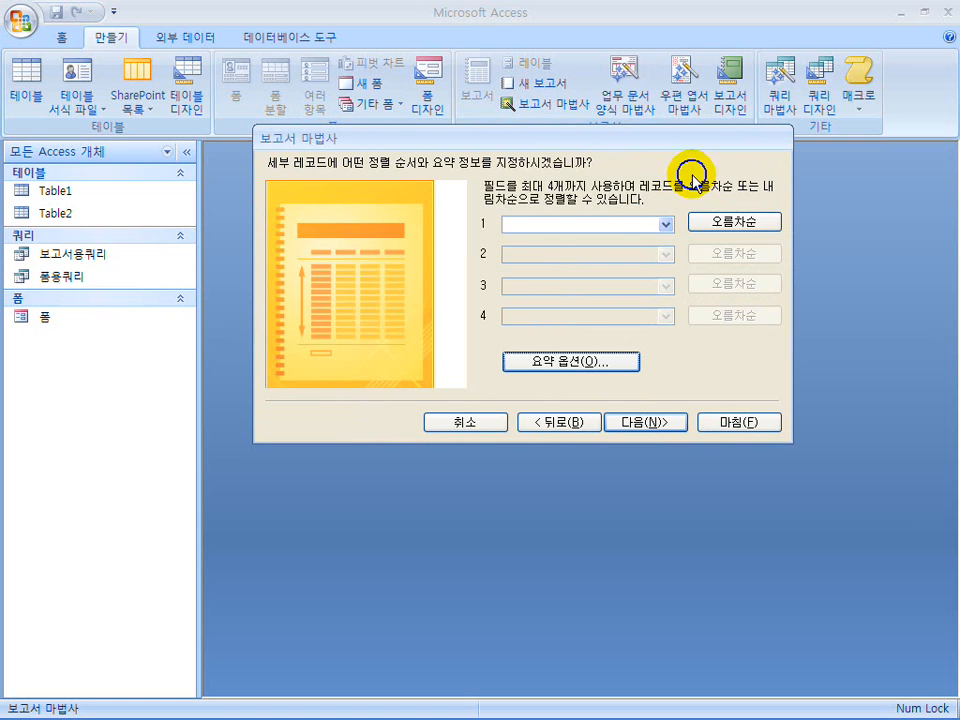
Step: Accept the 단계 layout, 세로 orientation and Access 2007 style, and finish the report with 보고서 디자인 수정
left_click(643, 423)
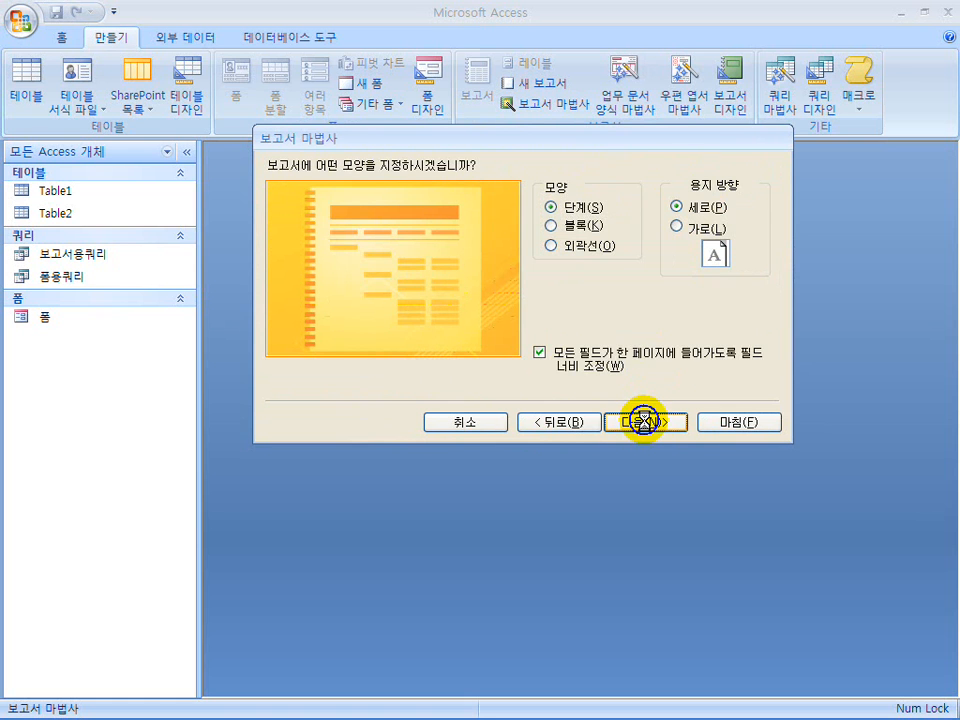
left_click(645, 424)
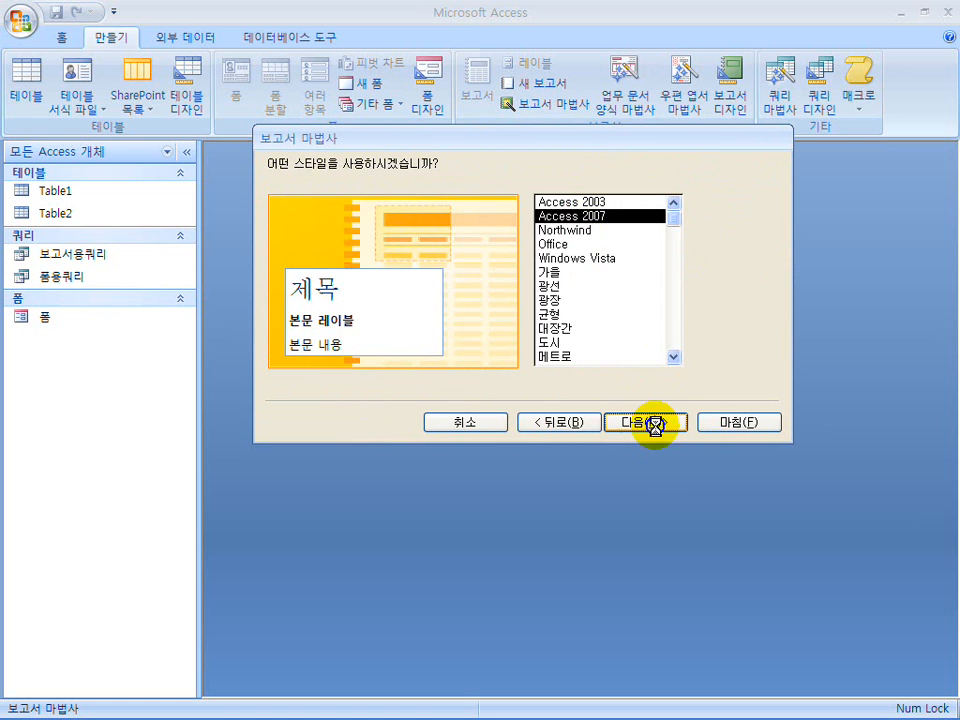
left_click(653, 423)
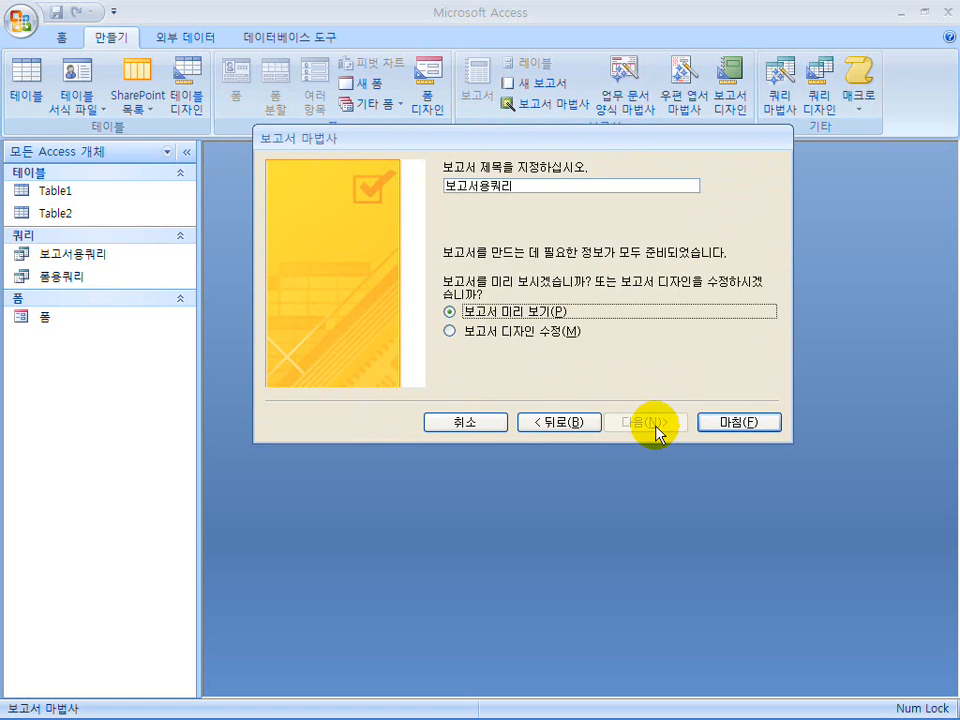
left_click(518, 331)
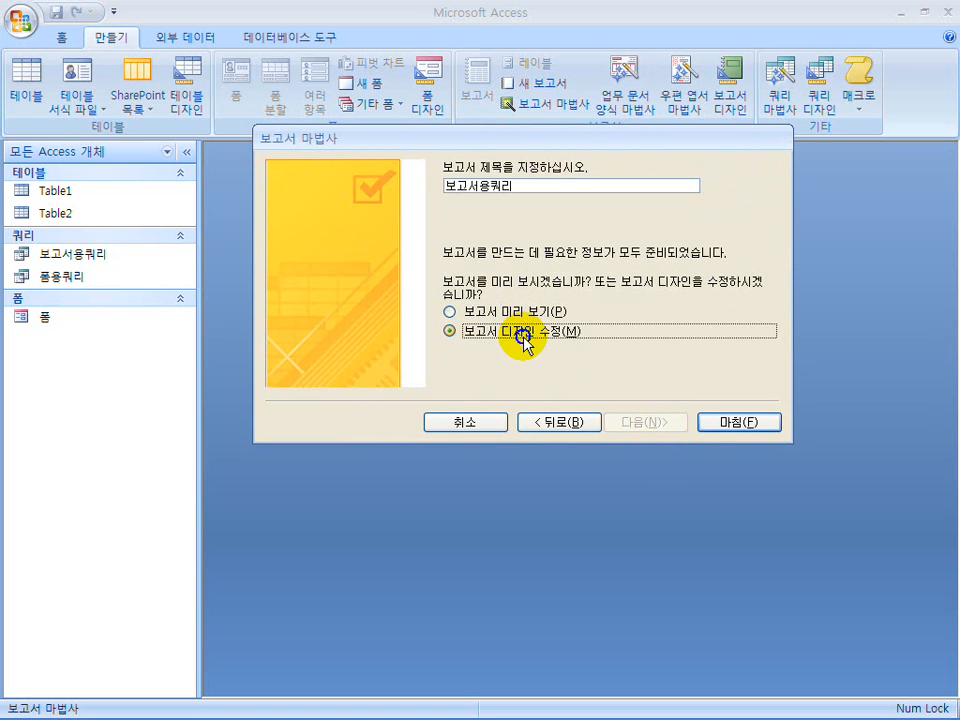
left_click(735, 423)
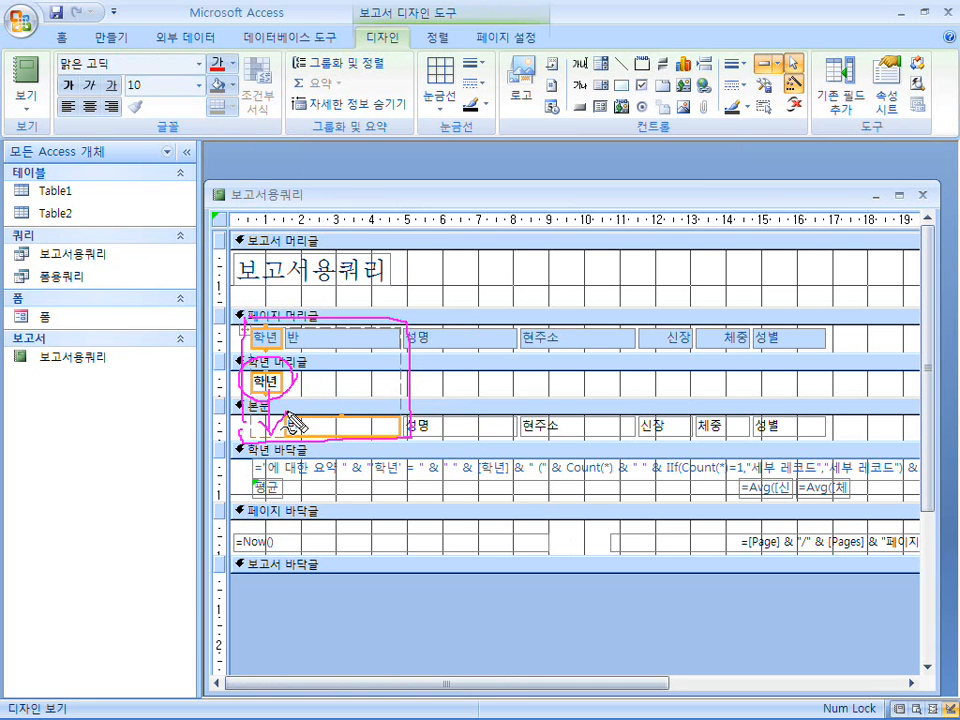
Step: Try to move the 학년 field from the 학년 머리글 section into 본문 and undo the changes
key("Escape")
left_click_drag(273, 386, 276, 438)
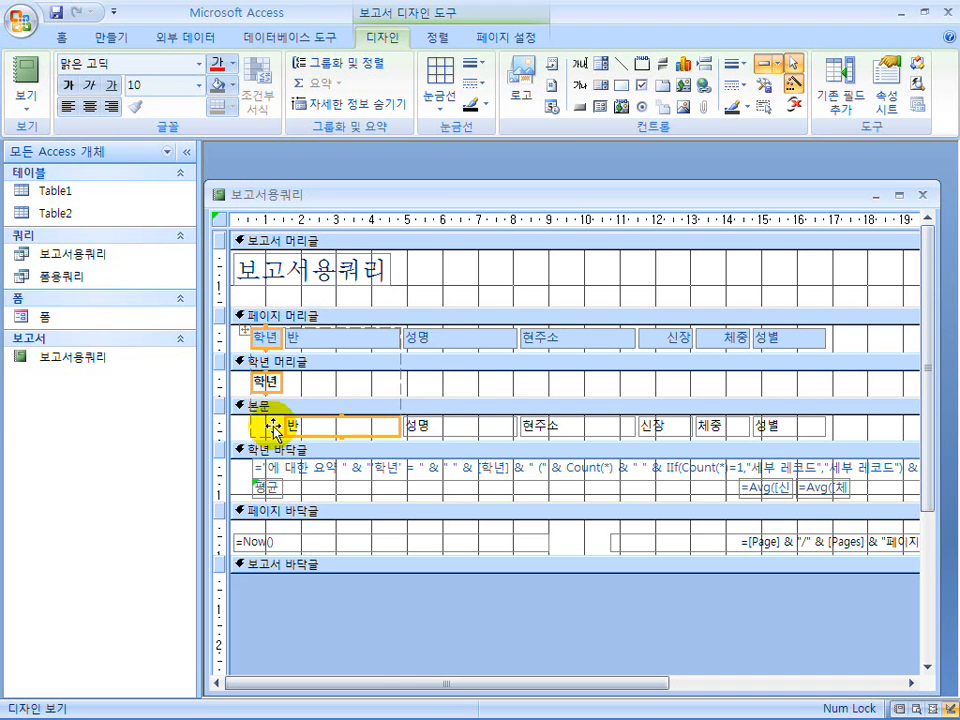
left_click(465, 388)
left_click(265, 383)
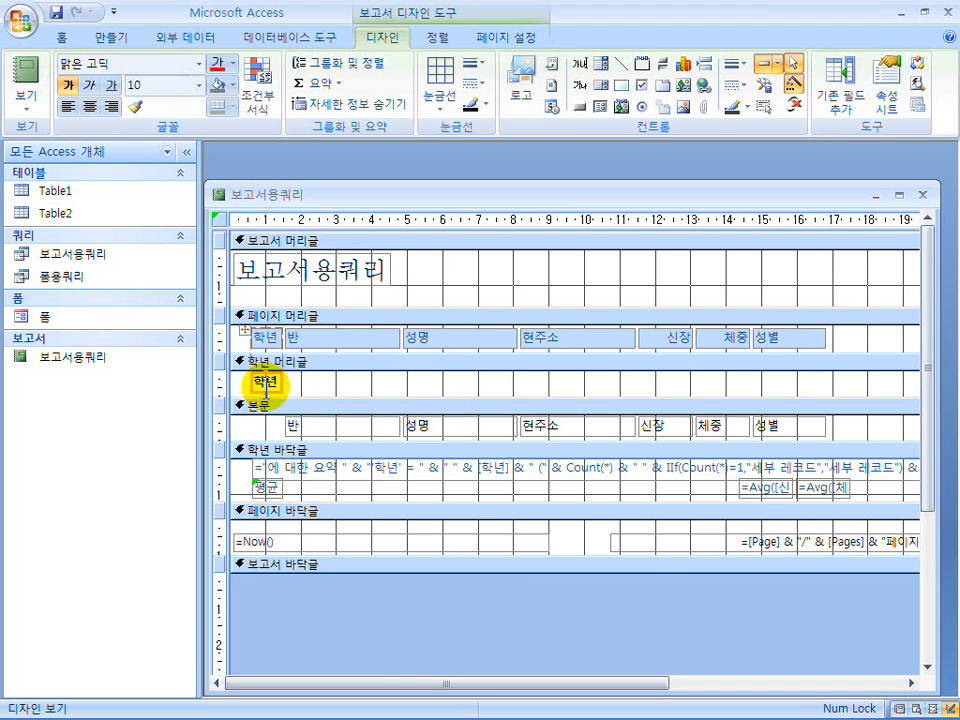
left_click_drag(273, 398, 276, 445)
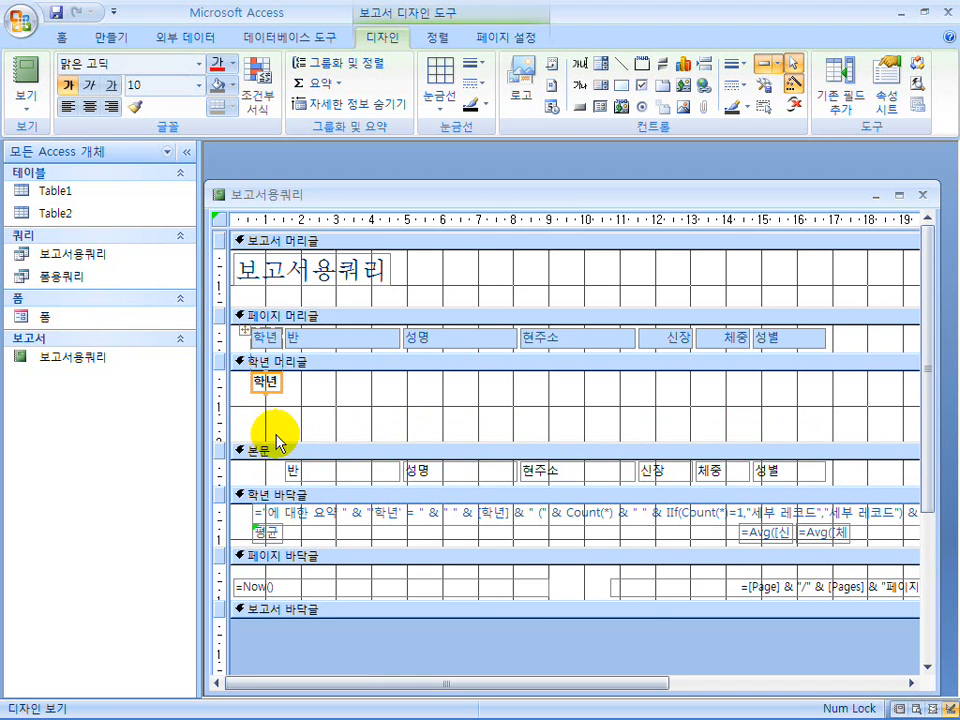
left_click_drag(270, 392, 269, 453)
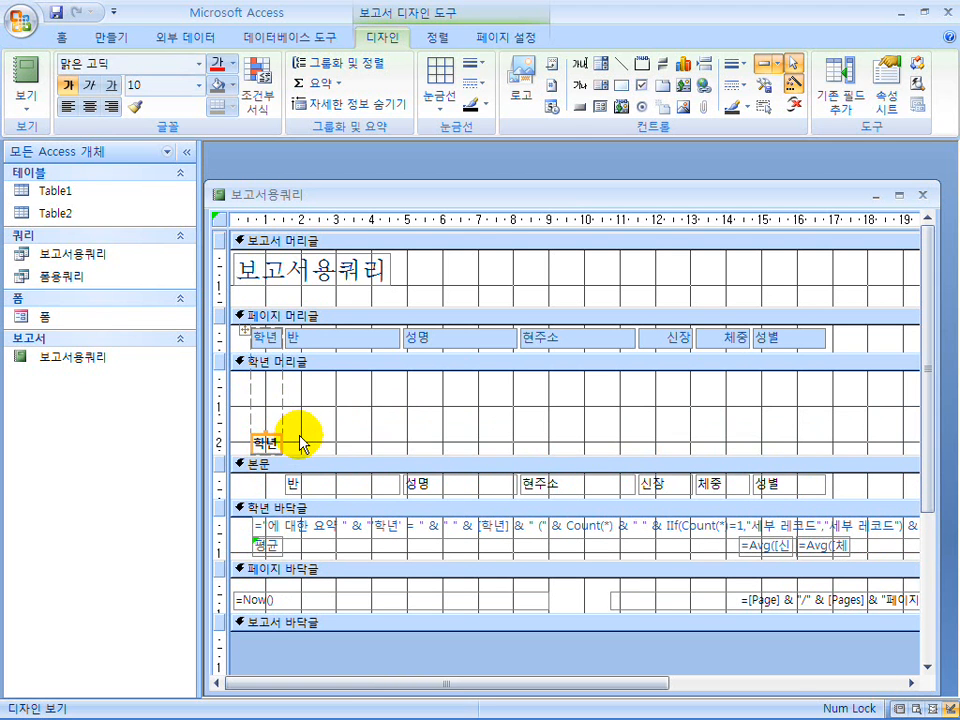
key("ctrl+z")
key("ctrl+z")
Step: Close the 보고서용쿼리 report without saving the design changes
left_click(327, 397)
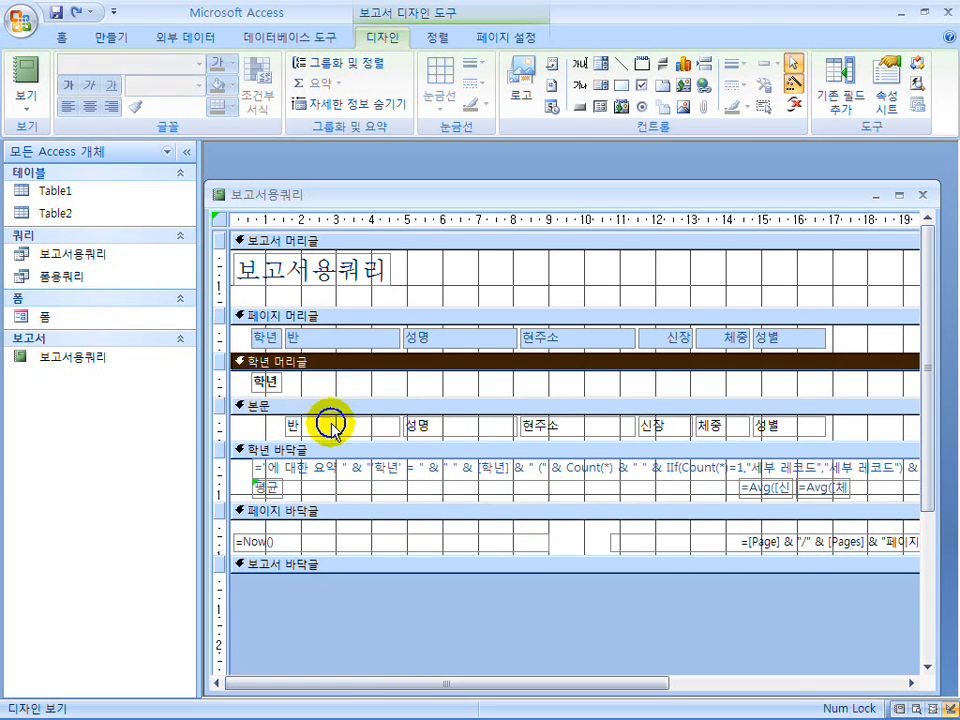
left_click(328, 426)
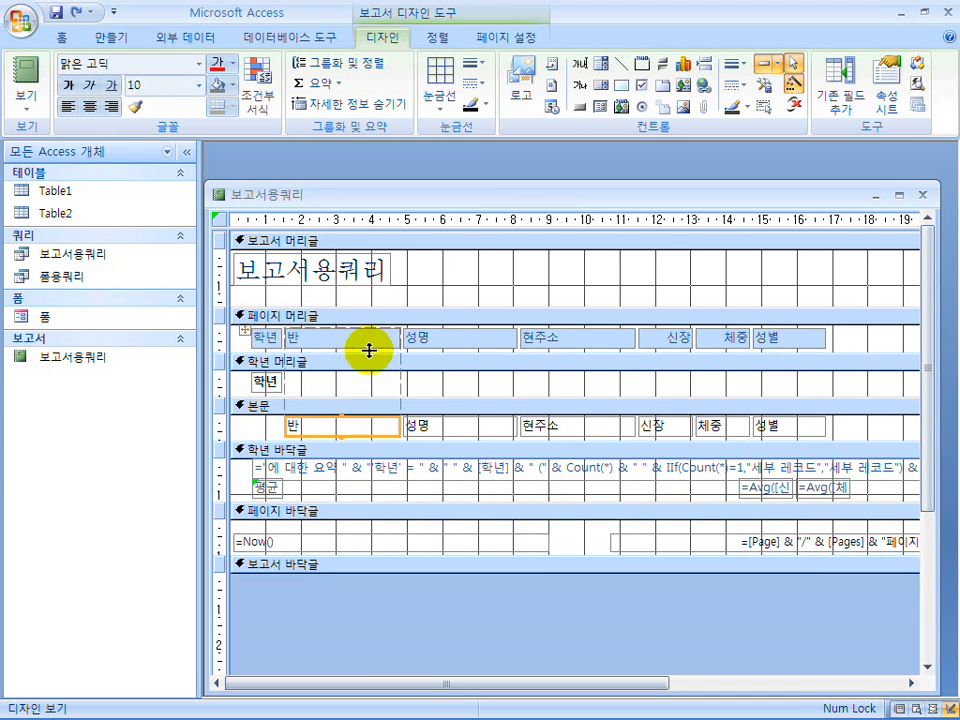
left_click(266, 382)
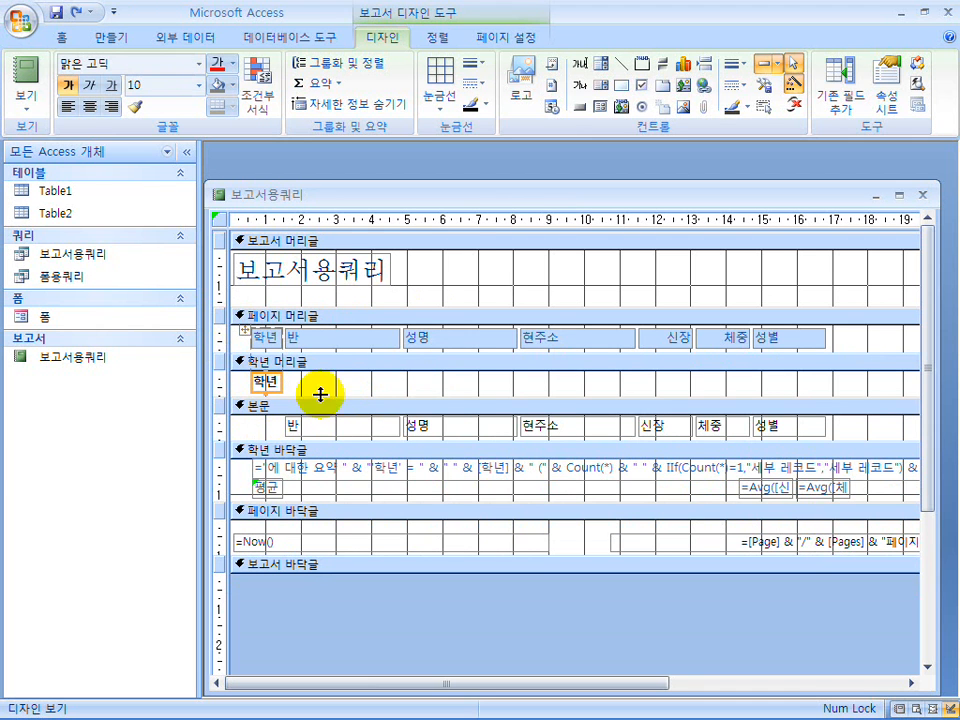
left_click(921, 195)
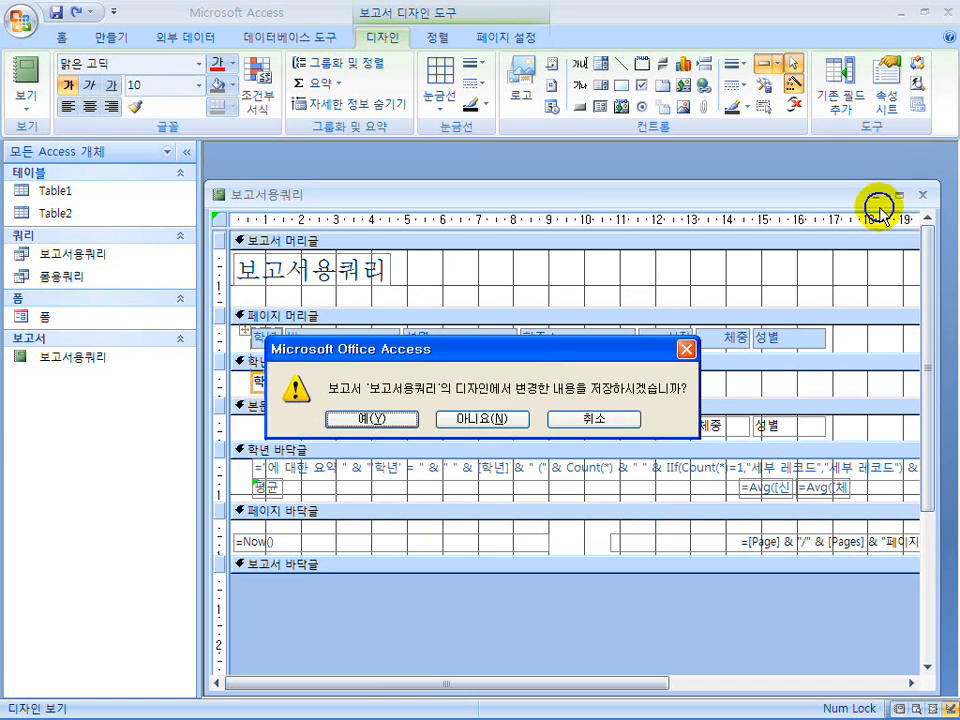
left_click(472, 418)
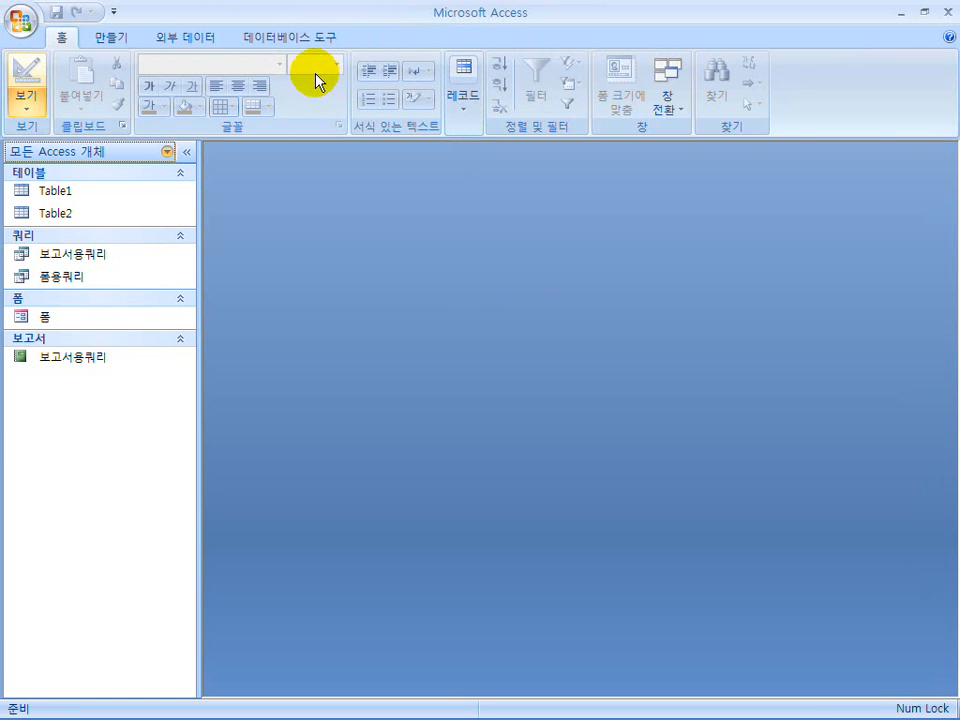
Step: Start a new wizard report from 보고서용쿼리 with all of its fields, grouped by 학년
left_click(120, 40)
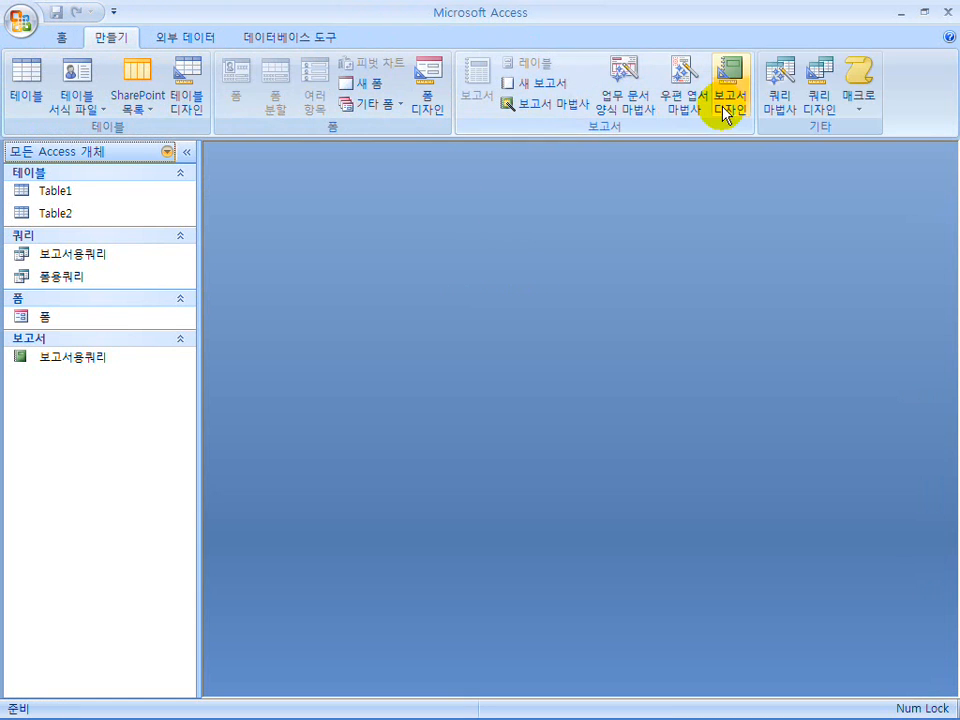
left_click(543, 108)
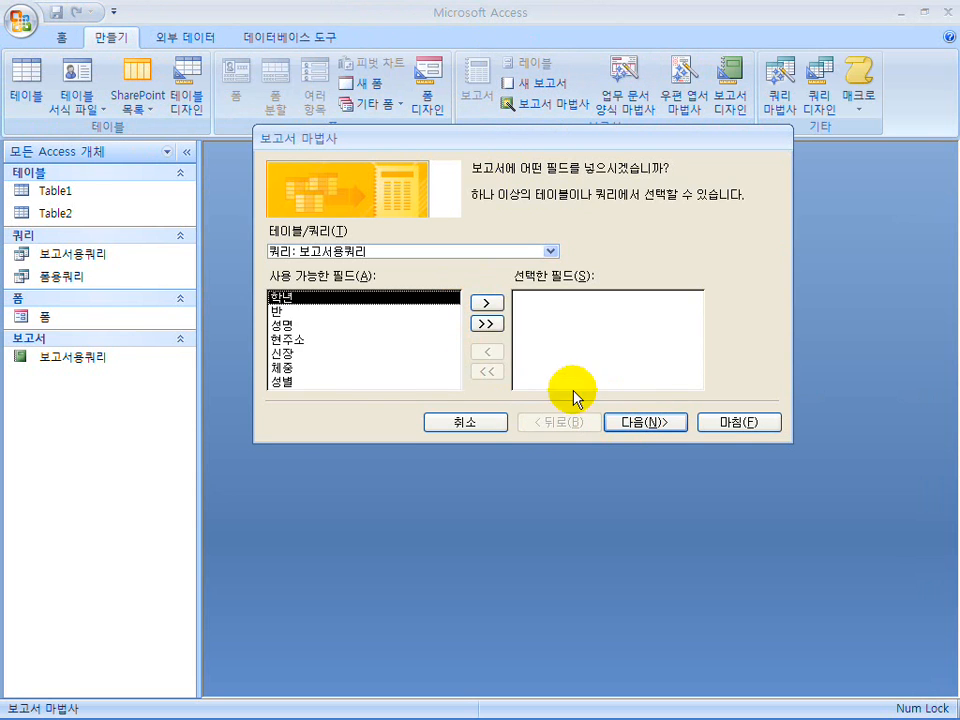
left_click(486, 323)
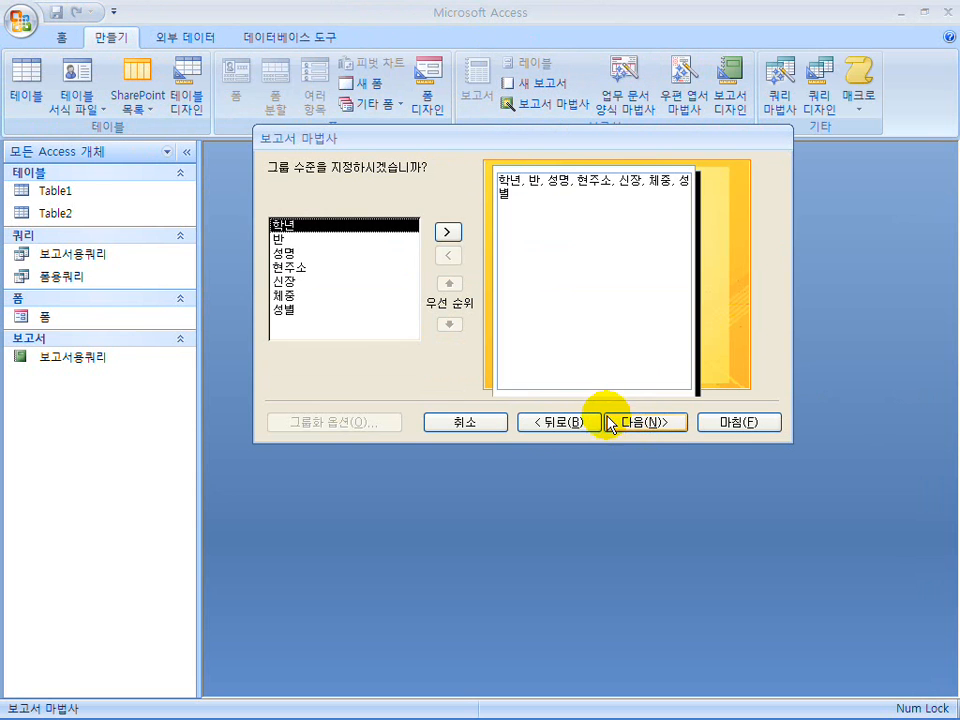
left_click(448, 231)
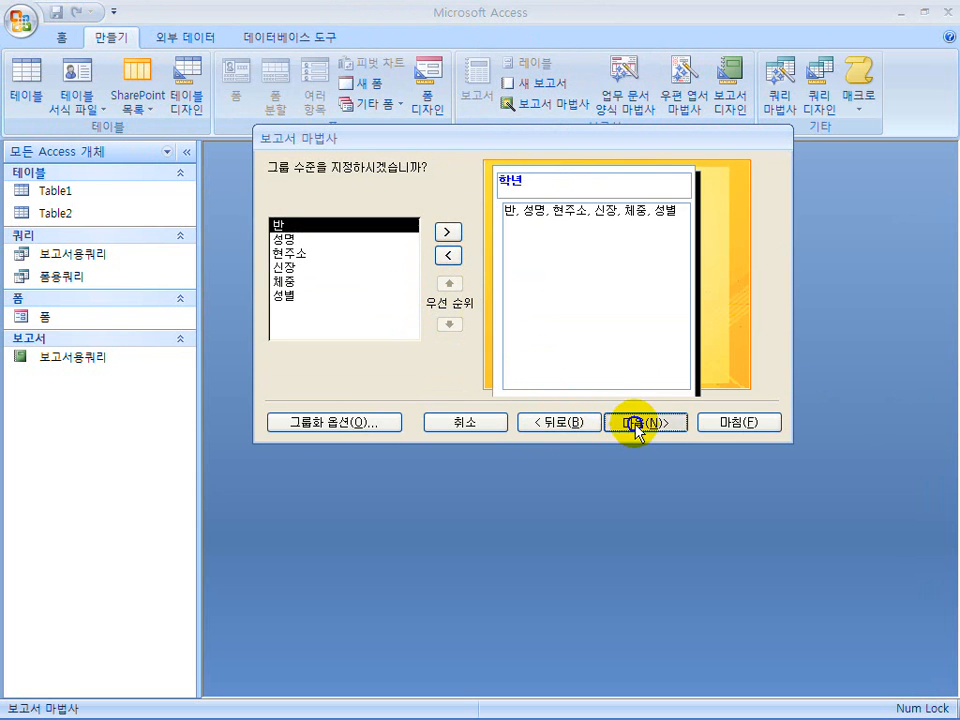
left_click(634, 423)
Step: Include the 평균 summary for both 신장 and 체중 in the report's summary options
left_click(577, 364)
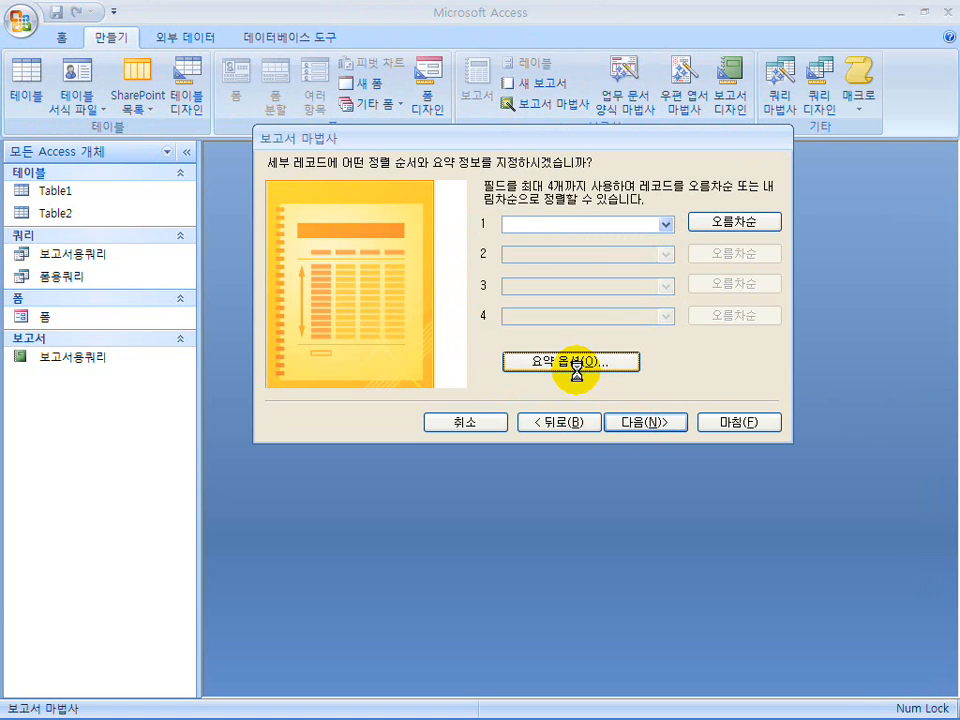
left_click(484, 219)
left_click(484, 238)
left_click(719, 203)
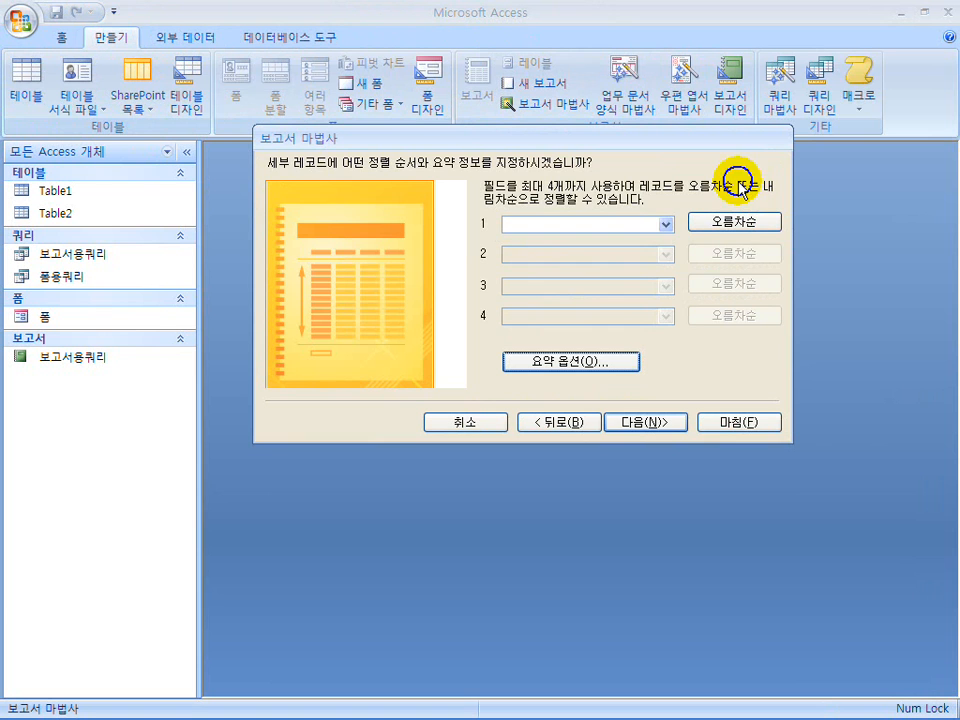
Step: Keep the 단계 layout and 세로 orientation, and finish the report with 보고서 디자인 수정
left_click(634, 423)
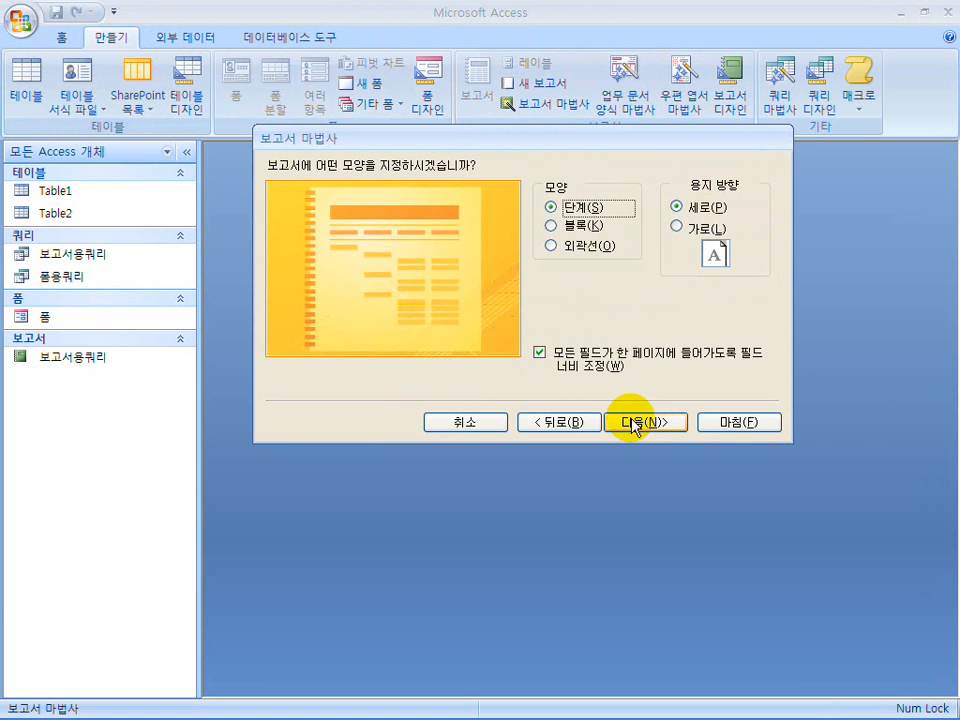
left_click(632, 420)
left_click(518, 331)
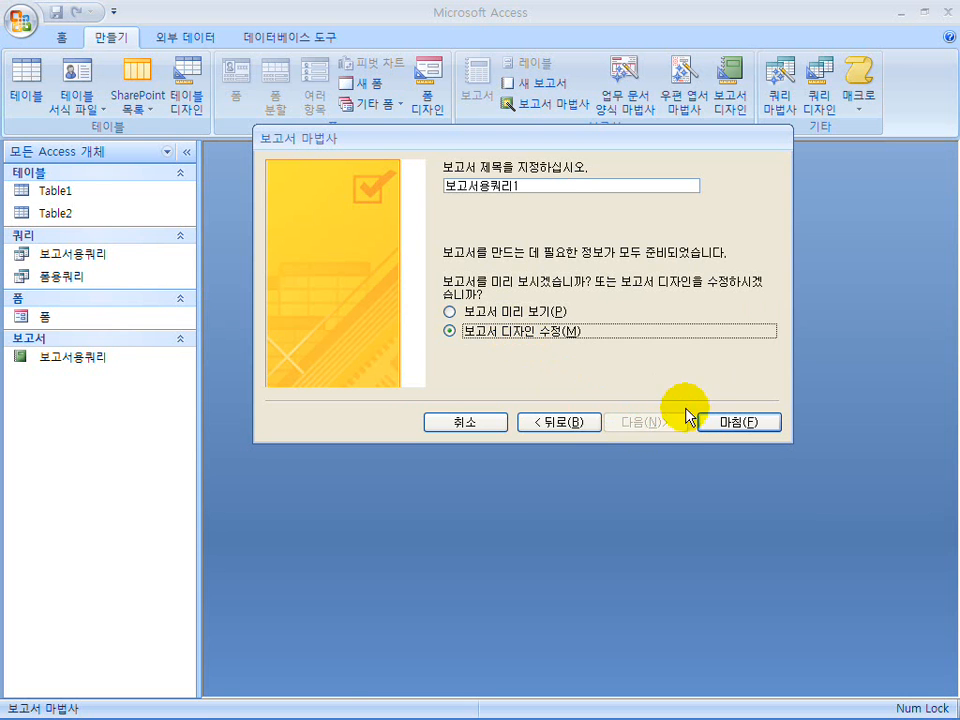
left_click(715, 422)
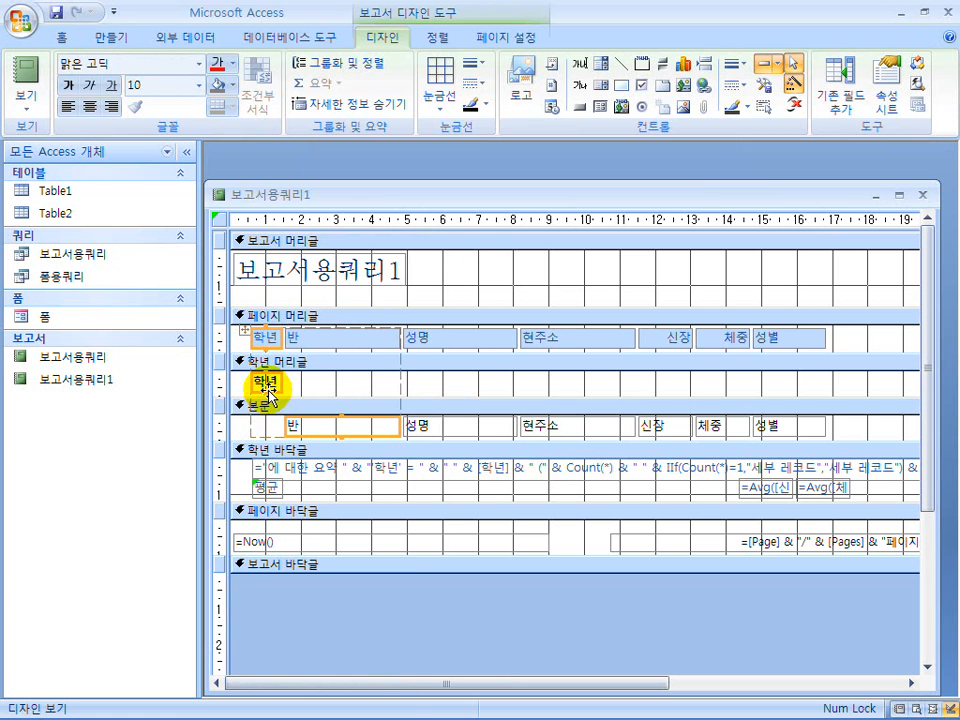
Step: Try to remove the control layout from the selected 학년 and 반 controls together, and undo it
right_click(268, 396)
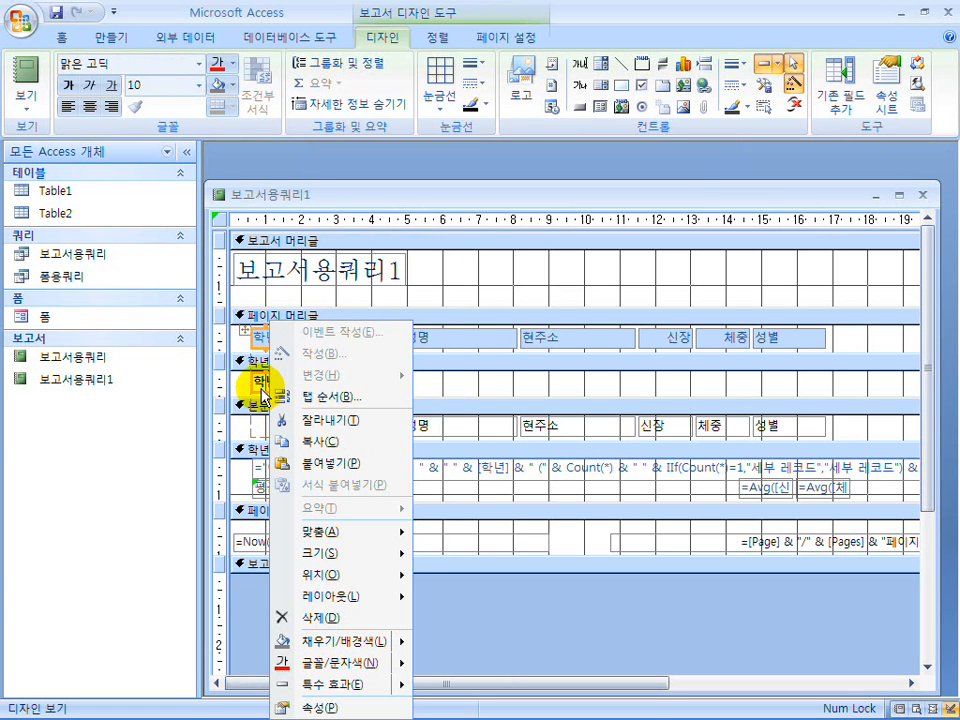
key("Escape")
right_click(272, 390)
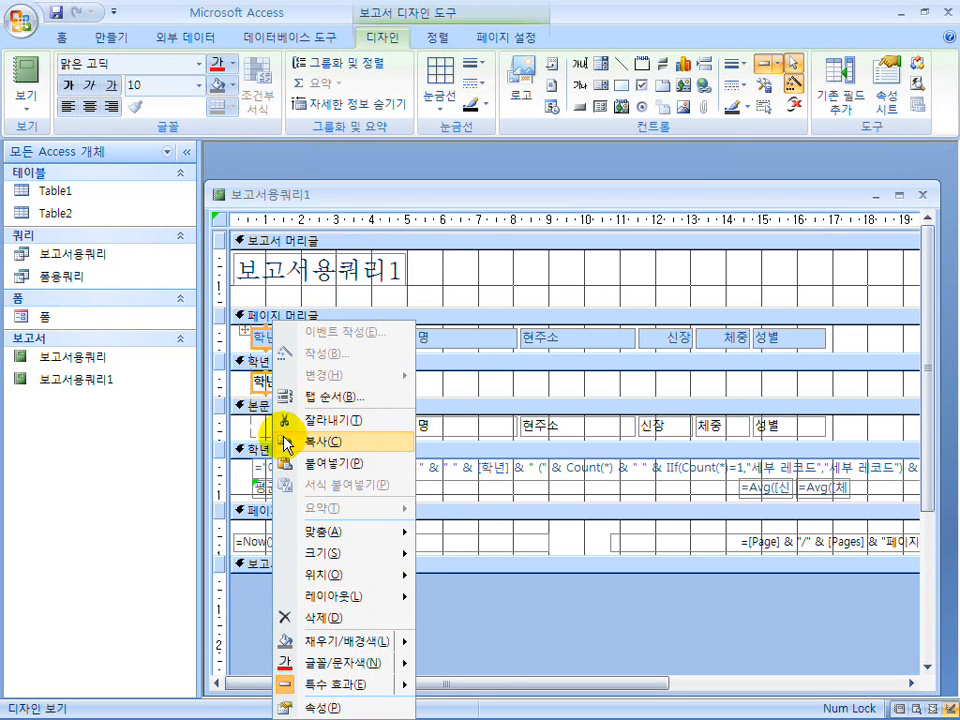
mouse_move(368, 597)
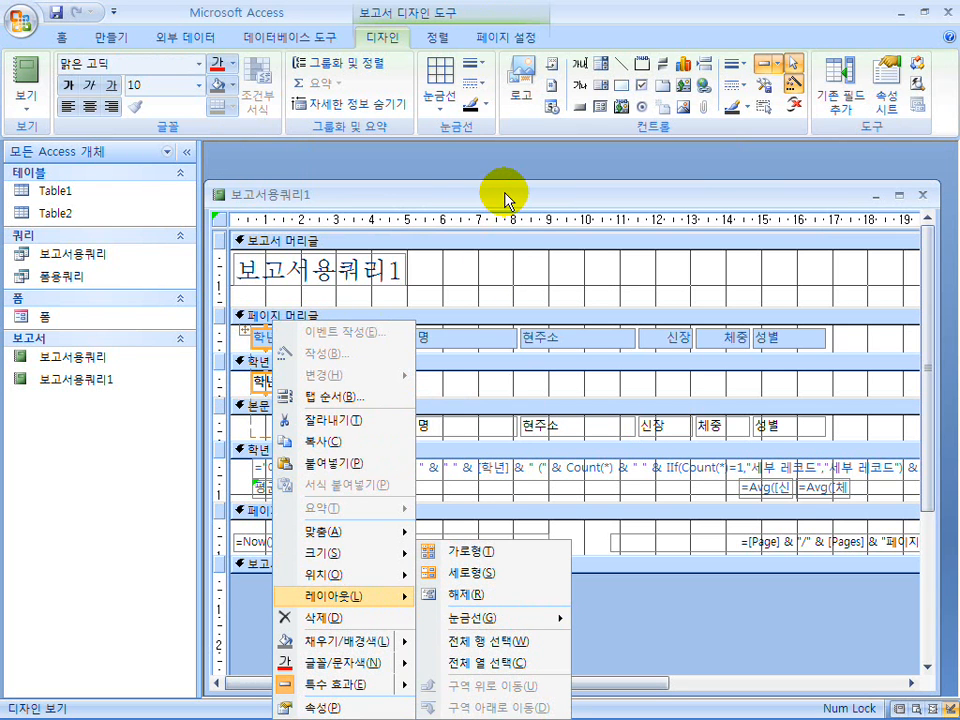
left_click(257, 396)
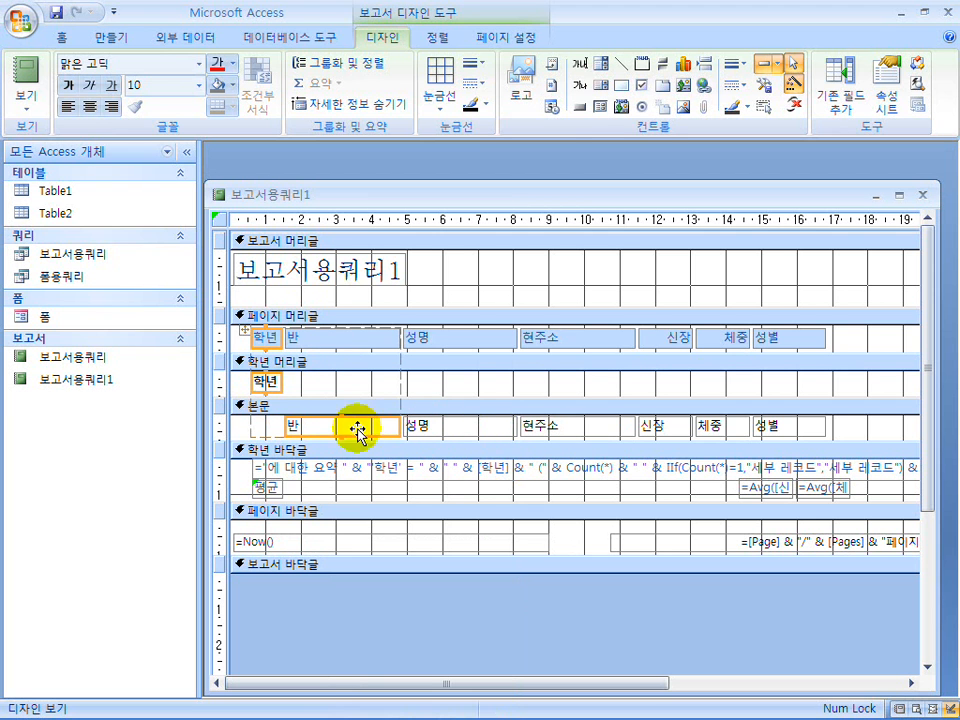
right_click(265, 388)
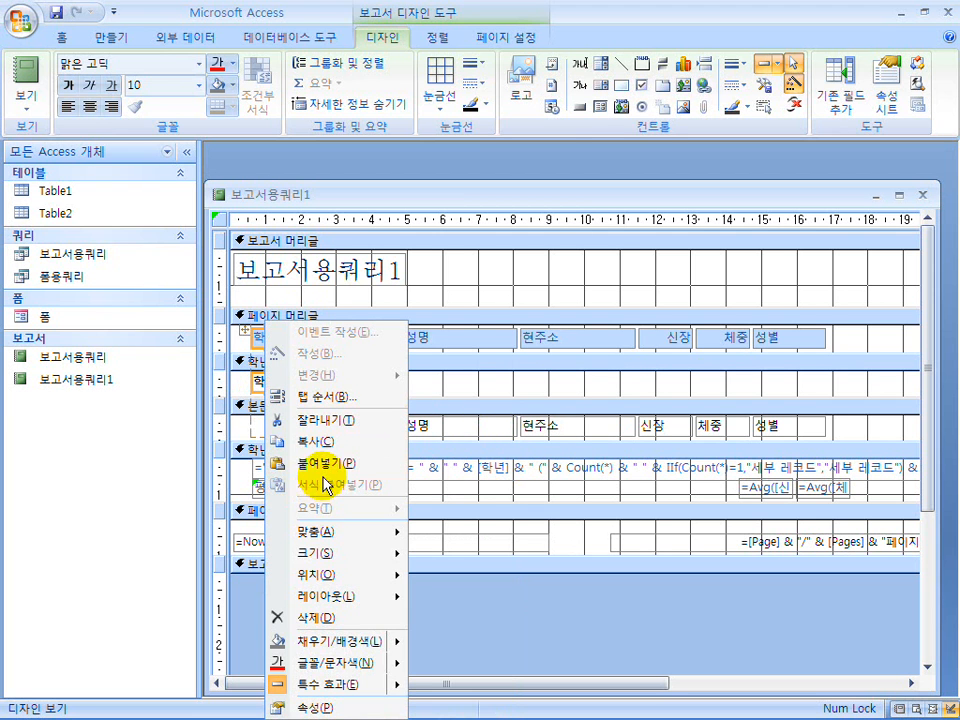
mouse_move(396, 598)
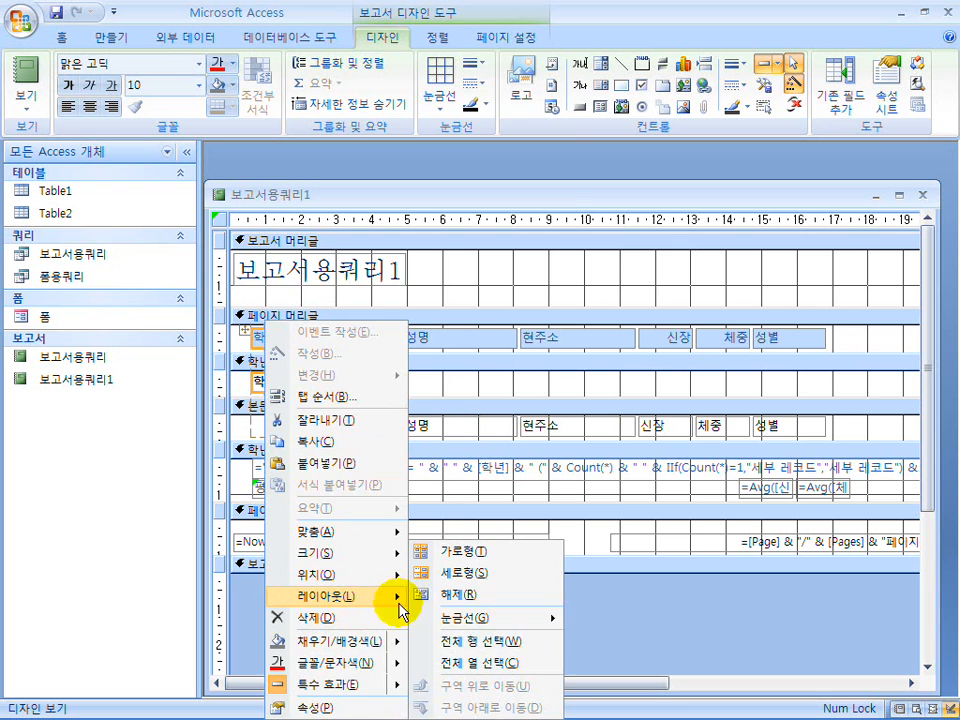
left_click(476, 597)
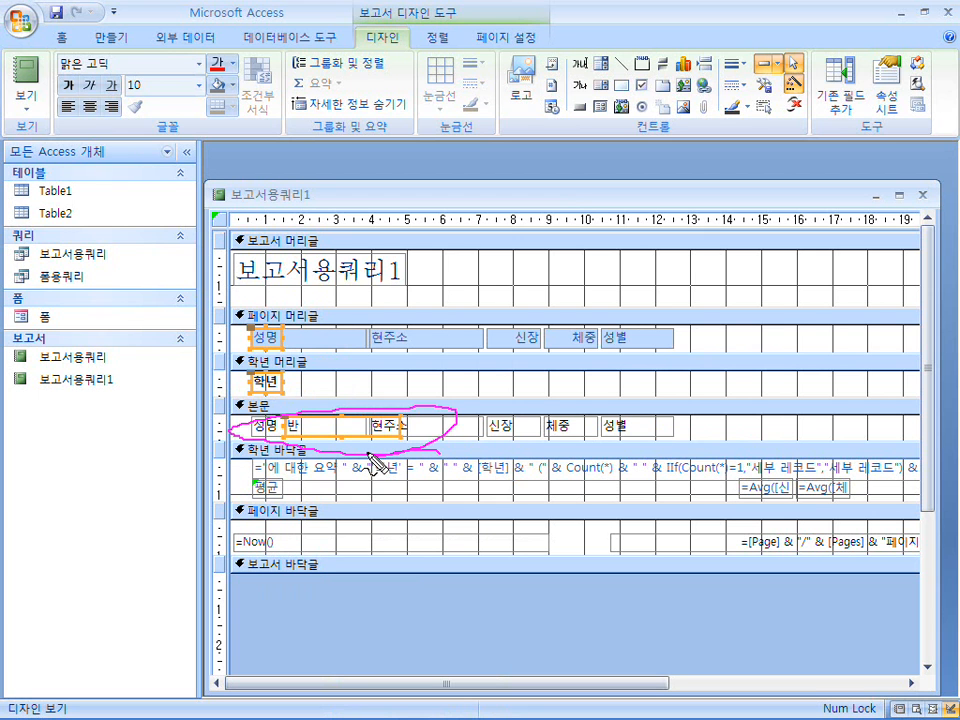
left_click(428, 386)
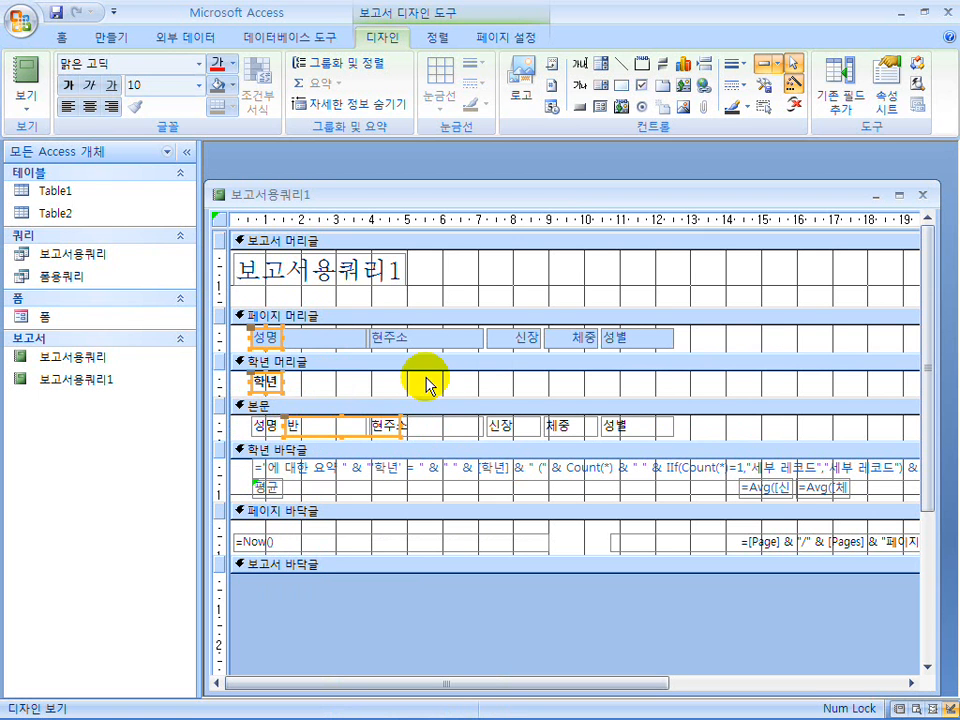
key("ctrl+z")
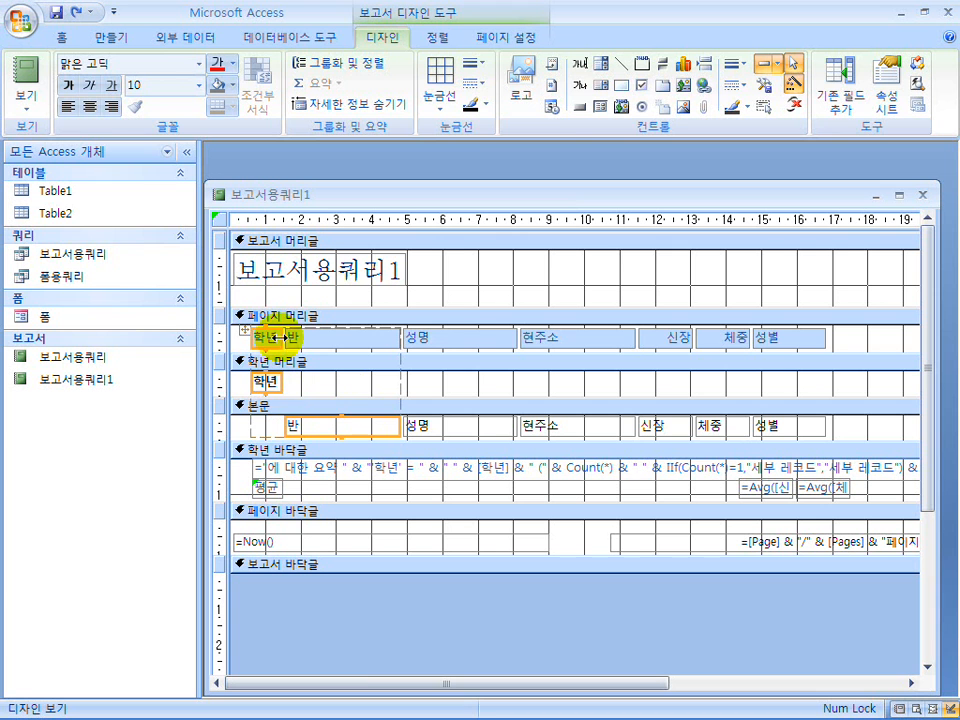
Step: Select only the 학년 field in the 학년 머리글 section and open its editing options
left_click(367, 382)
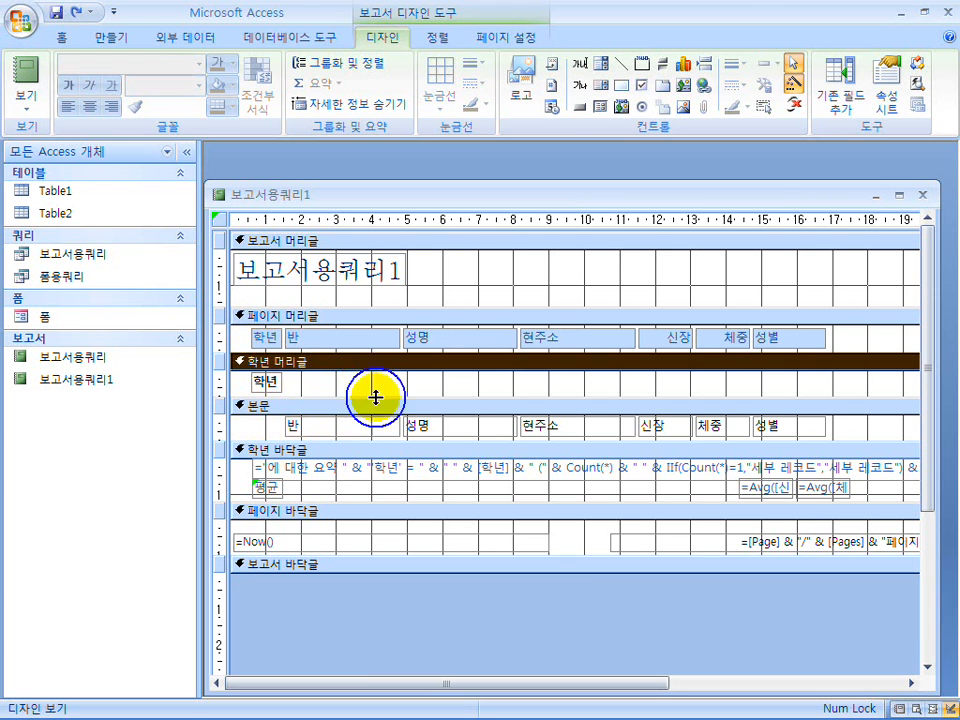
left_click(268, 383)
right_click(271, 383)
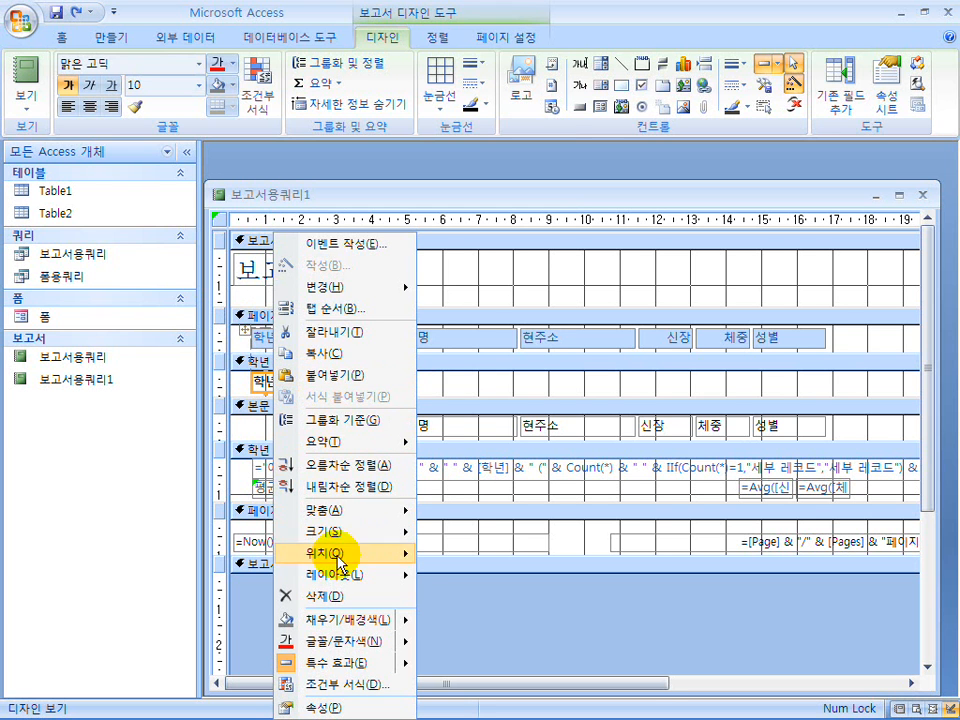
Step: Remove the control layout from the 학년 field and move the field from the 학년 머리글 section into the 본문 section
mouse_move(341, 577)
left_click(472, 536)
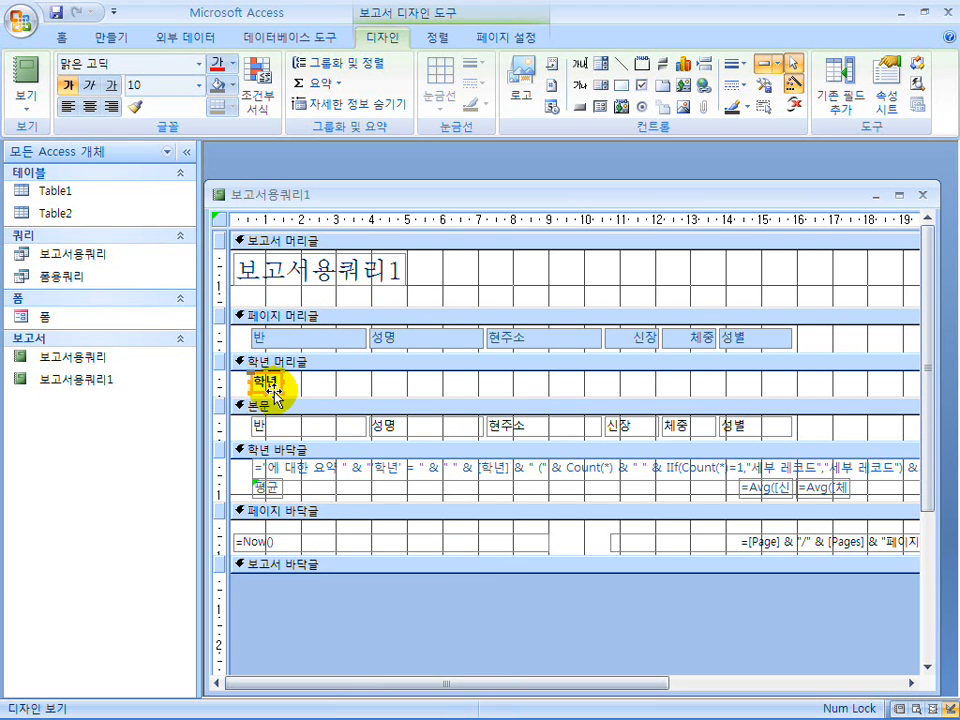
left_click_drag(272, 393, 272, 422)
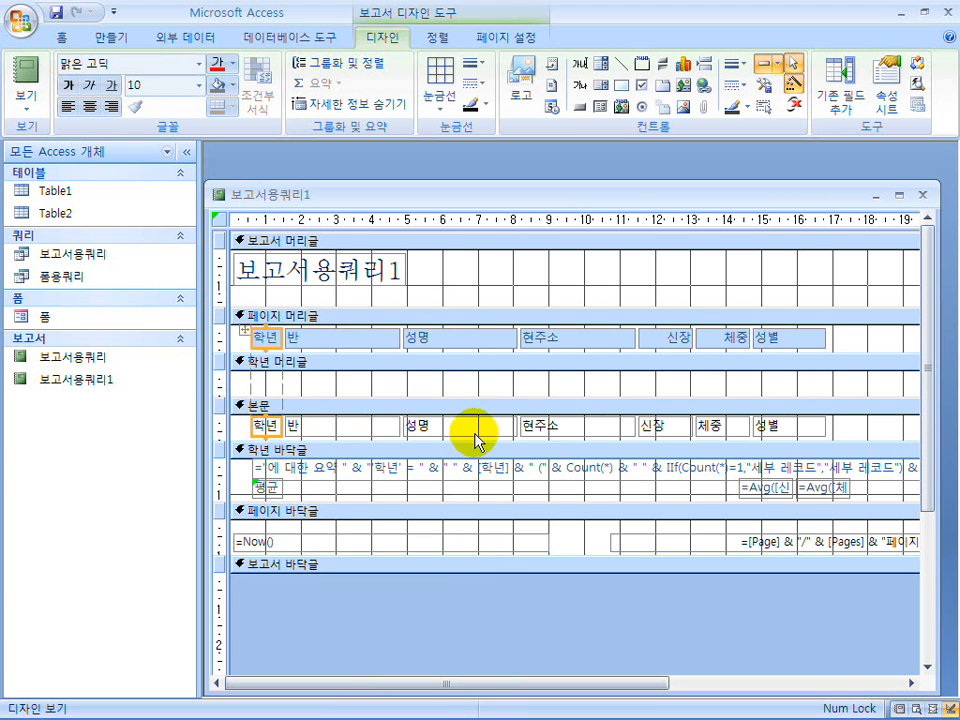
Step: Make the 학년 머리글 section slightly taller and move the report design window higher in the workspace
left_click(315, 384)
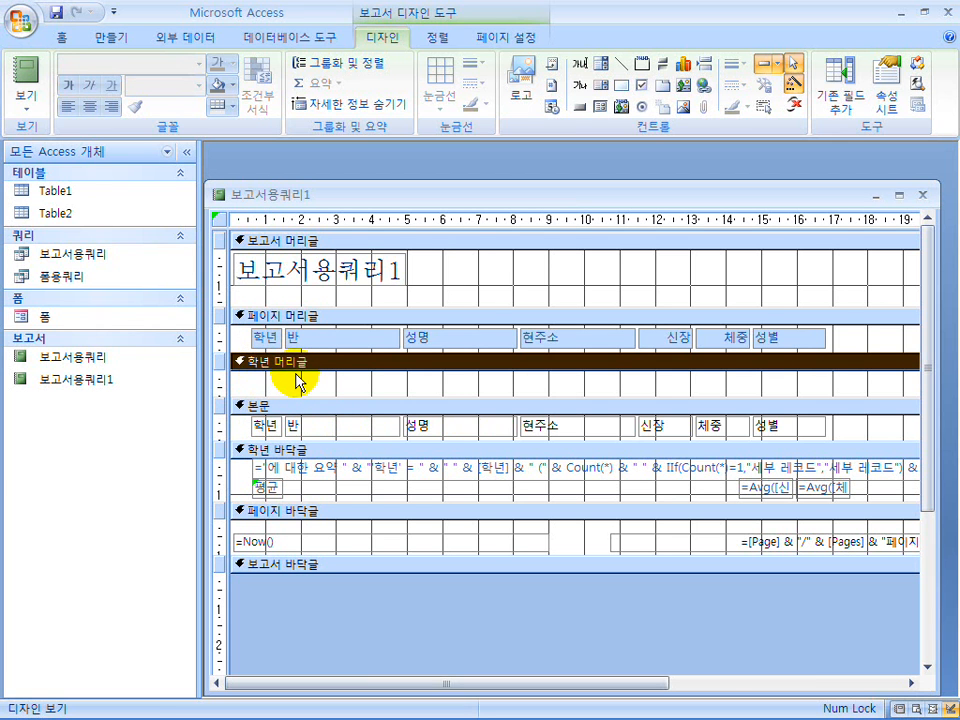
mouse_move(326, 396)
left_mouse_down()
mouse_move(328, 366)
mouse_move(326, 400)
left_mouse_up()
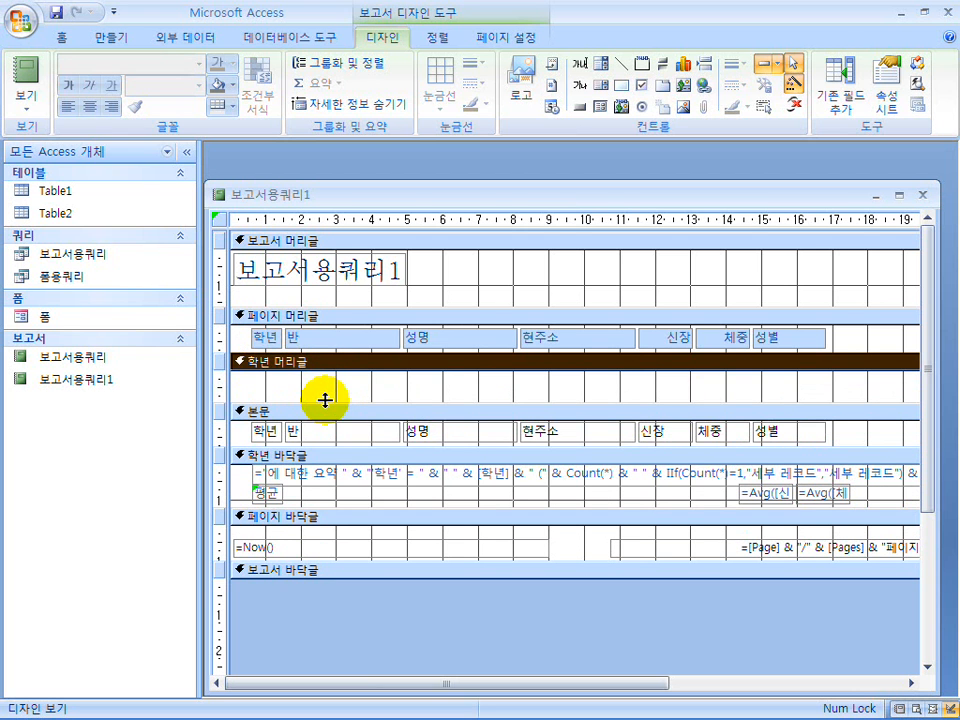
left_click_drag(396, 199, 397, 170)
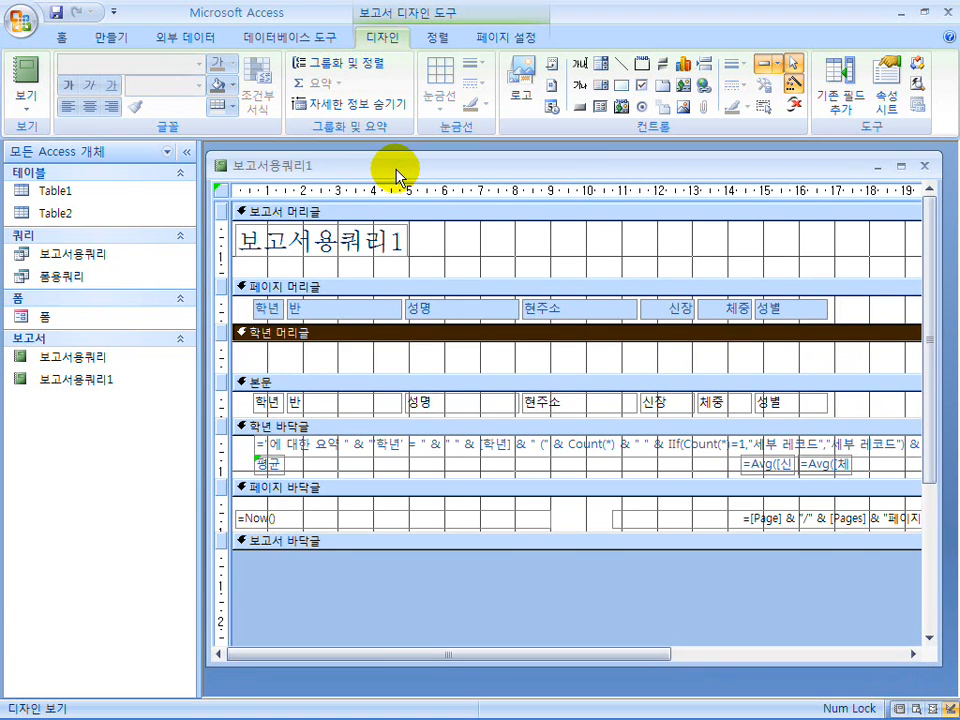
right_click(265, 404)
mouse_move(331, 580)
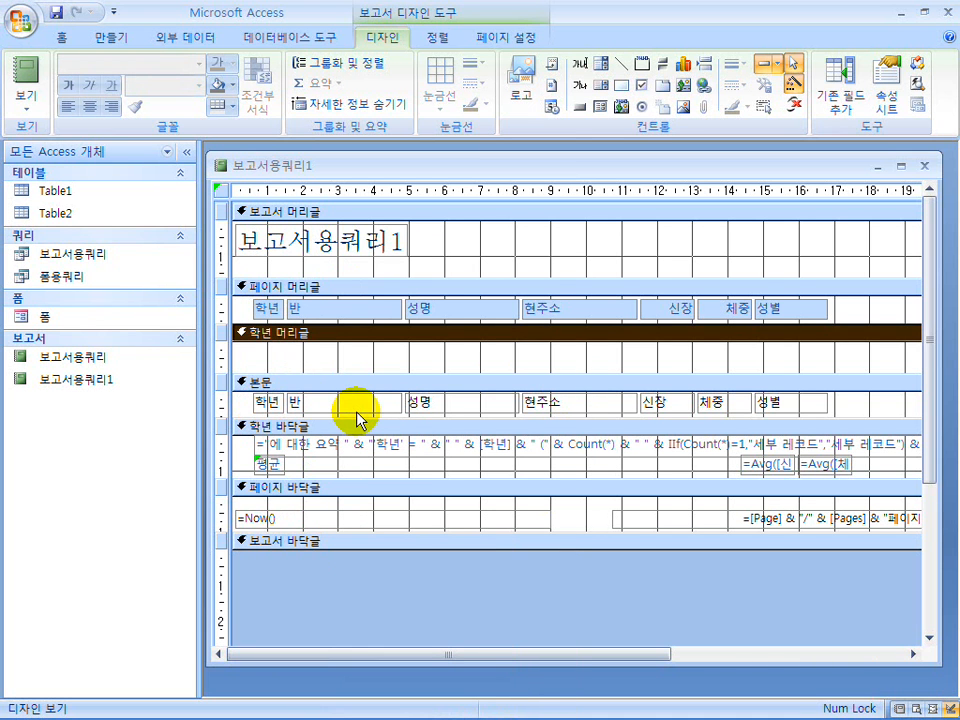
Step: Delete the summary text box from 학년 바닥글 and the date and page-number boxes from 페이지 바닥글, and collapse the page footer section
left_click(350, 450)
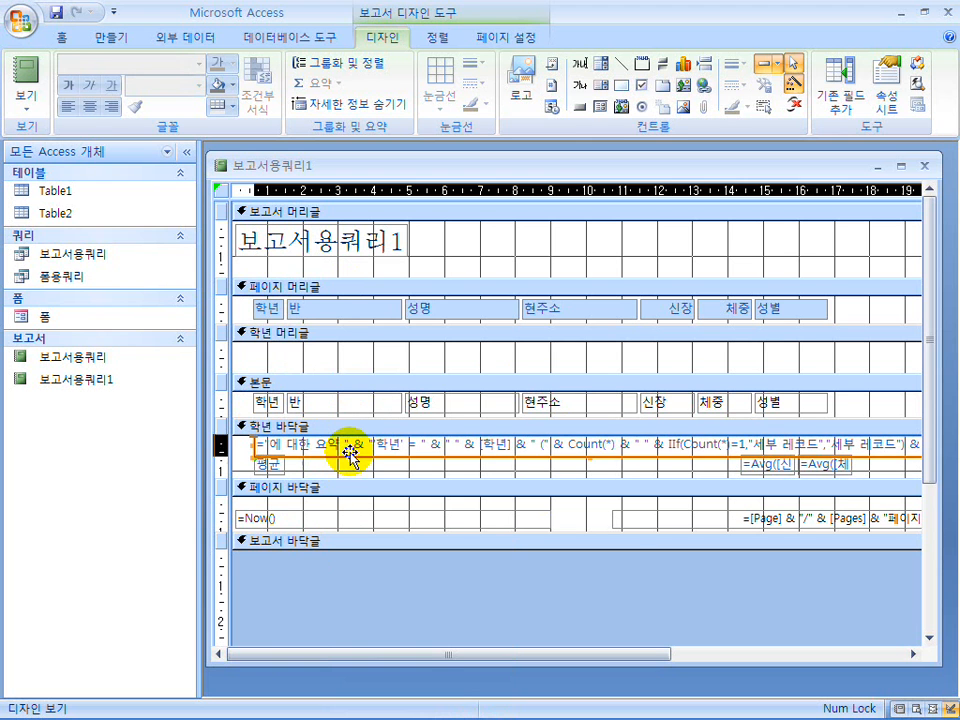
key("Delete")
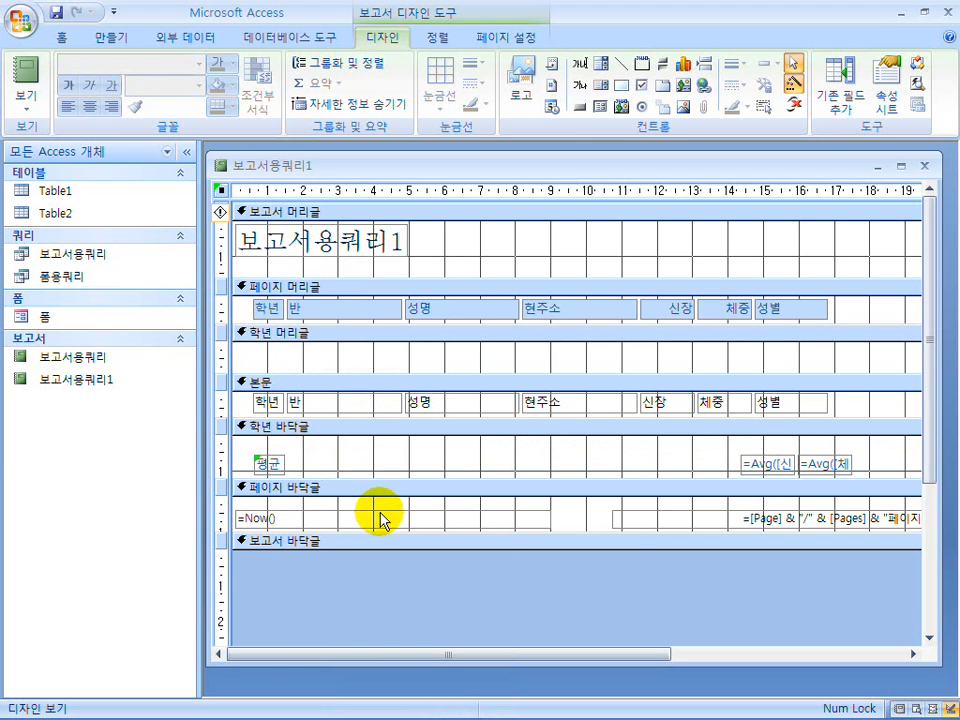
left_click(381, 518)
key("Delete")
left_click(727, 519)
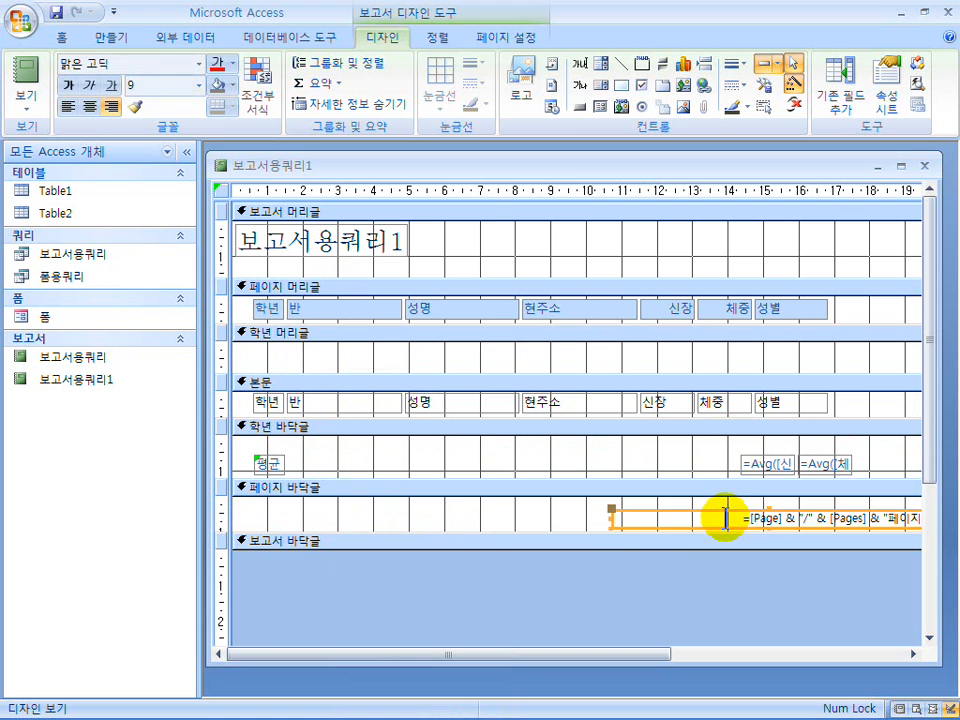
key("Delete")
left_click_drag(627, 531, 631, 496)
Step: Move the 평균 label and both average text boxes up within 학년 바닥글 and reduce the section's height
left_click_drag(898, 458, 246, 456)
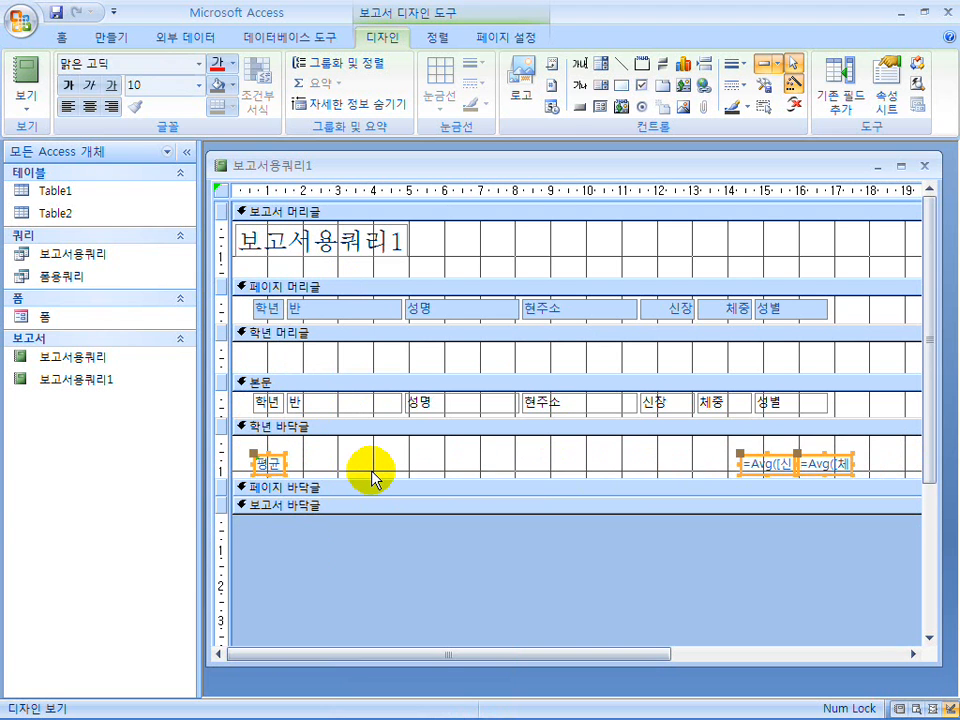
key("Up")
key("Up")
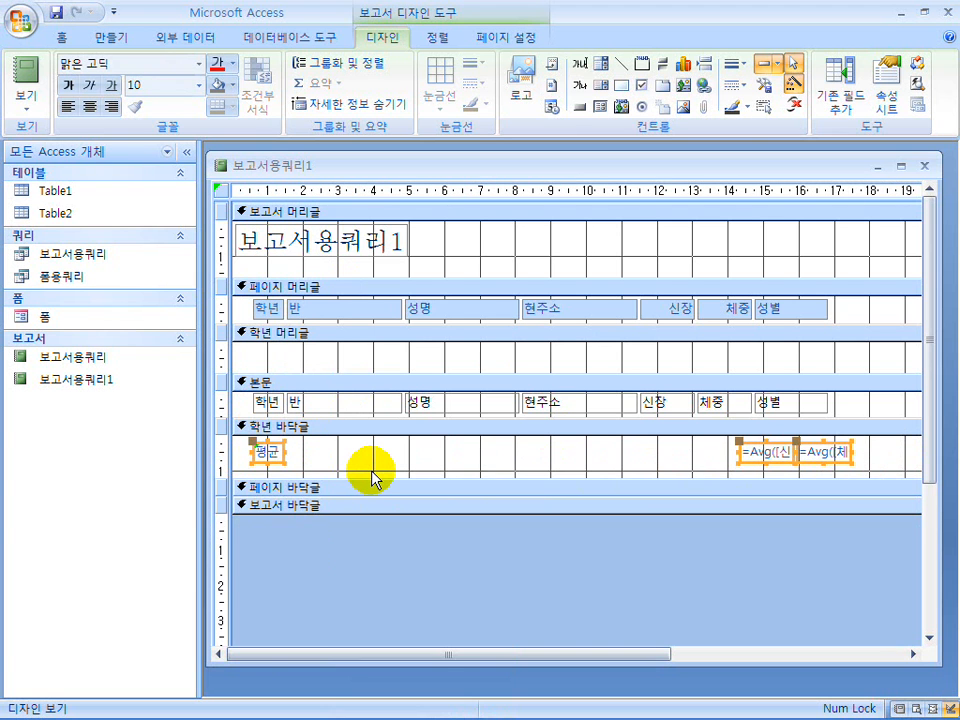
left_click(430, 461)
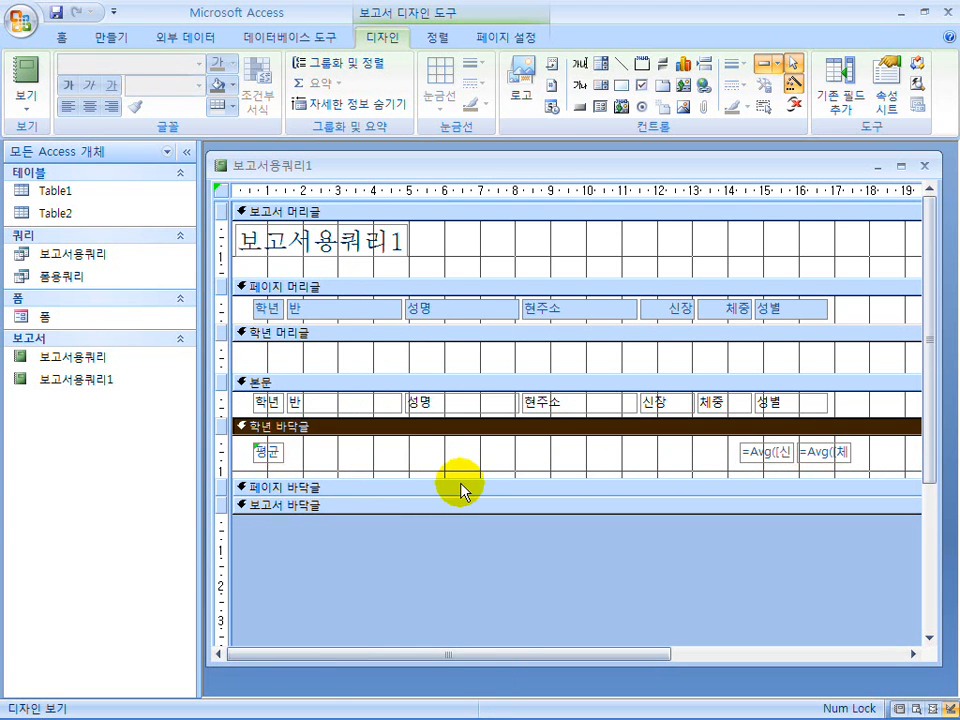
left_click_drag(460, 479, 461, 466)
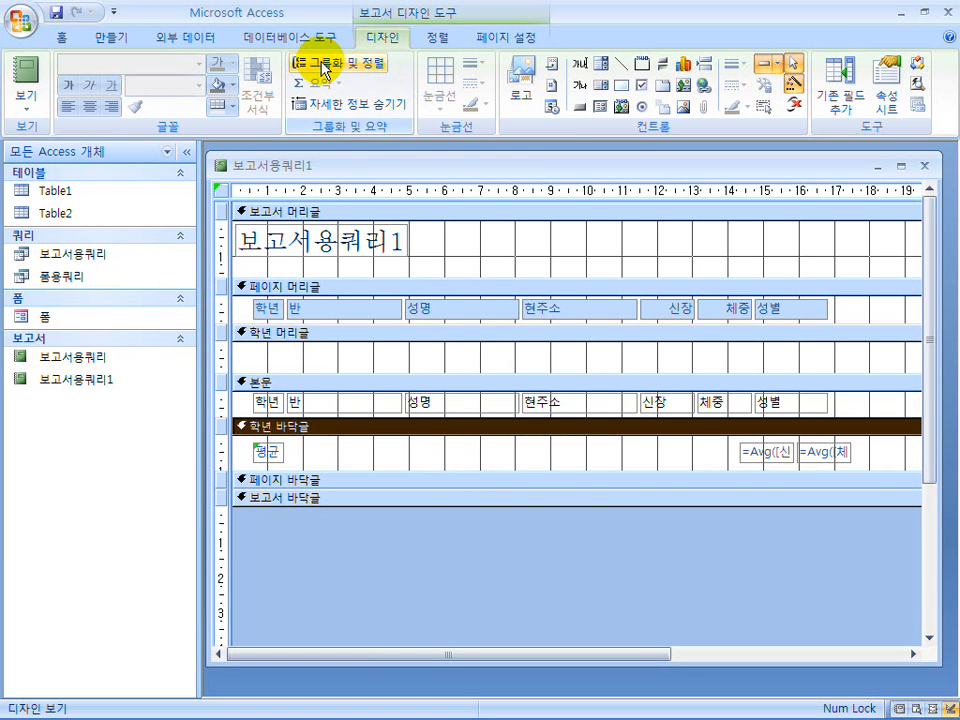
Step: Change the report title to 학생 신체 검사 관리, following the sample report in the 강의용기출문제모음.hwp document
left_click(317, 236)
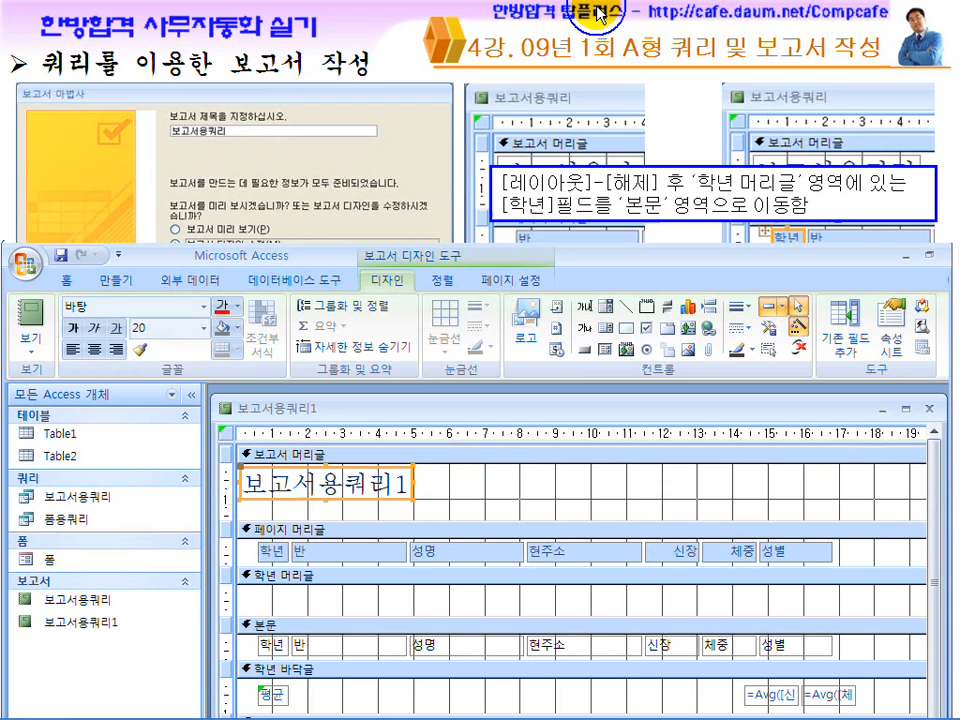
mouse_move(521, 708)
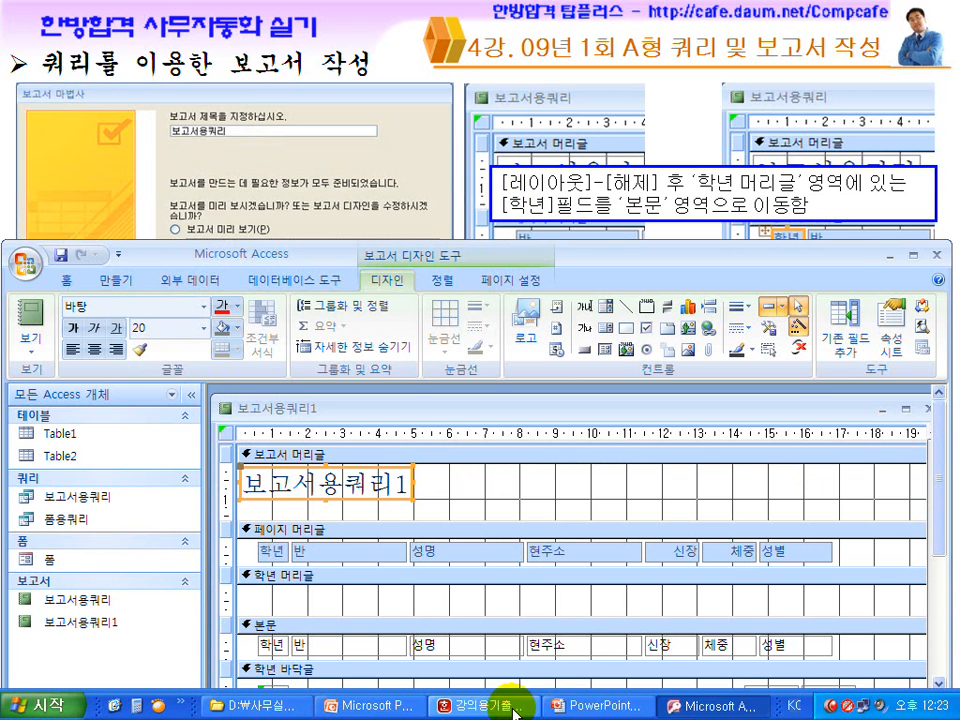
left_click(483, 707)
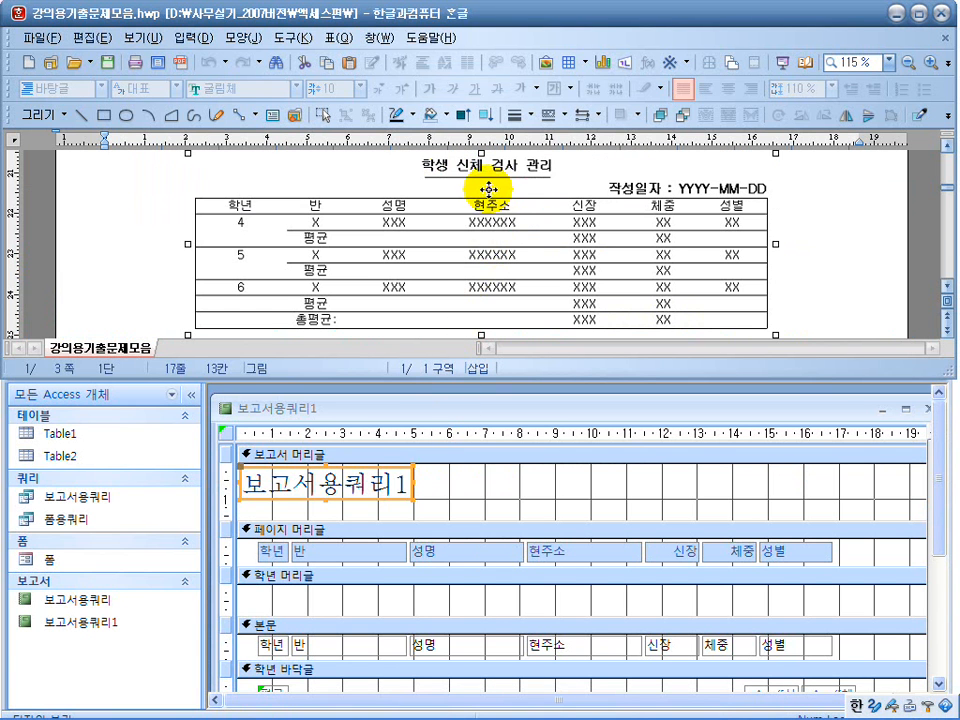
left_click(360, 482)
left_click_drag(410, 484, 193, 489)
type("학ㄴ")
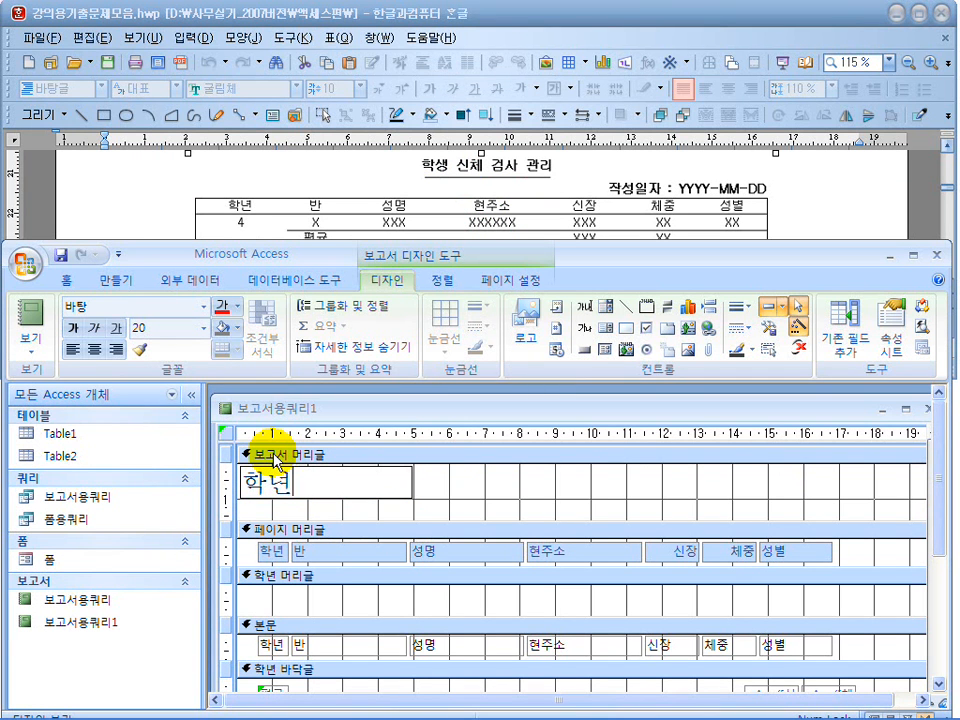
type("생 신체 검사 ㄱ관리")
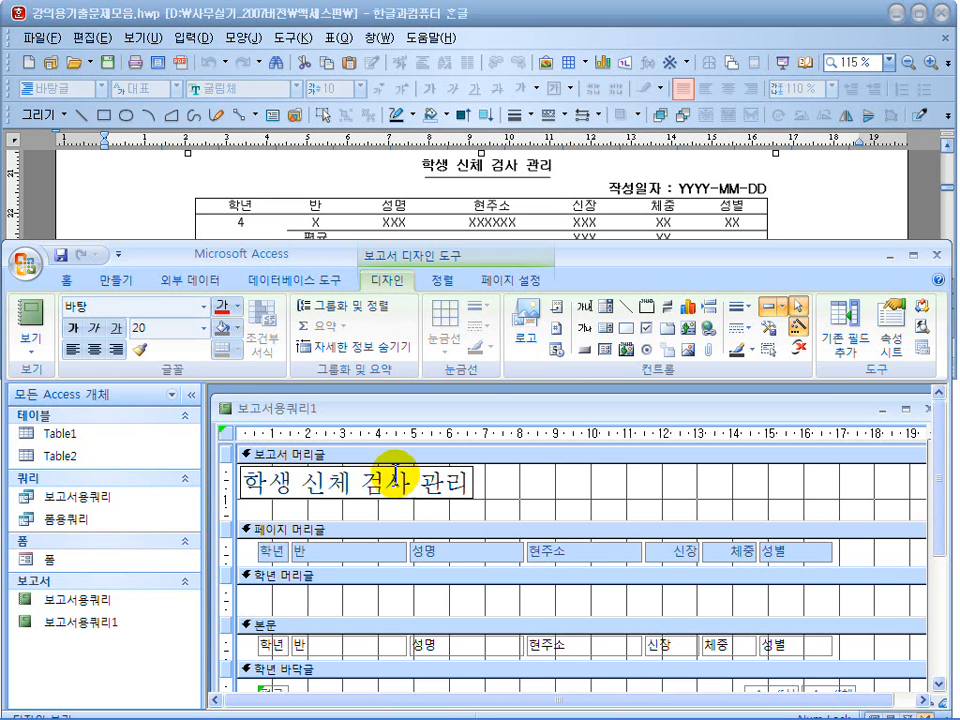
left_click(420, 506)
Step: Check the title requirement in the exam document and format the report title in 굴림체, size 16, centre-aligned
left_click(174, 223)
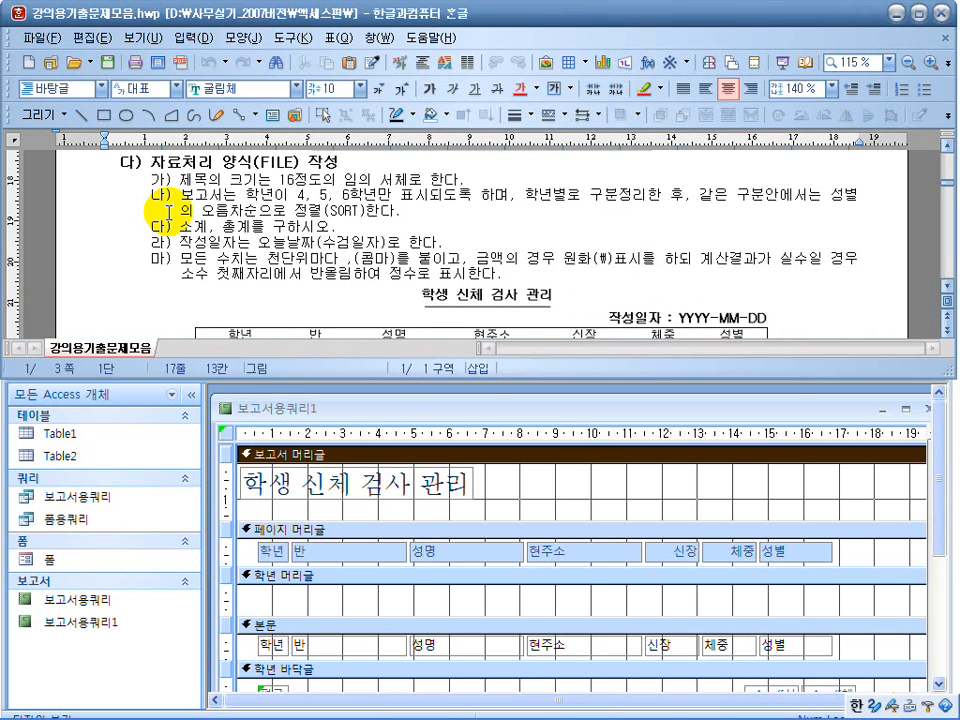
double_click(213, 178)
left_click(426, 165)
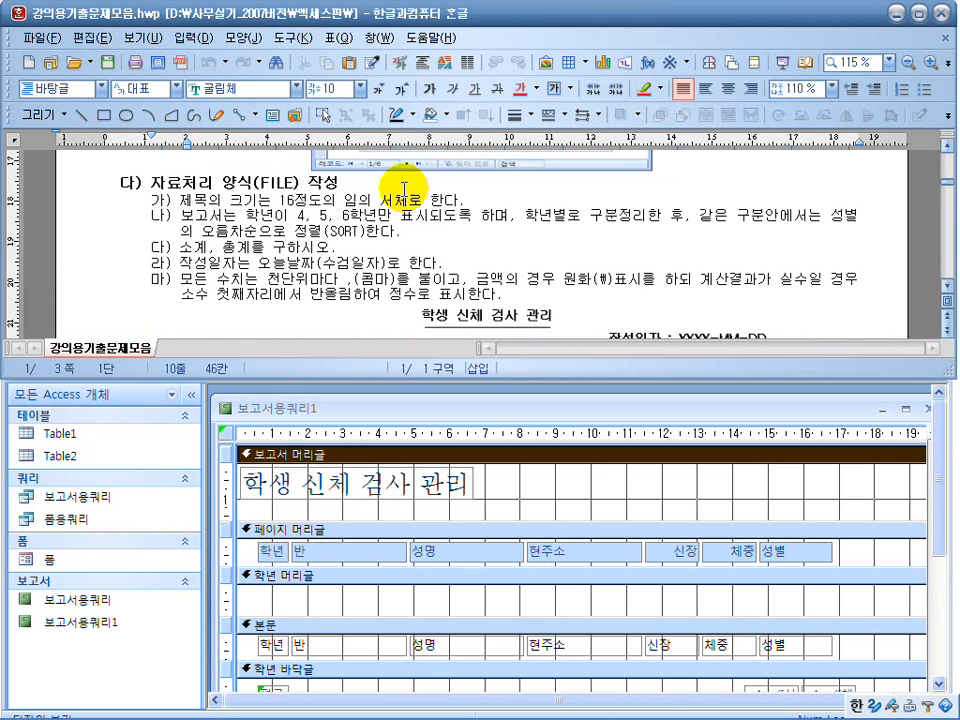
left_click(430, 490)
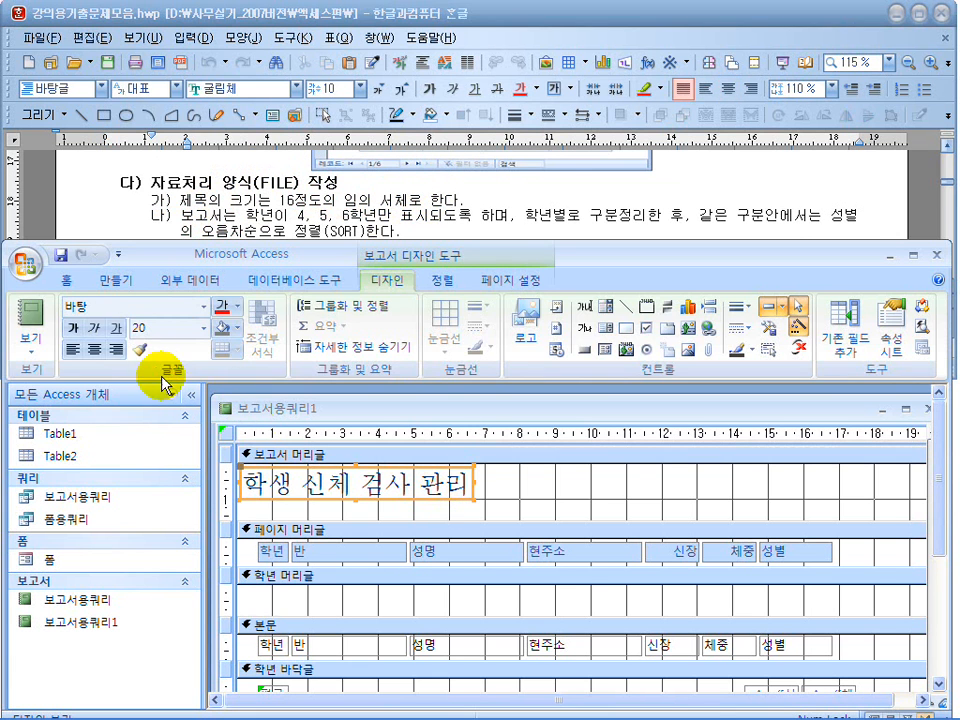
left_click(205, 313)
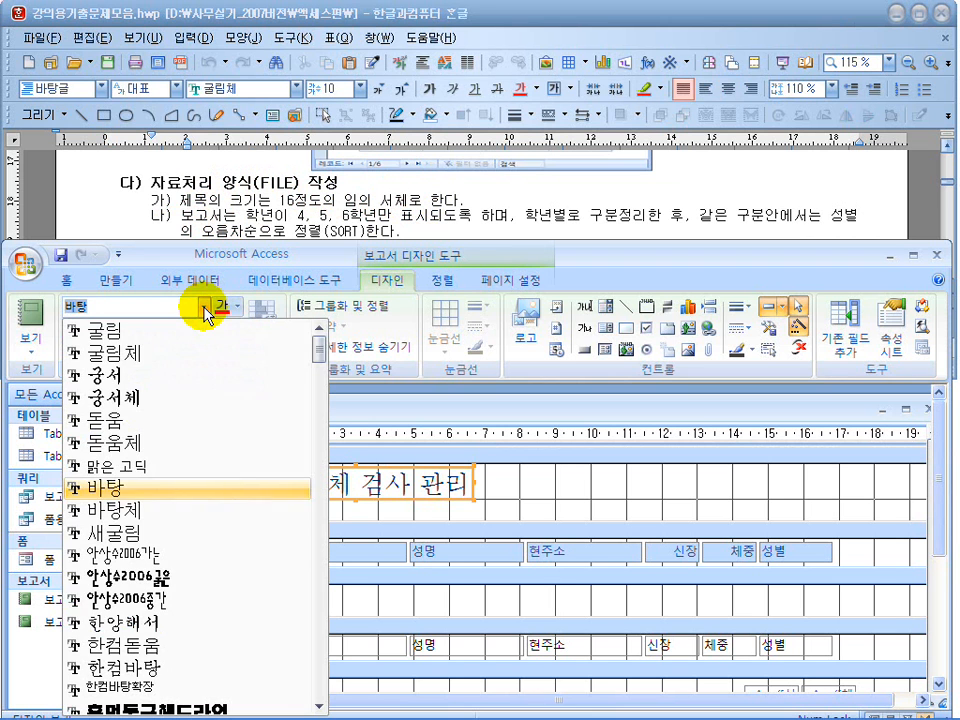
left_click(181, 359)
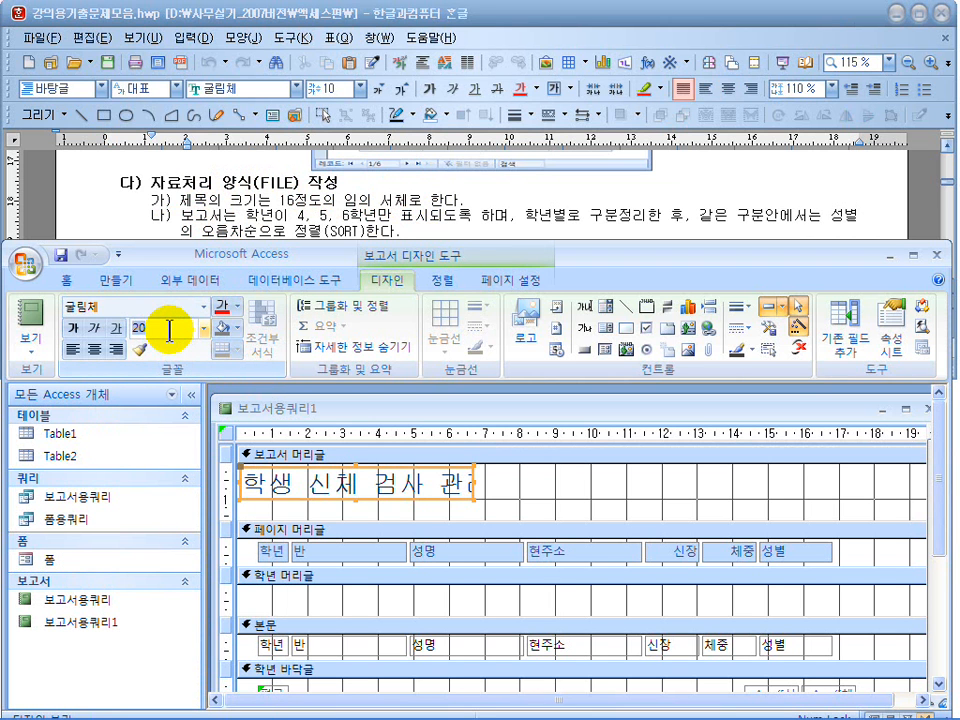
left_click(168, 330)
type("16")
key("Return")
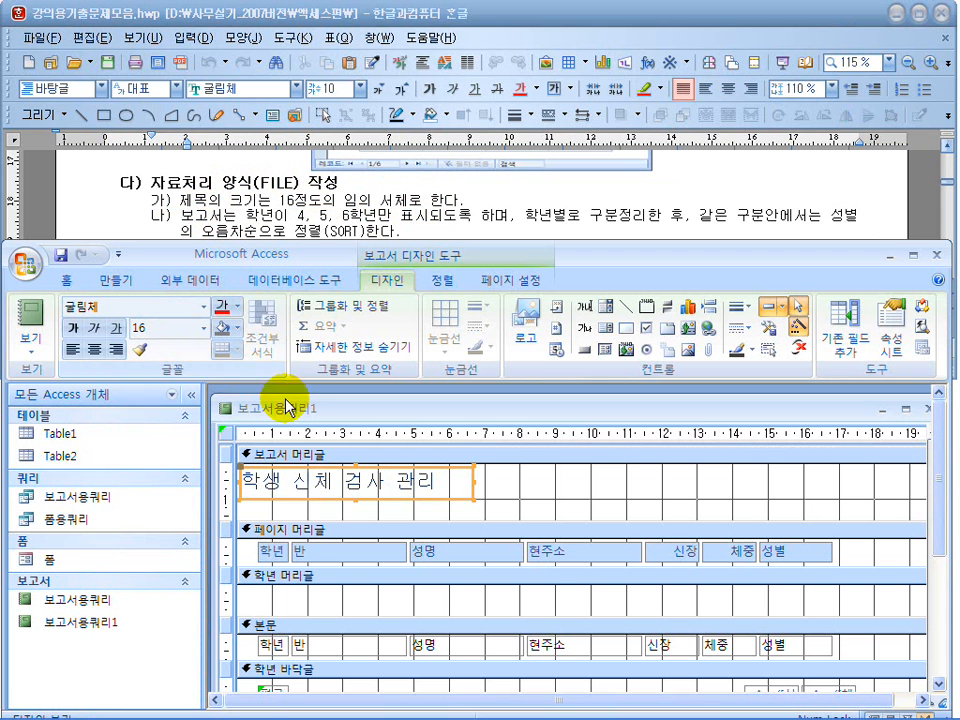
left_click(93, 350)
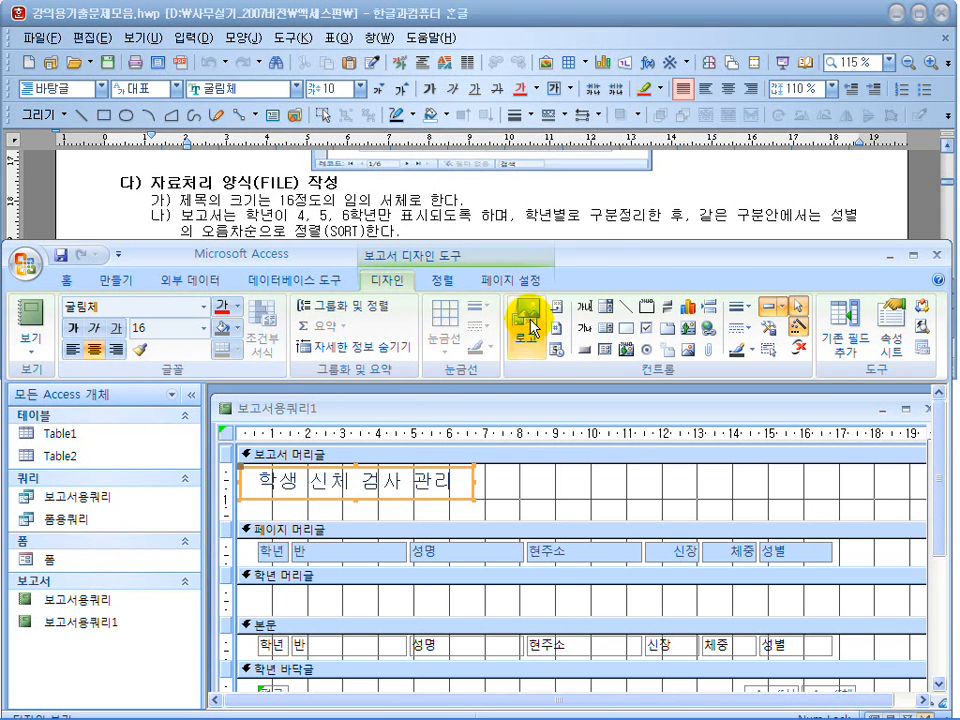
Step: Maximize Access and shift the 신장 and 체중 average text boxes in 학년 바닥글 left to start at about 13 cm
double_click(597, 258)
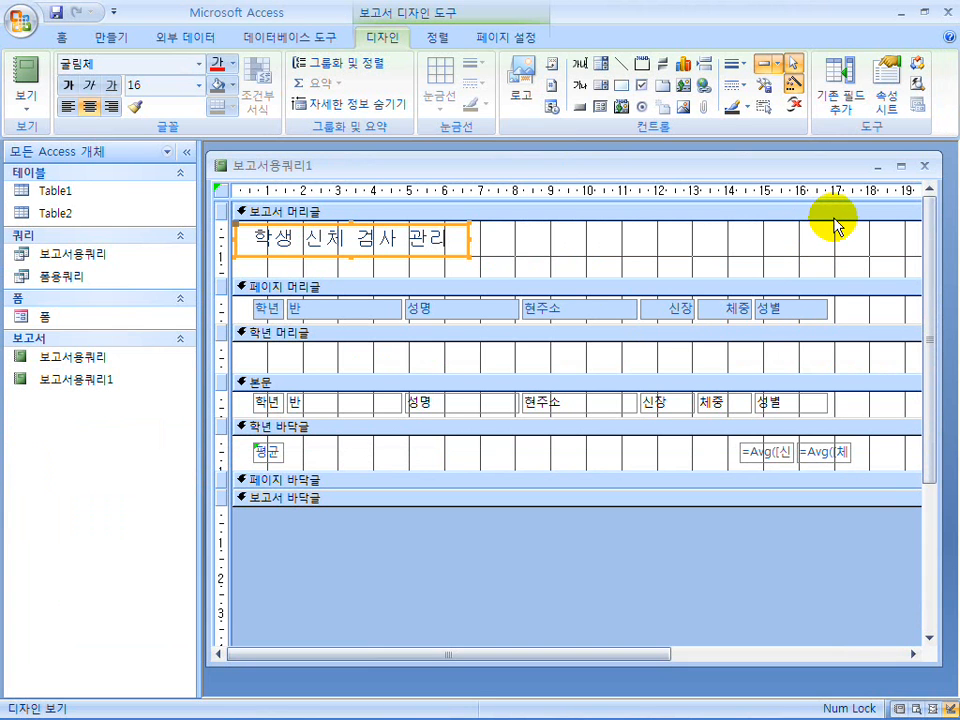
left_click_drag(872, 463, 739, 446)
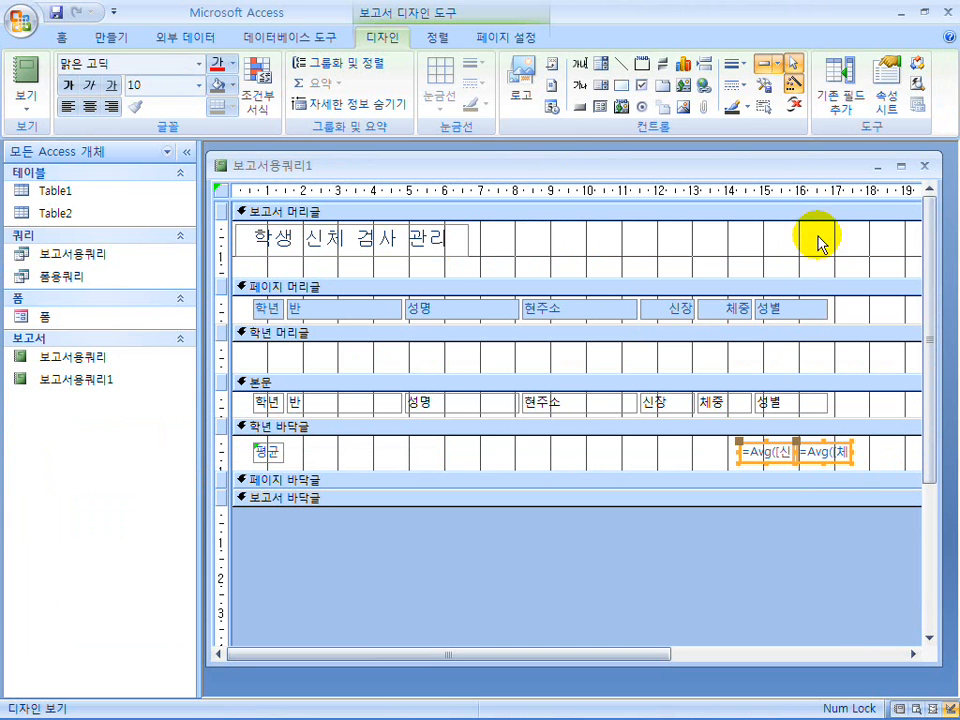
left_click_drag(822, 462, 763, 470)
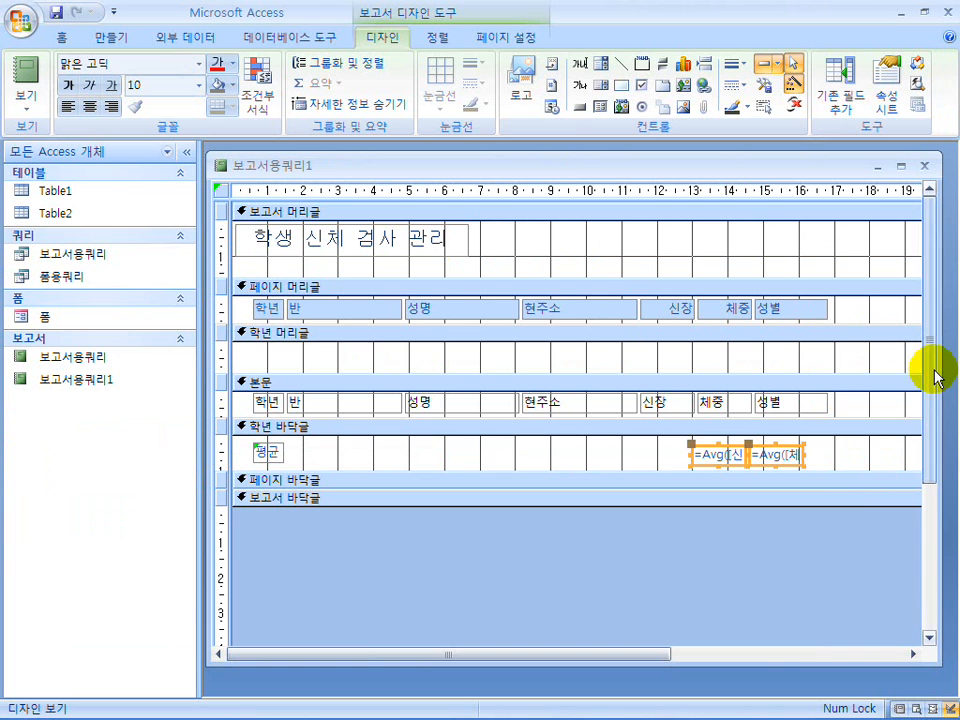
Step: Narrow the report to about 17 cm so its right edge sits just past the 성별 field
left_click_drag(630, 651, 729, 654)
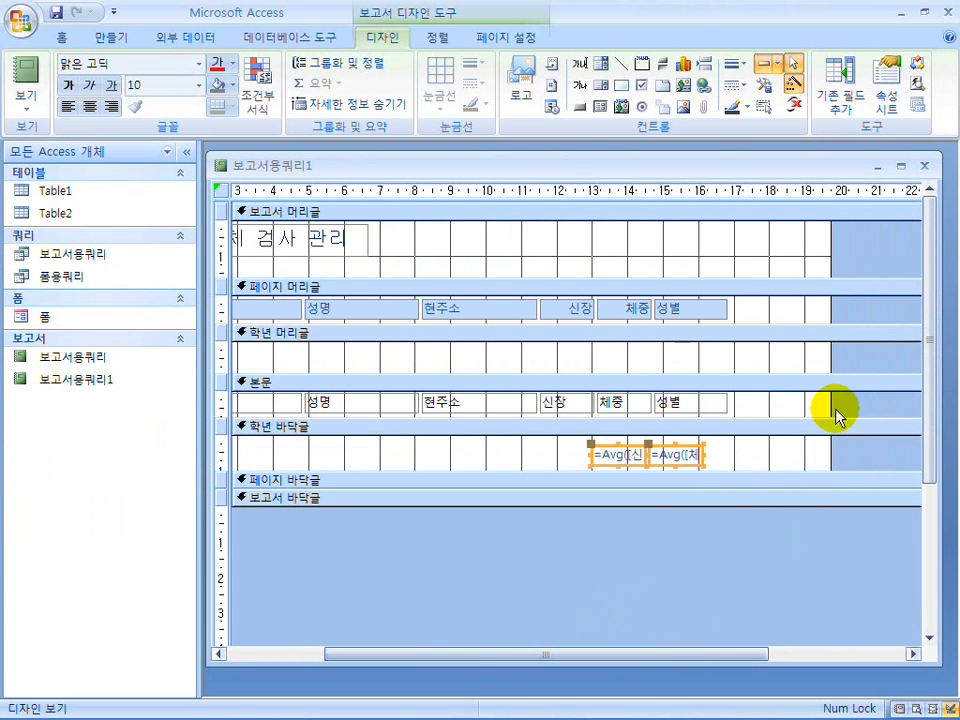
left_click_drag(829, 358, 751, 353)
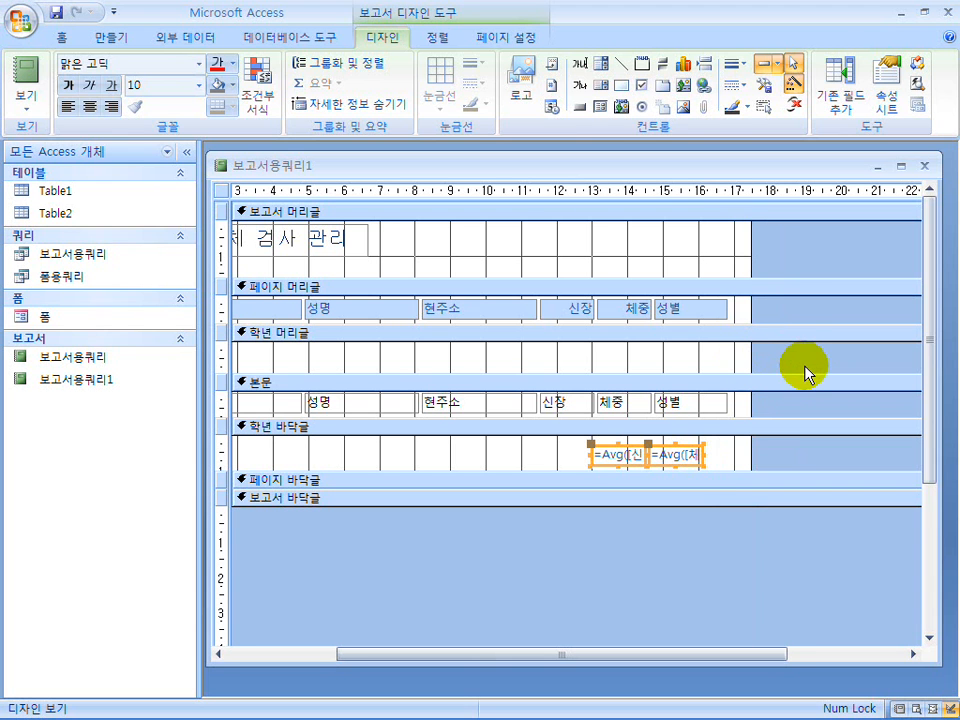
left_click(805, 367)
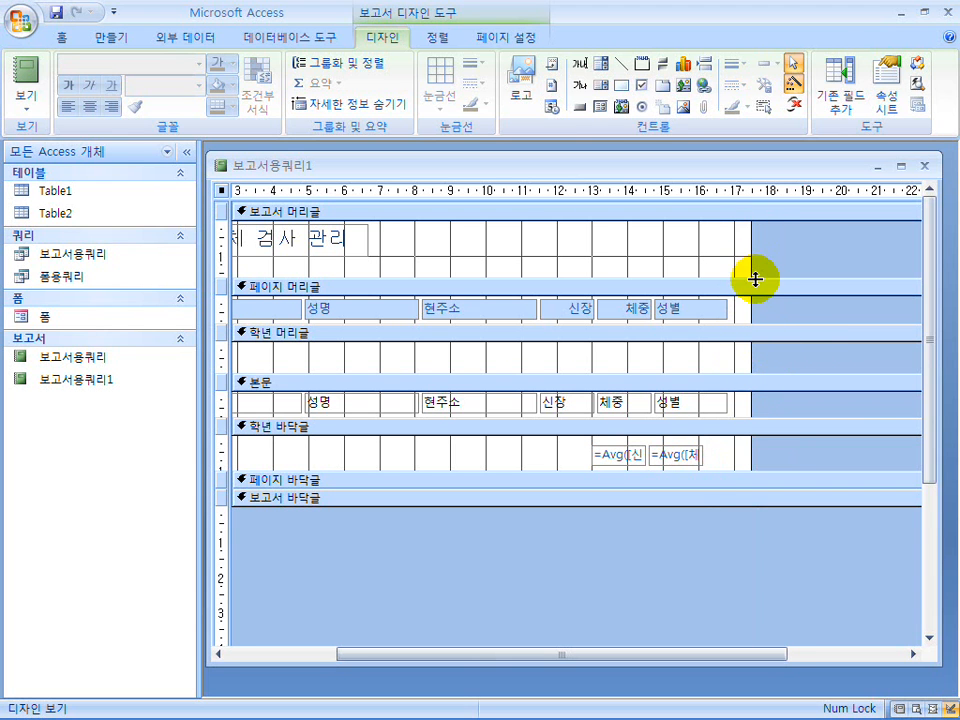
left_click_drag(746, 261, 734, 267)
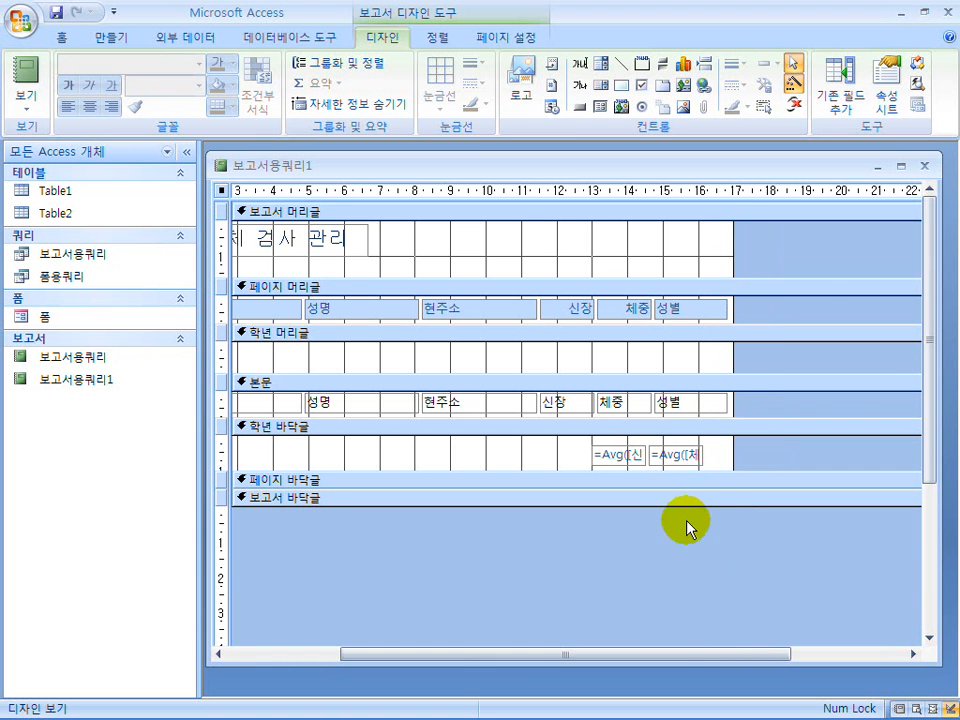
Step: Move the 학생 신체 검사 관리 title to the horizontal middle of the 보고서 머리글 section
left_click_drag(675, 651, 425, 645)
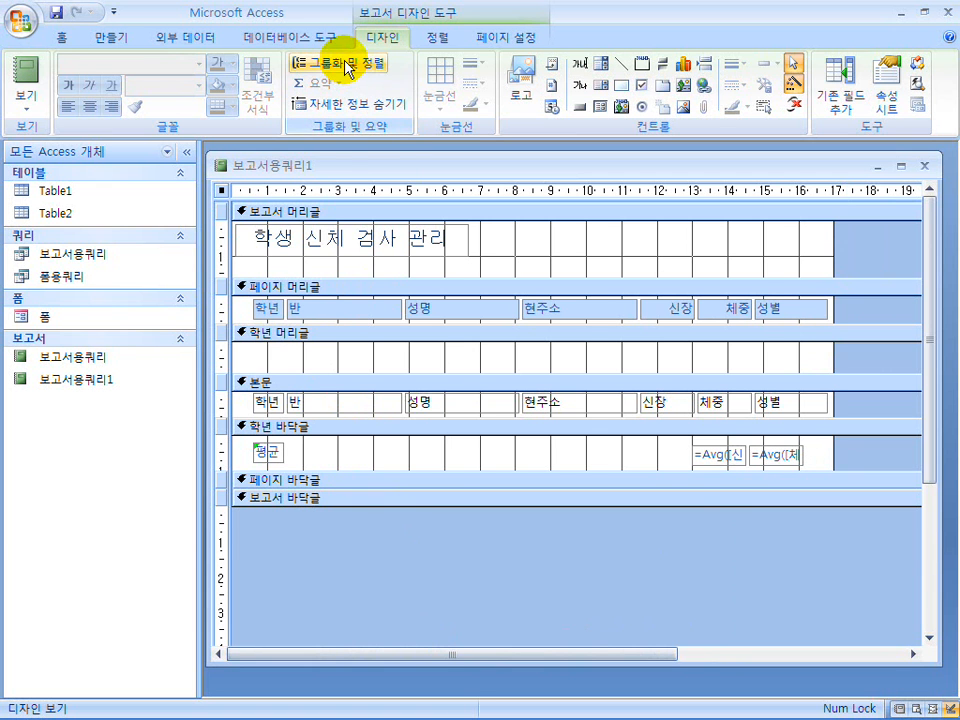
left_click_drag(381, 253, 560, 256)
Step: Check how the title 학생 신체 검사 관리 is laid out in the exam document's sample report
double_click(608, 13)
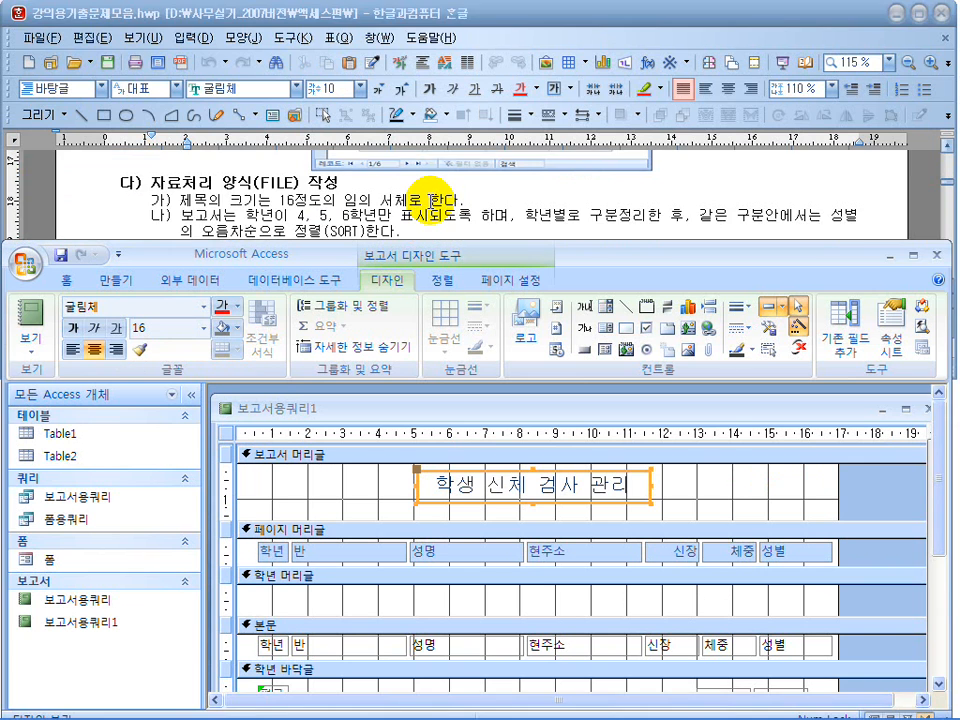
left_click(437, 203)
scroll(437, 205, "down", 2)
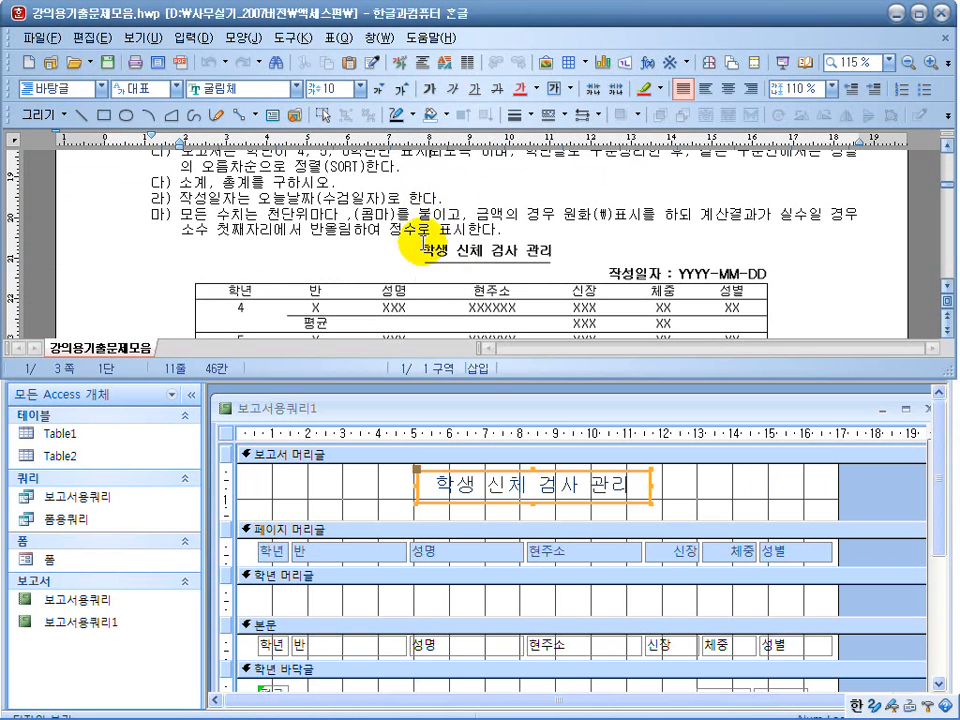
Step: Try a drawn line about 7 cm long beneath the report title in place of the text underline, and delete that line
left_click(660, 505)
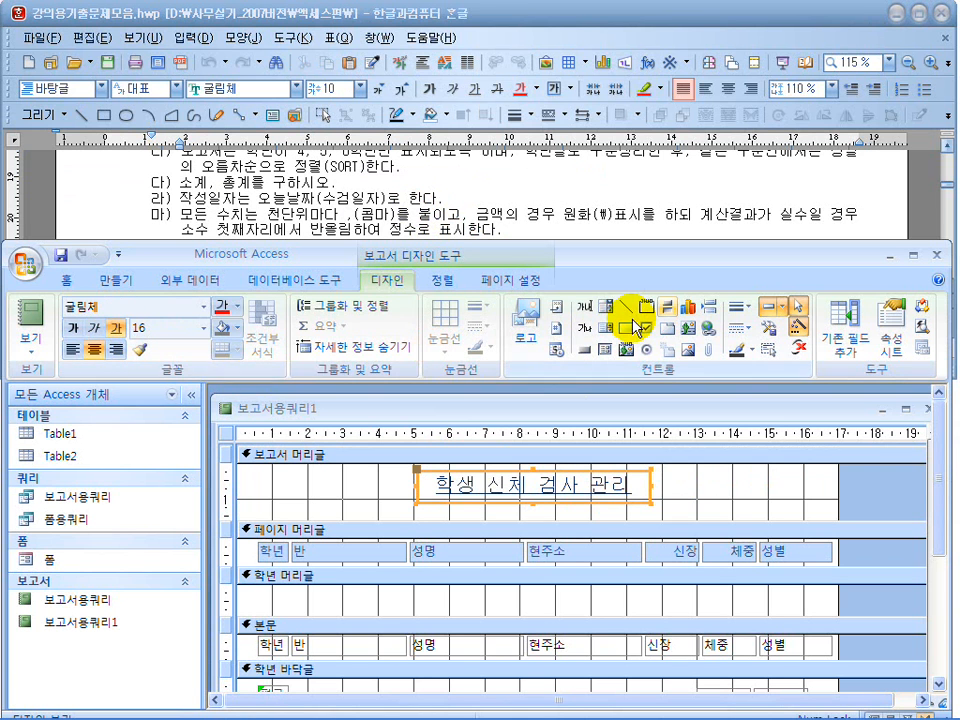
left_click(116, 328)
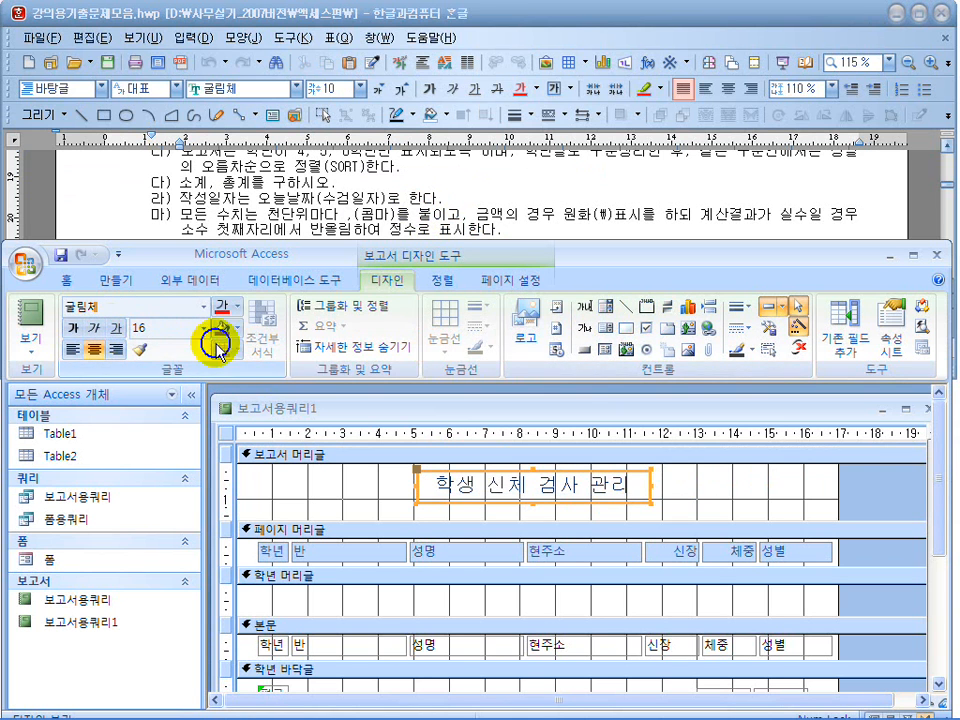
left_click(625, 306)
mouse_move(657, 505)
left_mouse_down()
mouse_move(392, 501)
mouse_move(410, 507)
left_mouse_up()
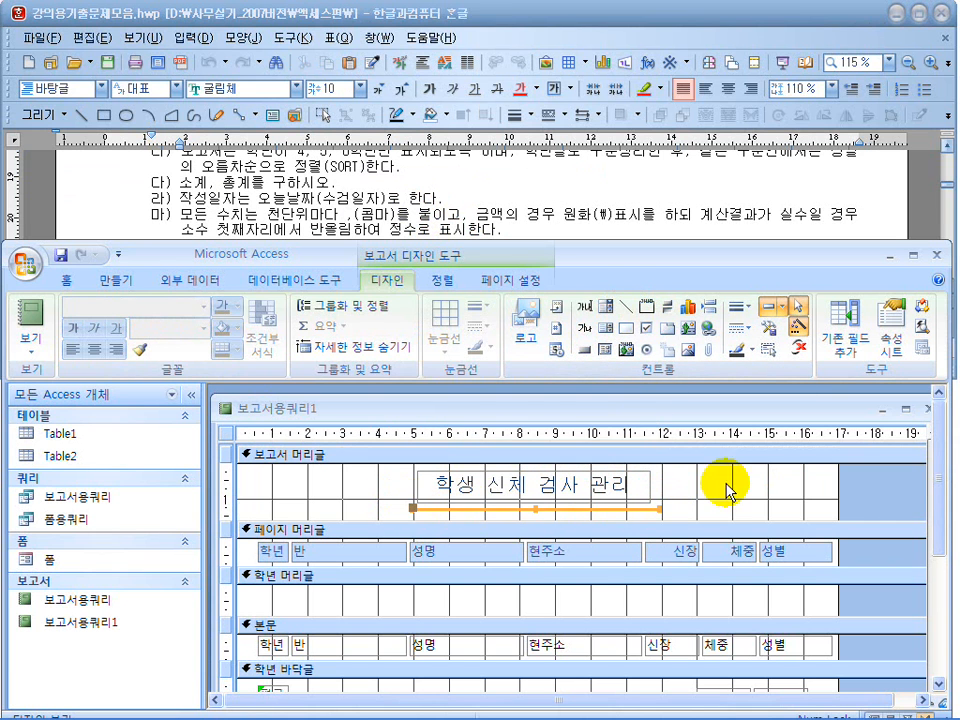
left_click(557, 521)
left_click(552, 510)
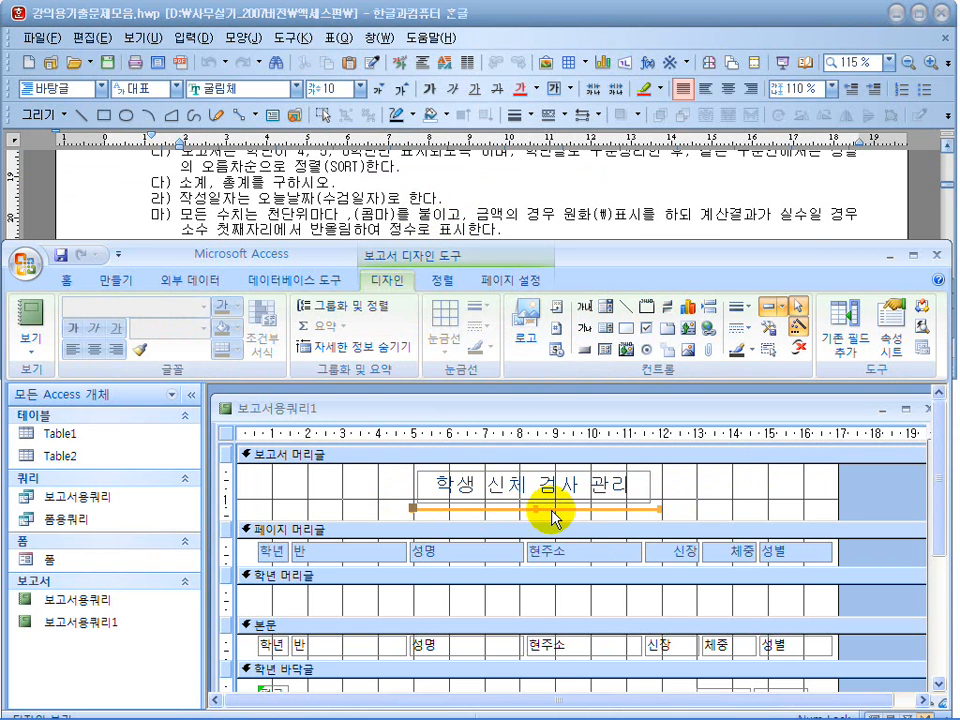
key("Delete")
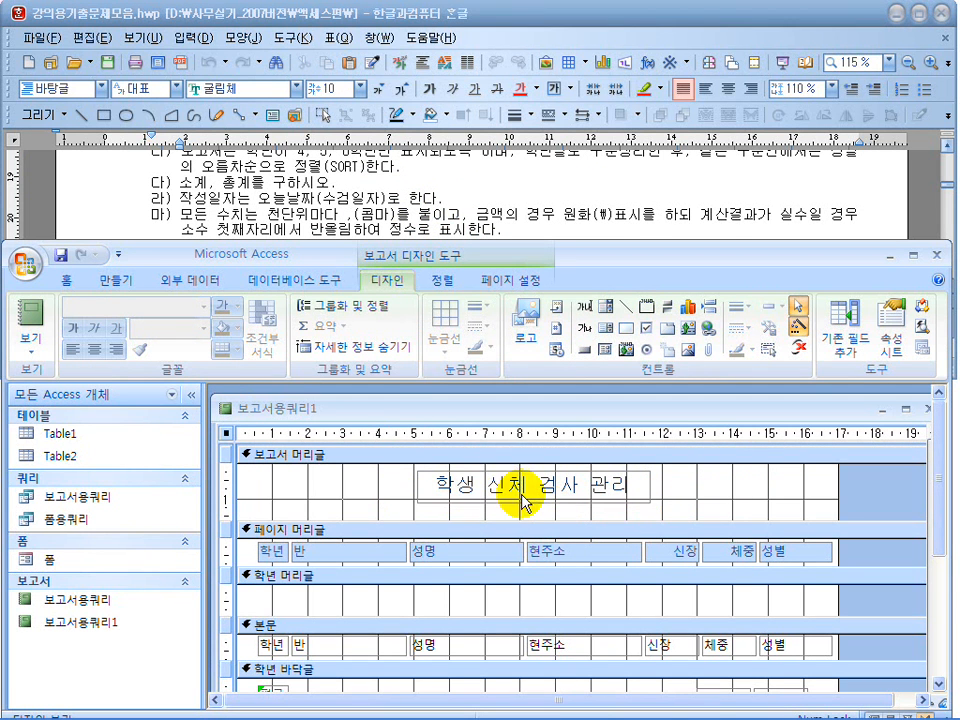
Step: Underline the 학생 신체 검사 관리 title text in 보고서 머리글 and maximize Access
left_click(521, 499)
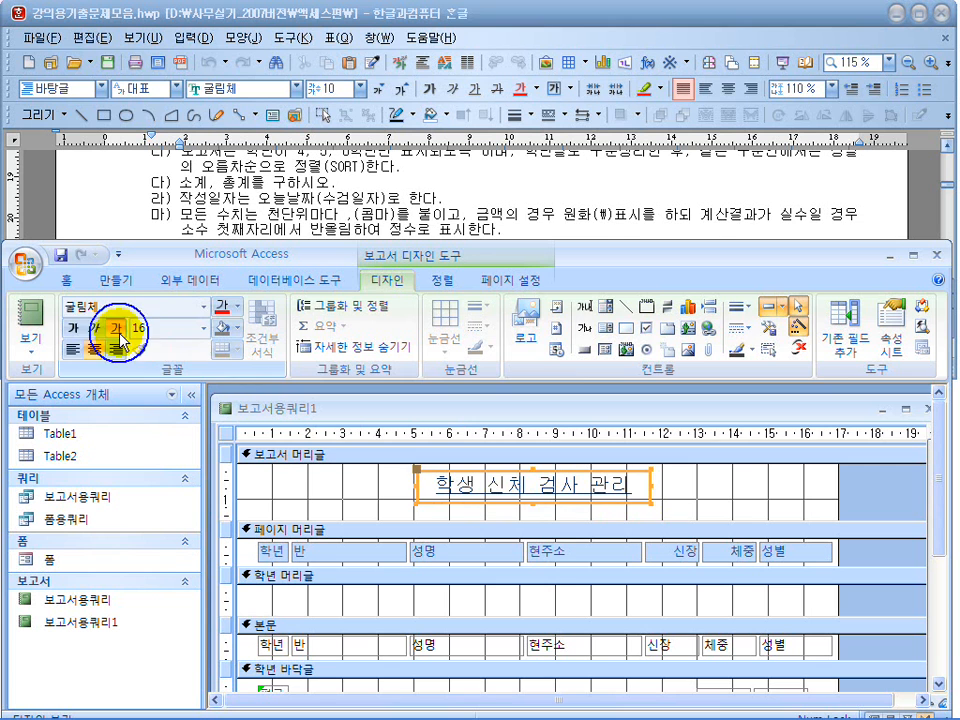
left_click(320, 489)
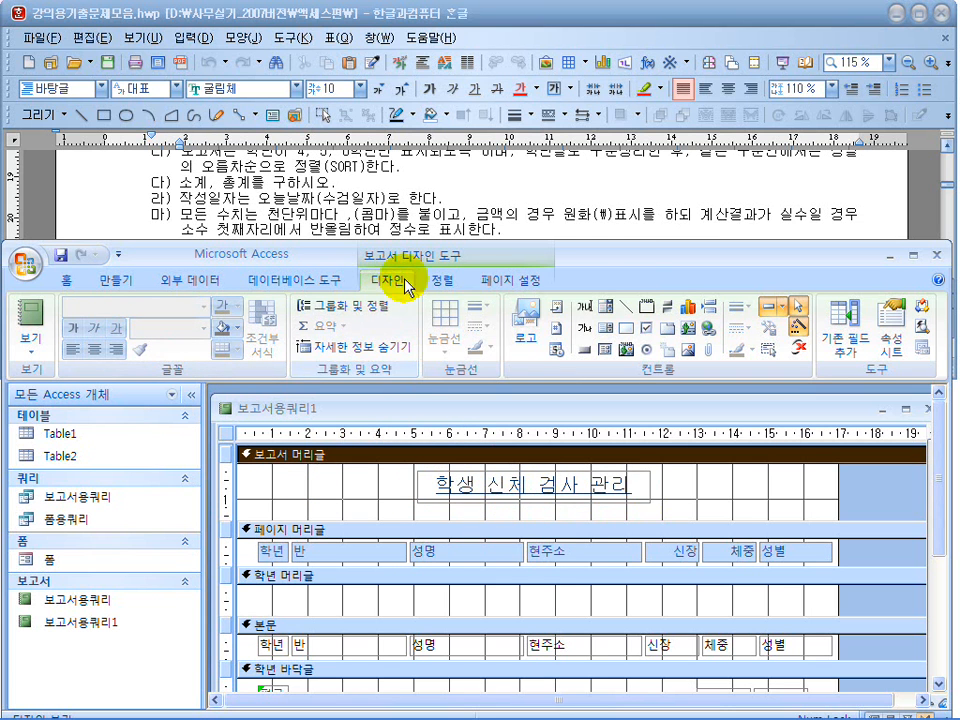
double_click(628, 252)
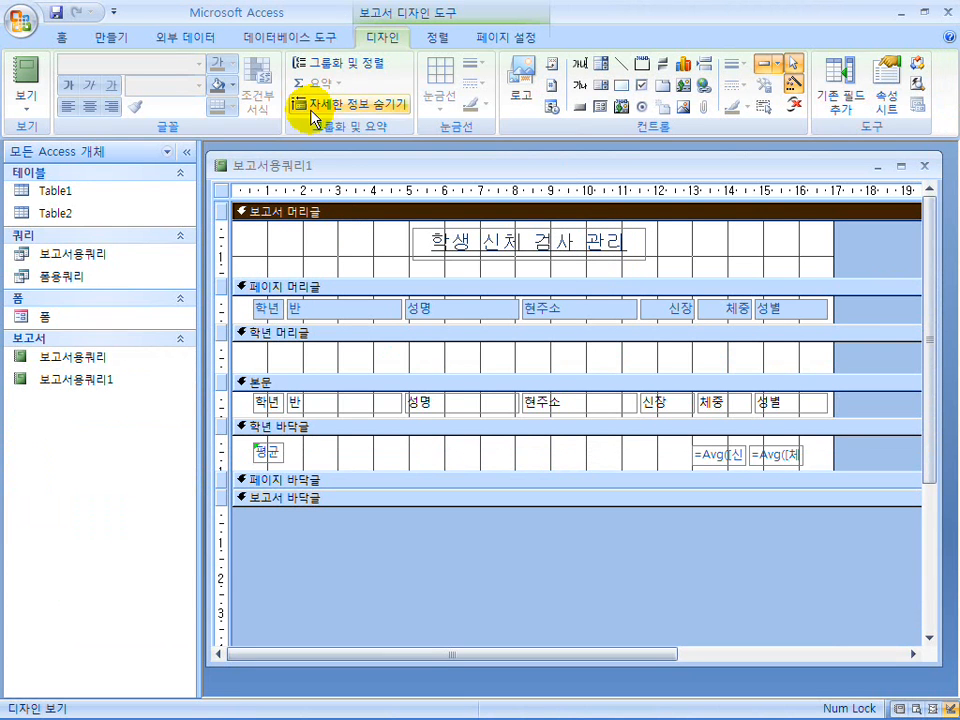
Step: Show the grouping and sorting details for 학년 and set that group to 머리글 구역 표시 안 함
left_click(340, 68)
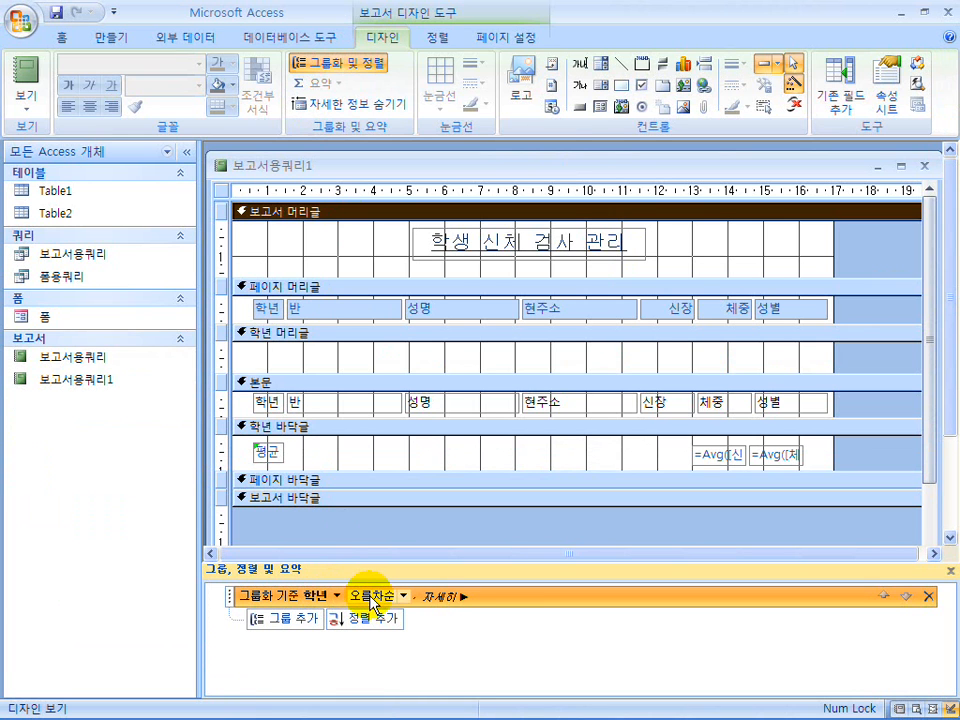
left_click(438, 597)
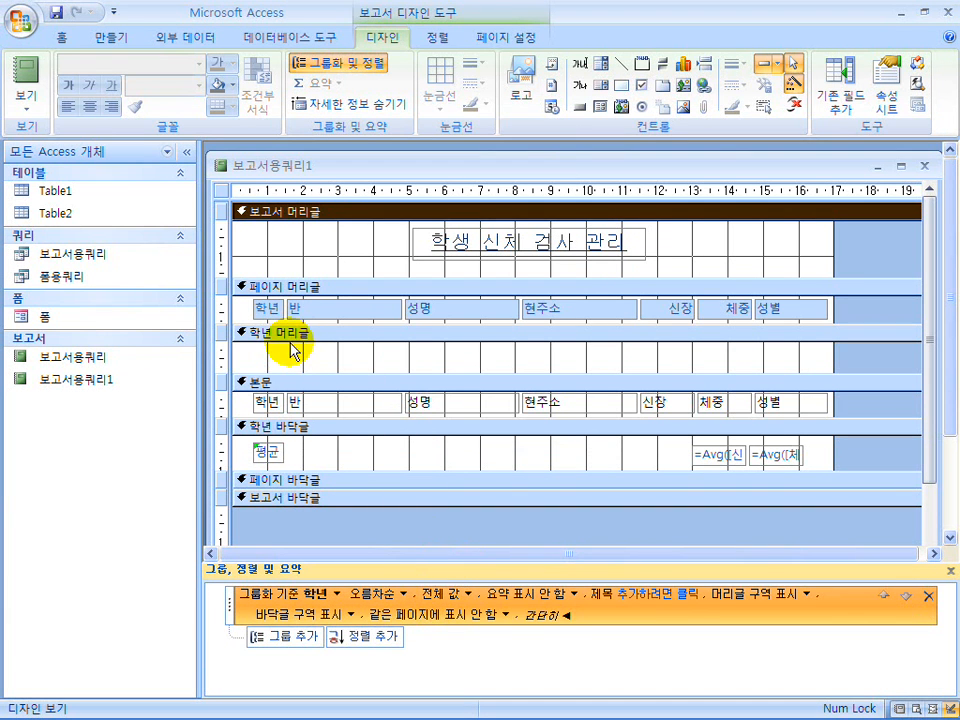
left_click(806, 594)
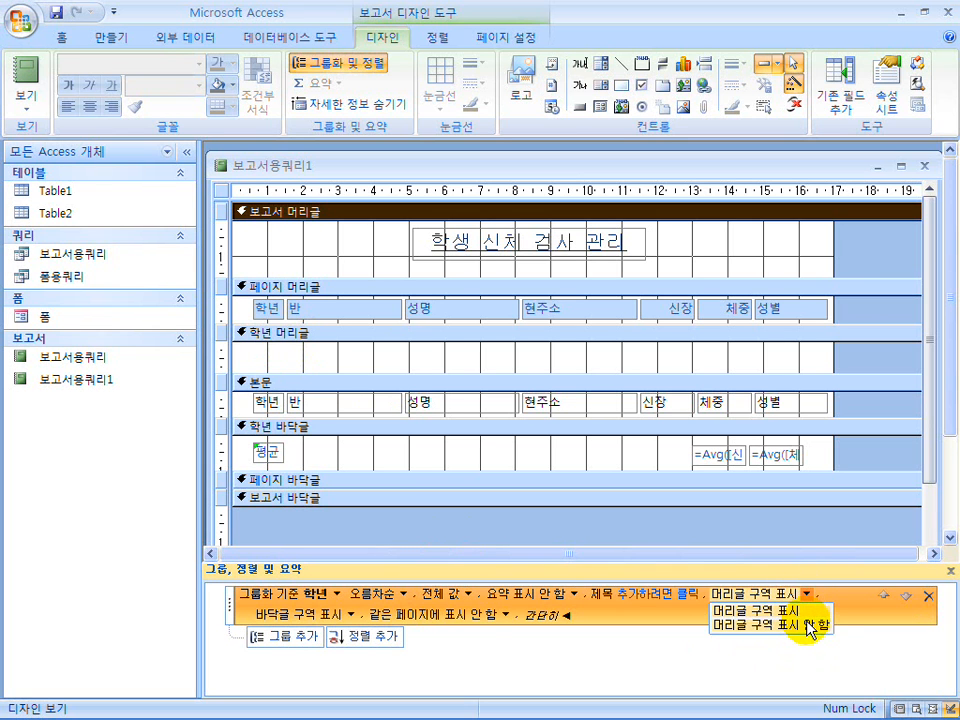
left_click(810, 630)
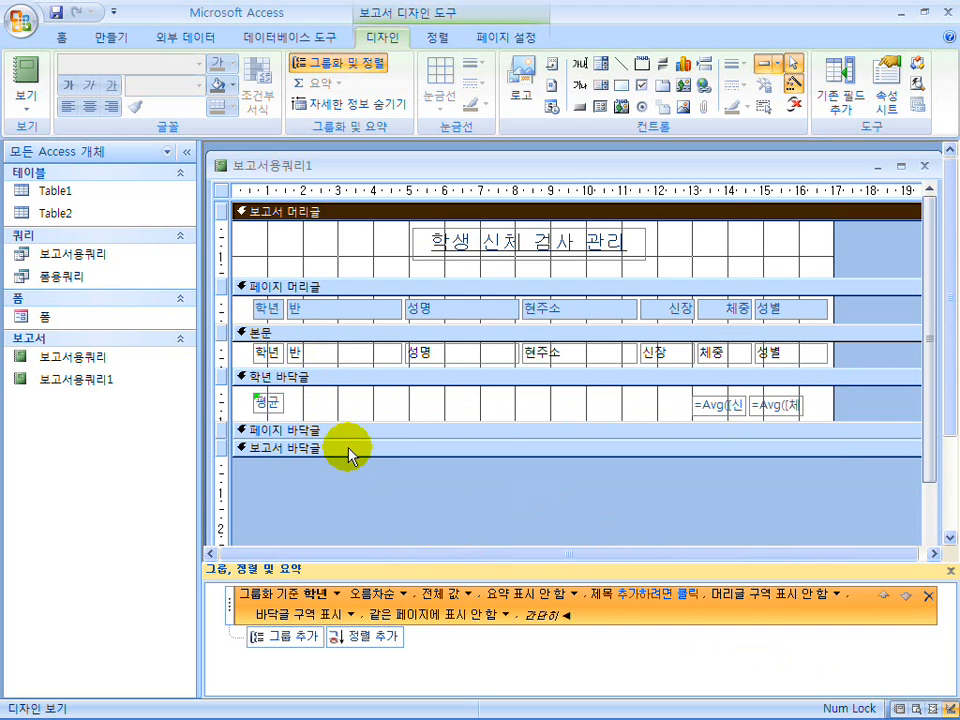
mouse_move(348, 438)
left_mouse_down()
mouse_move(348, 490)
mouse_move(360, 437)
left_mouse_up()
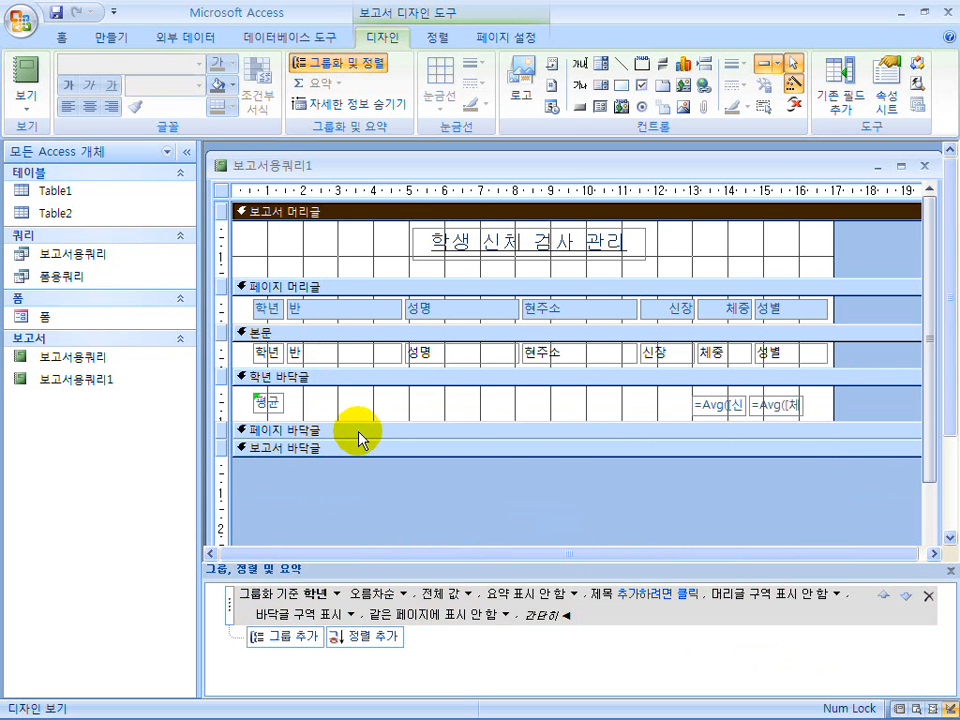
Step: Switch to the exam document and check its requirement for grouping by 학년 and sorting within each group
mouse_move(448, 708)
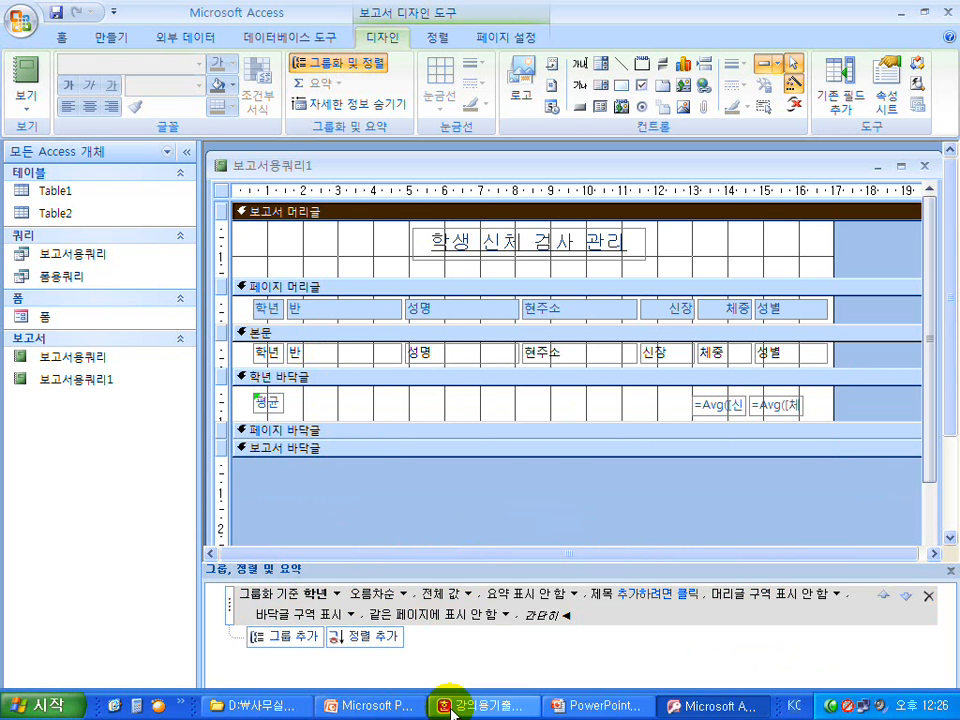
left_click(596, 708)
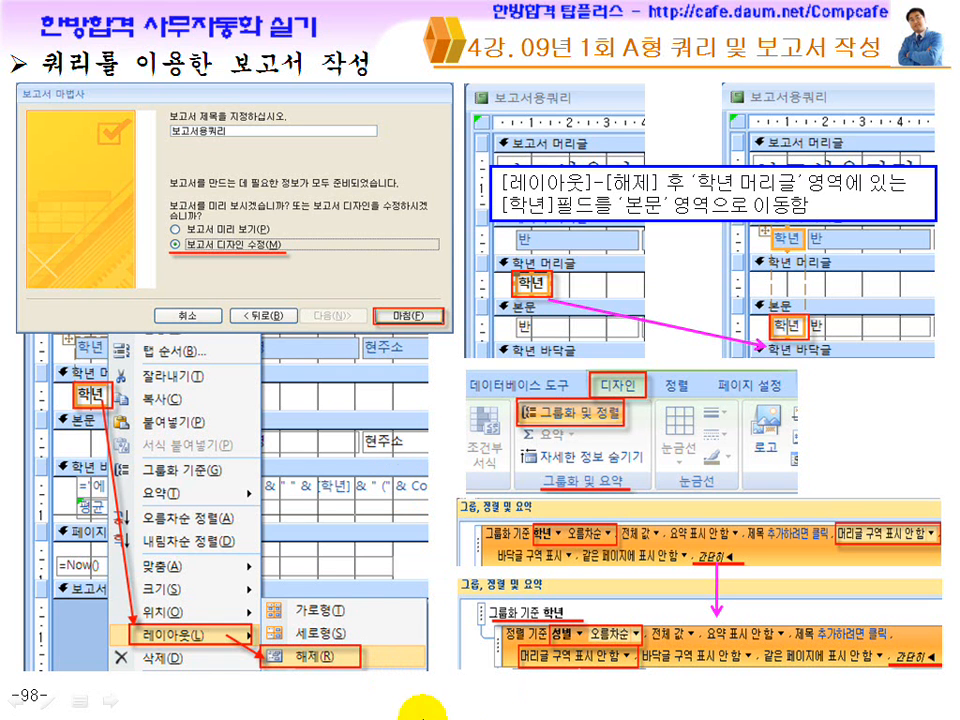
key("super")
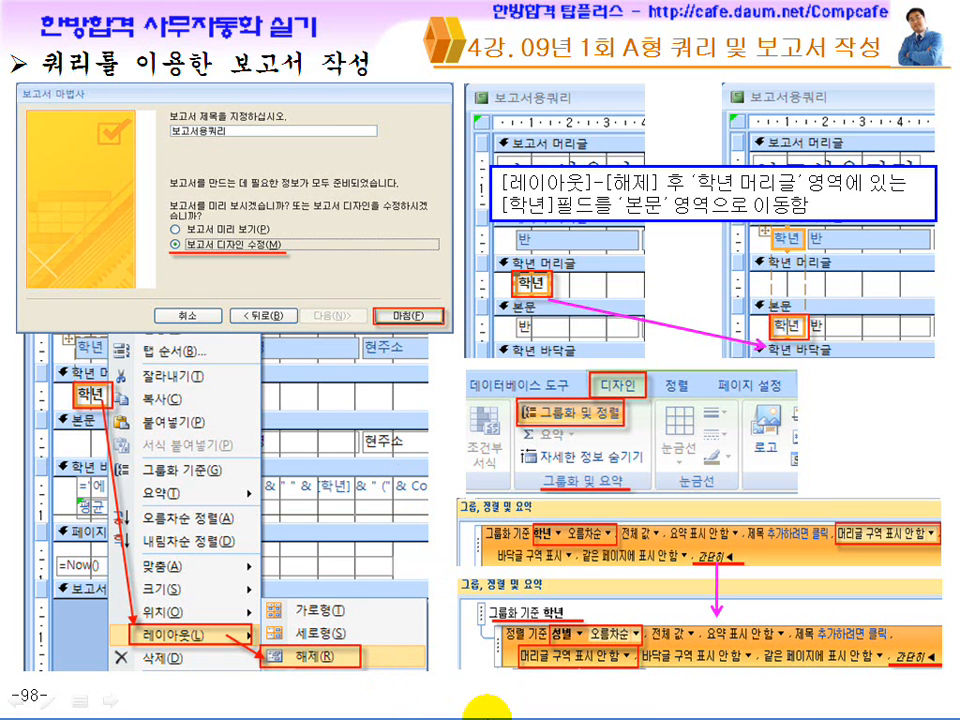
left_click(489, 703)
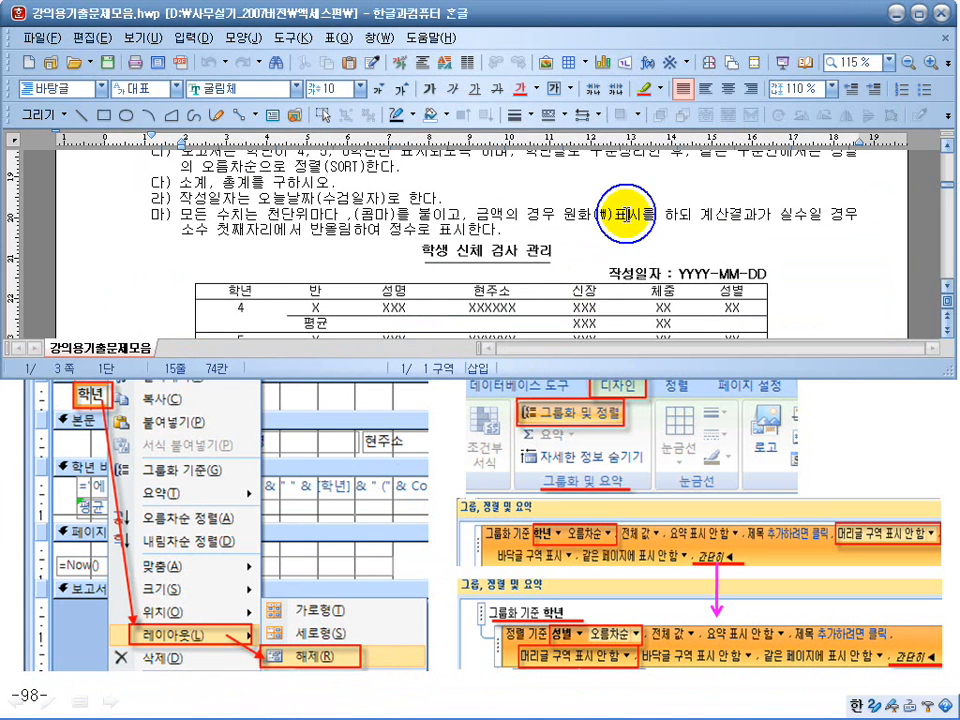
scroll(627, 213, "up", 2)
left_click_drag(538, 214, 658, 214)
left_click_drag(765, 217, 849, 217)
left_click(272, 221)
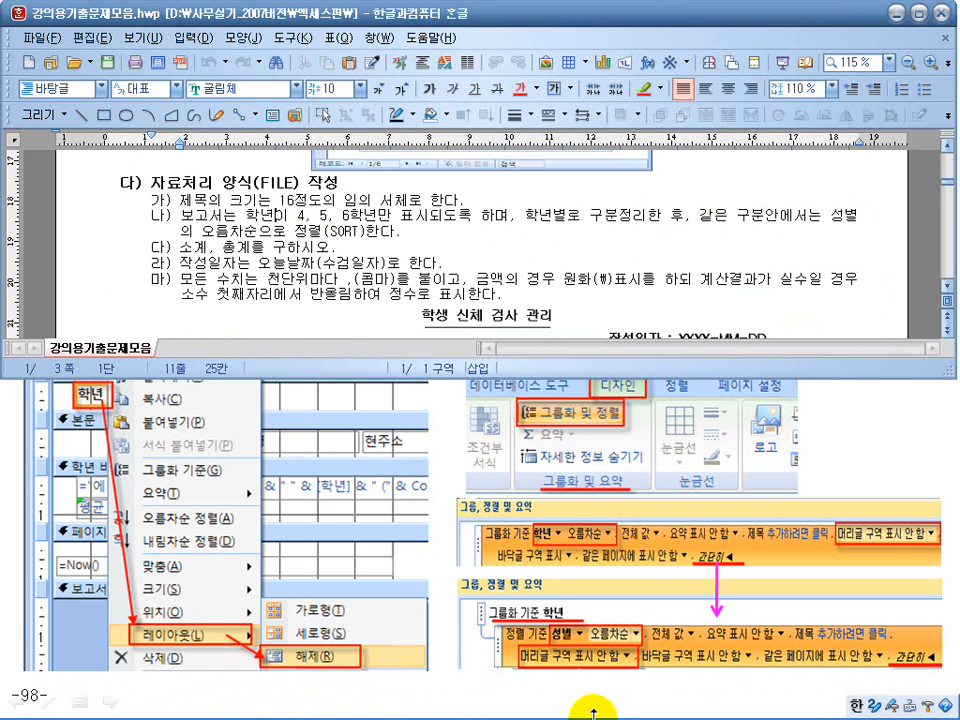
Step: Return to Access and add a group level on 성별 beneath the 학년 group
left_click(715, 705)
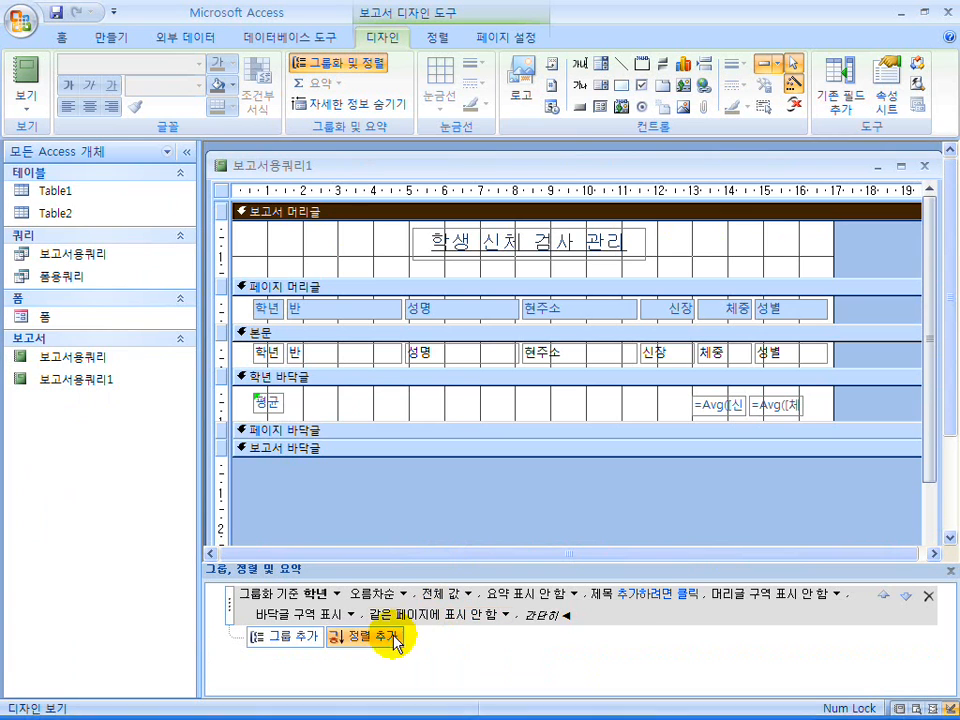
left_click(302, 645)
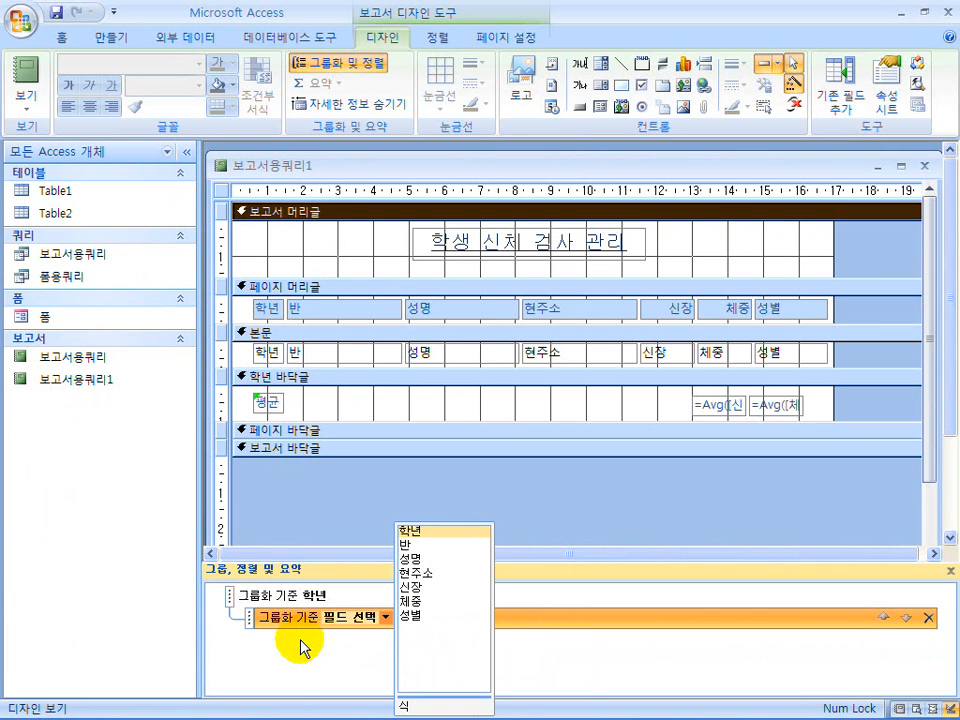
left_click(413, 616)
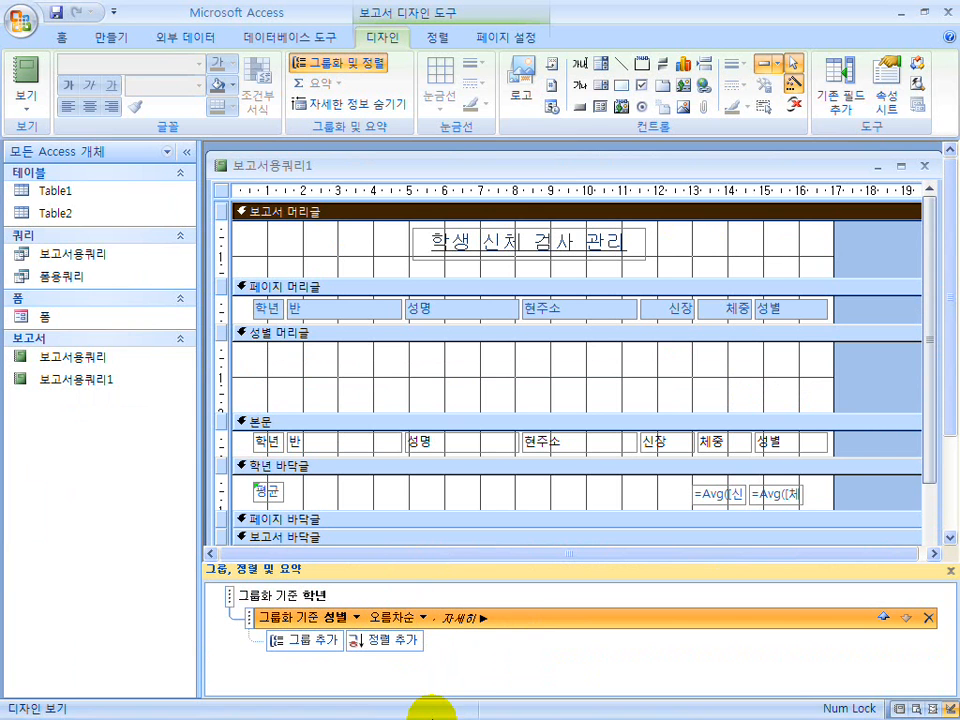
Step: Check the required sort direction in the exam document and keep the 성별 level in Access at 오름차순
left_click(385, 702)
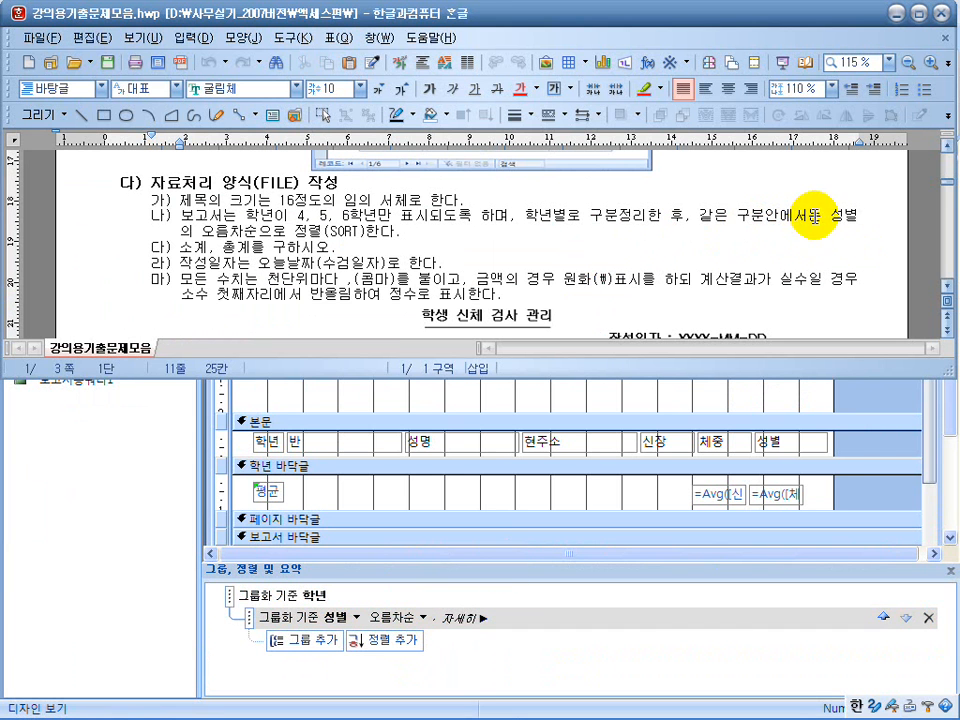
left_click_drag(215, 231, 301, 232)
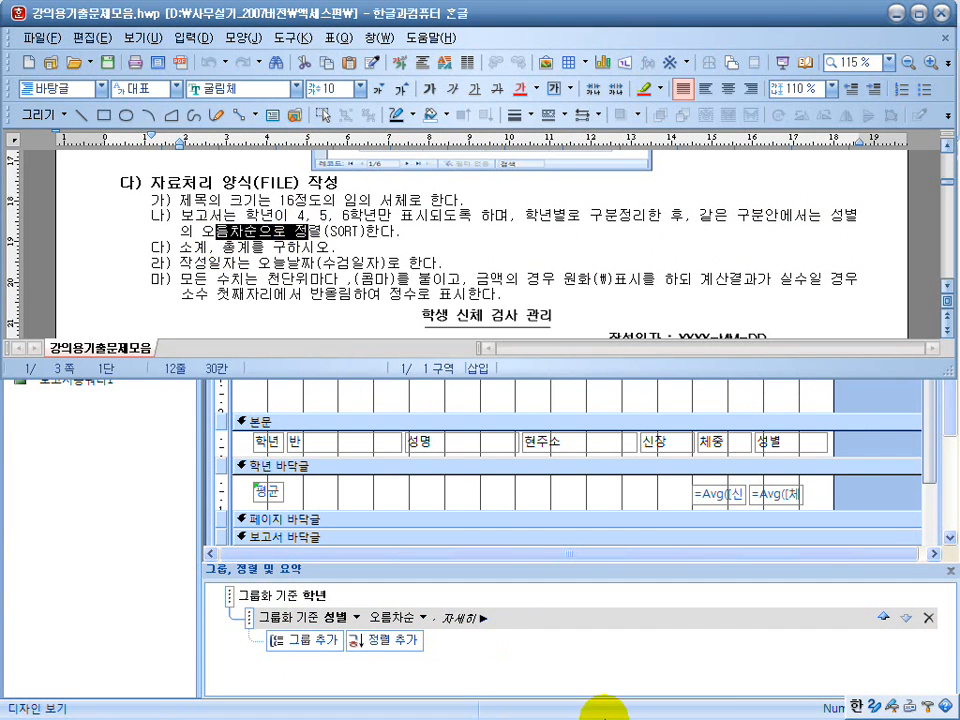
left_click(684, 703)
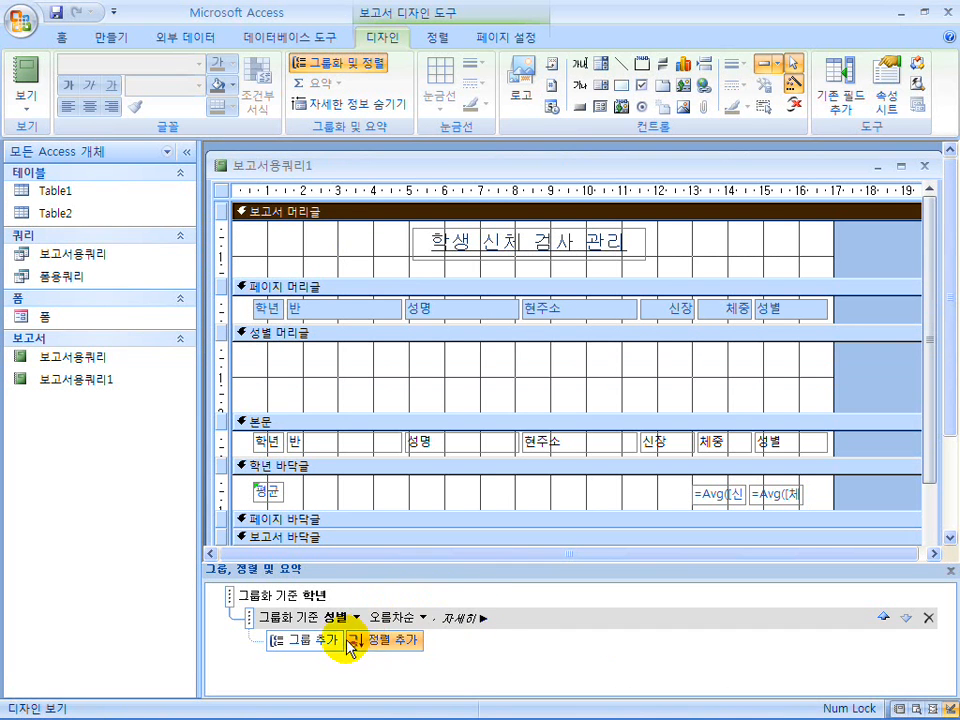
left_click(422, 617)
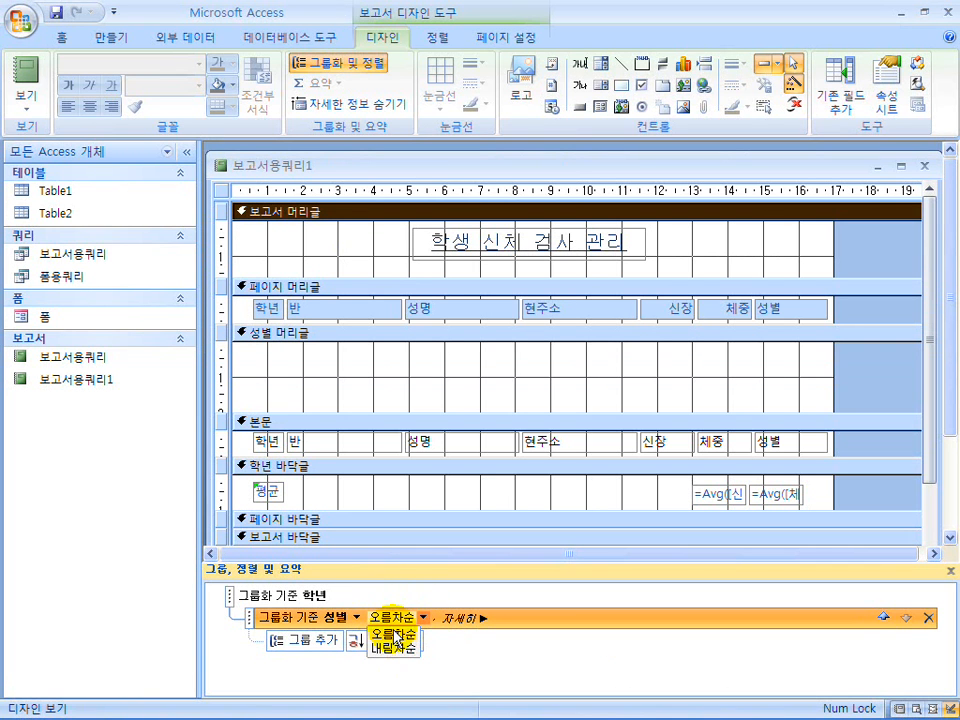
left_click(395, 620)
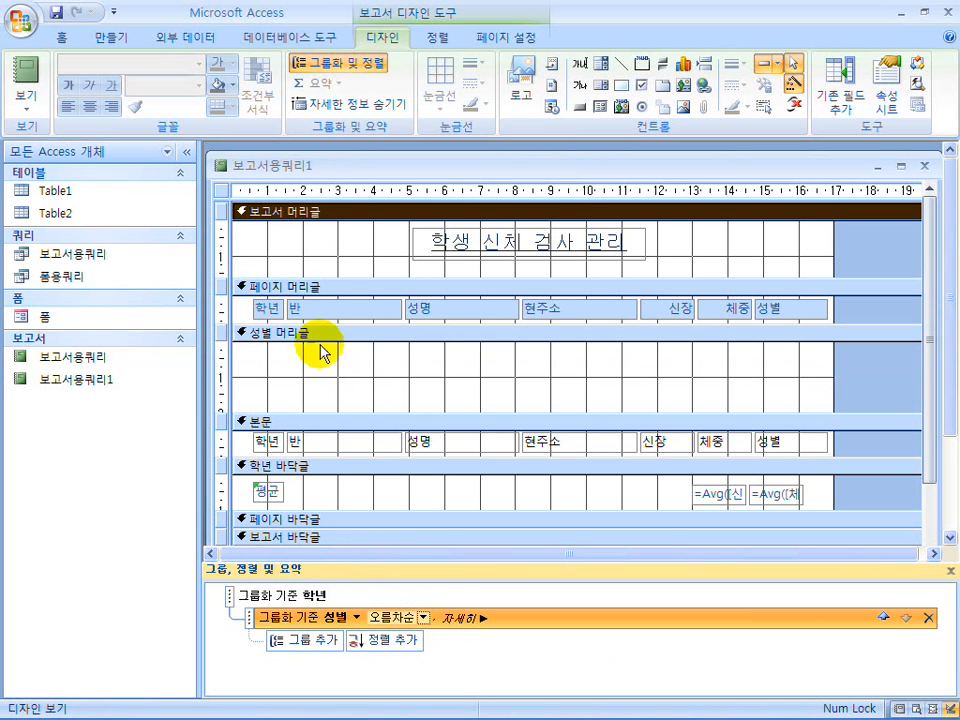
Step: Set the 성별 level to 머리글 구역 표시 안 함 and display the result in report view
left_click_drag(351, 422, 369, 372)
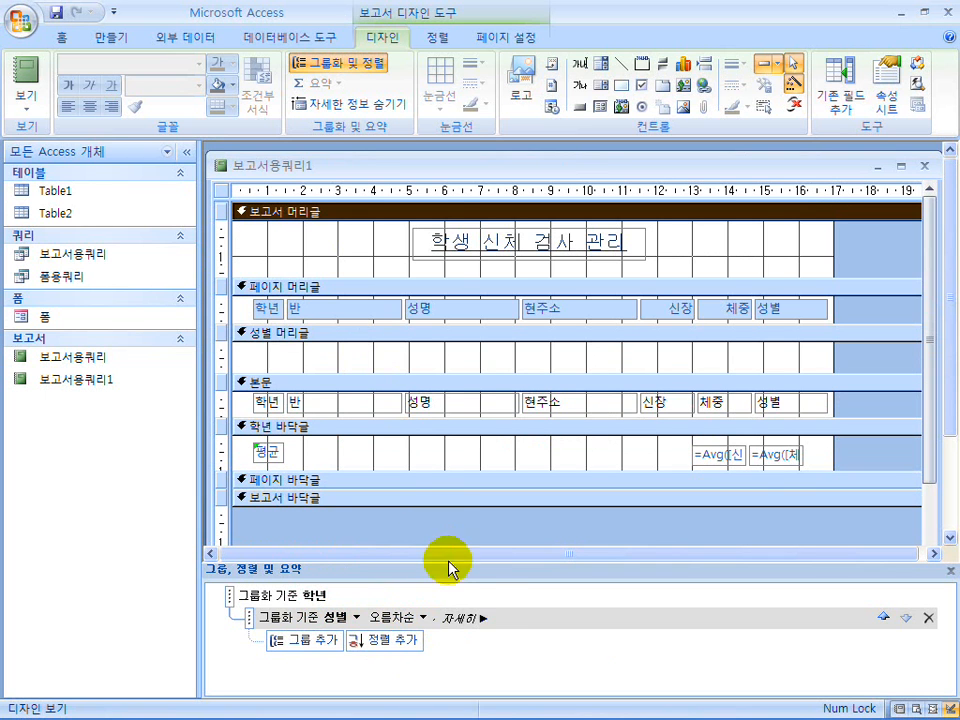
left_click(463, 618)
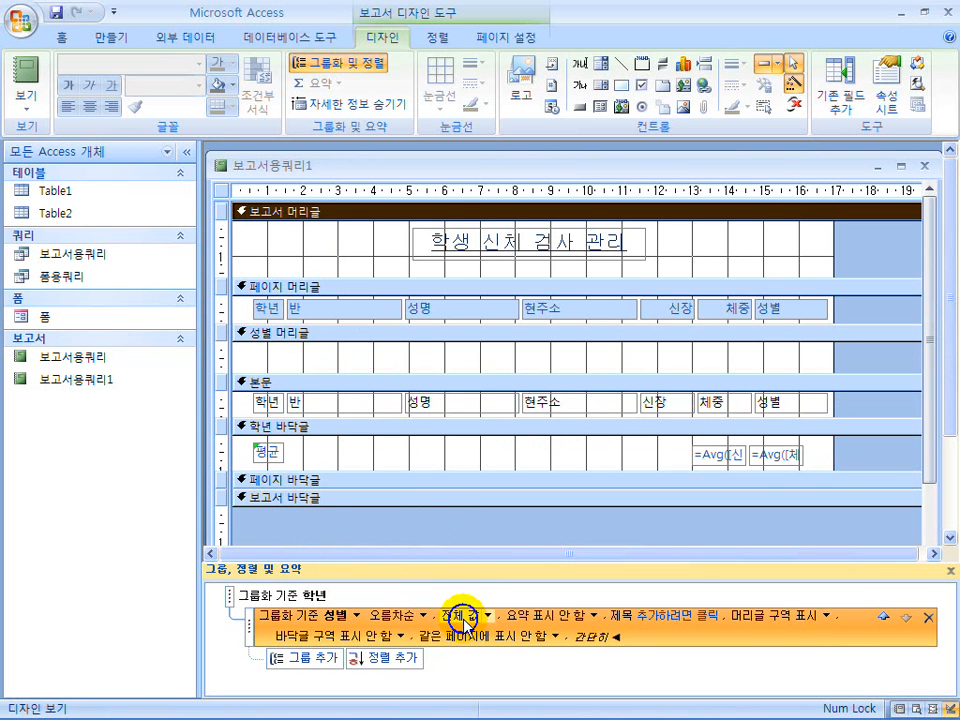
left_click(826, 617)
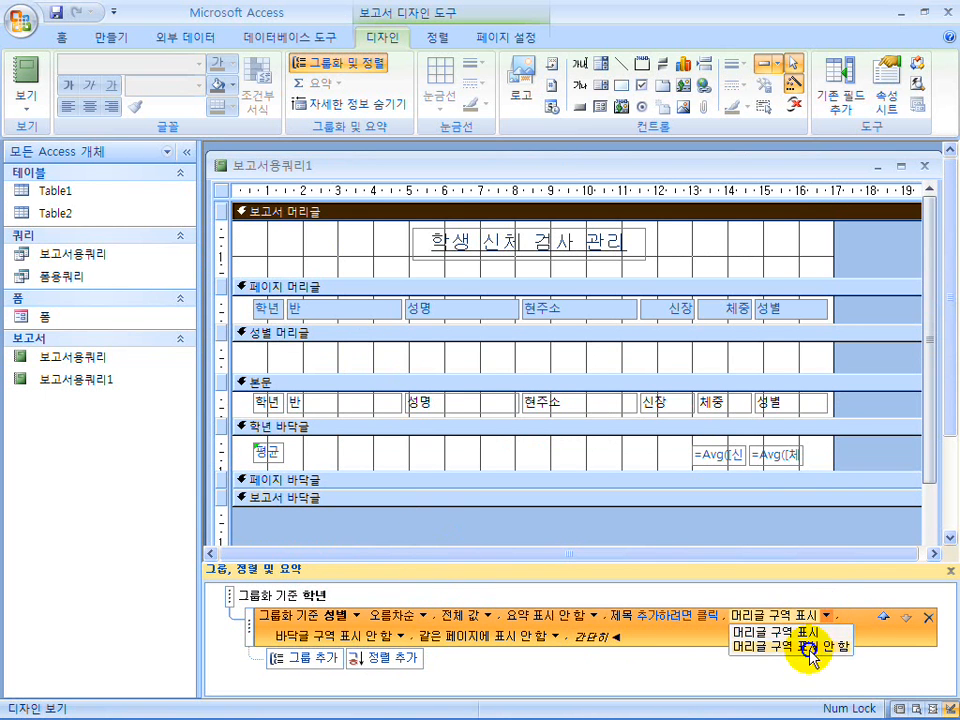
left_click(808, 643)
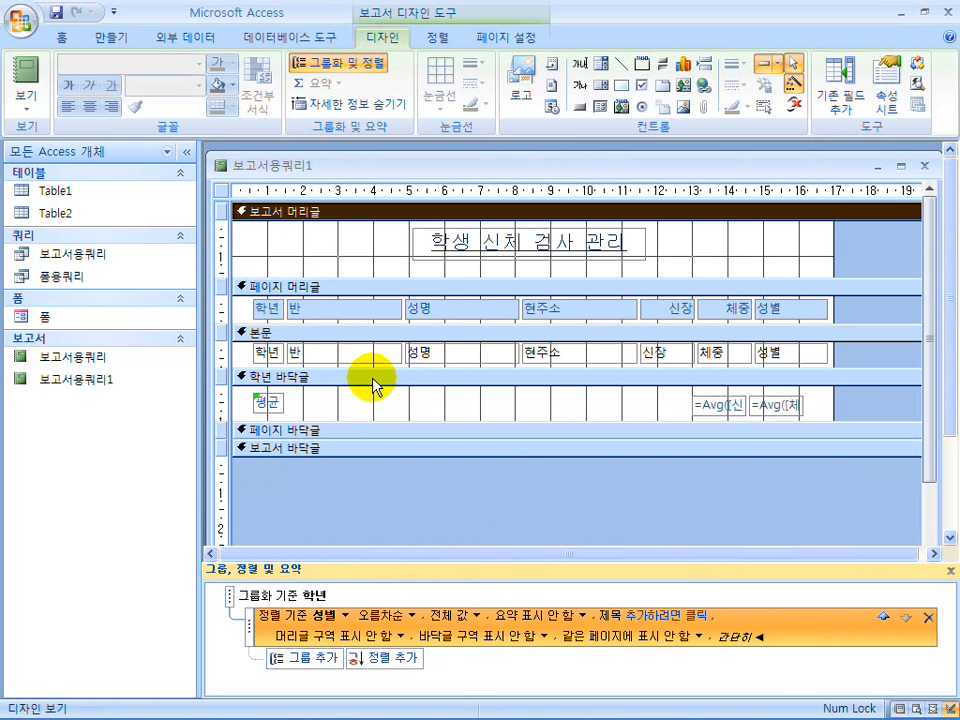
left_click(25, 88)
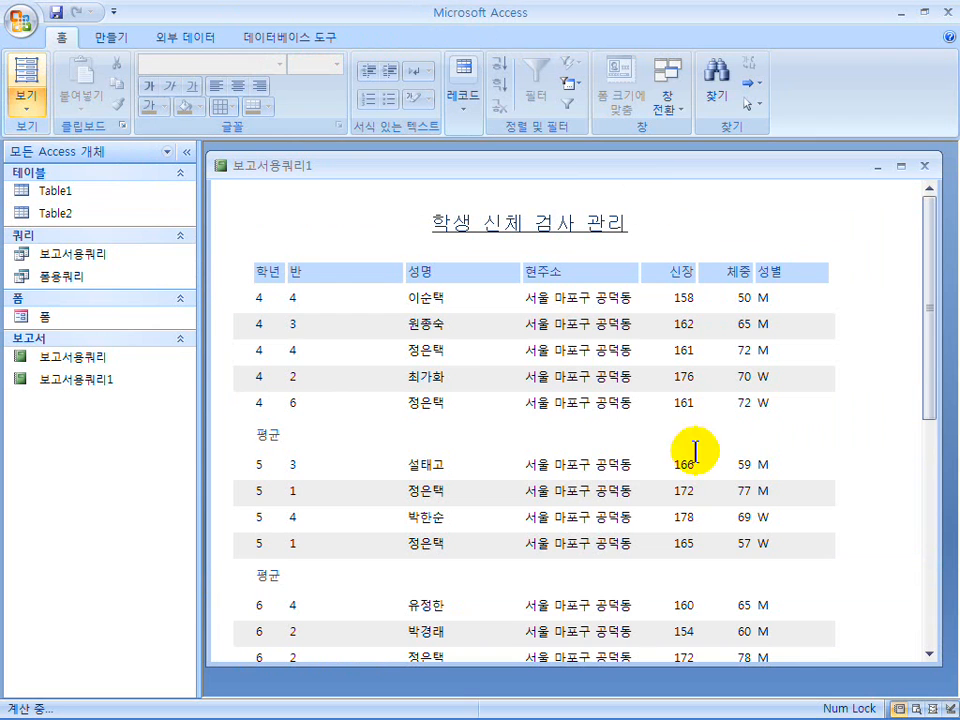
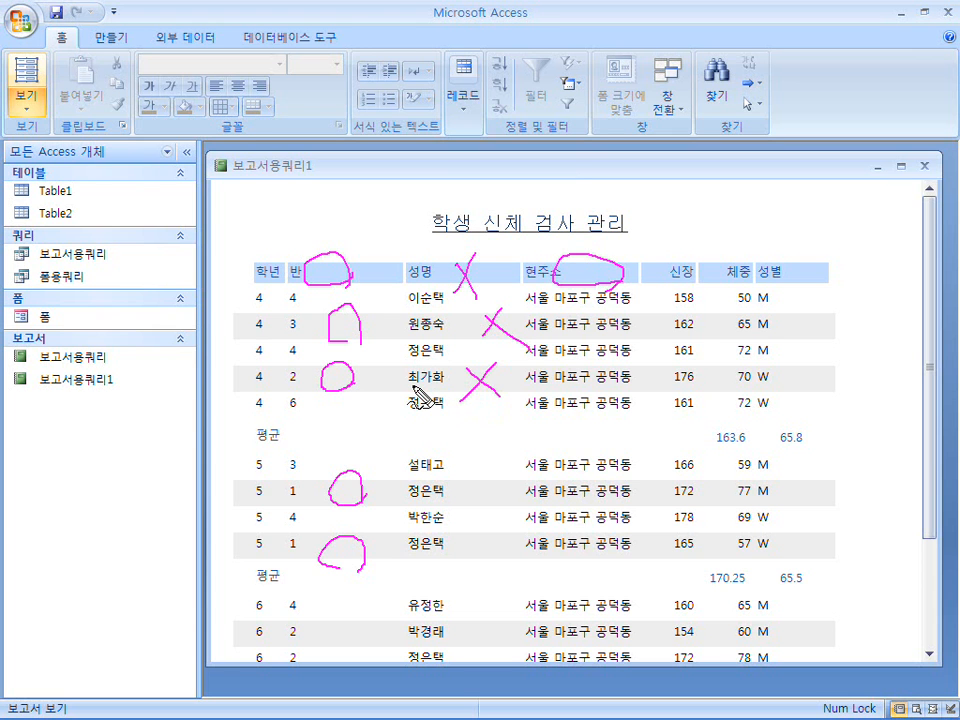
Step: Permanently delete the 보고서용쿼리 report and keep 보고서용쿼리1
left_click(88, 358)
right_click(88, 358)
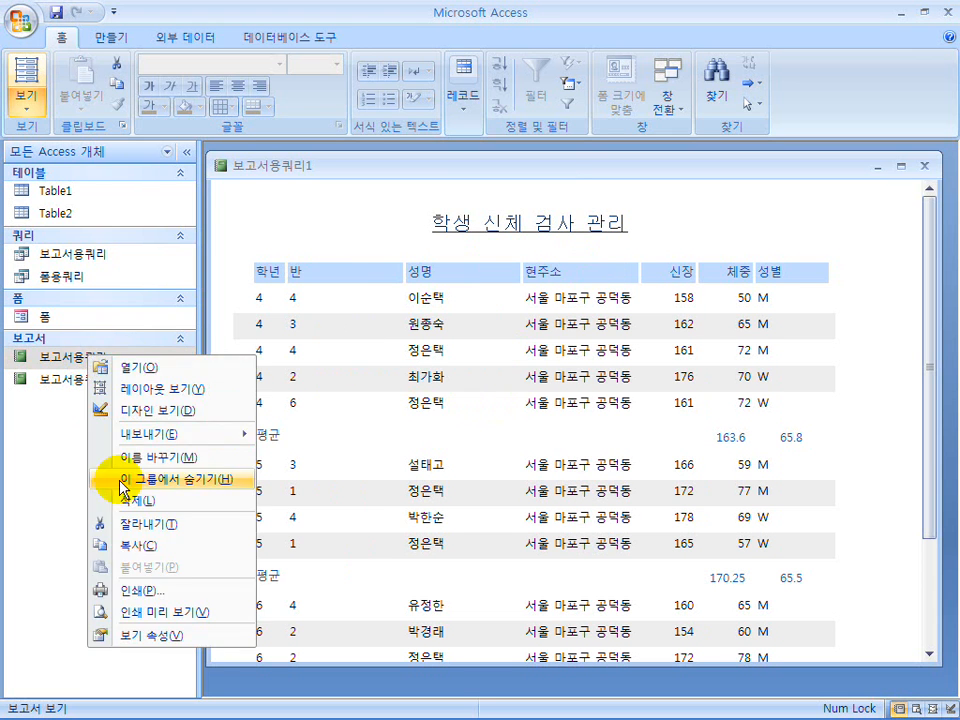
left_click(133, 501)
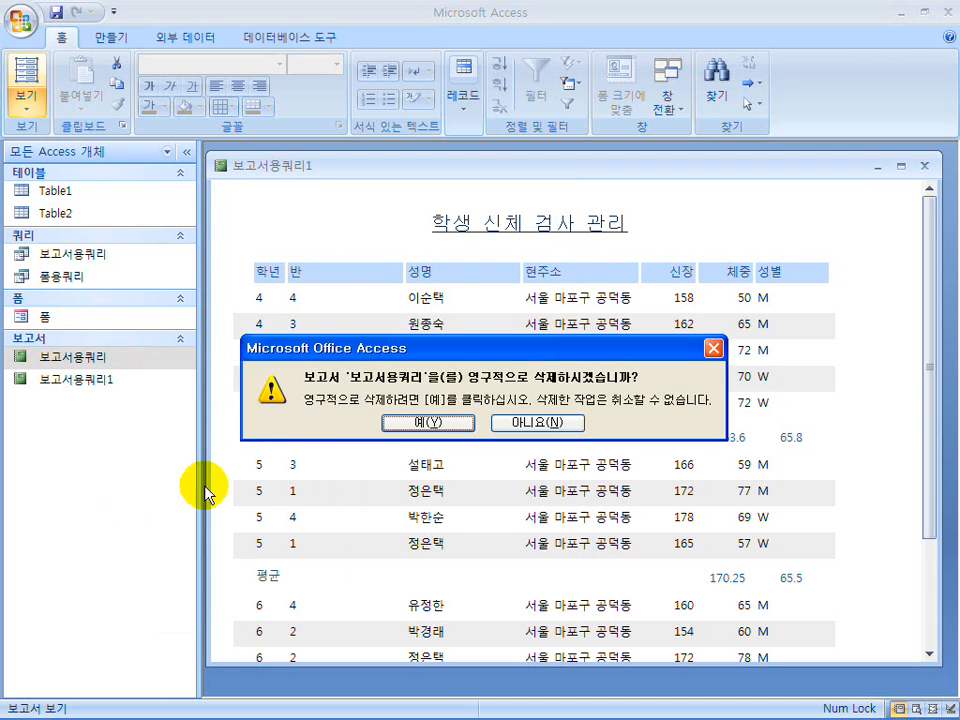
left_click(438, 422)
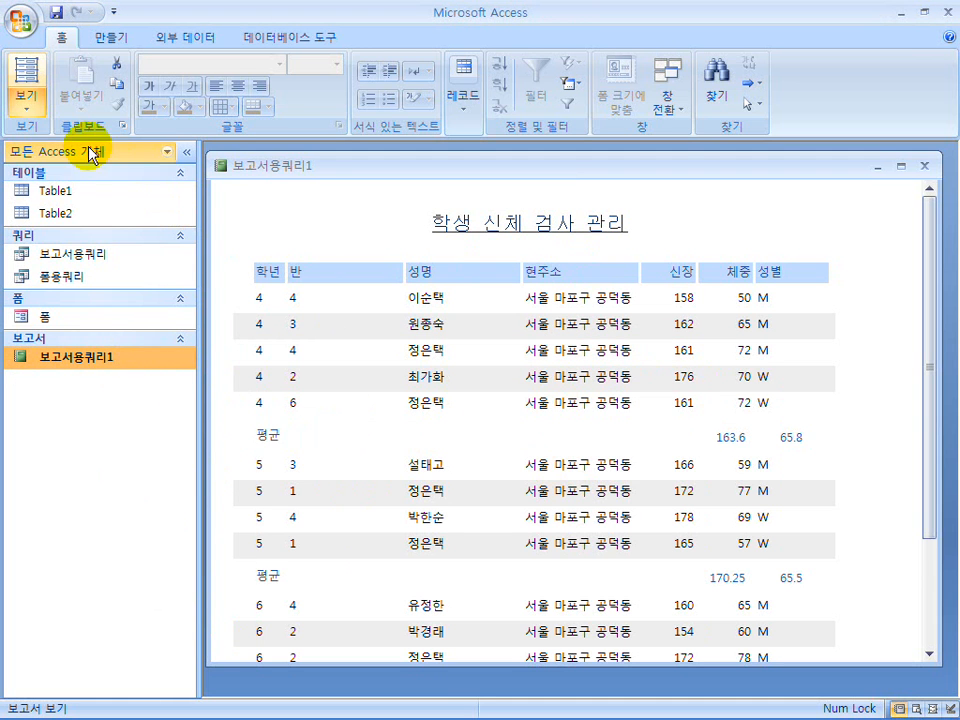
Step: Open the report in design view, review the 본문 fields and check the sample table layout in the exam document
left_click(34, 100)
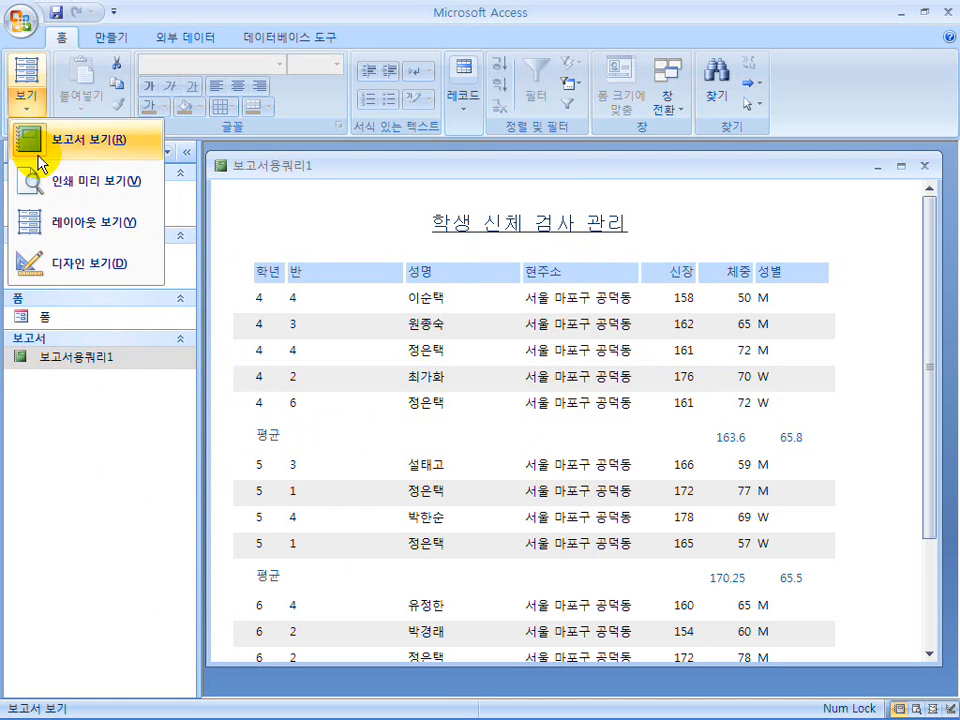
left_click(53, 266)
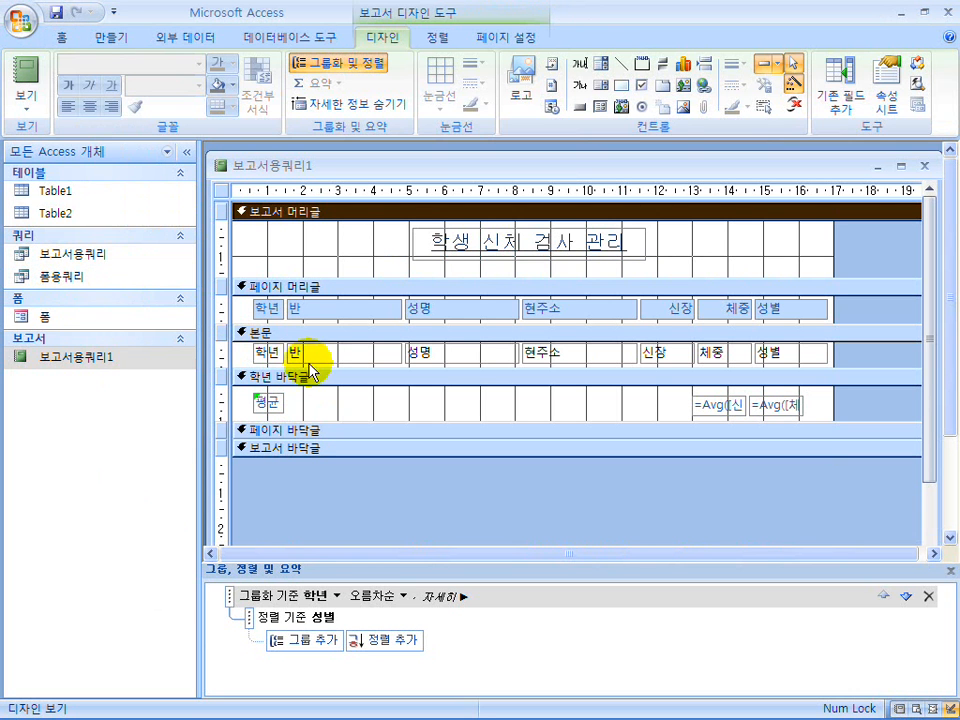
left_click(270, 355)
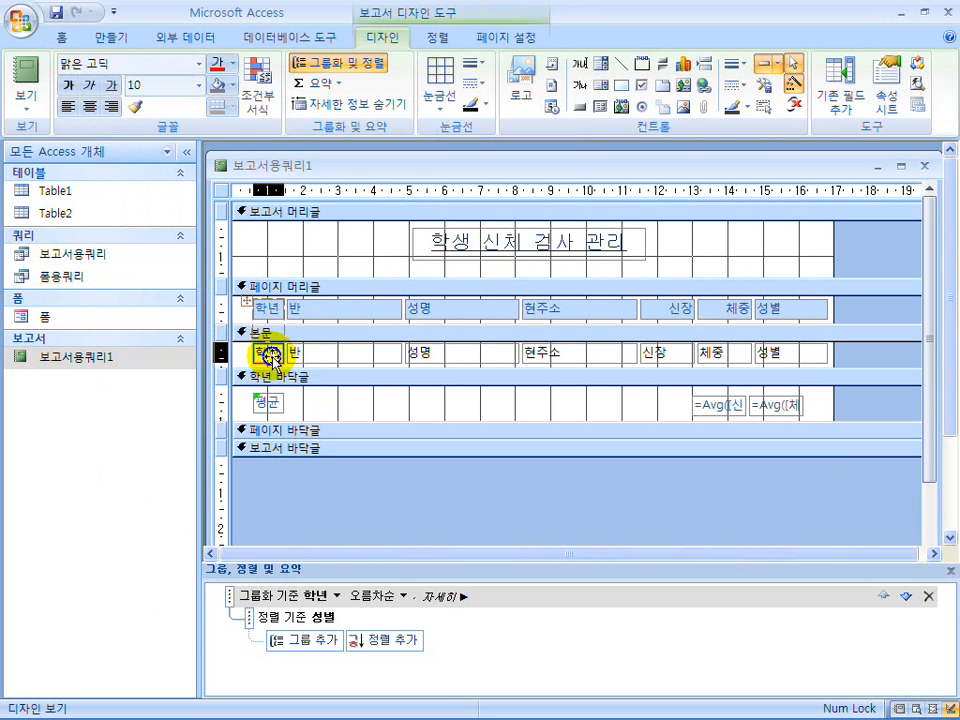
left_click(456, 351)
left_click(676, 354)
left_click(742, 353)
left_click(786, 352)
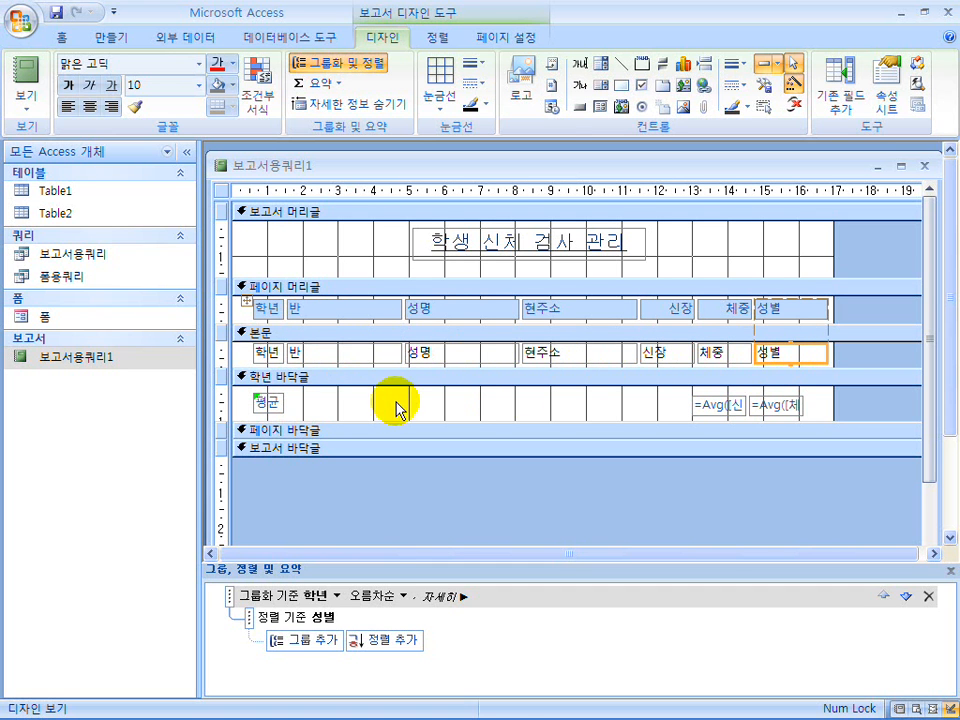
left_click(505, 705)
scroll(484, 220, "down", 3)
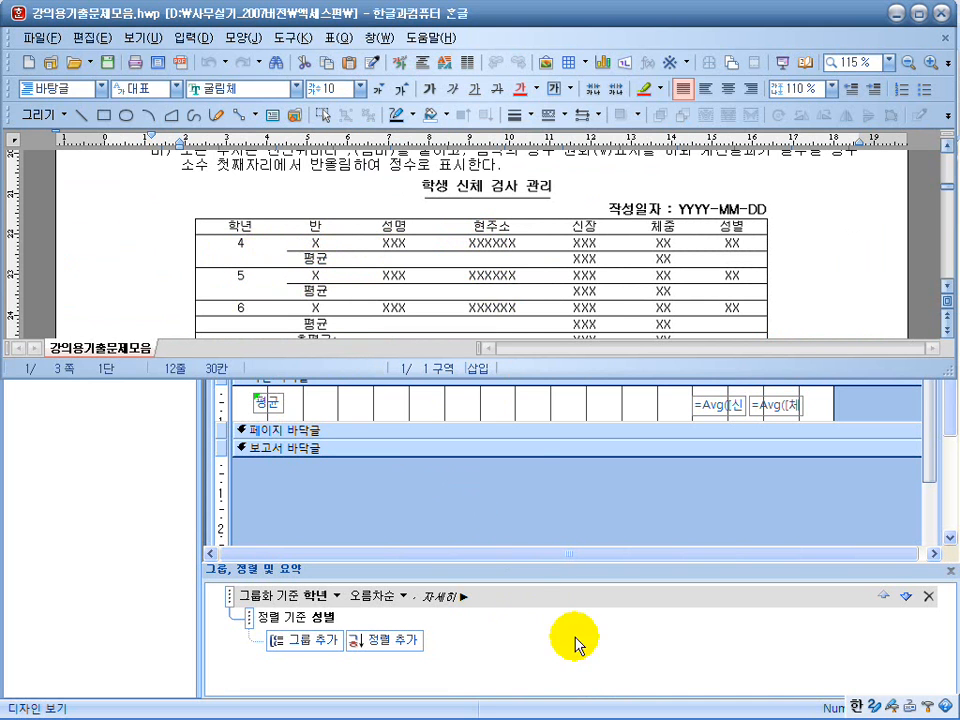
Step: Return to Access and draw a line above the 학년 바닥글 averages from the 반 column, and a longer one below them from the 학년 column
left_click(509, 416)
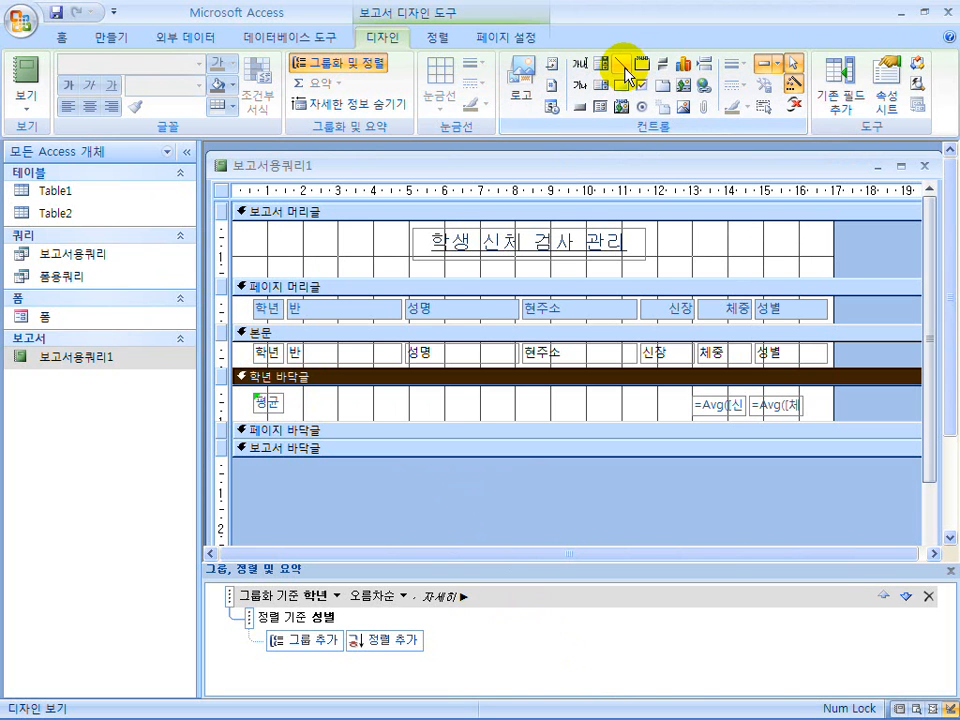
left_click(623, 68)
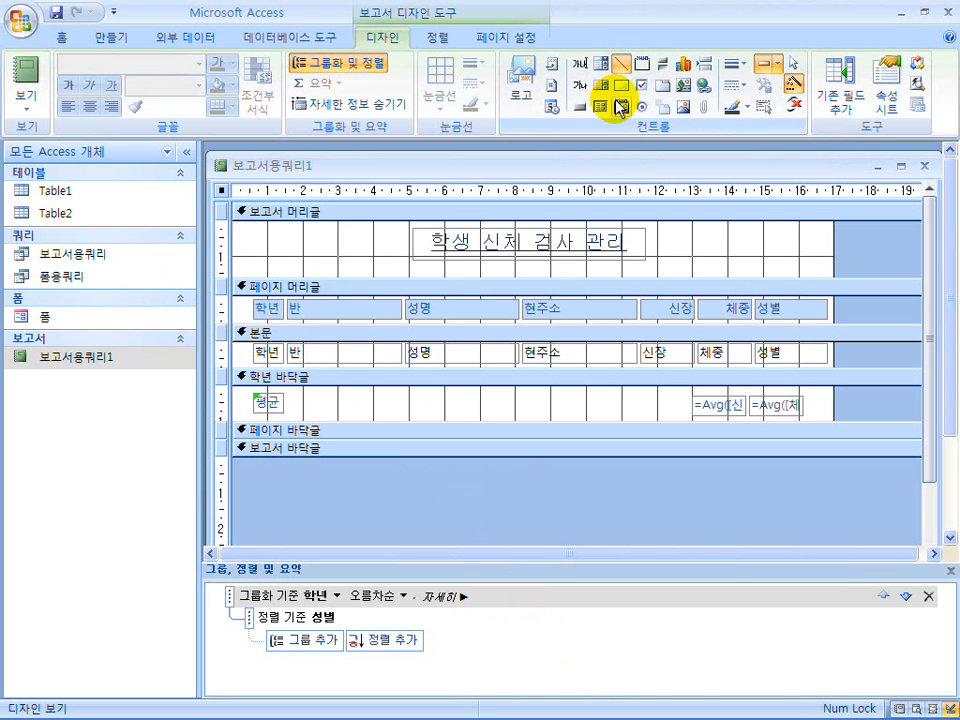
left_click_drag(830, 390, 287, 388)
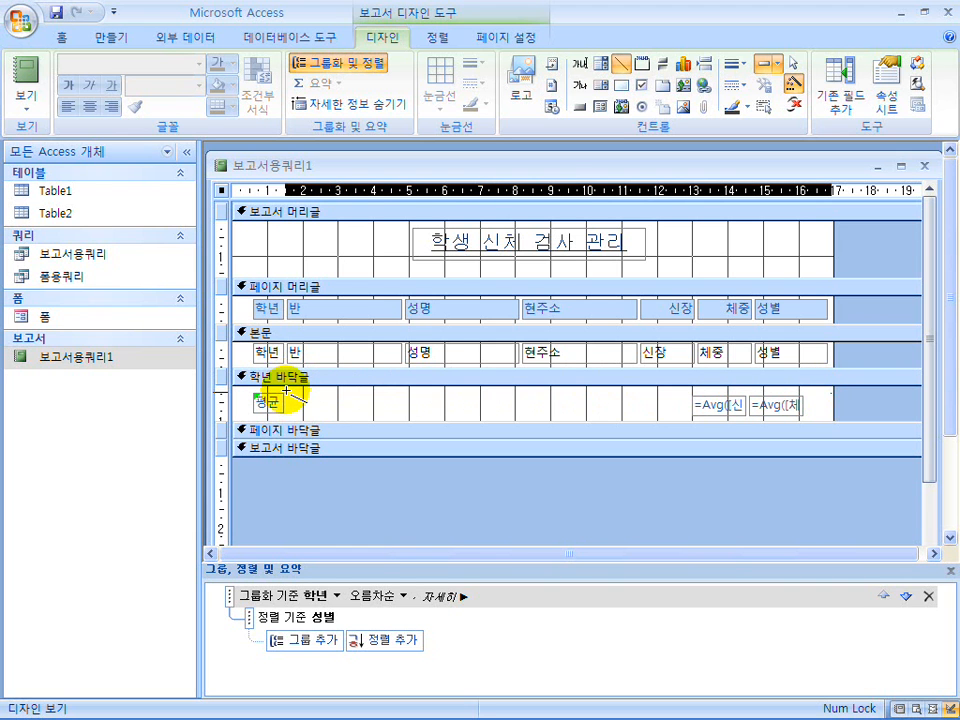
left_click_drag(291, 391, 291, 392)
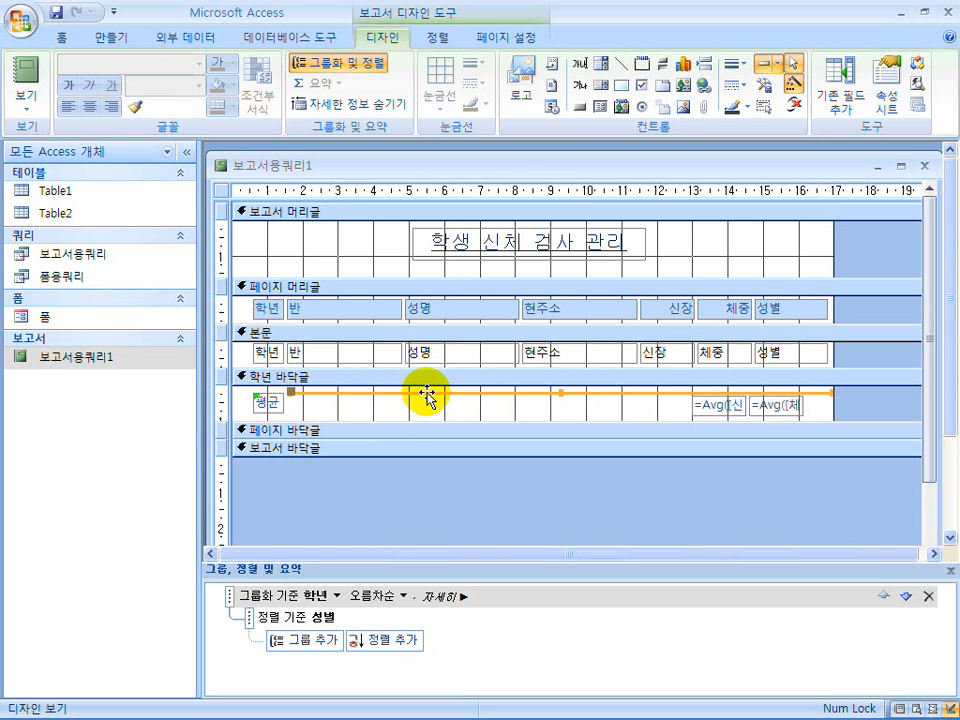
left_click_drag(425, 392, 429, 414)
left_click_drag(286, 416, 247, 414)
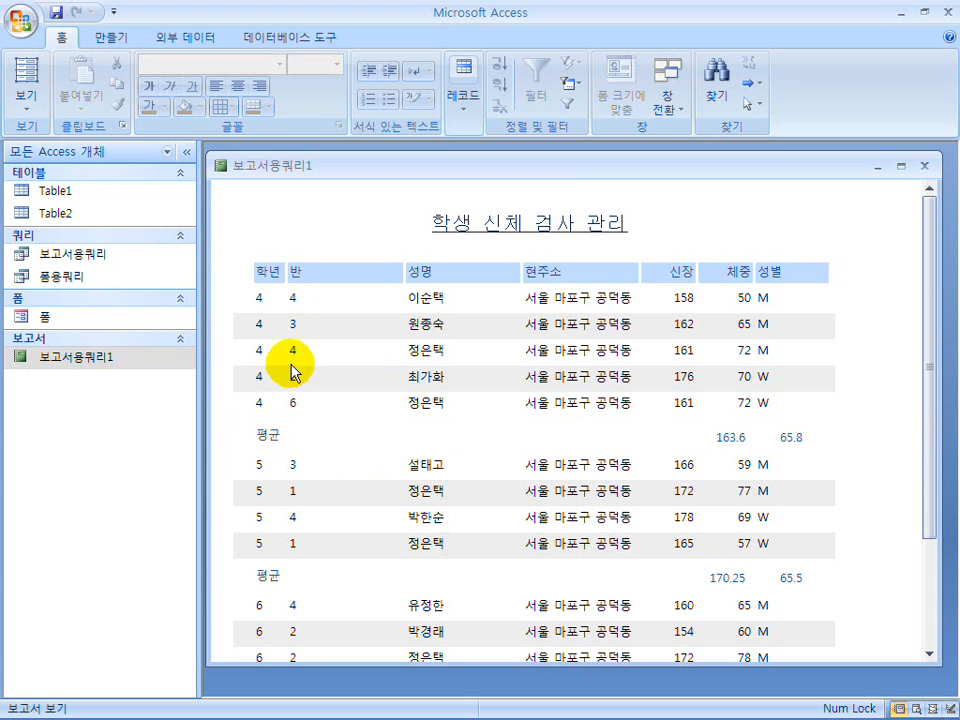
Step: In design view, select both 학년 바닥글 lines and set their 테두리 스타일 to 실선
left_click(26, 100)
left_click(84, 266)
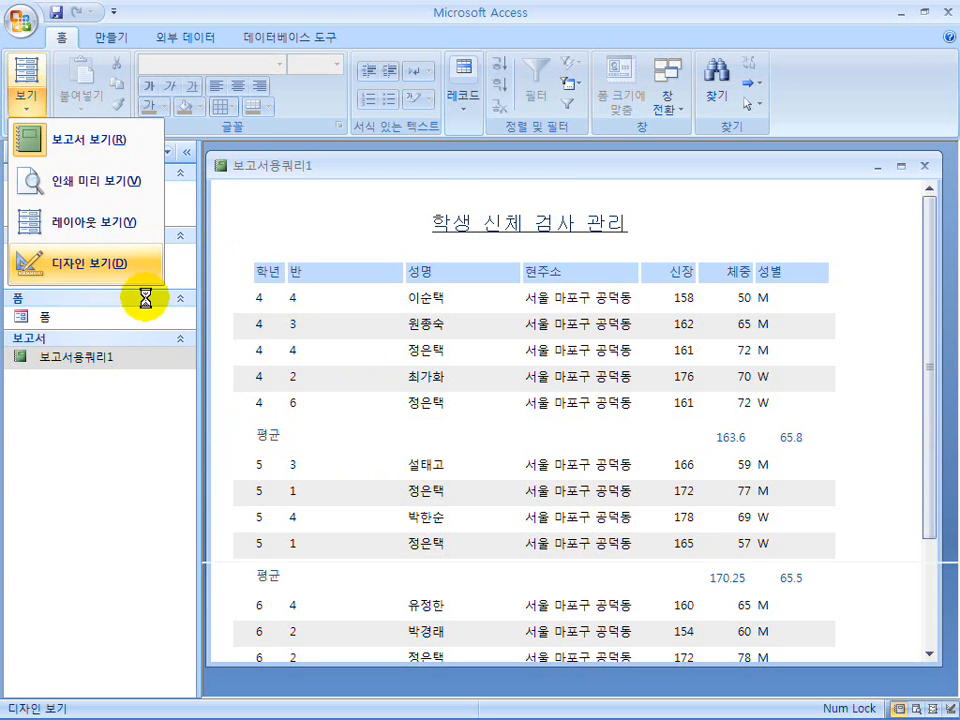
left_click(468, 394, "shift")
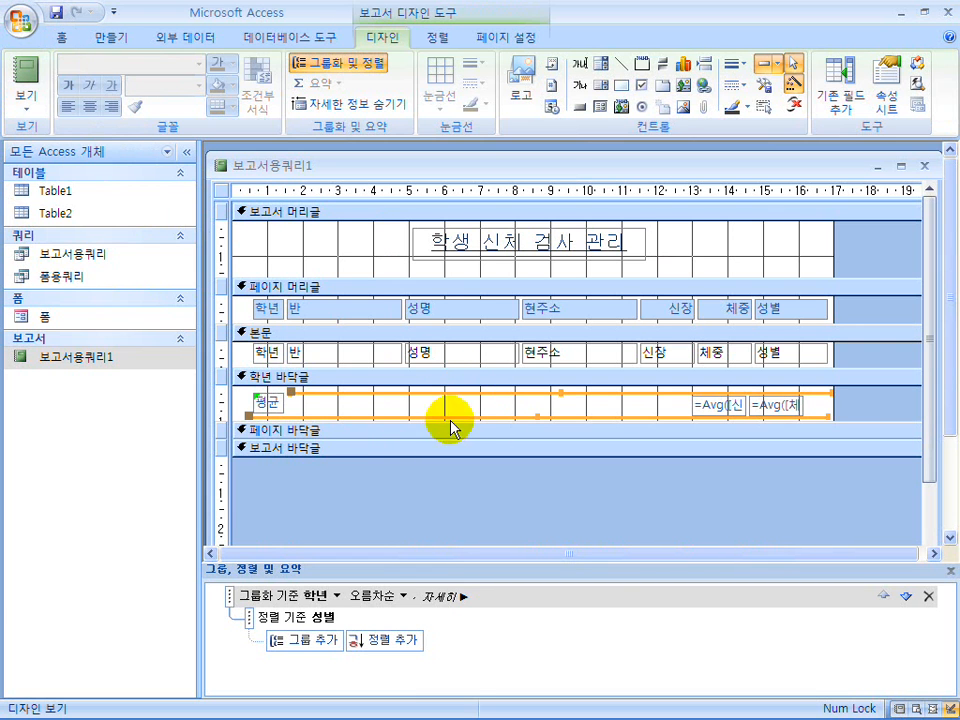
right_click(477, 393)
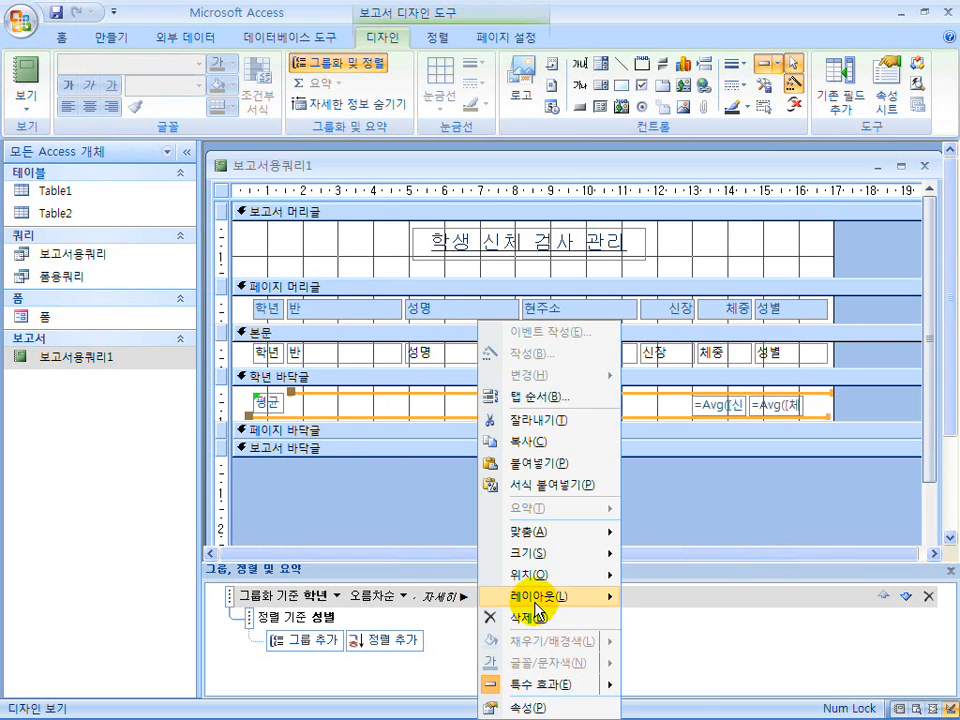
left_click(530, 708)
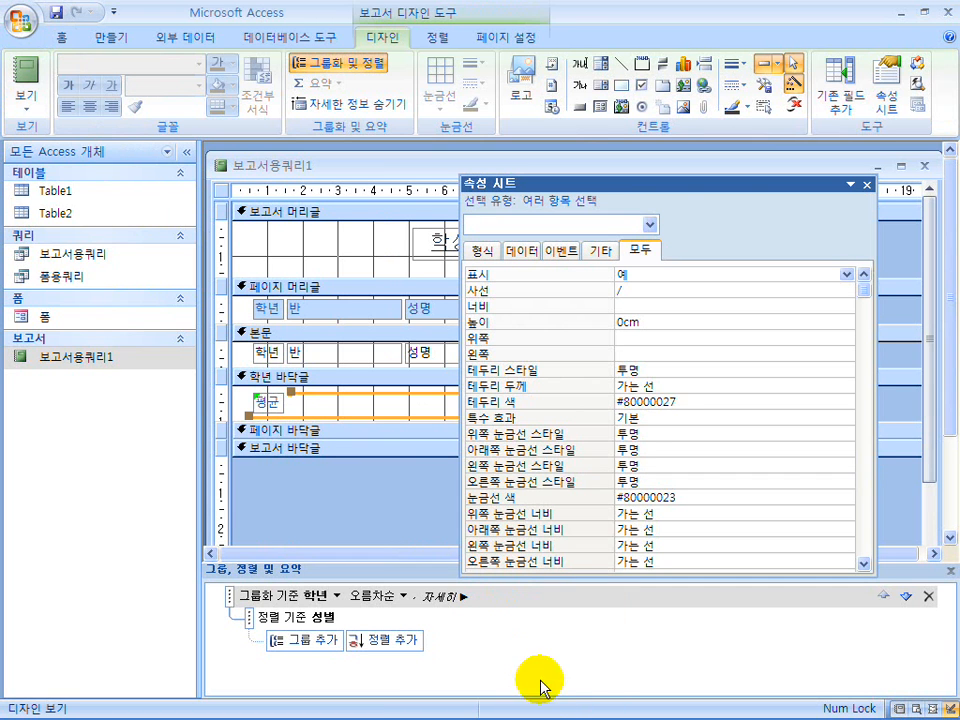
left_click(668, 370)
left_click(846, 371)
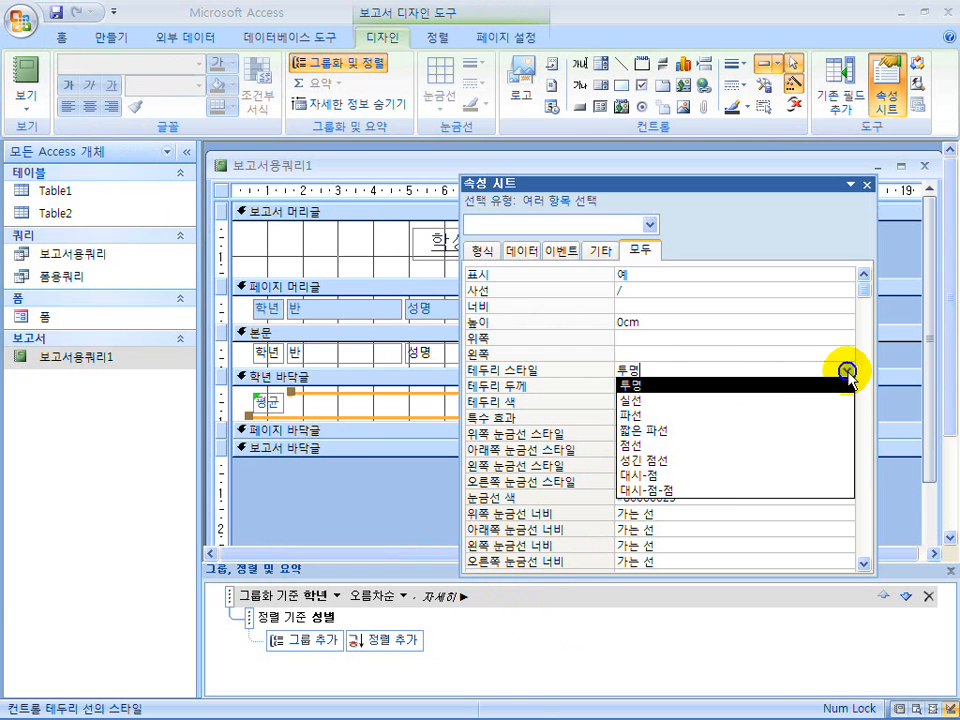
left_click(806, 399)
Step: Set the 테두리 색 of both lines to black (#000000) and display the report in report view
left_click(707, 401)
left_click(830, 401)
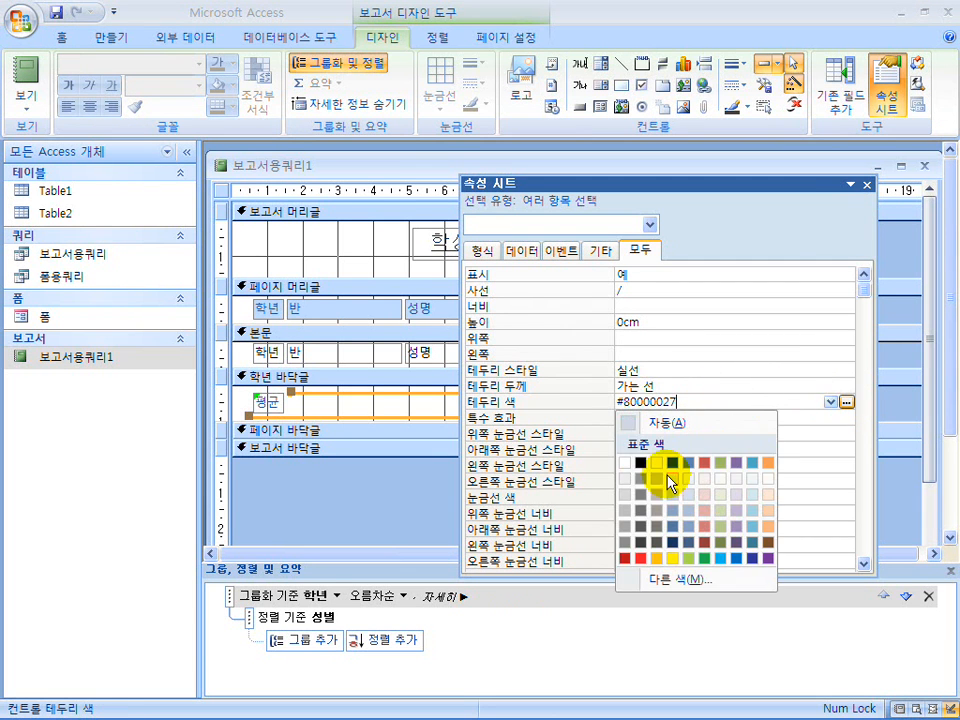
left_click(644, 465)
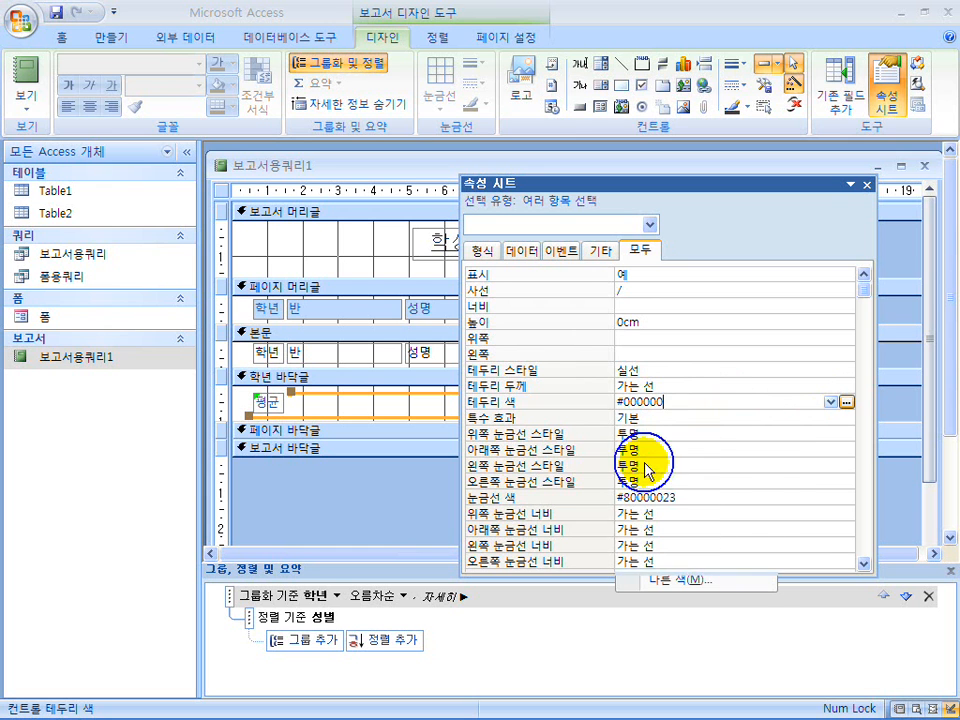
left_click(867, 186)
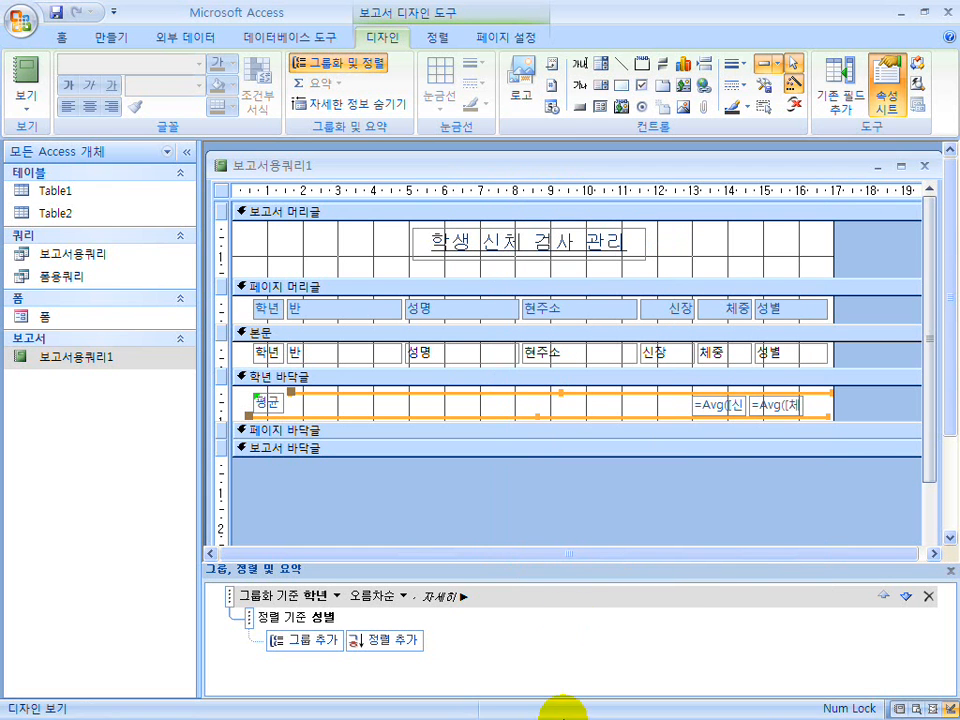
left_click(14, 68)
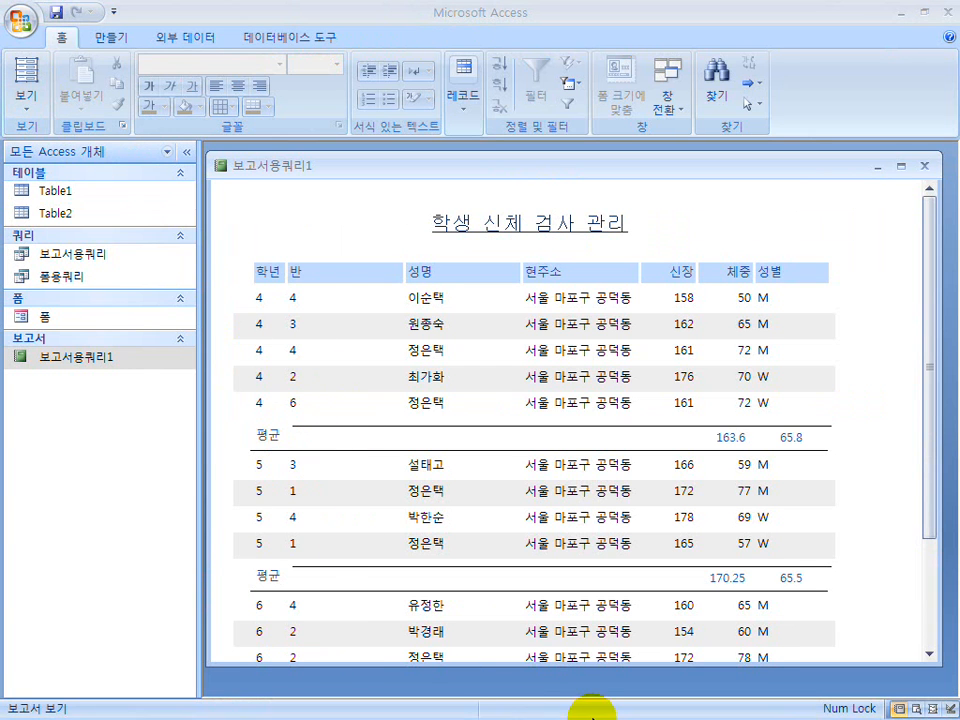
Step: Check the placement of the 평균 and 총평균 rows in the exam document's sample table and return to Access
key("super")
left_click(492, 705)
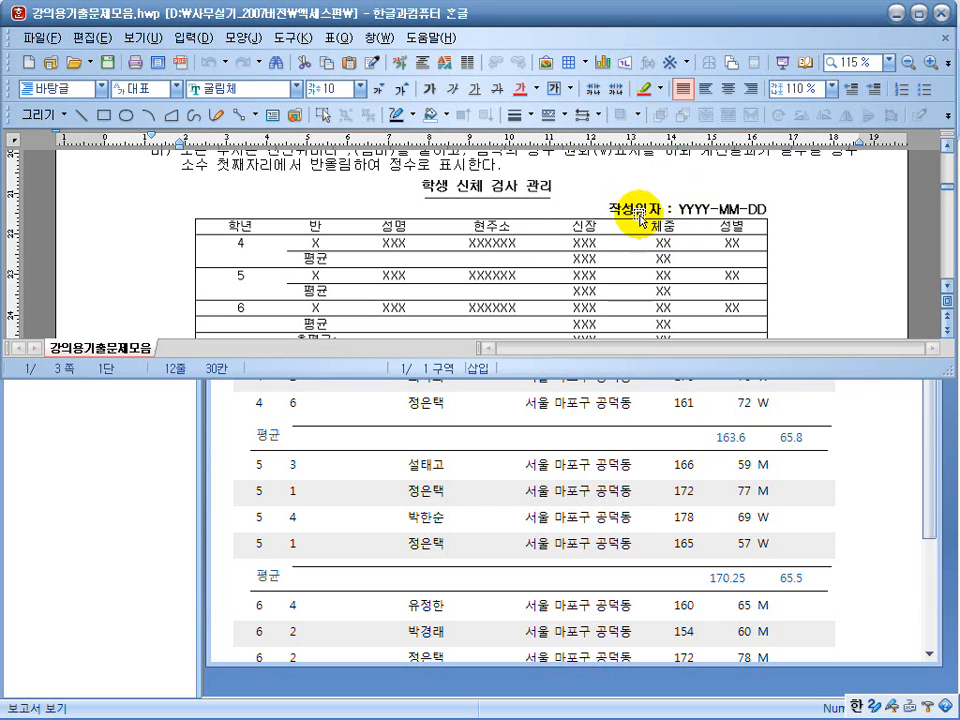
scroll(665, 232, "down", 2)
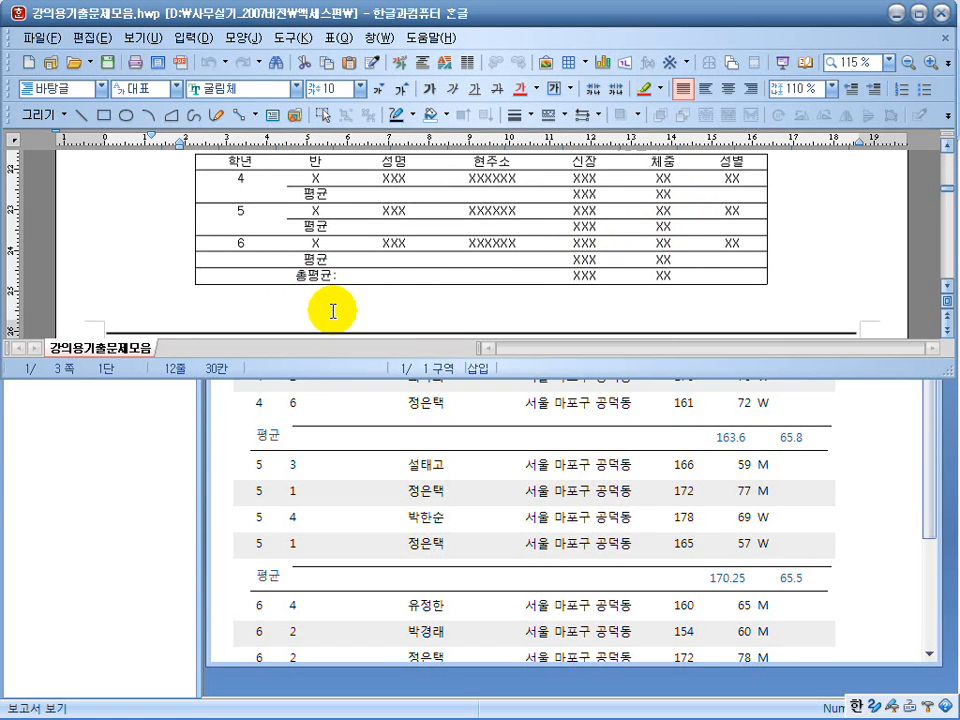
left_click(857, 528)
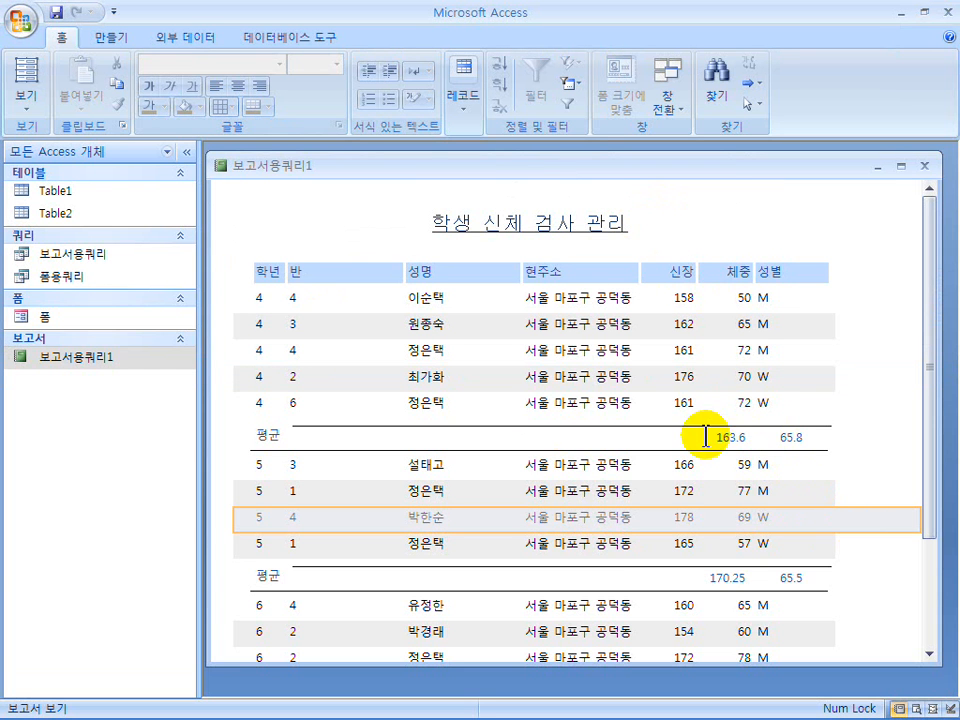
Step: In design view, align both average fields of the 학년 바닥글 under 신장 and 체중, and display the result in report view
left_click(25, 100)
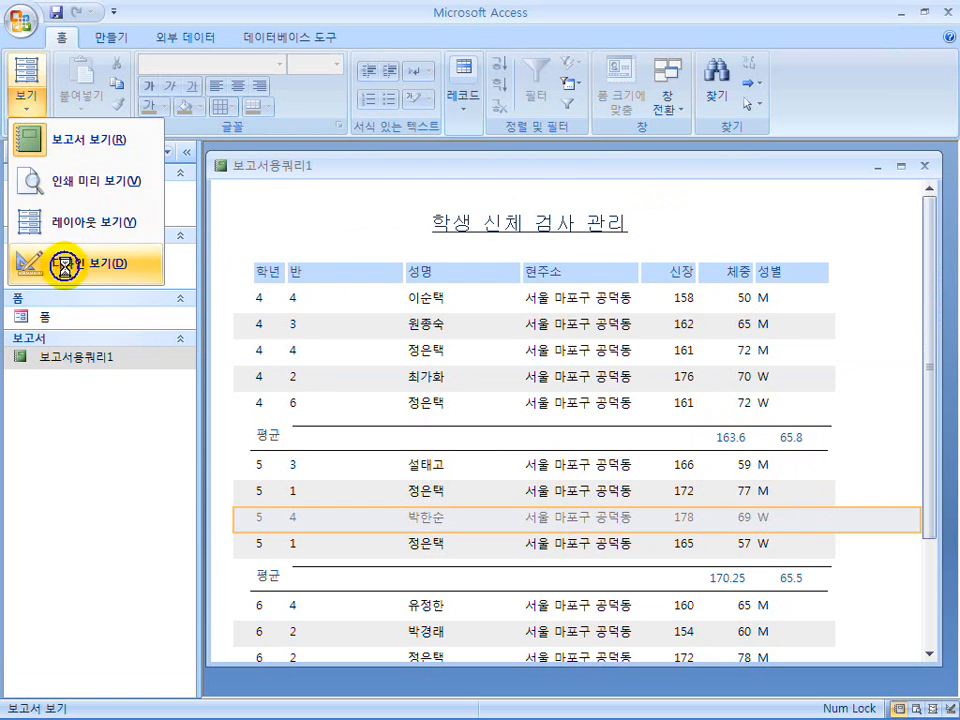
left_click(32, 261)
left_click(733, 412)
left_click(778, 410, "shift")
left_click_drag(778, 412, 724, 413)
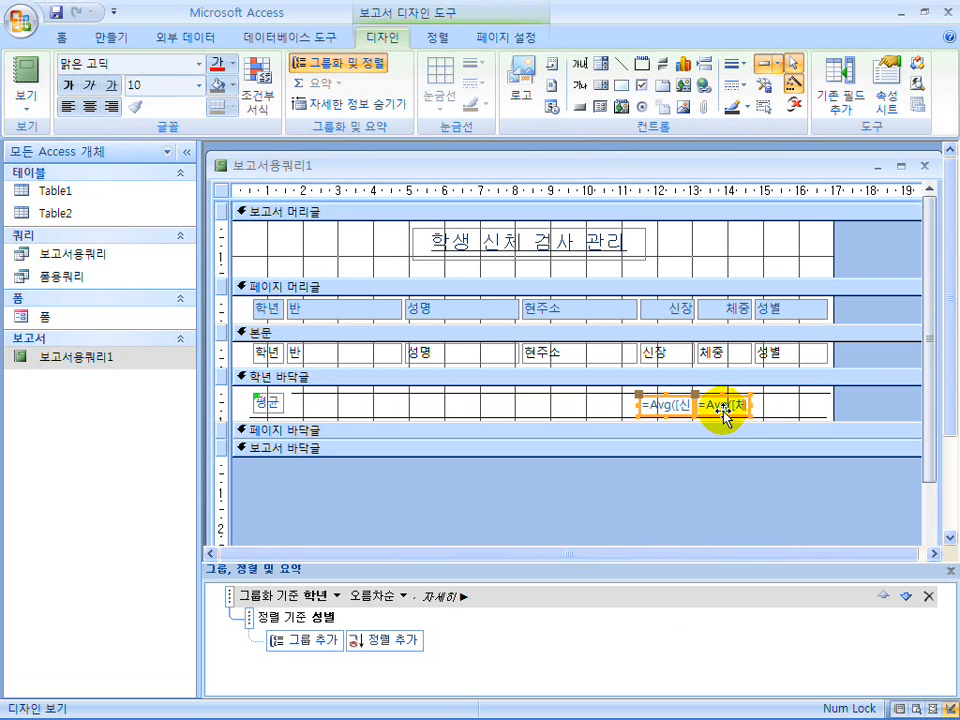
left_click(30, 72)
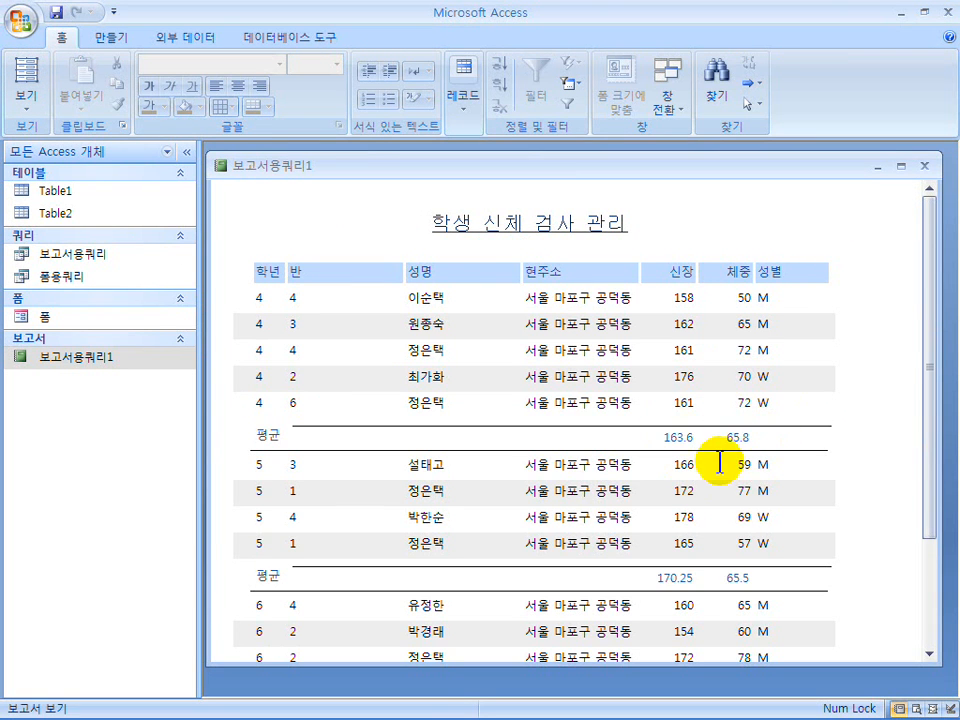
Step: Switch to the exam document and read the requirements for 소계 and 총계, 작성일자, thousands separators and rounding to integers
mouse_move(640, 692)
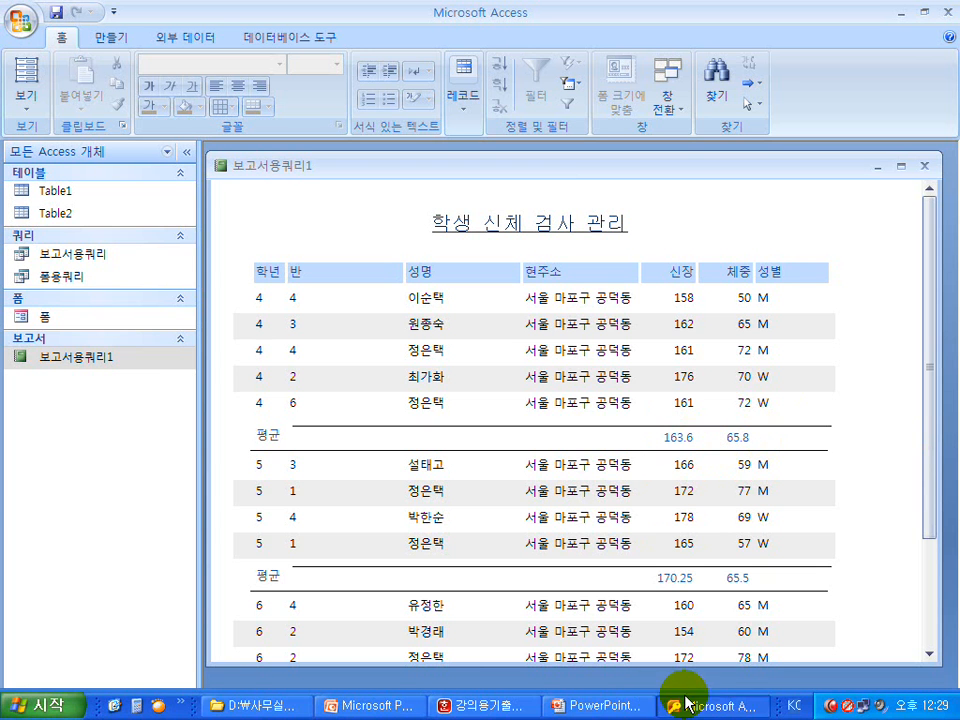
key("super")
left_click(498, 711)
left_click(392, 293)
scroll(386, 289, "up", 4)
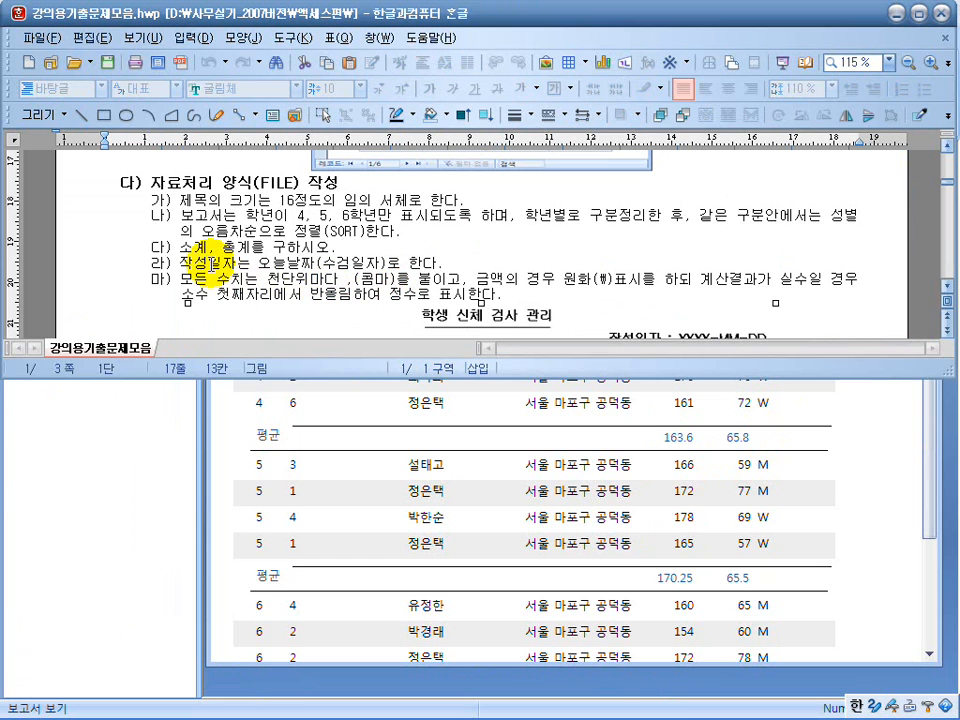
triple_click(195, 247)
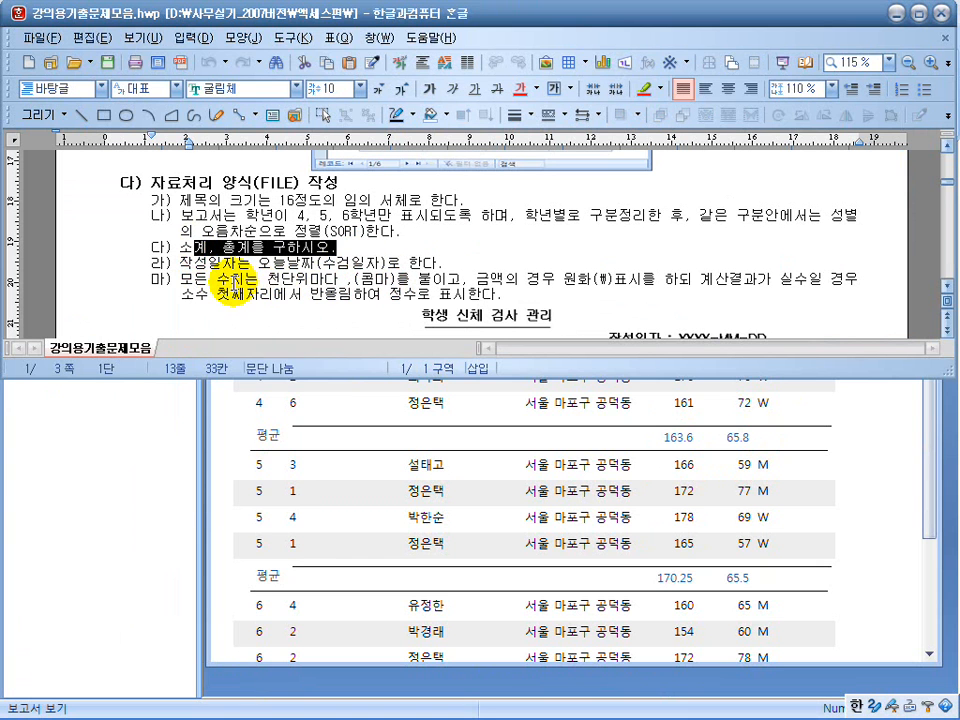
left_click_drag(232, 279, 348, 280)
left_click_drag(542, 279, 637, 279)
left_click_drag(749, 279, 812, 279)
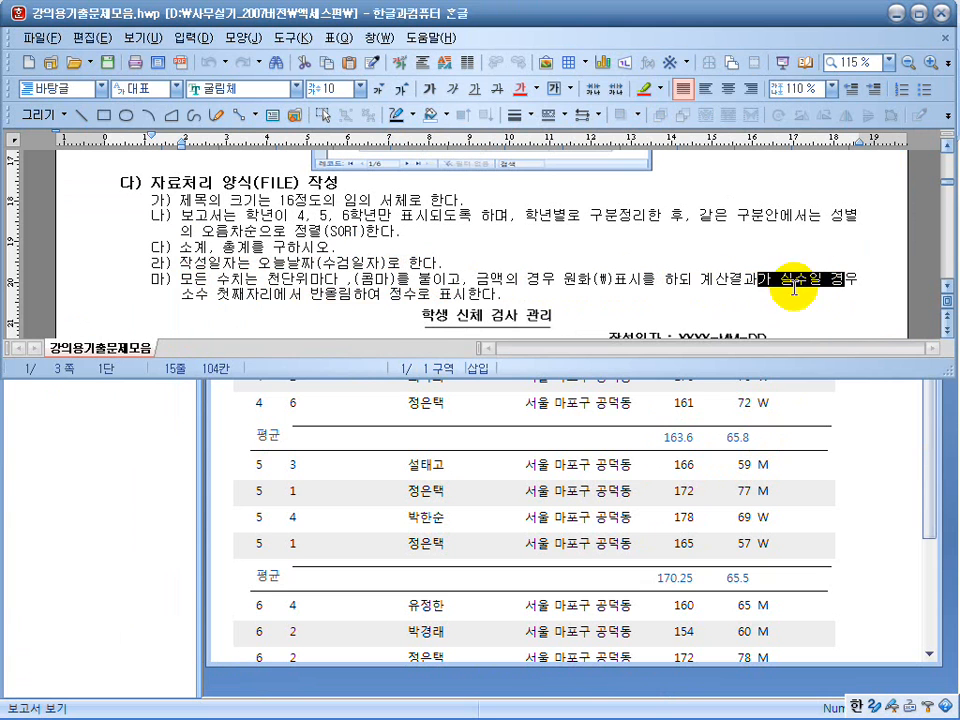
left_click(215, 292)
left_click_drag(213, 291, 404, 297)
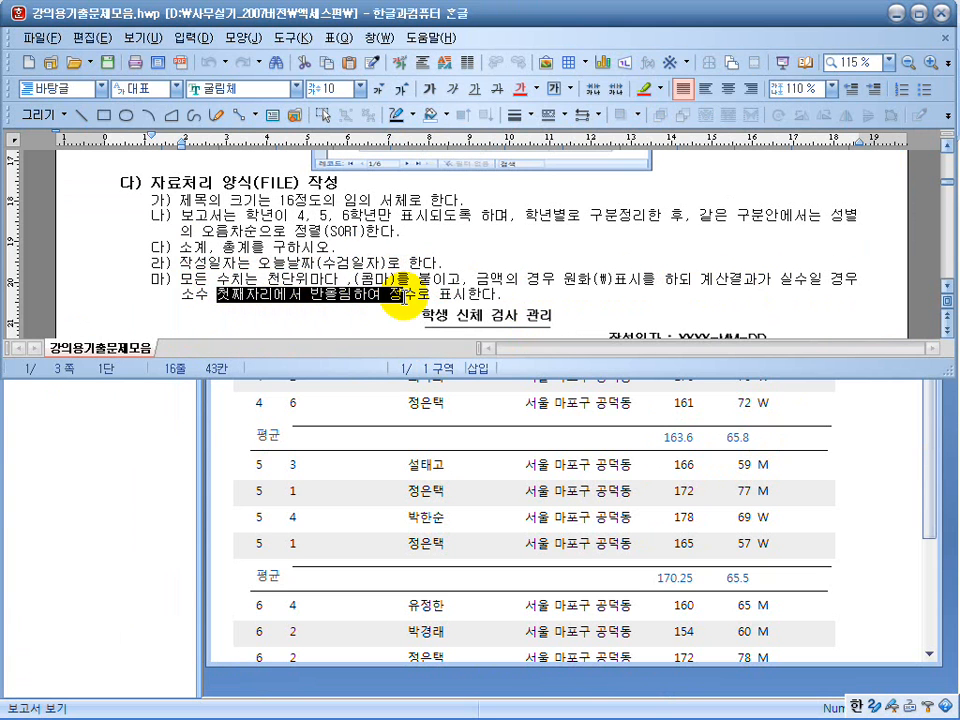
left_click(430, 295)
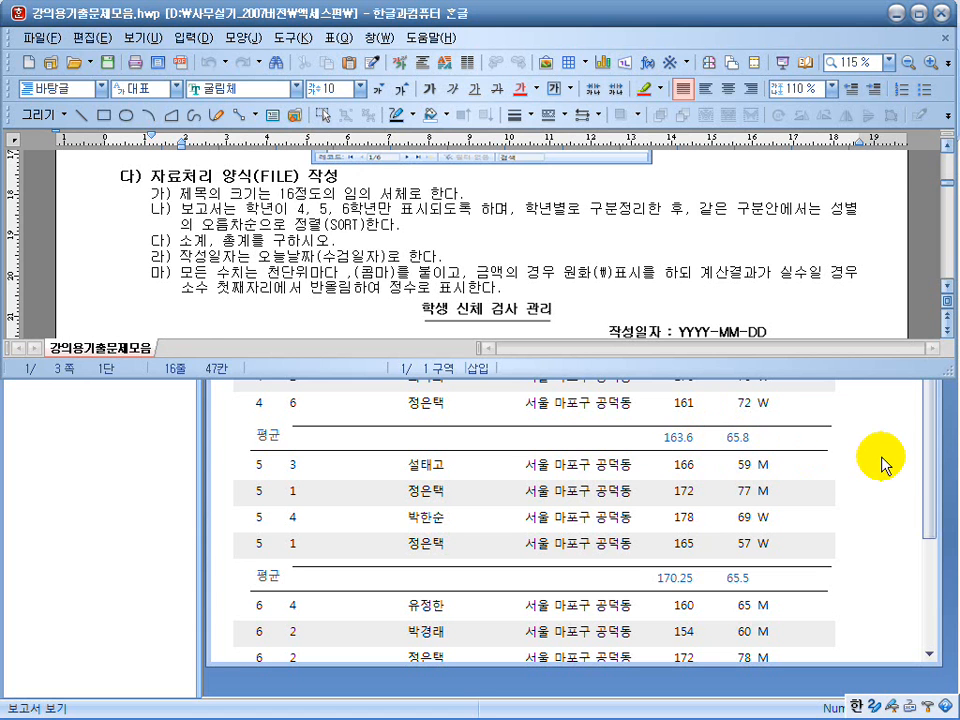
Step: Switch to Access and, in design view, center the text of all 페이지 머리글 labels and 본문 fields
left_click(771, 462)
left_click(28, 85)
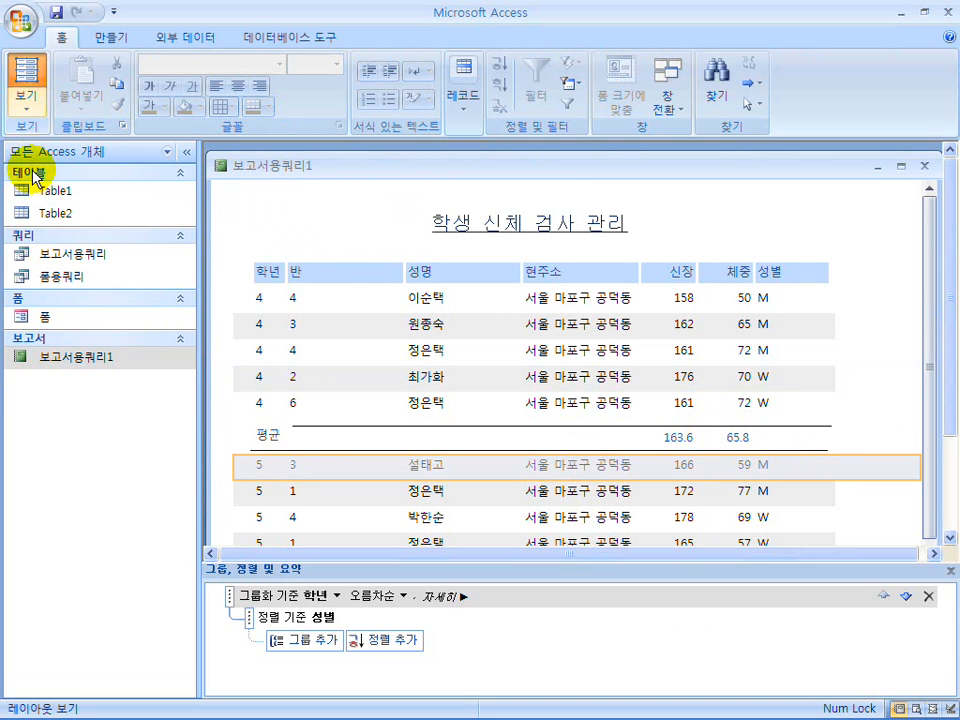
left_click(27, 107)
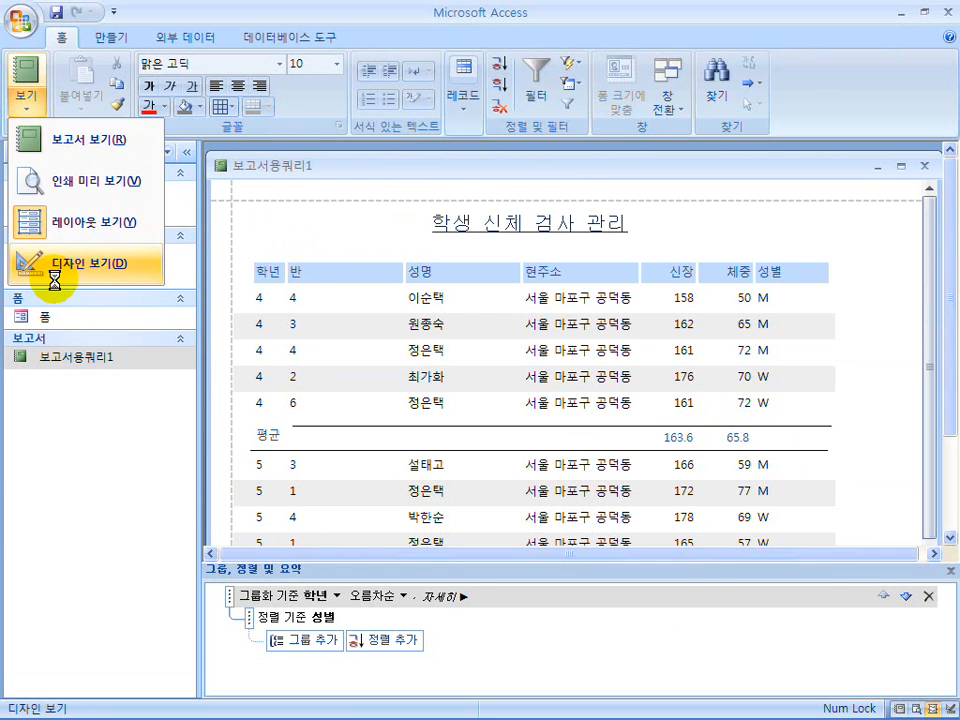
left_click(56, 278)
left_click_drag(262, 313, 815, 318)
left_click_drag(840, 370, 243, 365)
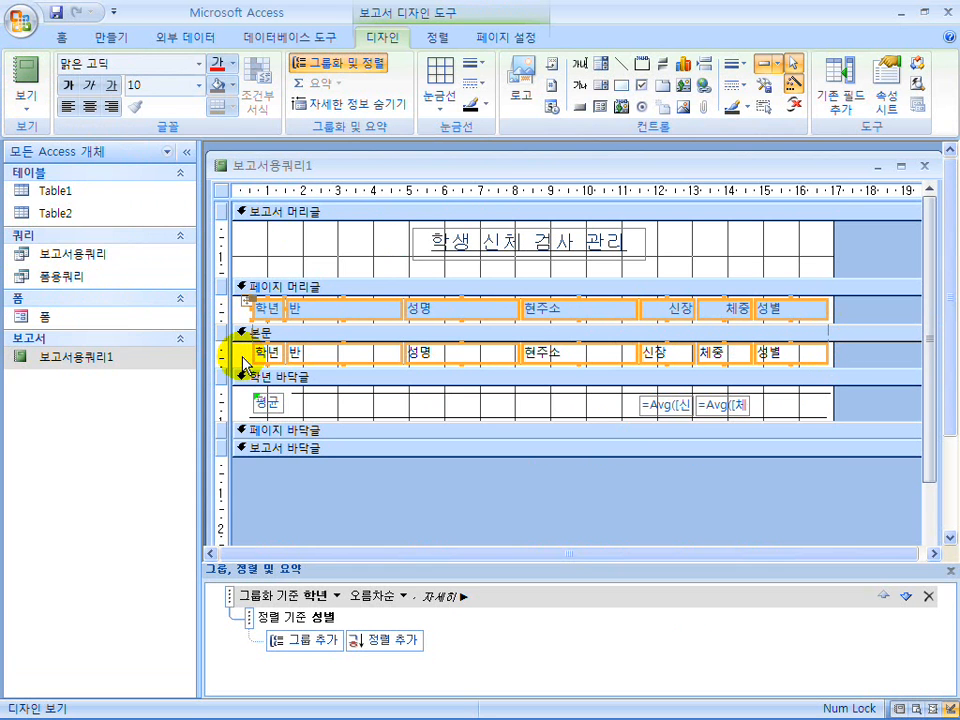
left_click(91, 106)
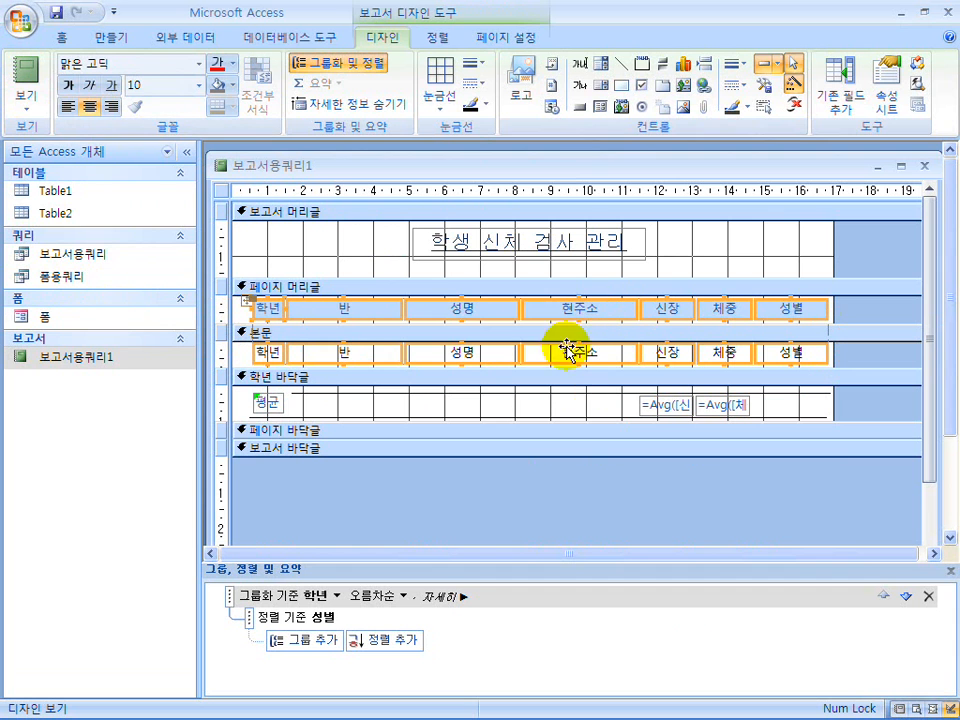
left_click(91, 106)
left_click(91, 106)
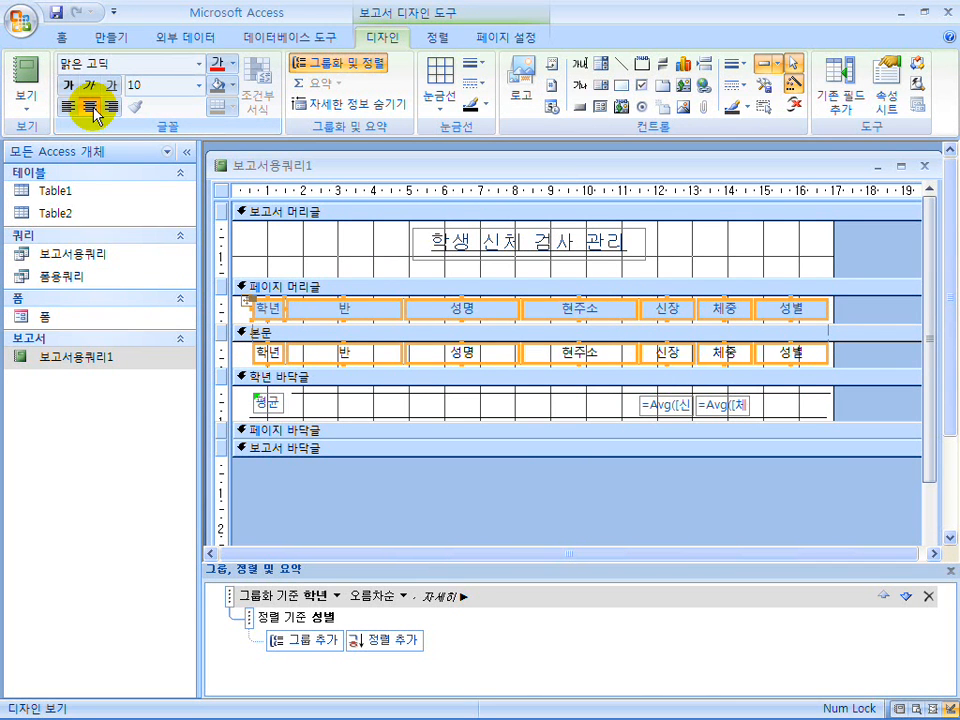
Step: Center the text of both average fields in the 학년 바닥글 and display the report in report view
left_click(693, 405)
left_click_drag(693, 405, 634, 399)
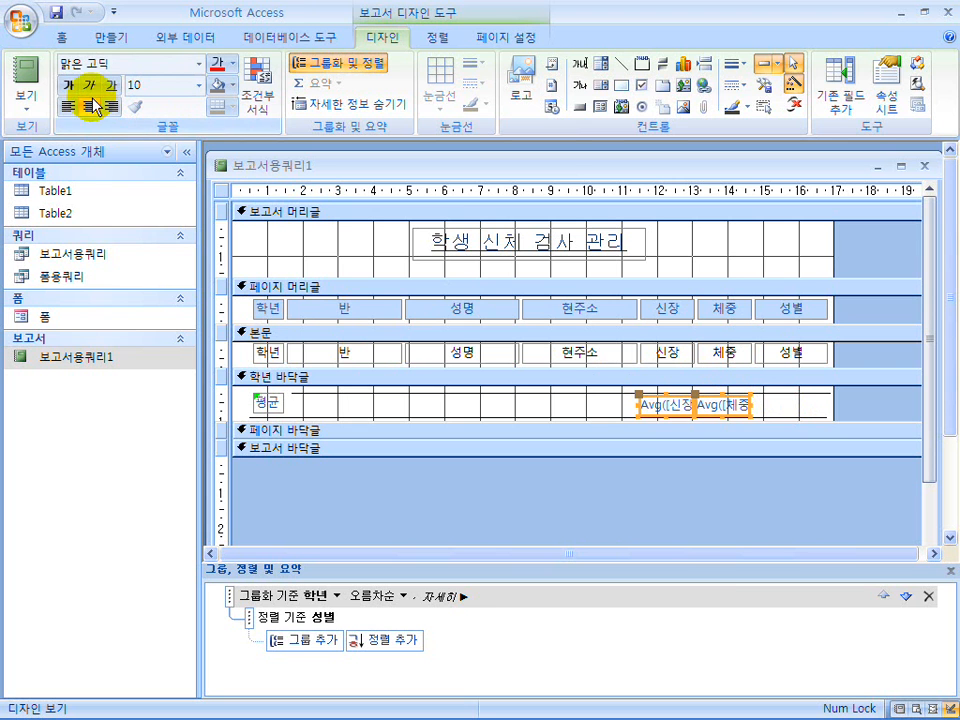
left_click(25, 80)
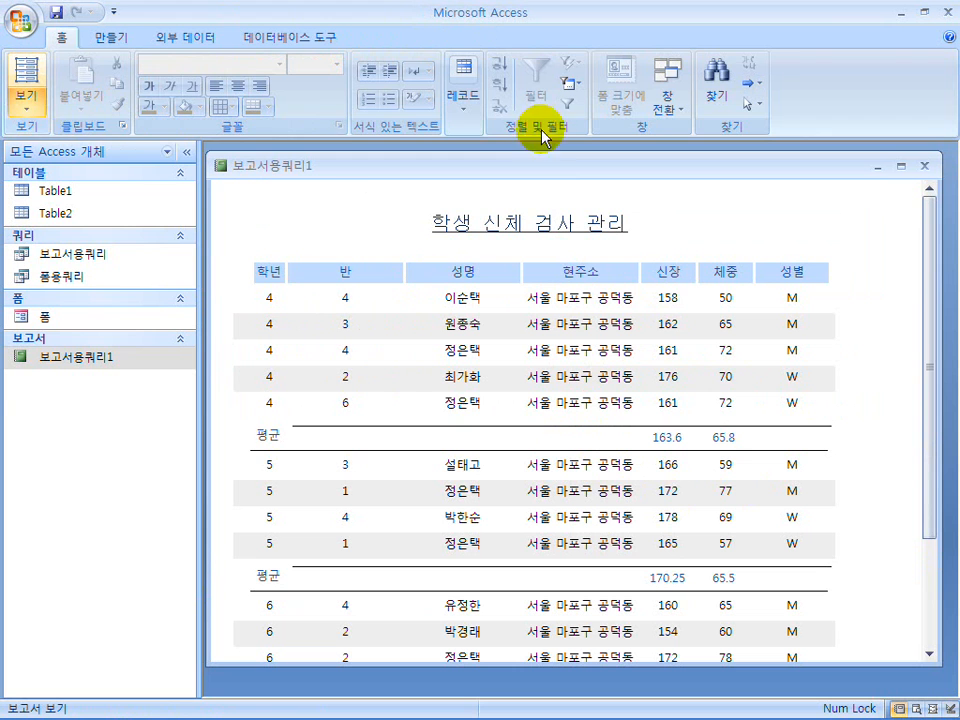
Step: In design view, narrow the 반 column and widen the 현주소 column, and display the result in report view
left_click(26, 100)
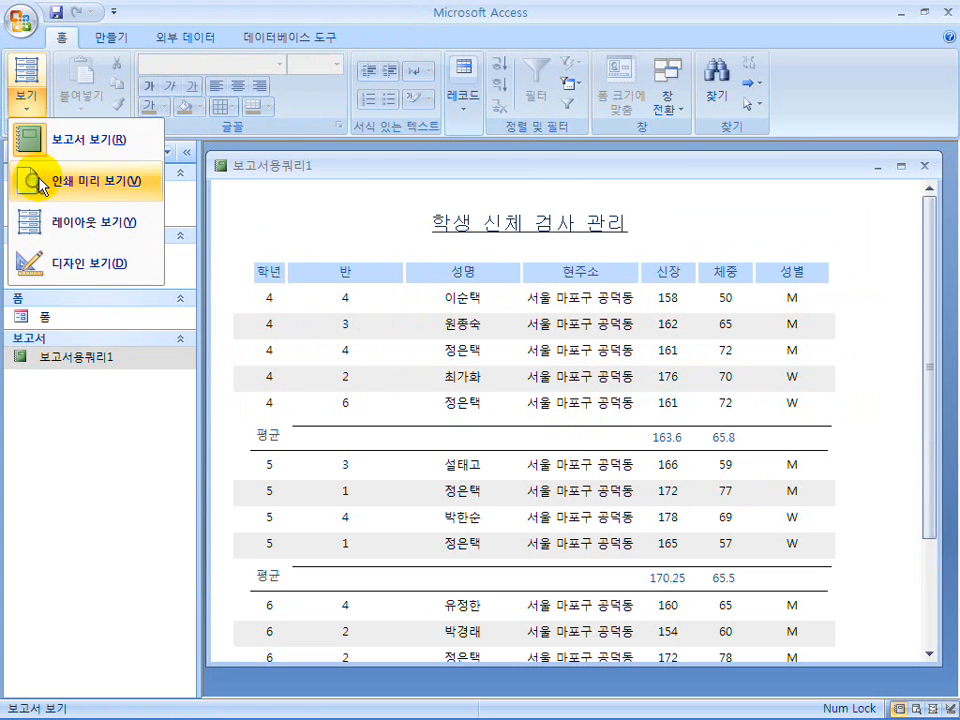
left_click(60, 266)
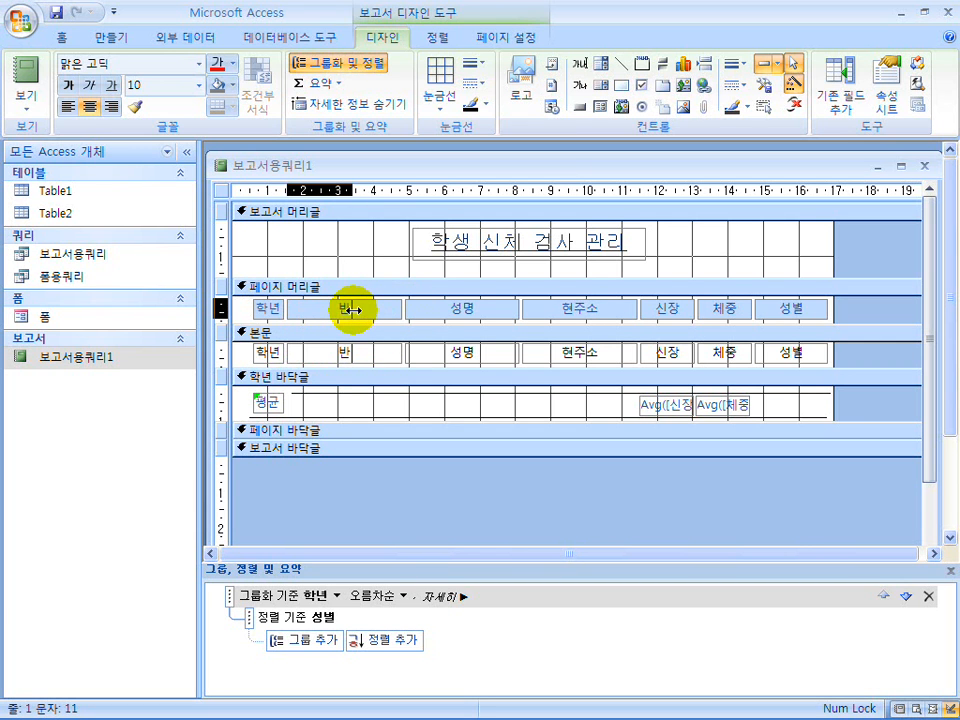
left_click_drag(350, 310, 352, 310)
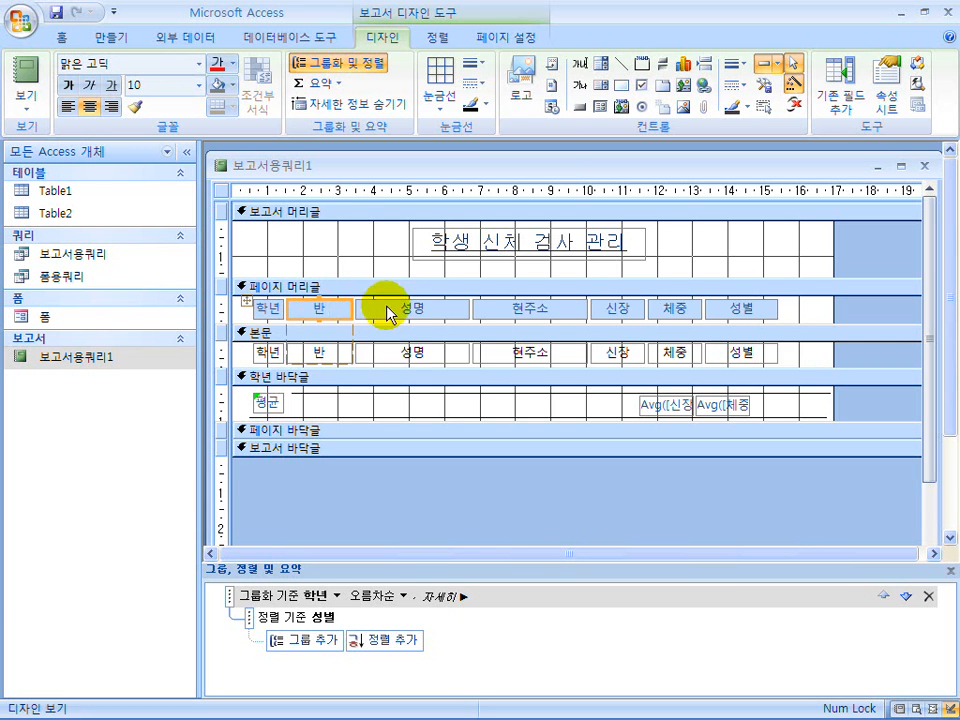
left_click(448, 315)
left_click(488, 314)
left_click_drag(587, 309, 626, 308)
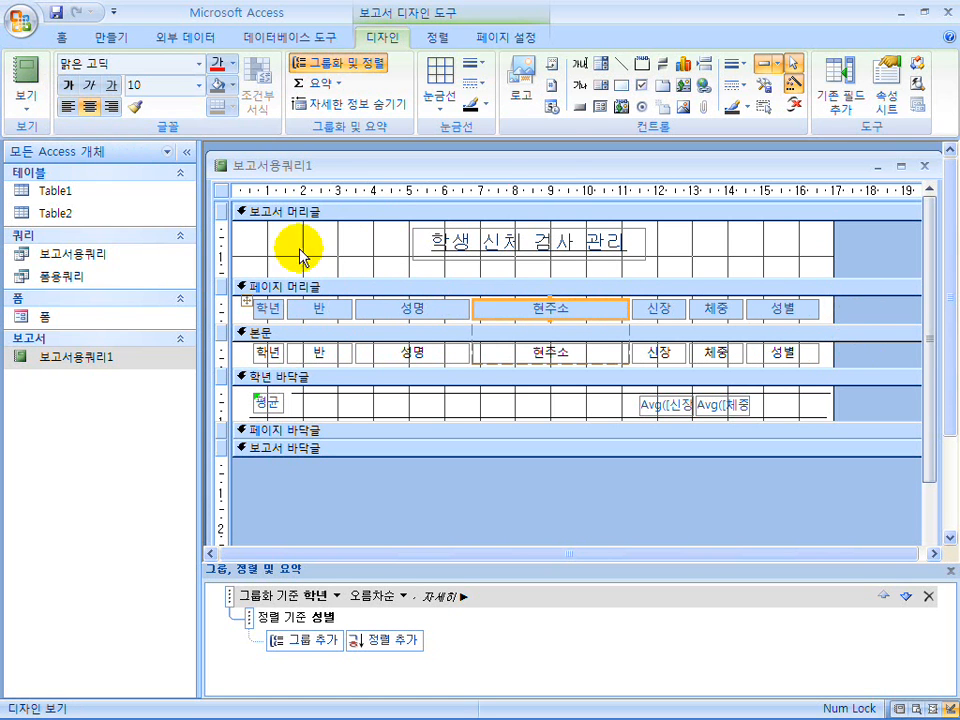
left_click(26, 100)
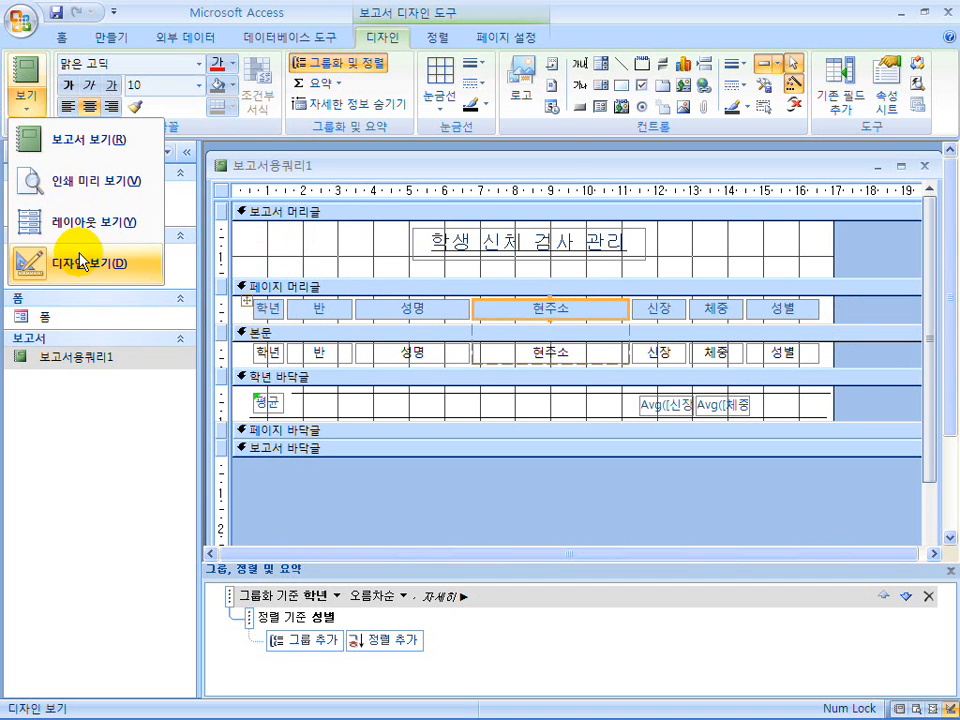
left_click(85, 144)
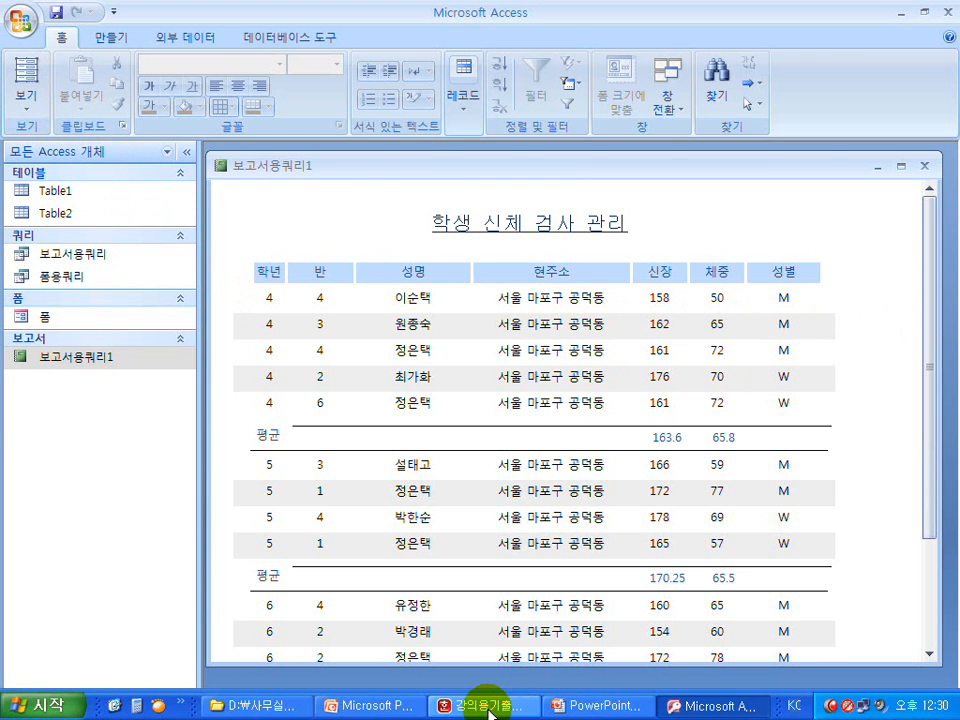
Step: Switch to the exam document, check the lines in the 학생 신체 검사 관리 sample table, and return to Access
left_click(499, 701)
scroll(498, 318, "down", 3)
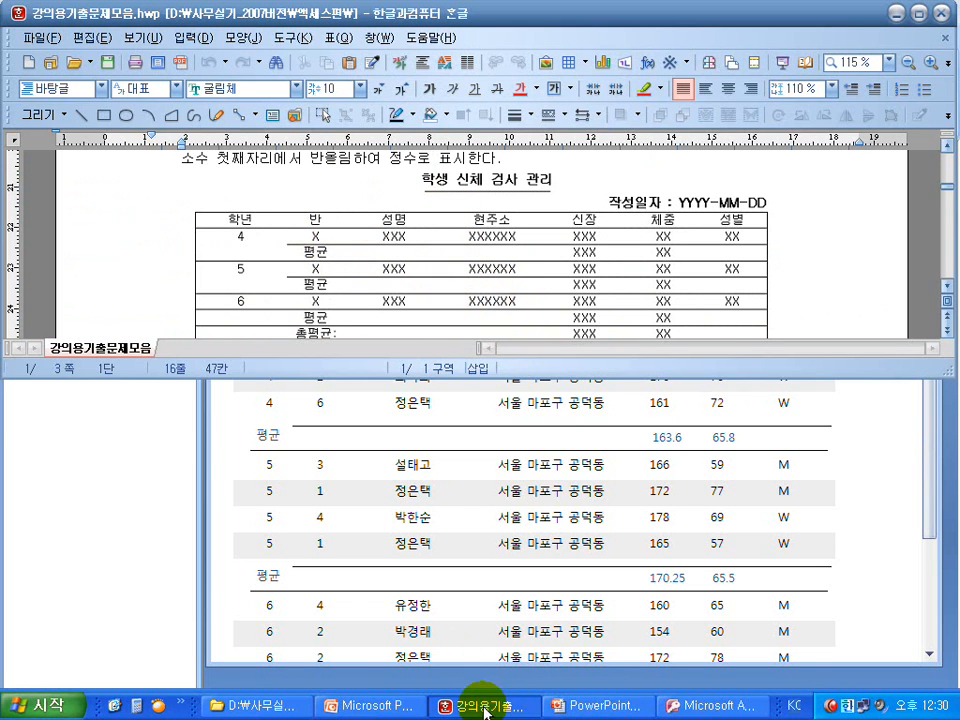
left_click(697, 707)
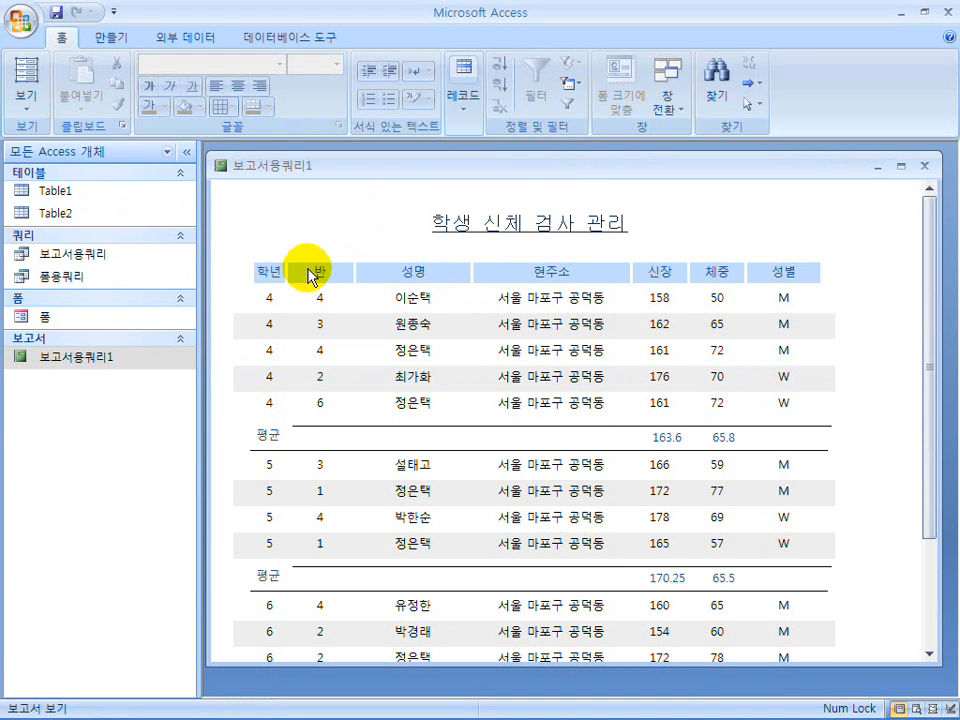
Step: In design view, draw a horizontal line about 16.7 cm long beneath the column labels of the 페이지 머리글
left_click(28, 105)
left_click(34, 261)
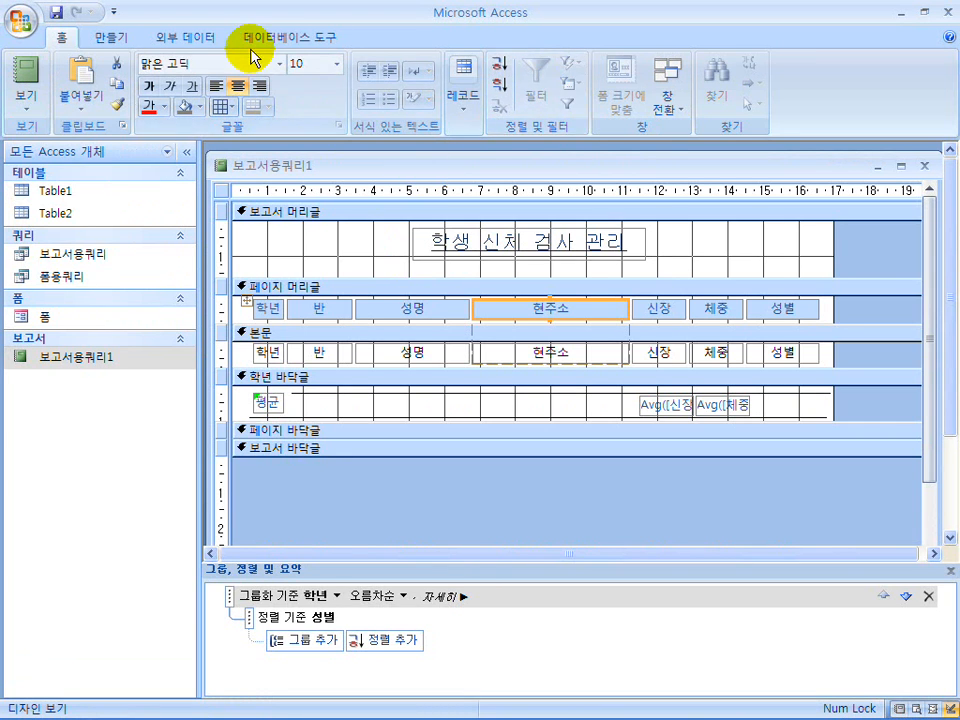
left_click(362, 243)
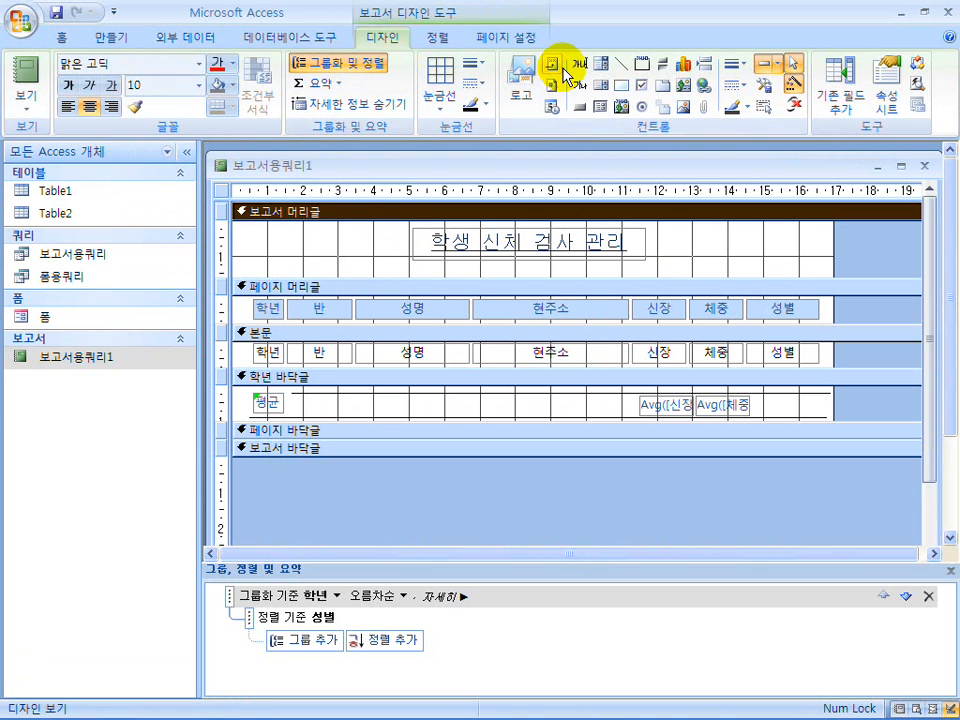
left_click(622, 64)
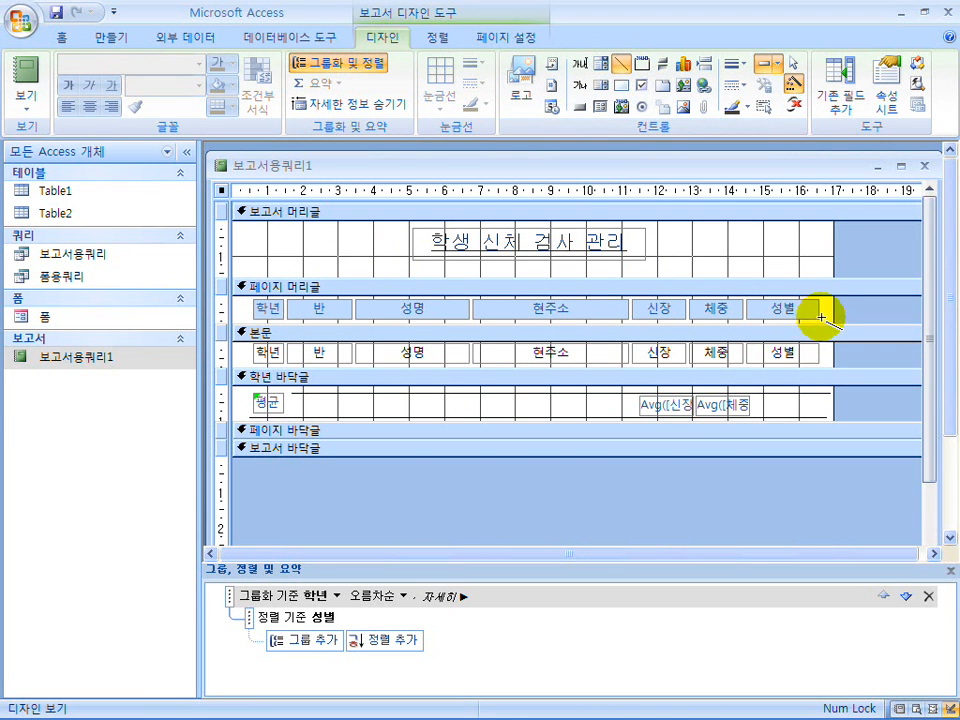
left_click_drag(829, 320, 240, 320)
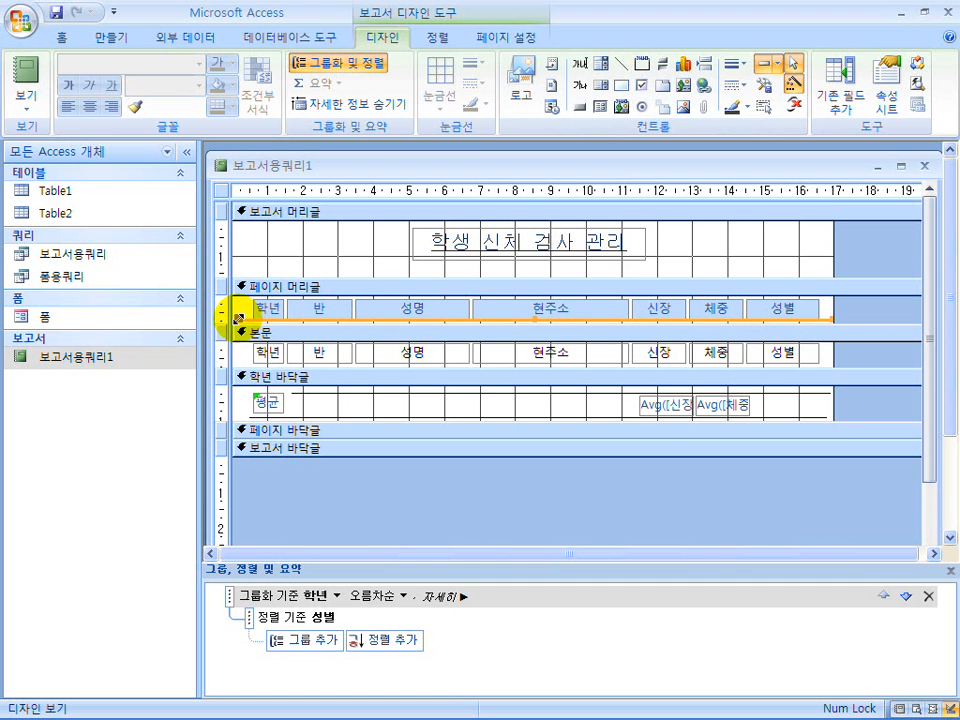
Step: Set the 페이지 머리글 line's 테두리 스타일 to 실선 and its 테두리 두께 to 2 pt
right_click(246, 320)
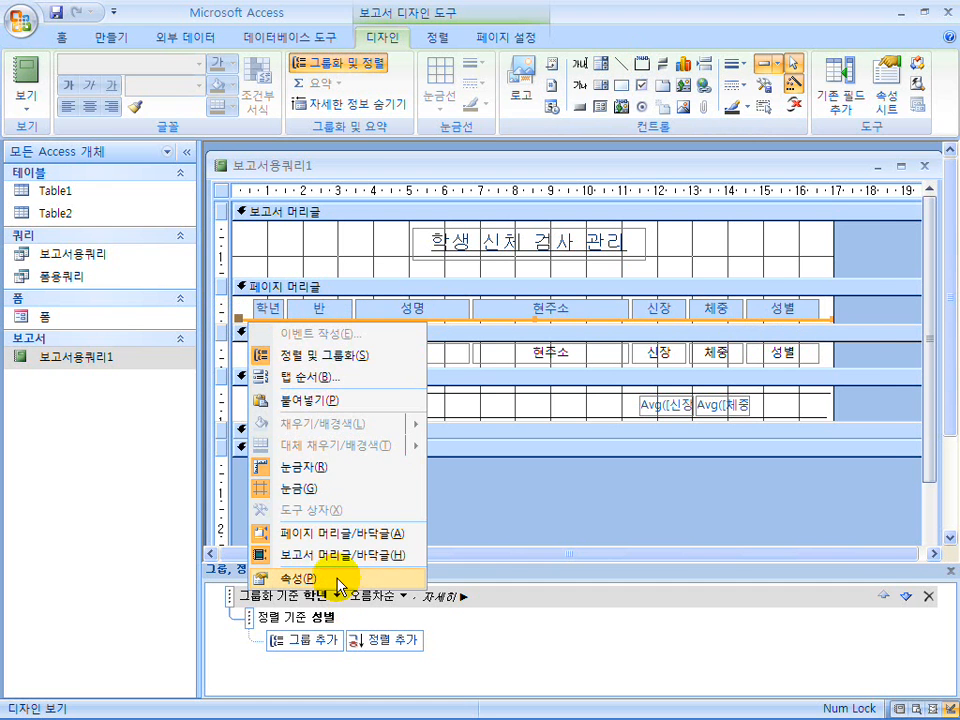
left_click(343, 578)
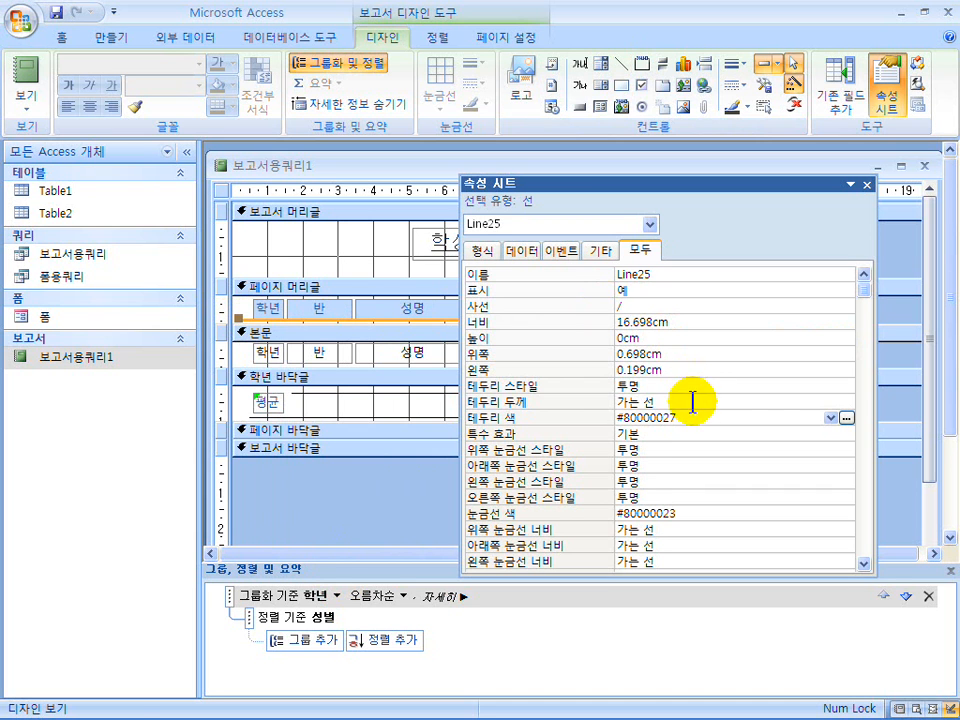
left_click(846, 385)
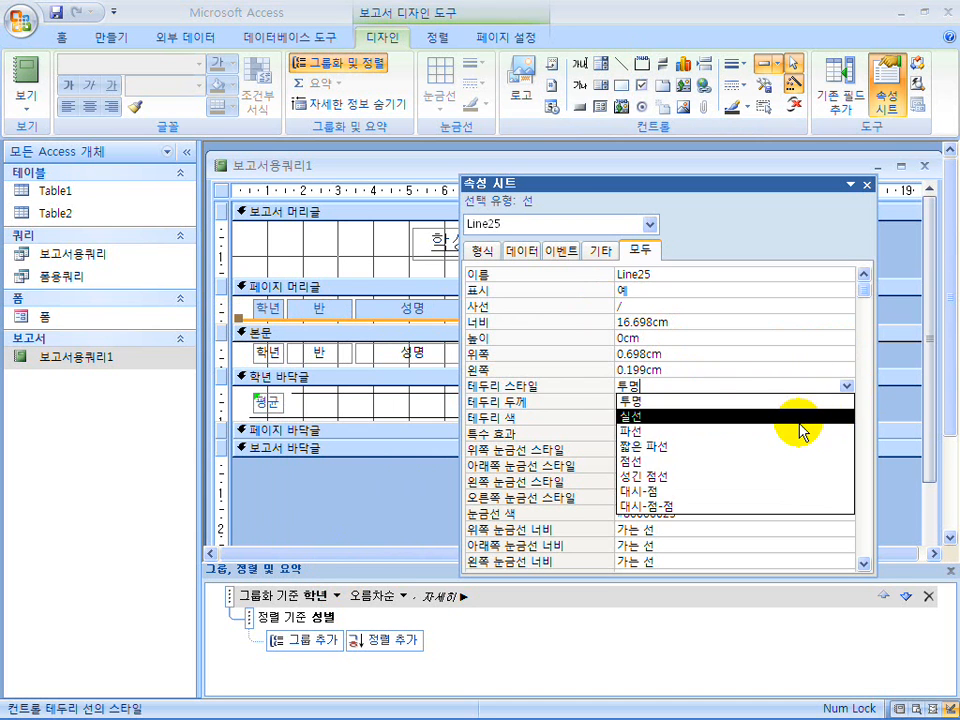
left_click(795, 418)
left_click(703, 401)
left_click(846, 401)
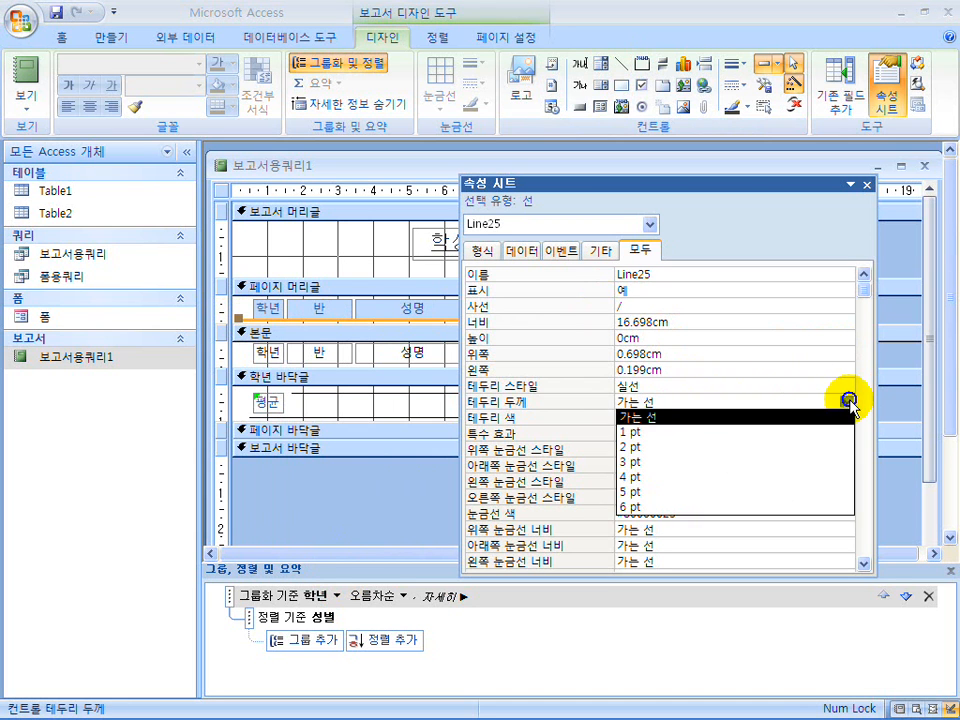
left_click(804, 447)
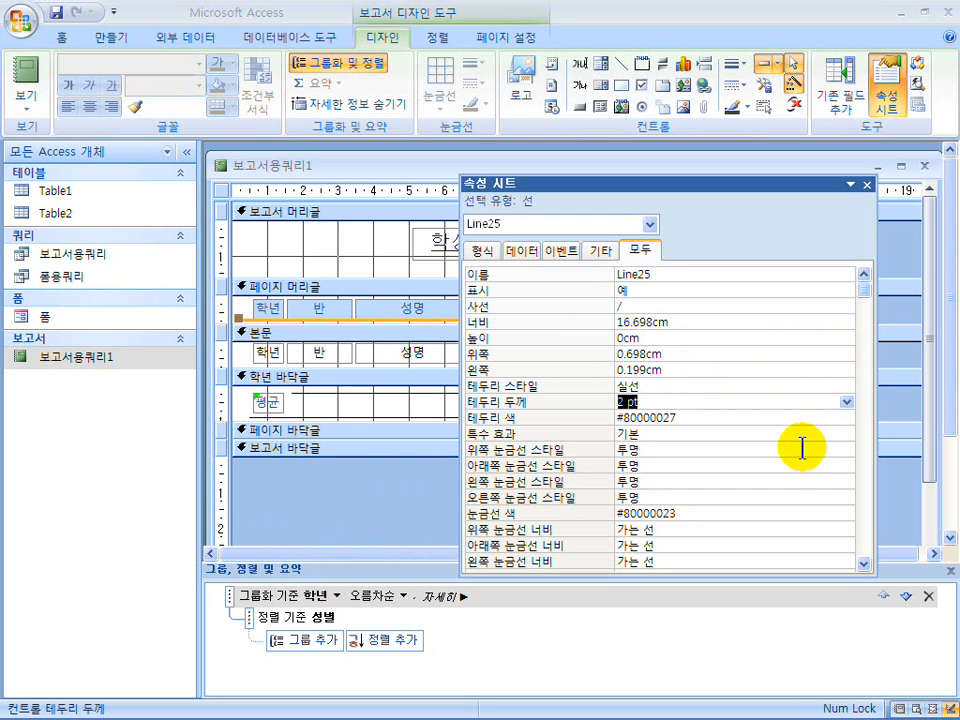
Step: Set the 테두리 색 of the 페이지 머리글 line to black (#000000) and display the report in report view
left_click(820, 418)
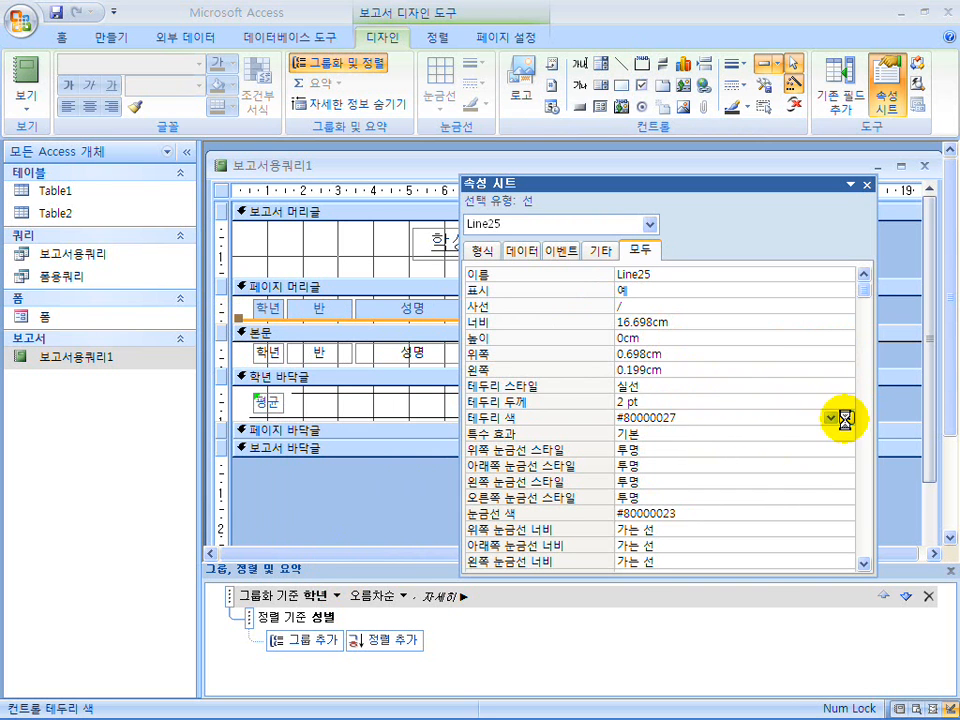
left_click(831, 418)
left_click(641, 479)
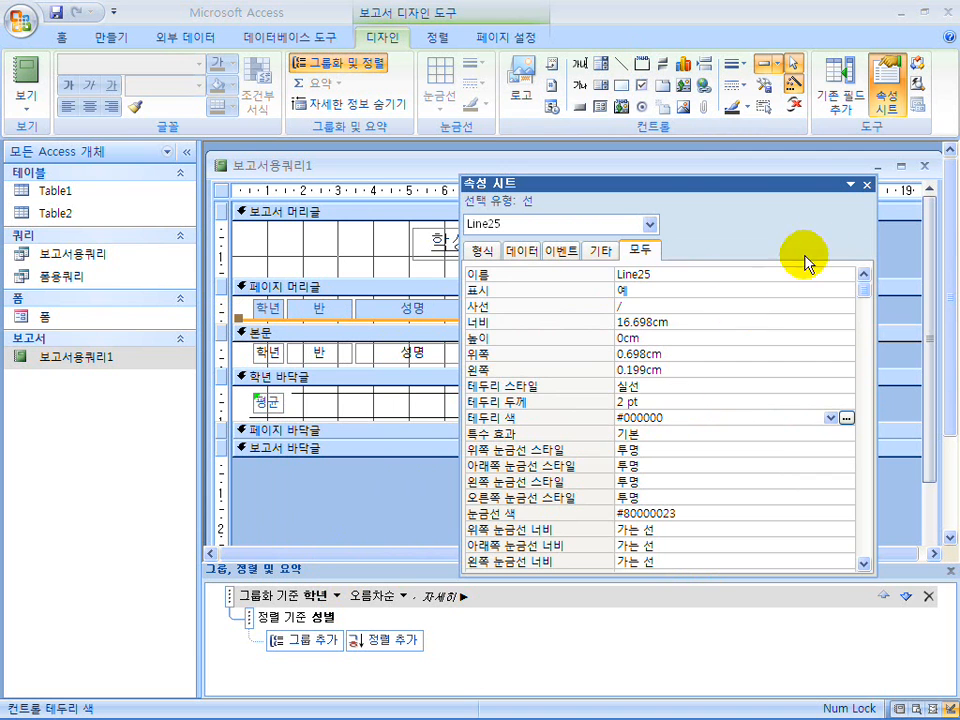
left_click(866, 188)
left_click(28, 96)
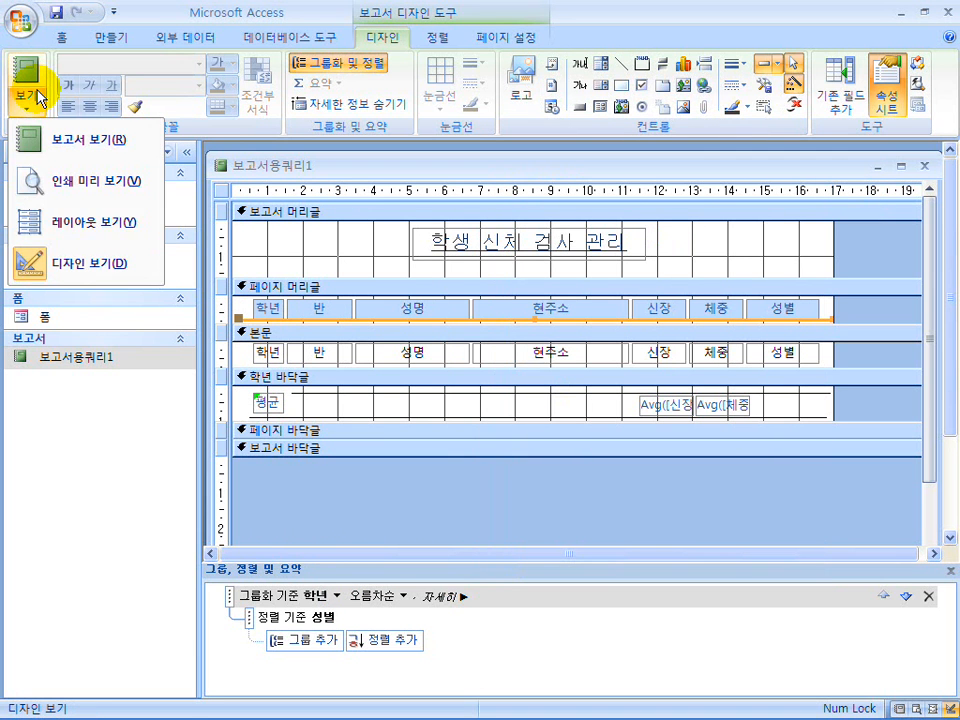
left_click(27, 68)
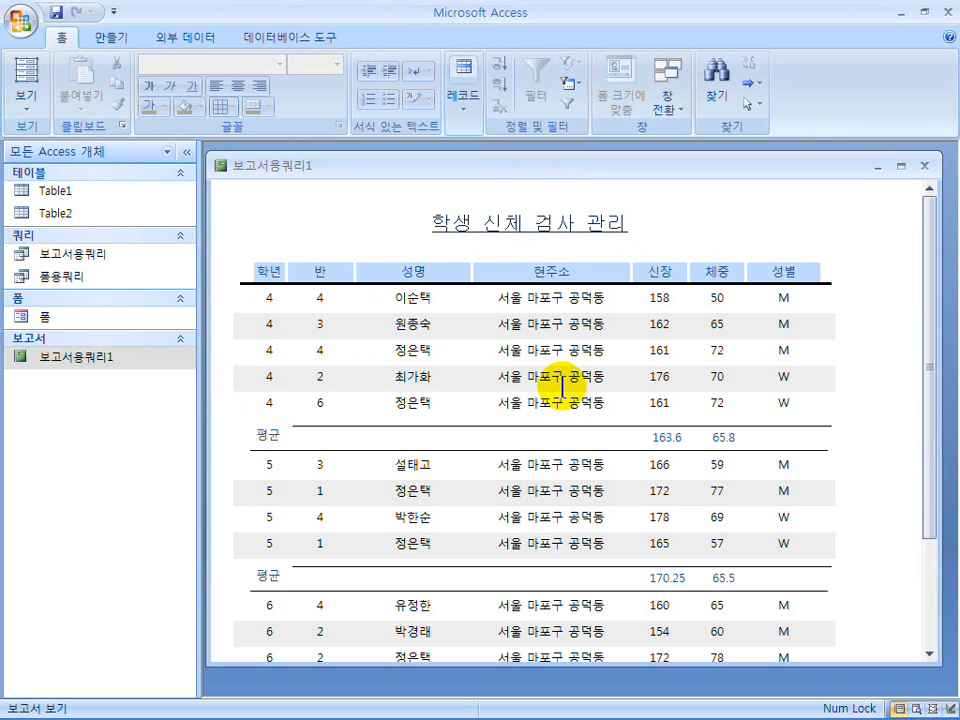
Step: In design view, set the 형식 of the 학년 바닥글's 신장 average field to 표준 and its 소수 자릿수 to 0
left_click(28, 96)
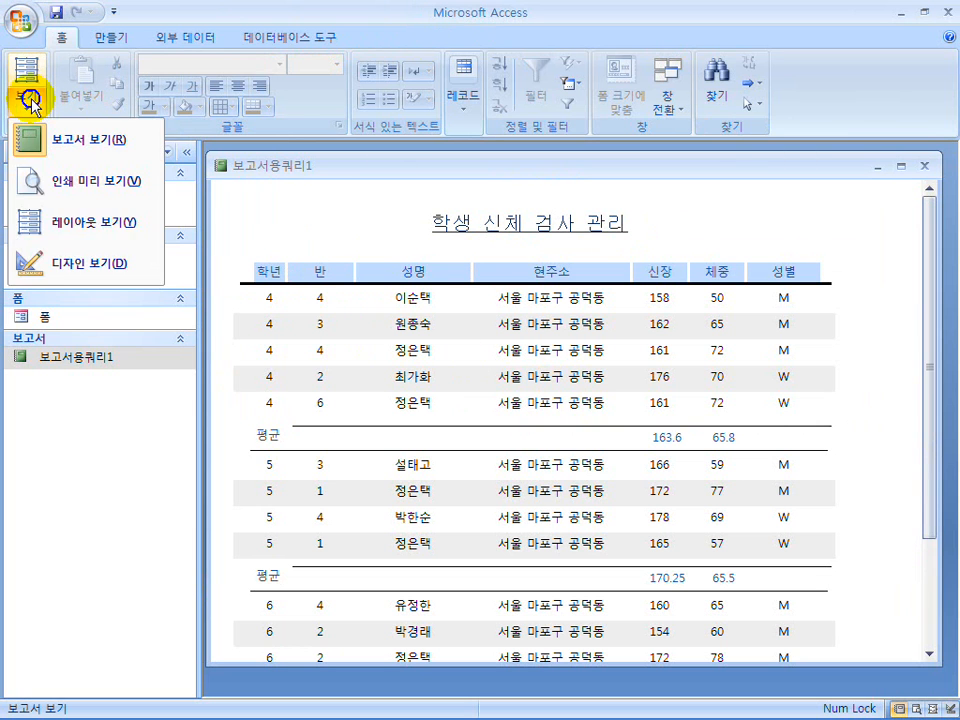
left_click(59, 259)
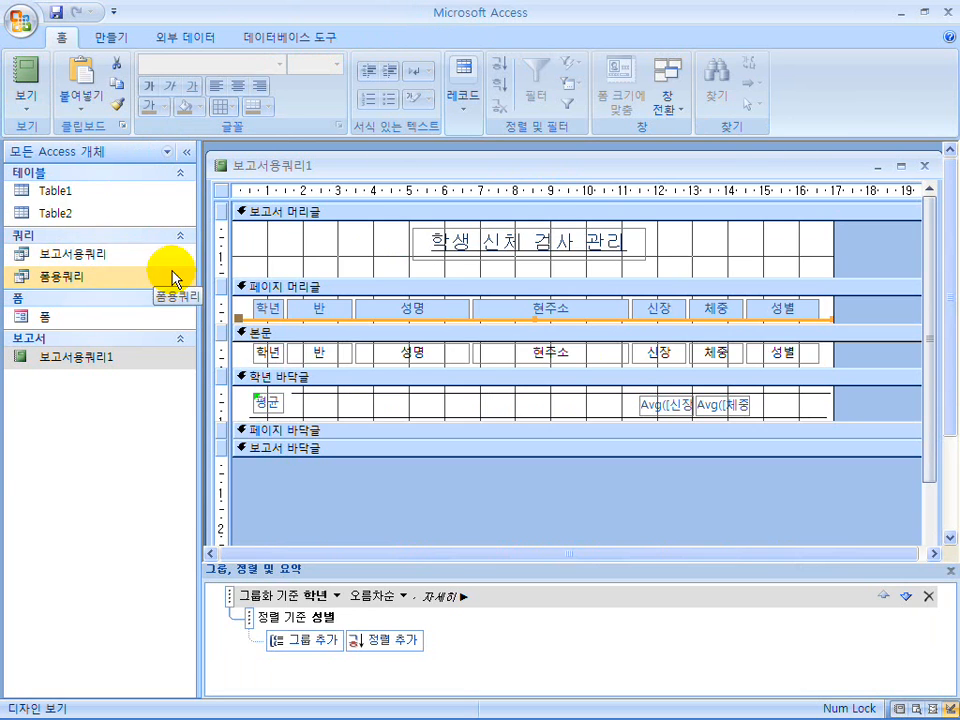
left_click(669, 405)
right_click(674, 405)
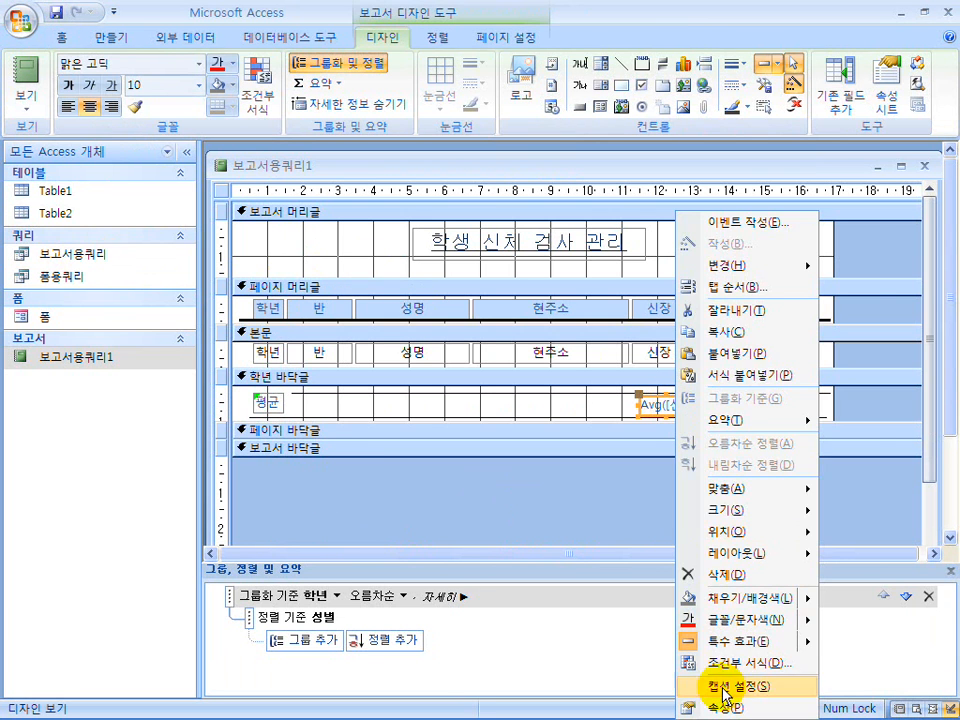
left_click(720, 697)
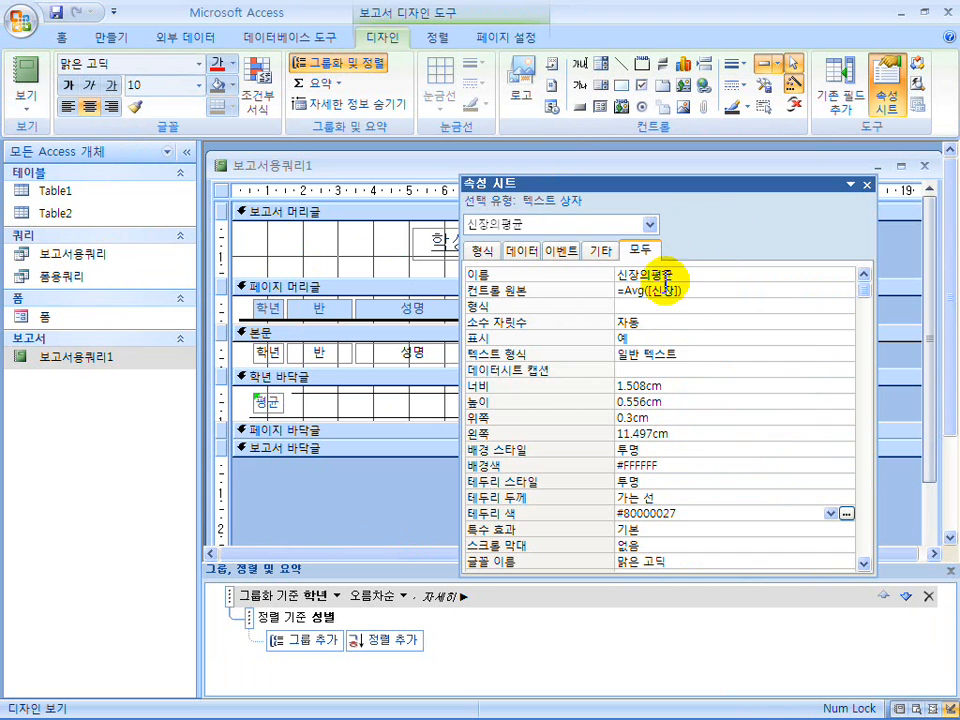
left_click(701, 307)
left_click(845, 308)
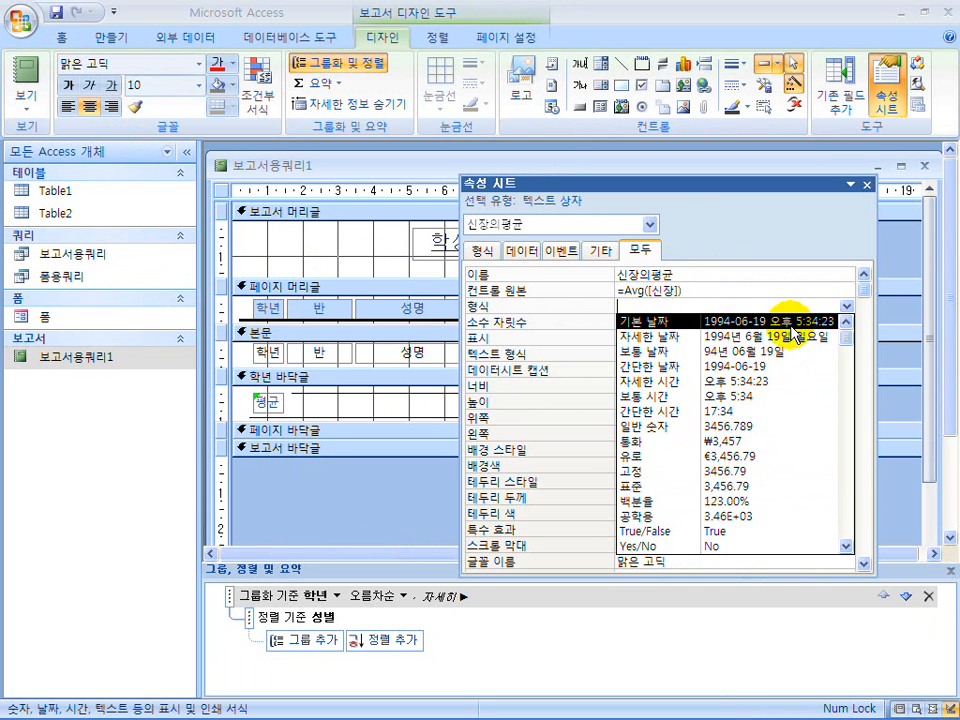
left_click(757, 485)
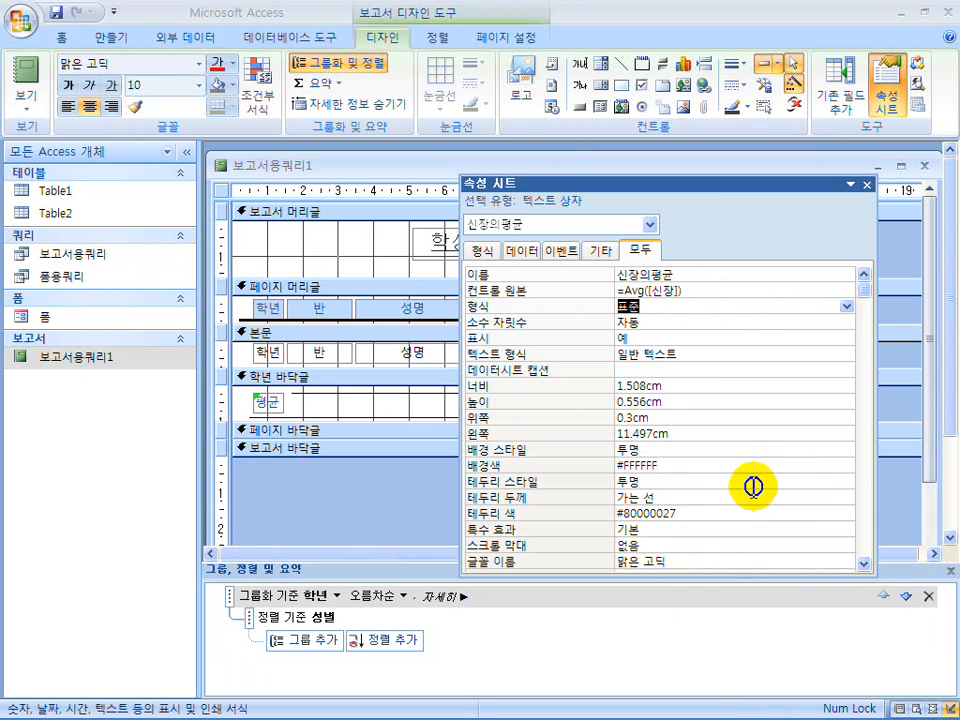
left_click(596, 324)
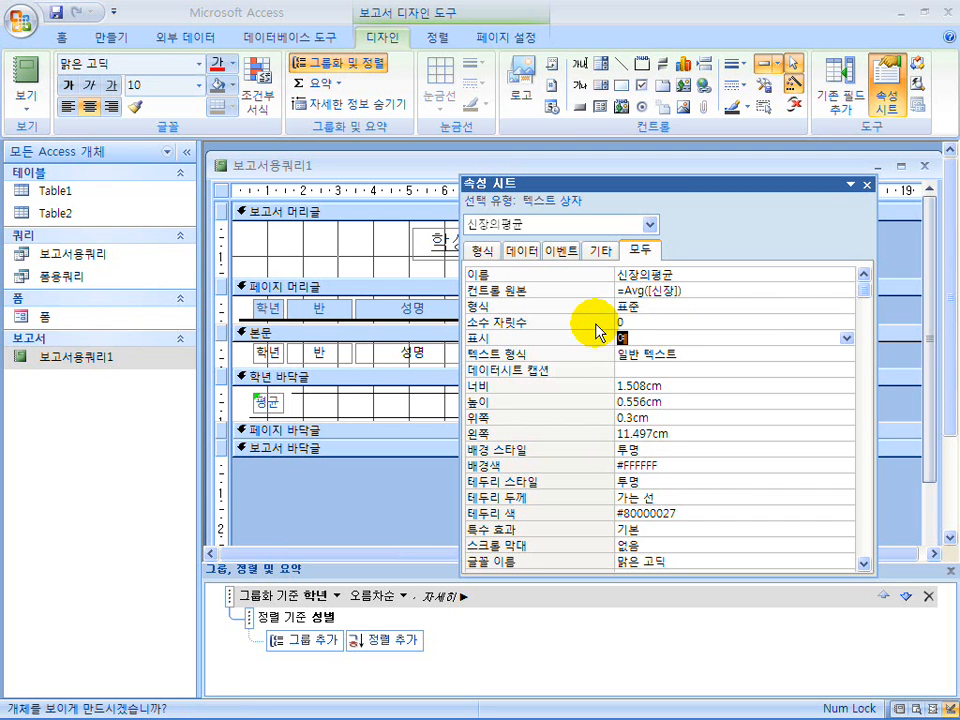
Step: Switch to the 강의용기출문제모음.hwp document, examine its rules for thousands commas, won signs and integer rounding, and return to Access
left_click(647, 307)
mouse_move(529, 707)
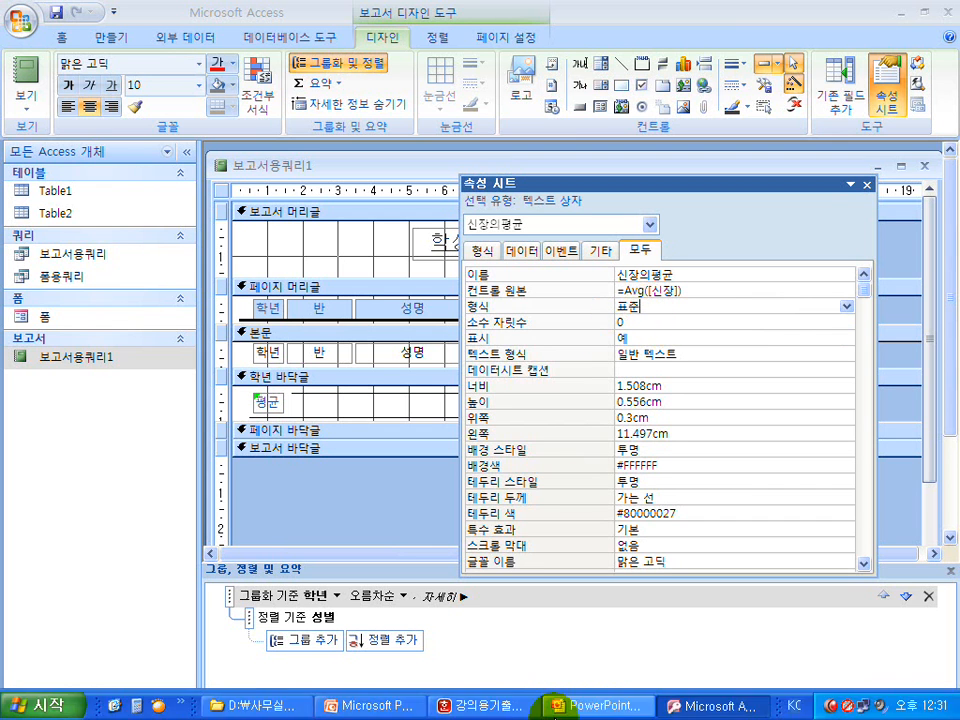
left_click(465, 707)
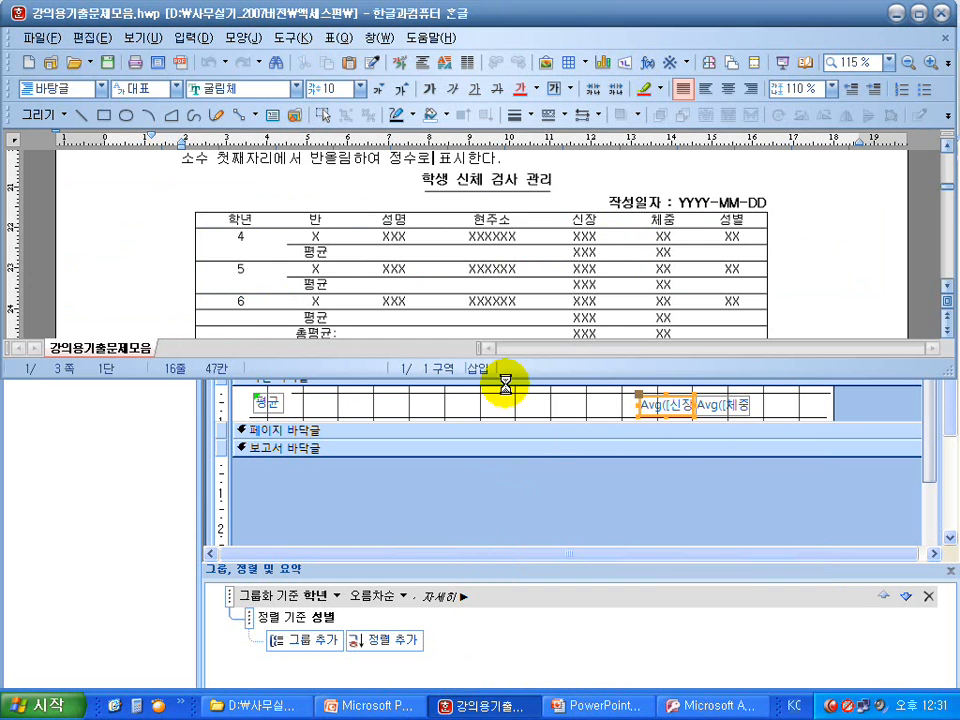
scroll(495, 228, "up", 3)
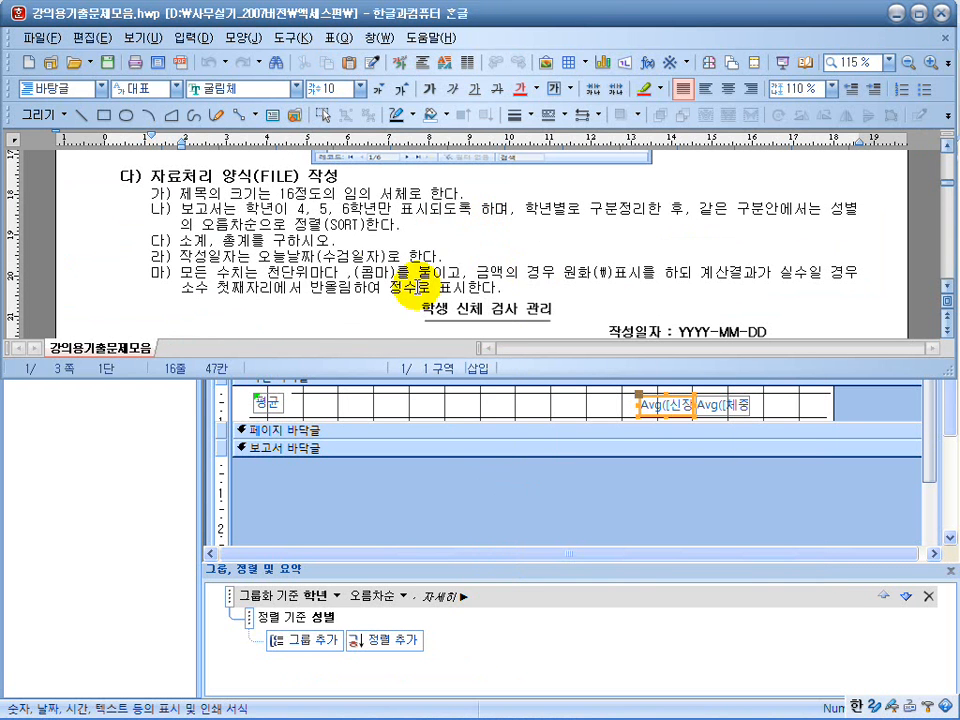
left_click_drag(268, 271, 455, 269)
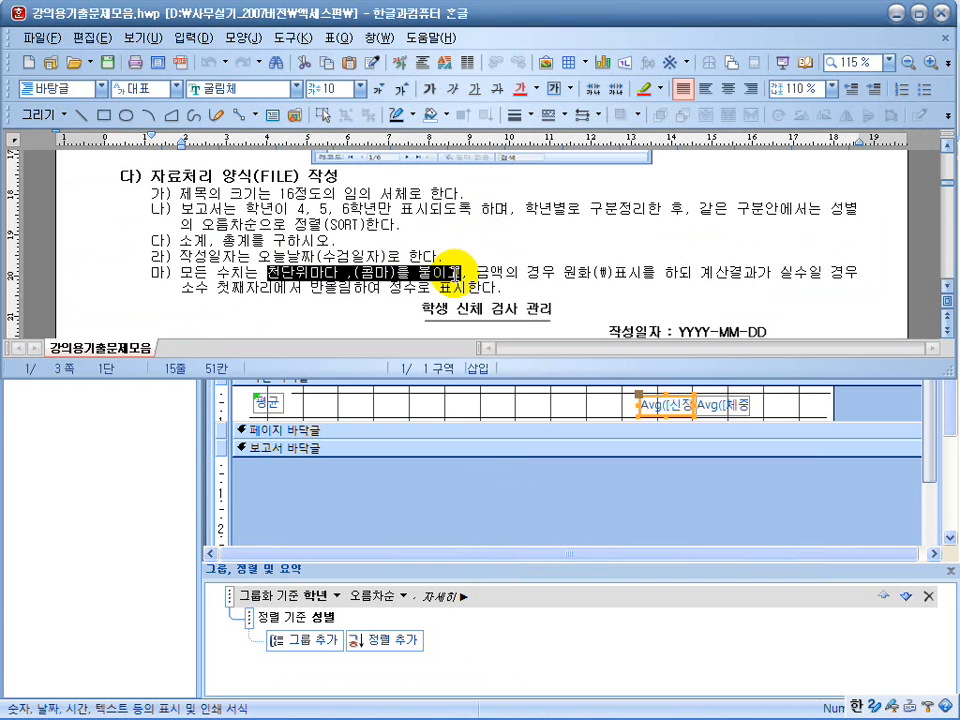
left_click_drag(527, 271, 626, 282)
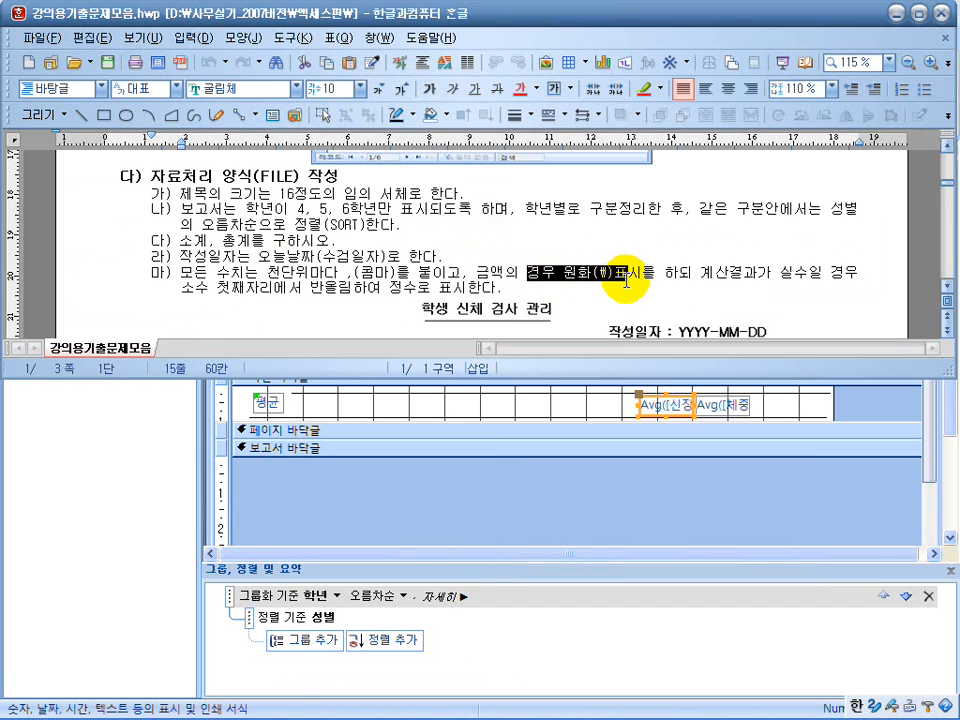
left_click(546, 272)
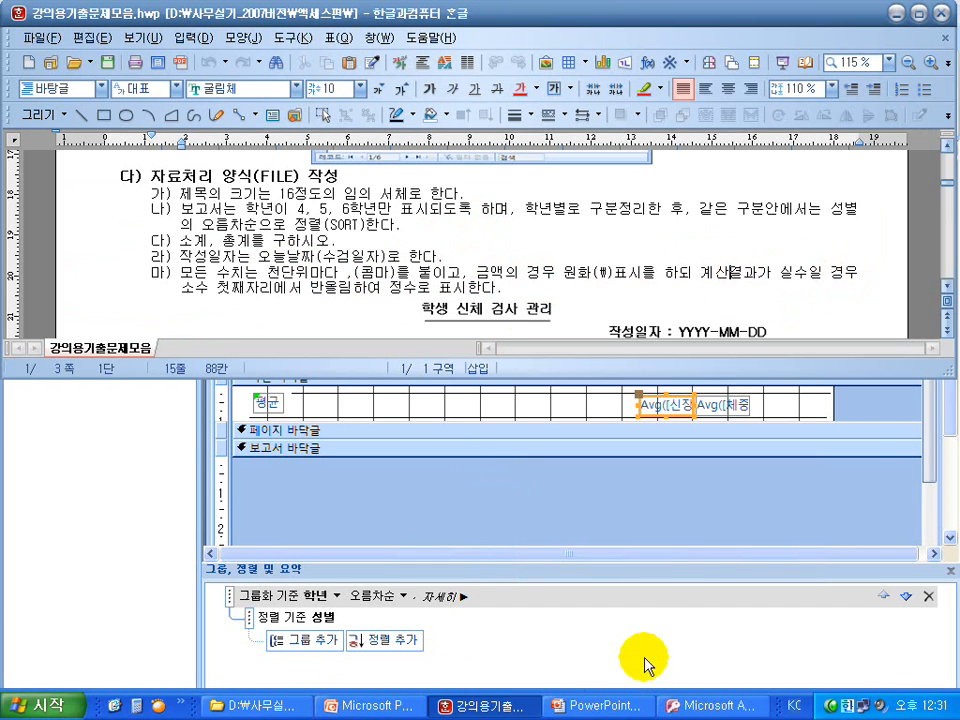
left_click(680, 487)
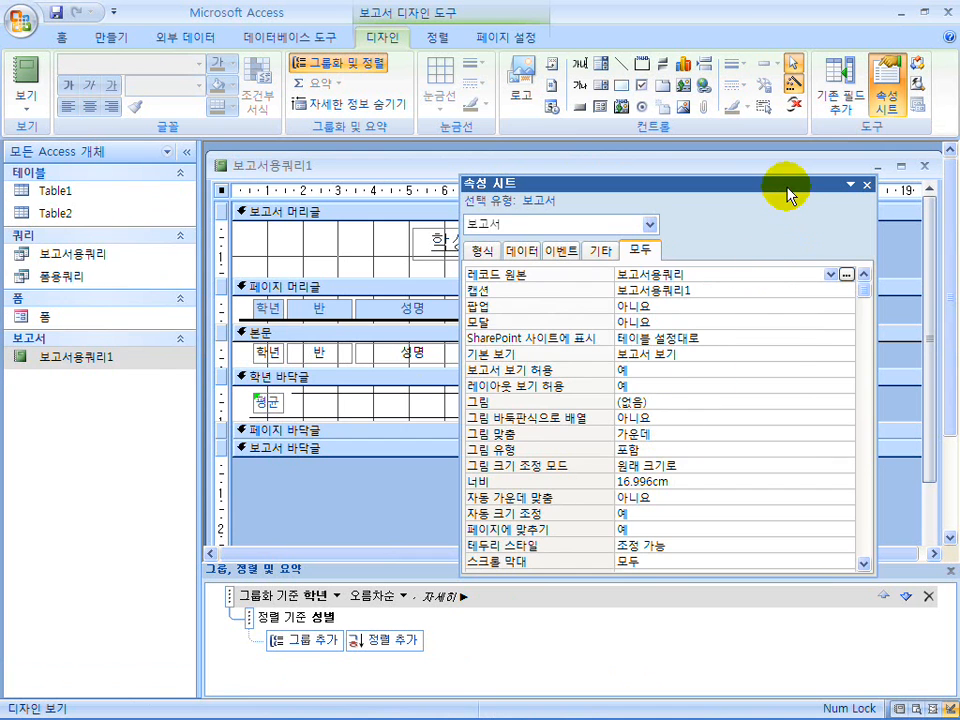
Step: Set the 형식 of the 학년 바닥글's 체중 average field to 표준 and its 소수 자릿수 to 0
left_click_drag(793, 200, 443, 167)
left_click(662, 405)
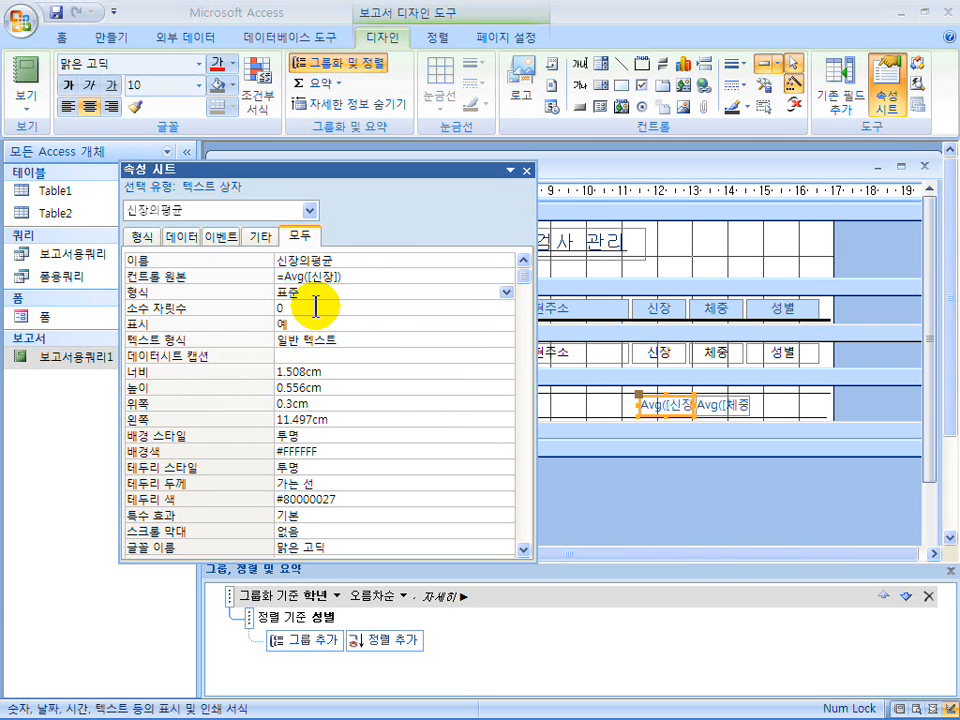
left_click(716, 412)
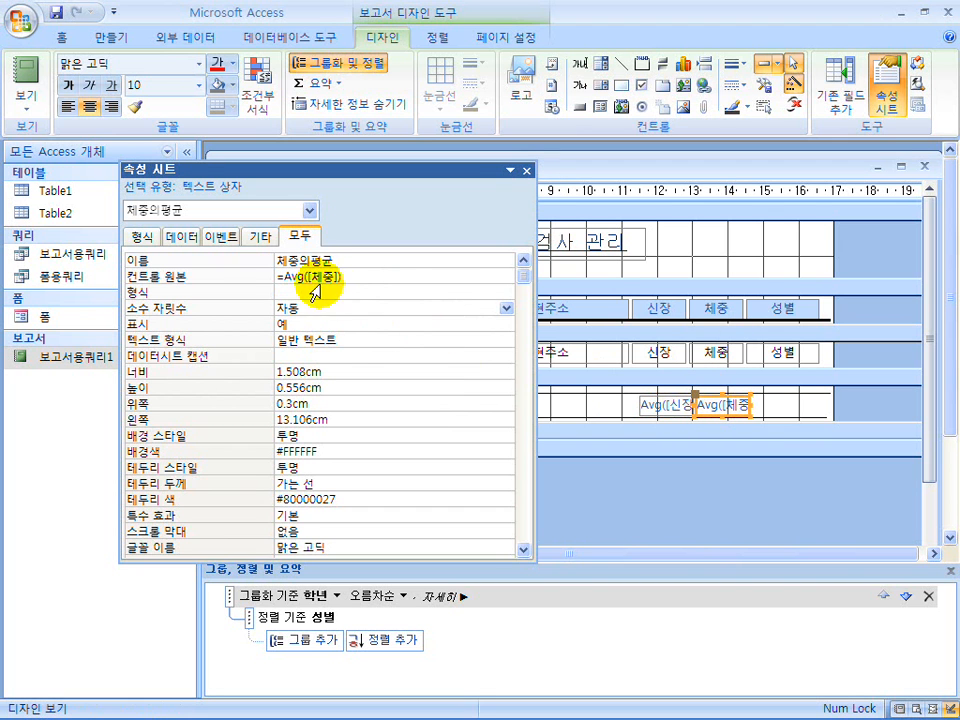
left_click(507, 292)
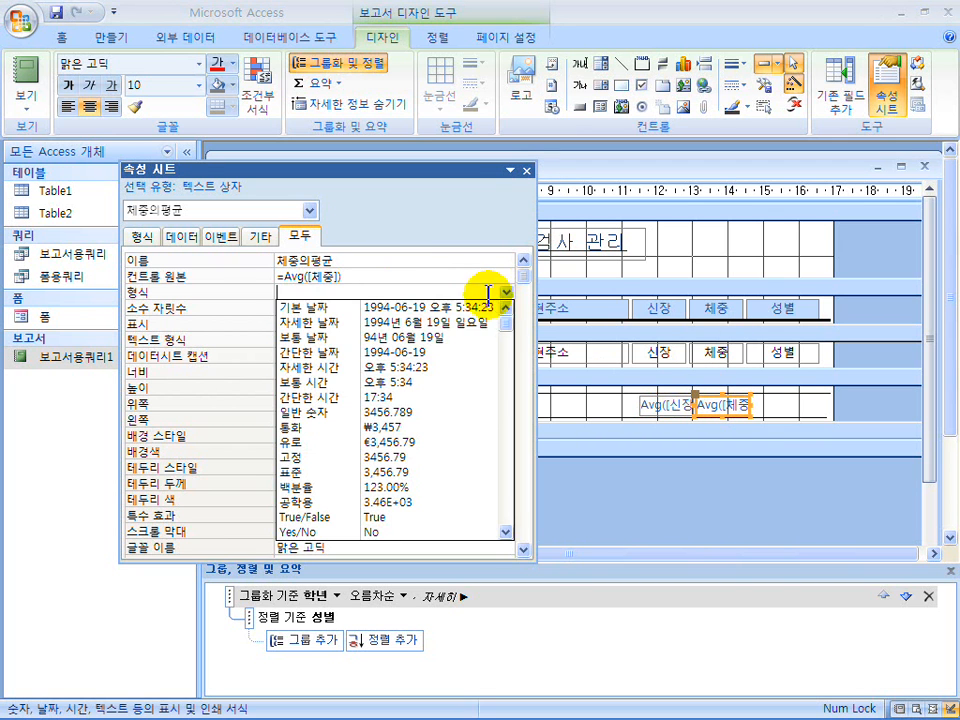
left_click(436, 473)
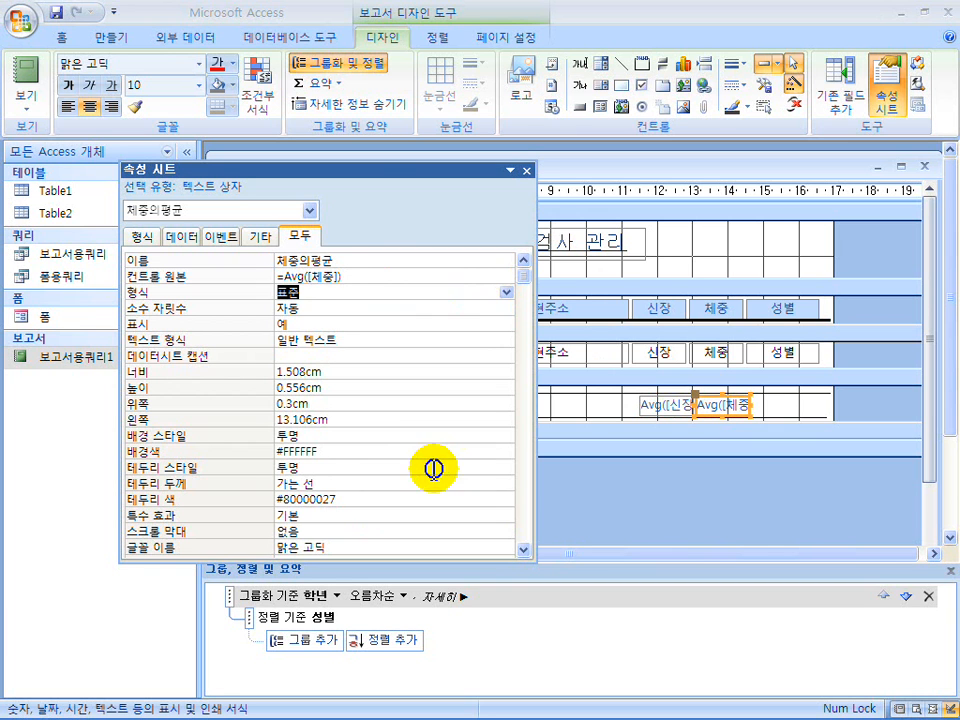
left_click(263, 305)
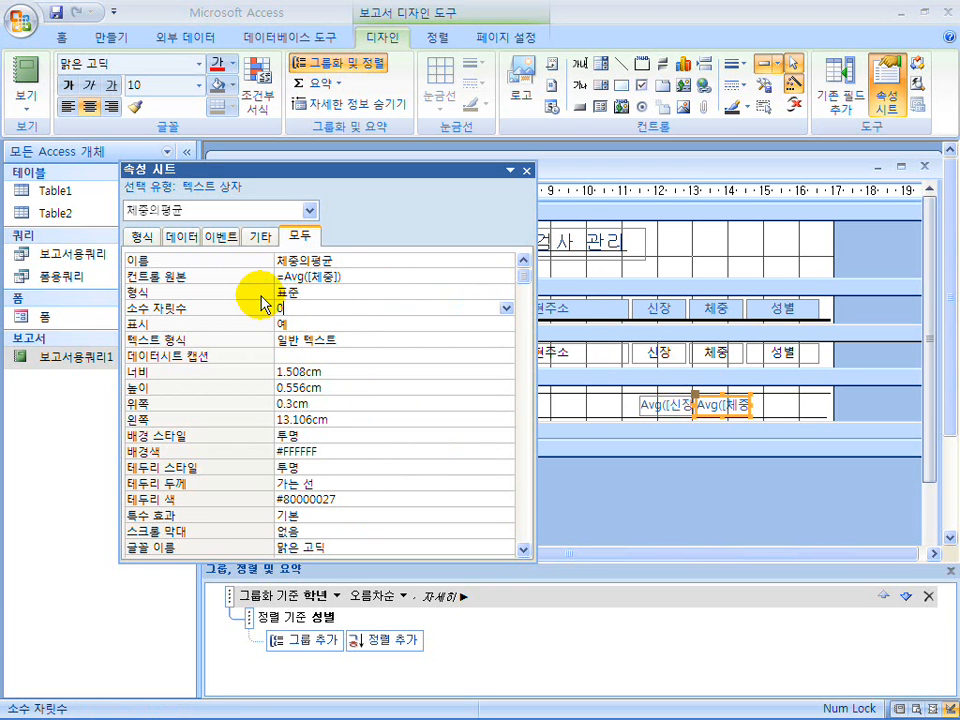
left_click(527, 171)
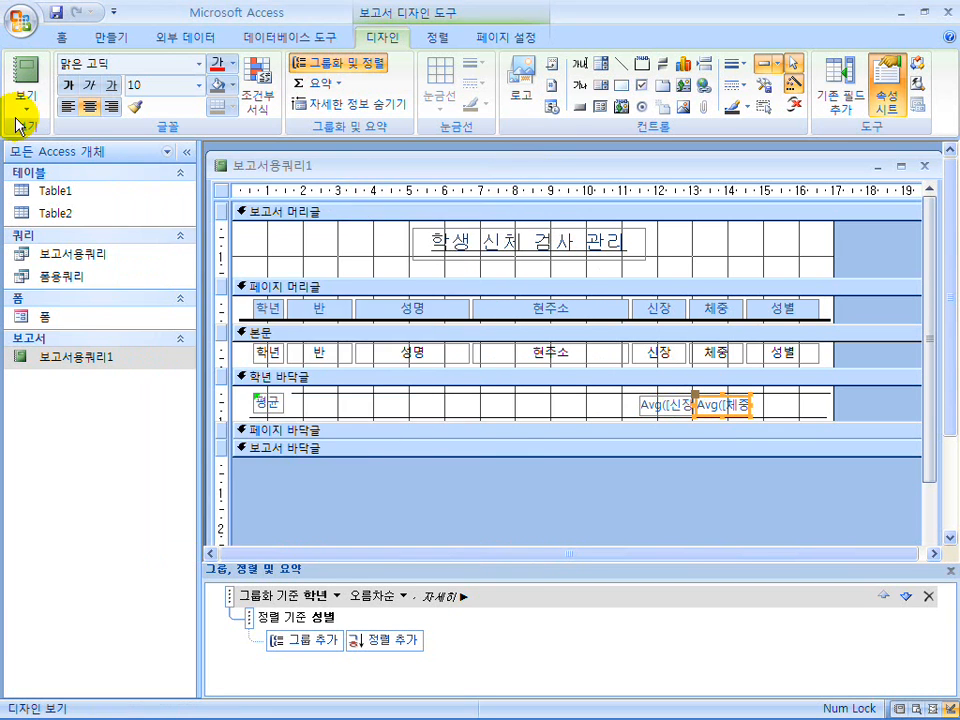
Step: Display the report in report view and examine the 평균 rows of grades 4, 5 and 6
left_click(25, 68)
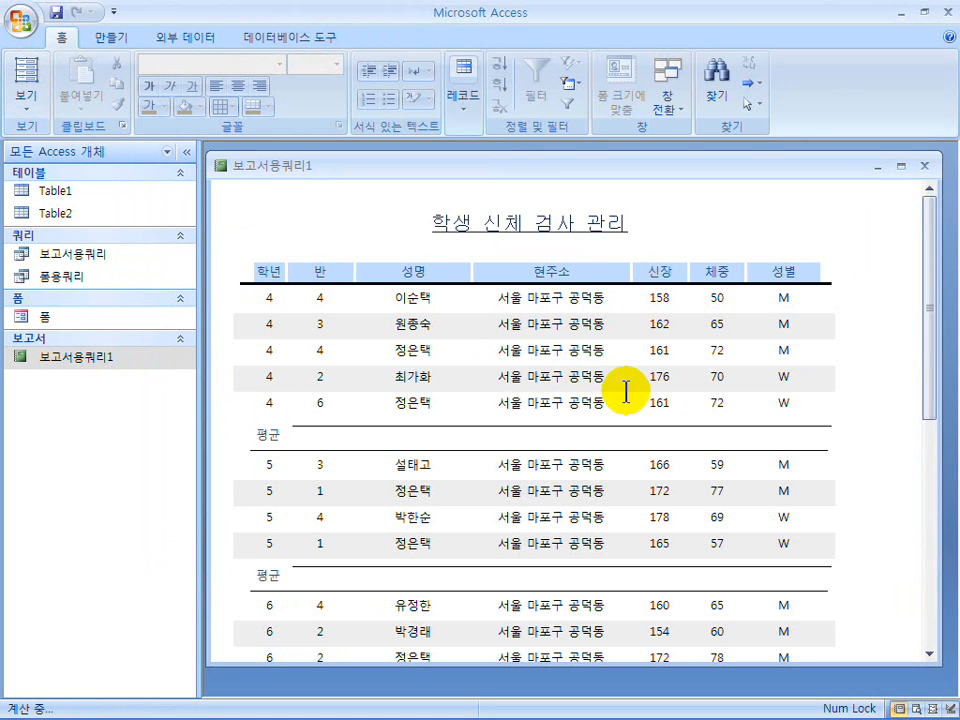
left_click_drag(932, 326, 930, 452)
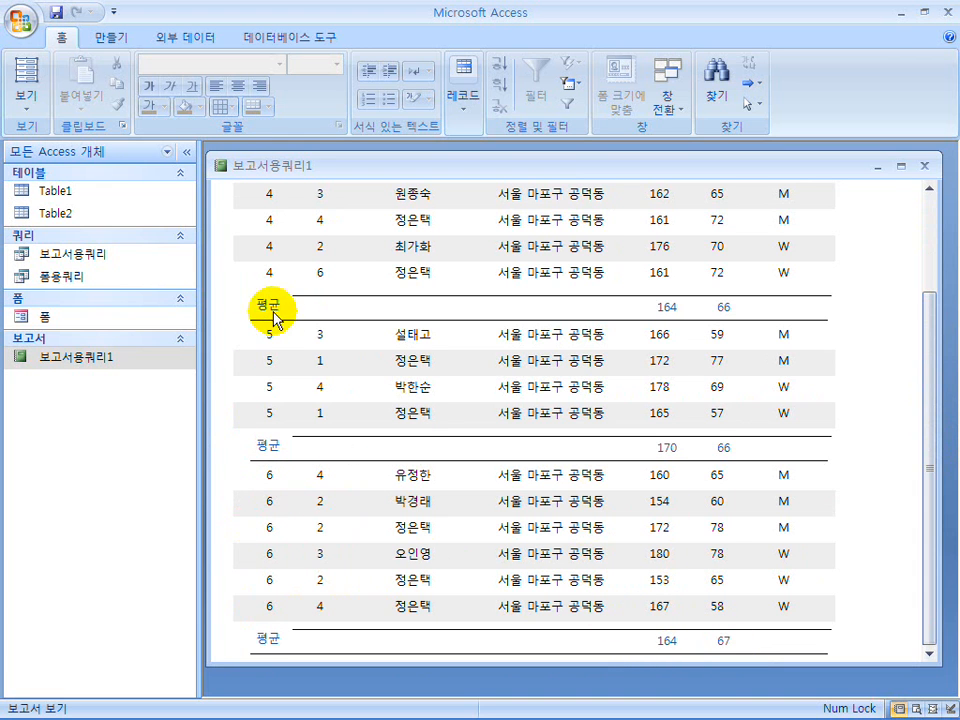
left_click_drag(936, 435, 928, 336)
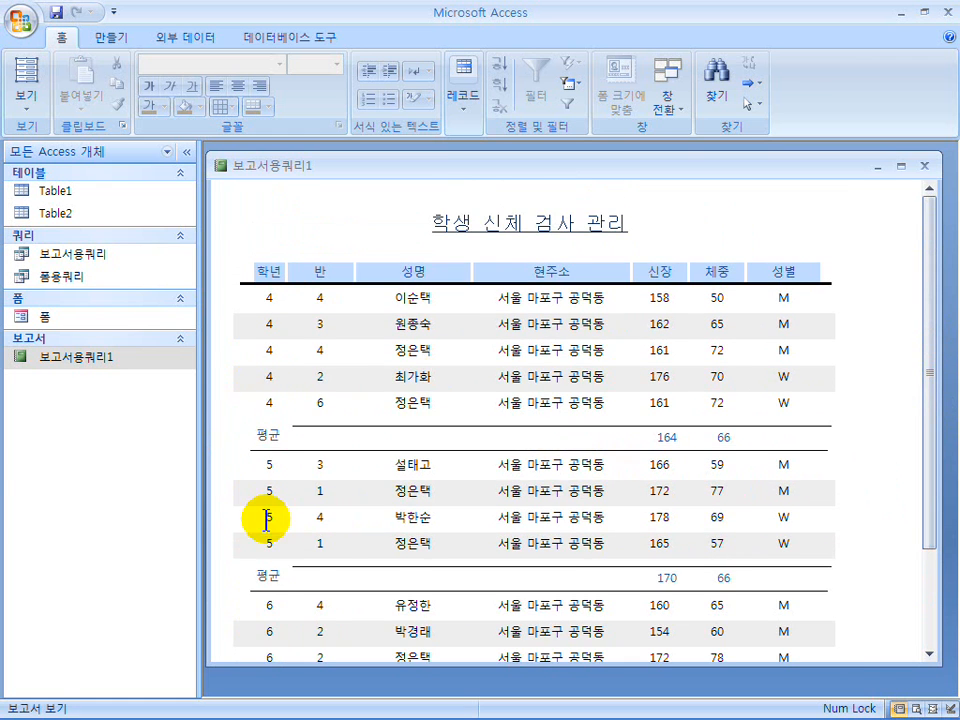
scroll(287, 618, "down", 5)
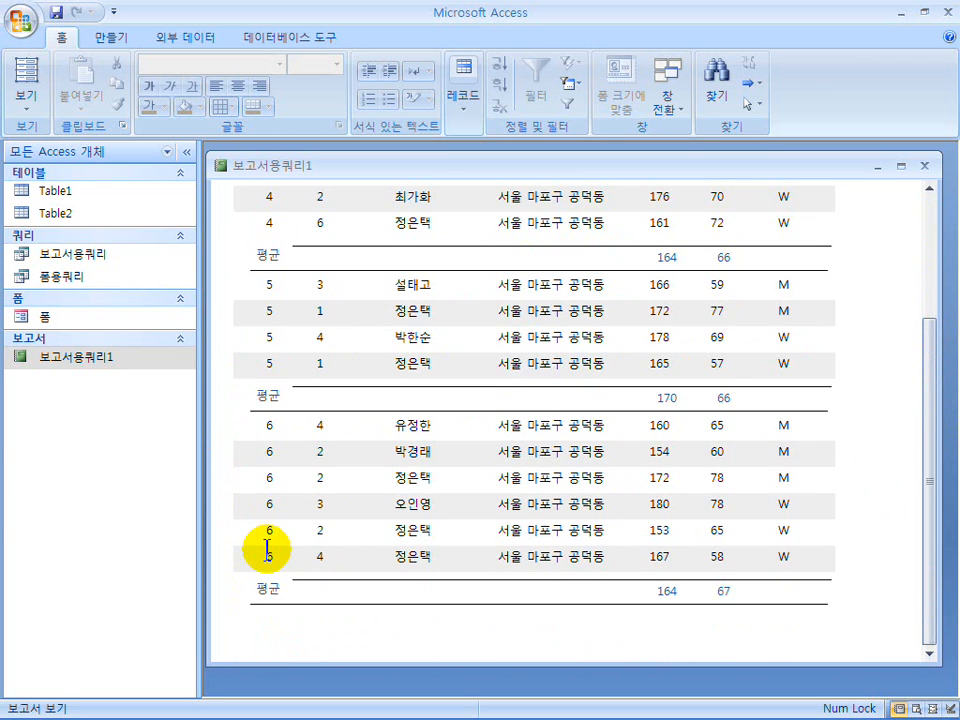
scroll(267, 548, "up", 3)
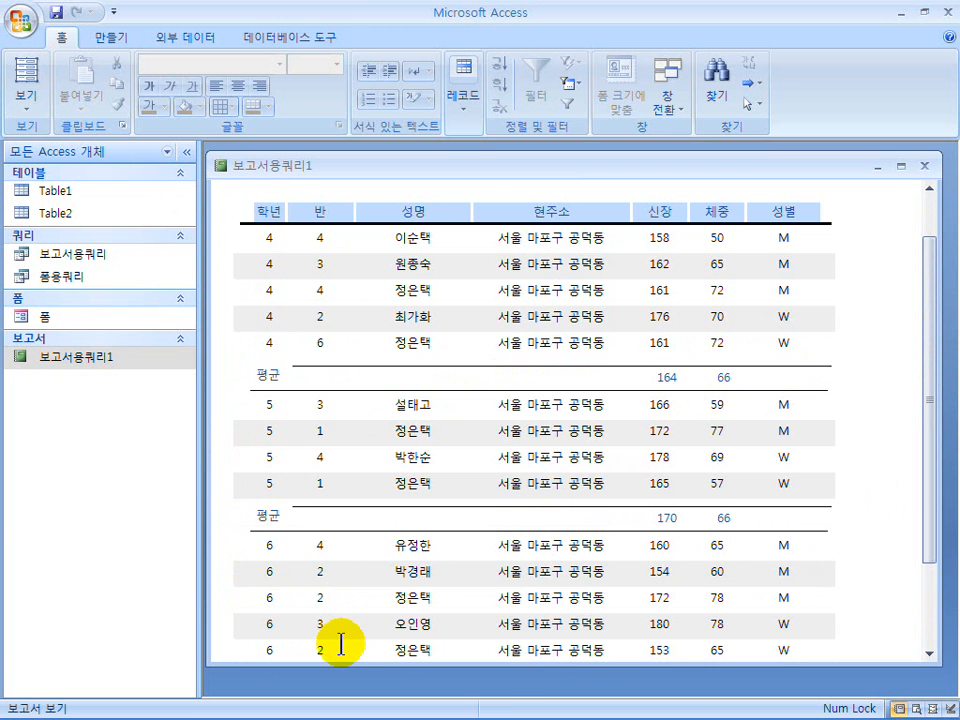
Step: Switch to the PowerPoint slide show and advance to the 보고서 수정 slide to examine the date field and formatting instructions
key("super")
left_click(561, 704)
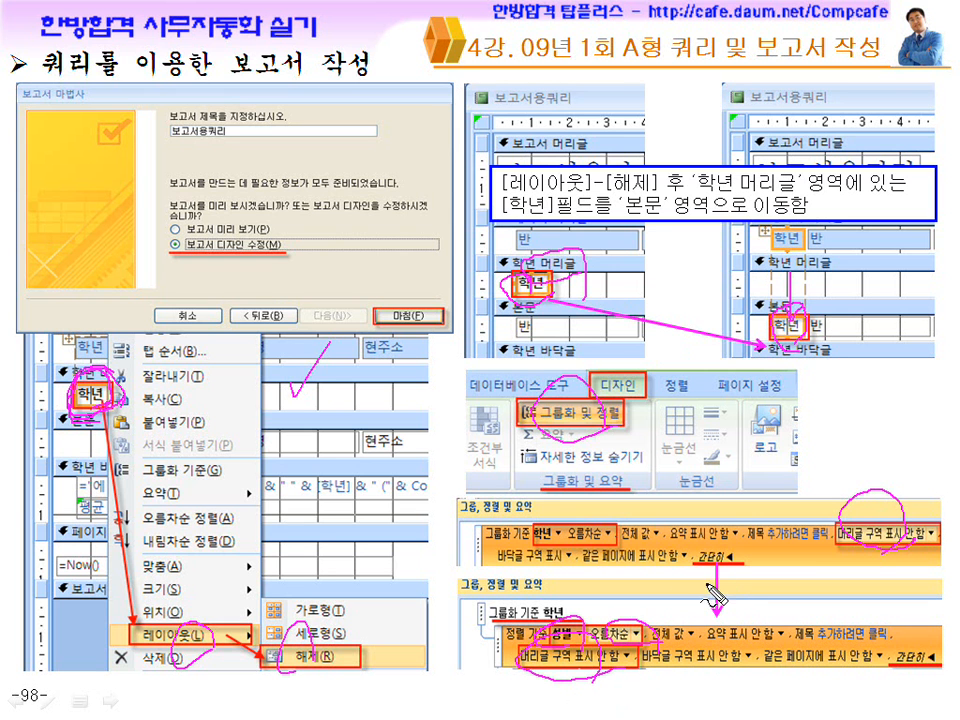
key("Escape")
left_click(656, 520)
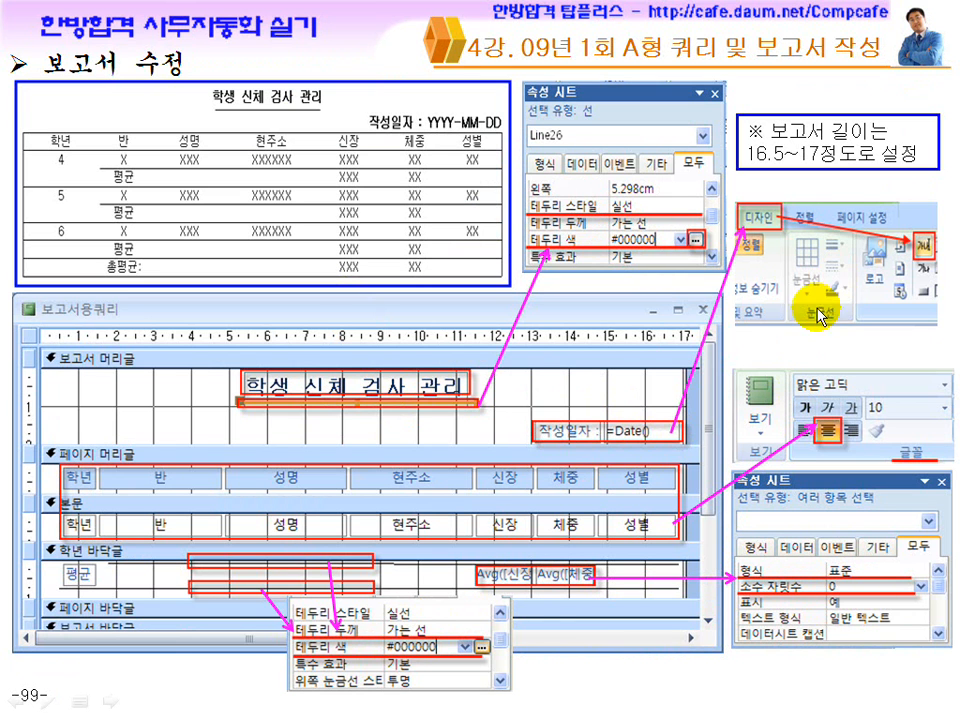
Step: Switch back to Access and, in design view, place a text box beneath the title in the 보고서 머리글
key("super")
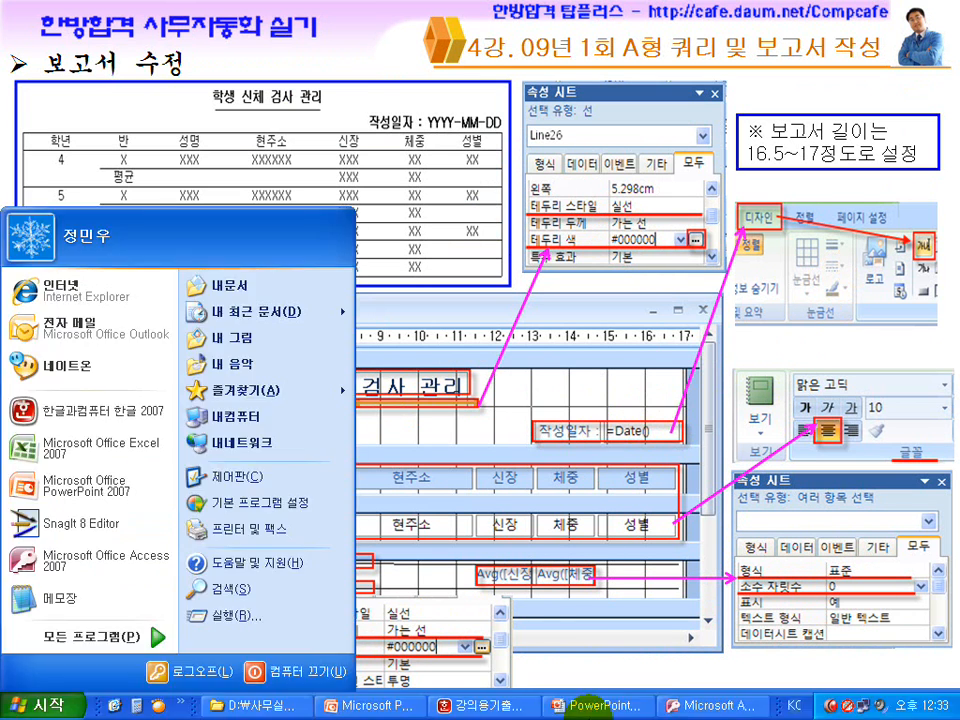
left_click(713, 700)
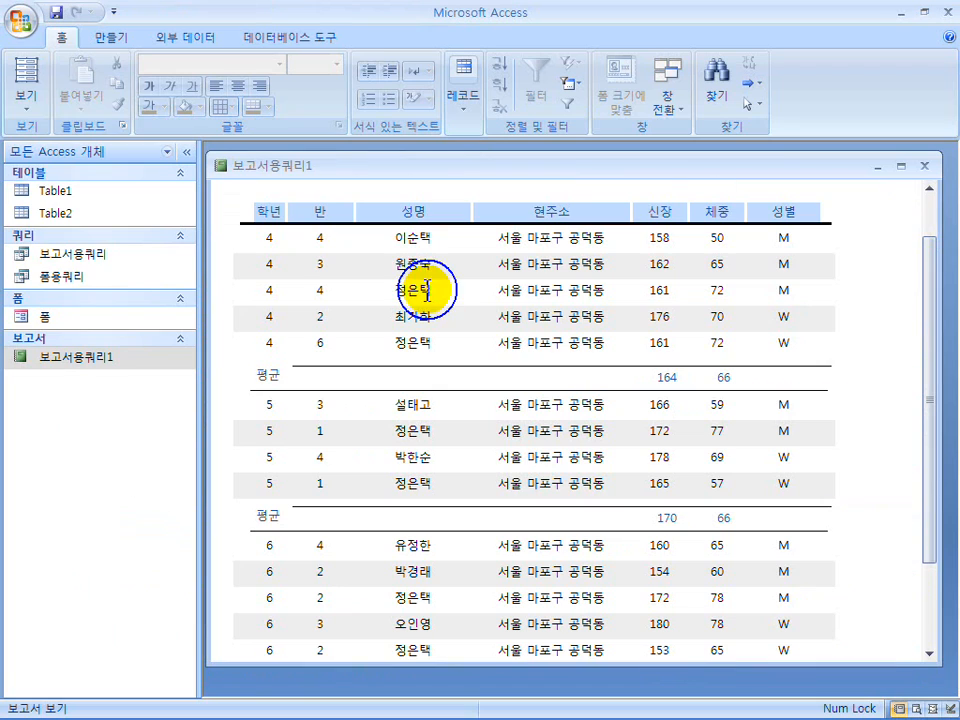
left_click(36, 105)
left_click(51, 262)
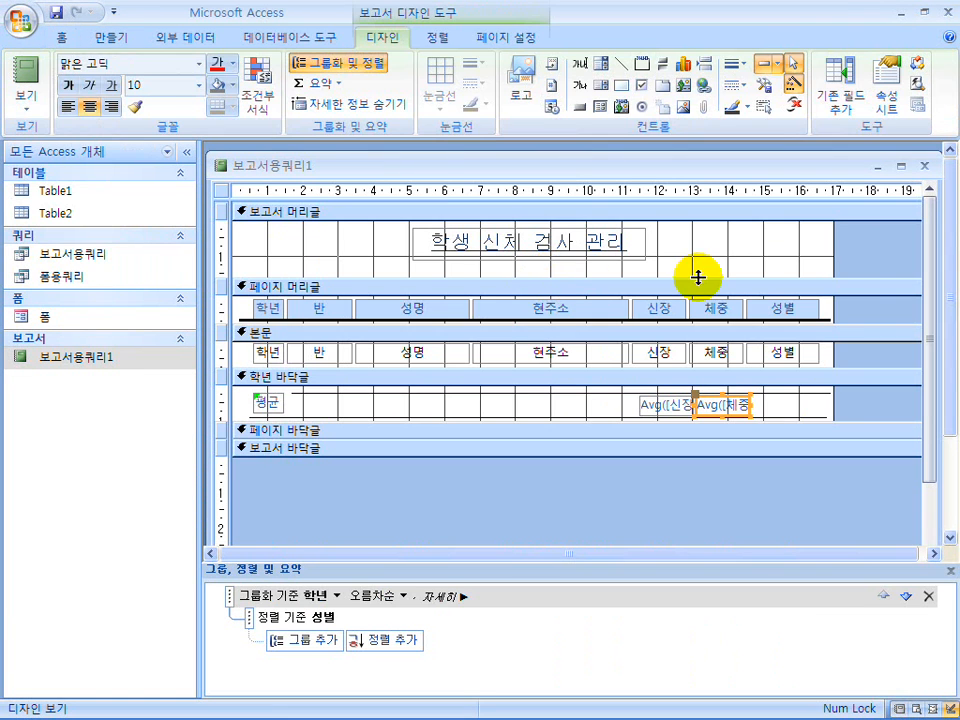
left_click(677, 211)
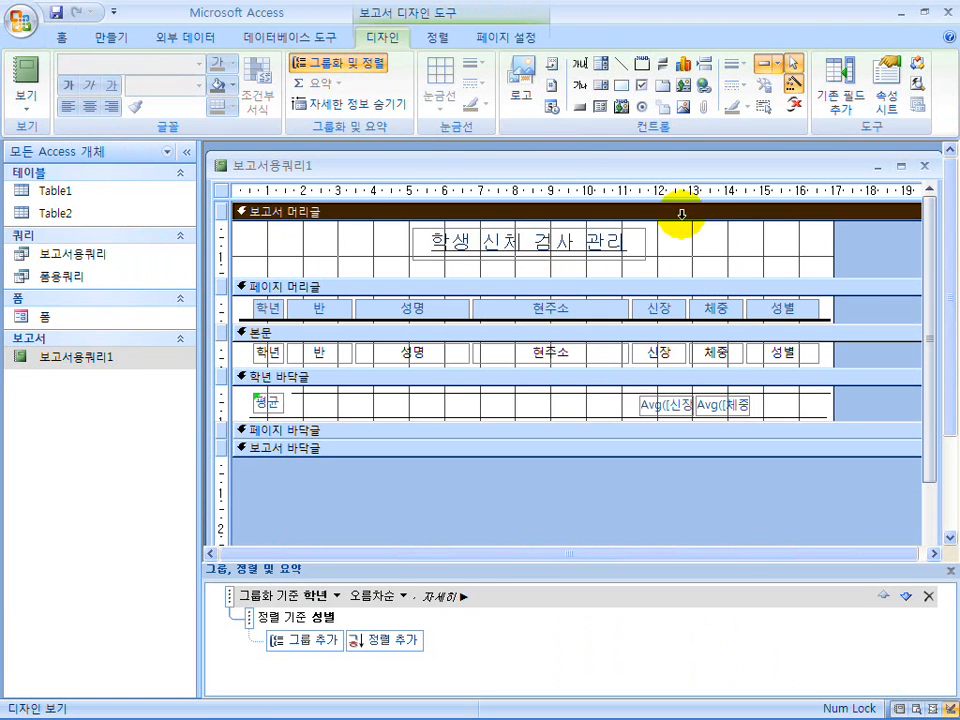
left_click(580, 73)
left_click(696, 261)
Step: Caption the new text box's label 작성일자:, enter =date() in the text box and display the report in report view
left_click(611, 271)
left_click(619, 268)
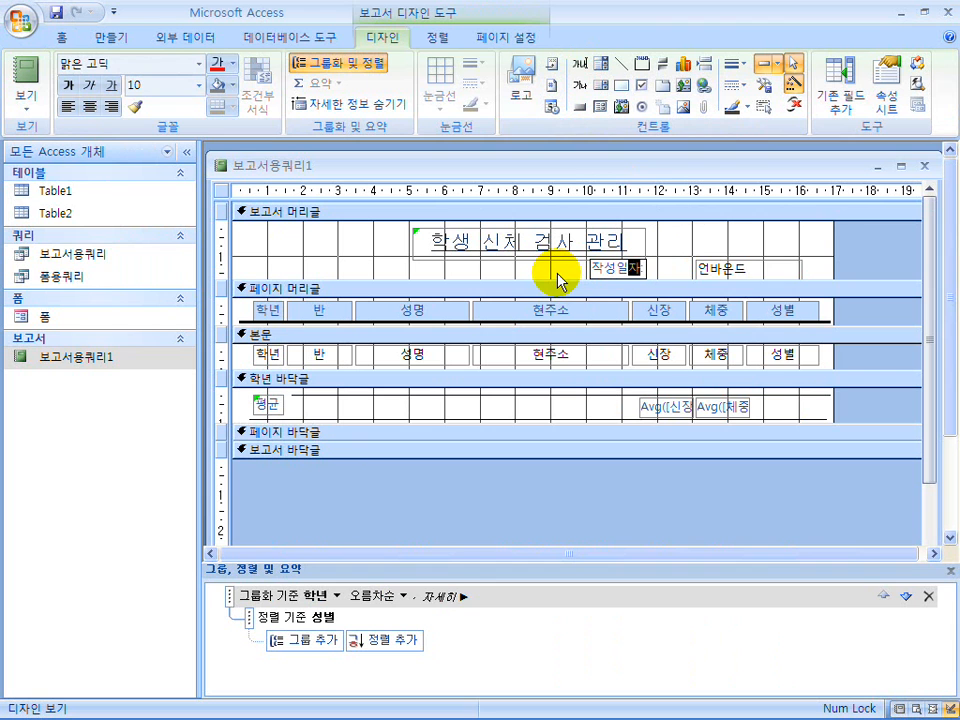
left_click(735, 272)
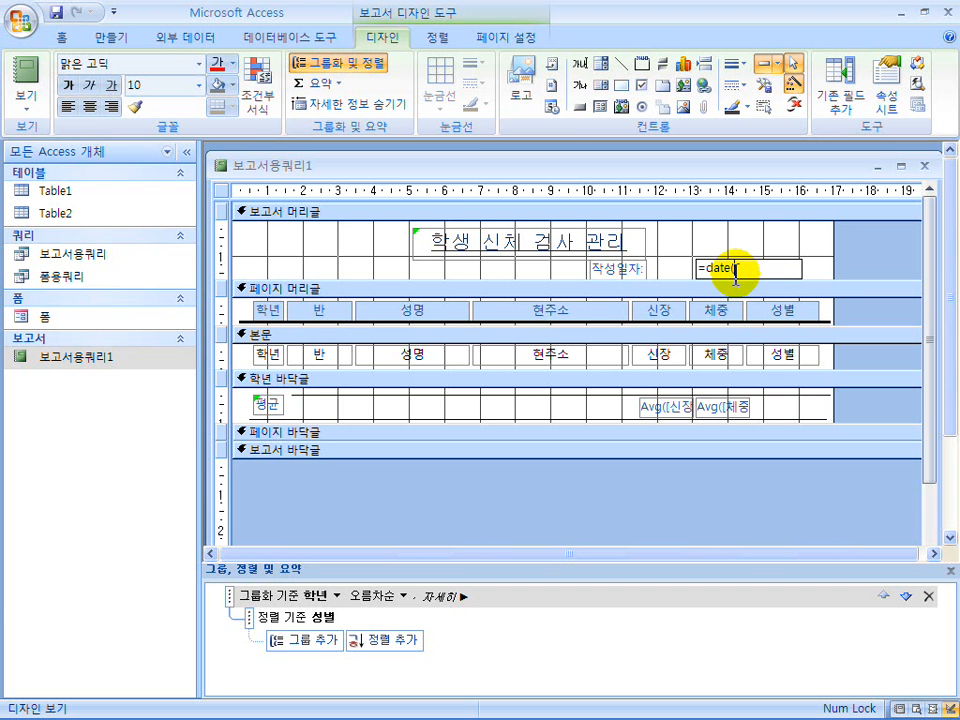
left_click(22, 82)
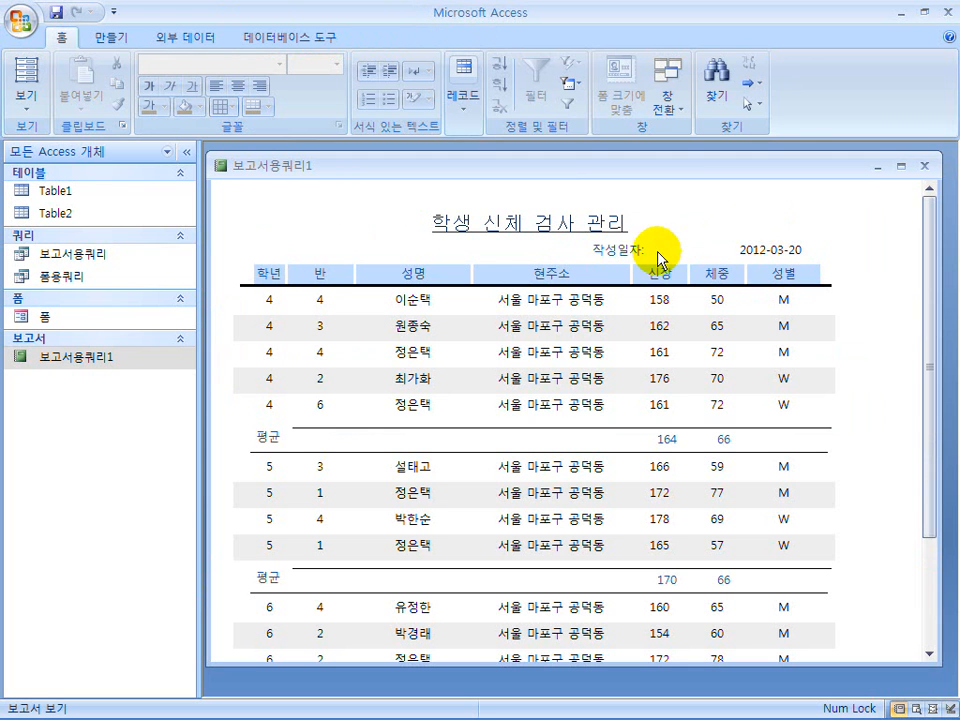
Step: In design view, bring the 작성일자: label and =Date() text box close together, ending at the 성별 column's outer edge, and show report view
left_click(24, 96)
left_click(80, 263)
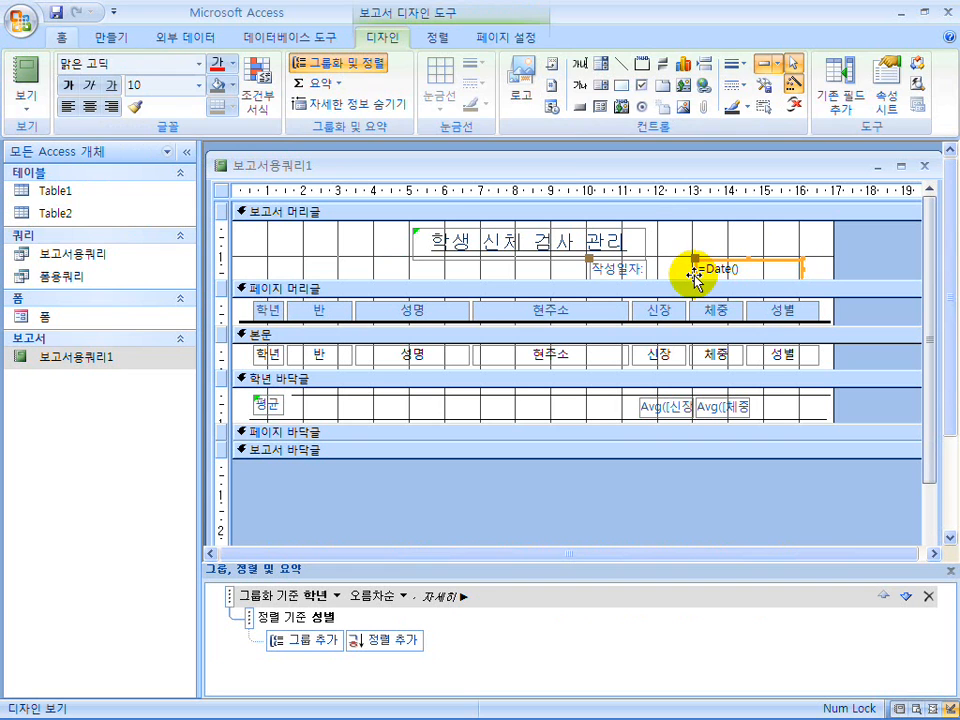
left_click_drag(693, 268, 652, 268)
mouse_move(800, 267)
left_mouse_down()
mouse_move(715, 261)
mouse_move(782, 263)
left_mouse_up()
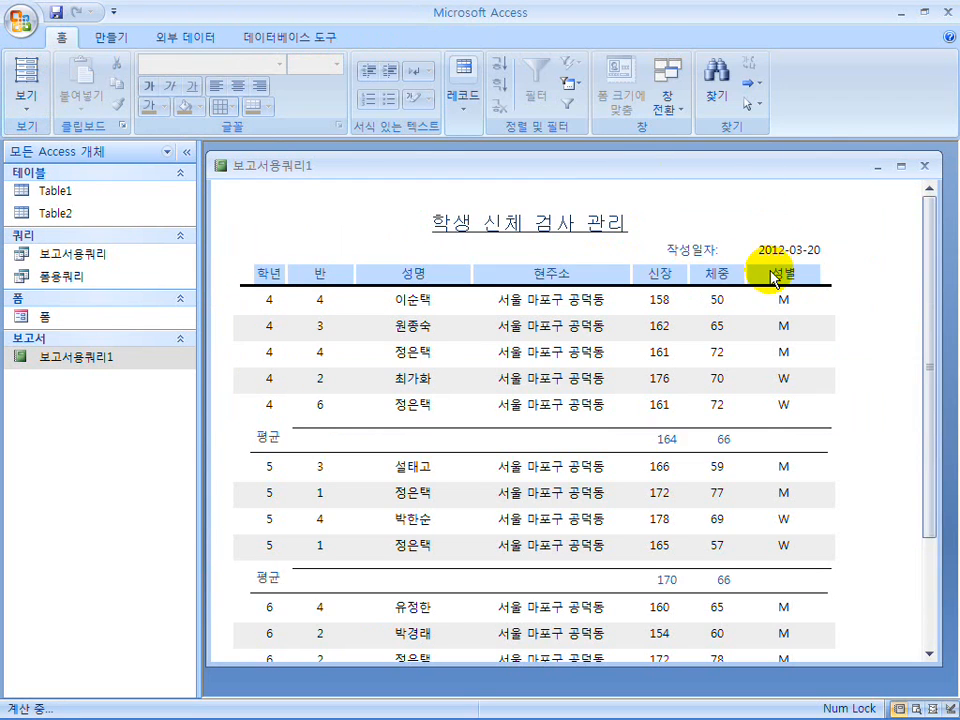
Step: In design view, left-align the =Date() text box in the 보고서 머리글 and display the report in report view
left_click(27, 104)
left_click(64, 263)
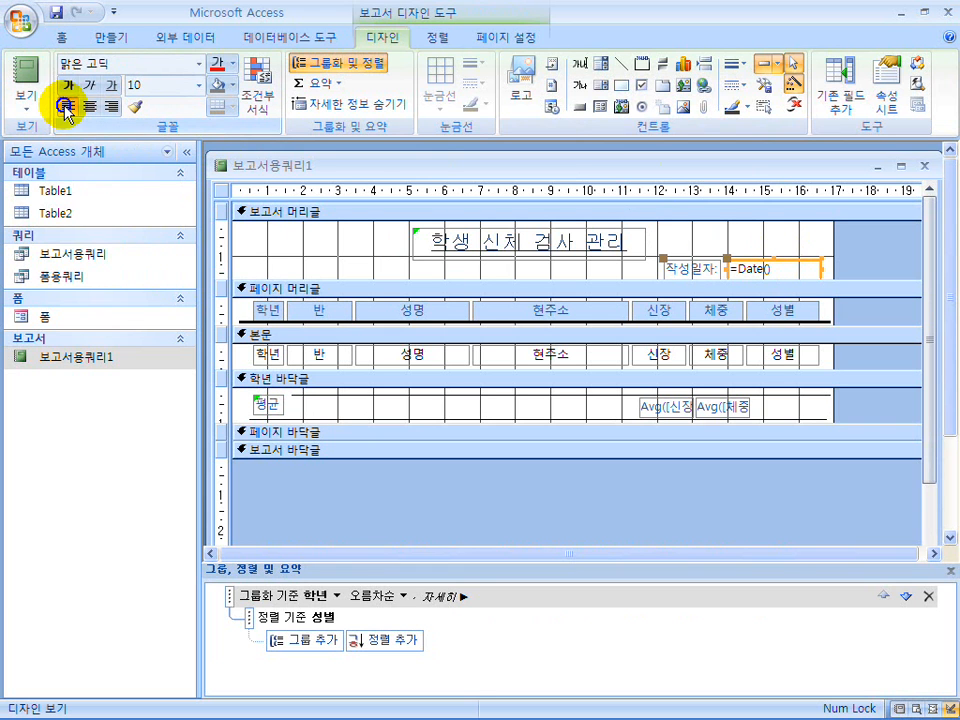
left_click(32, 76)
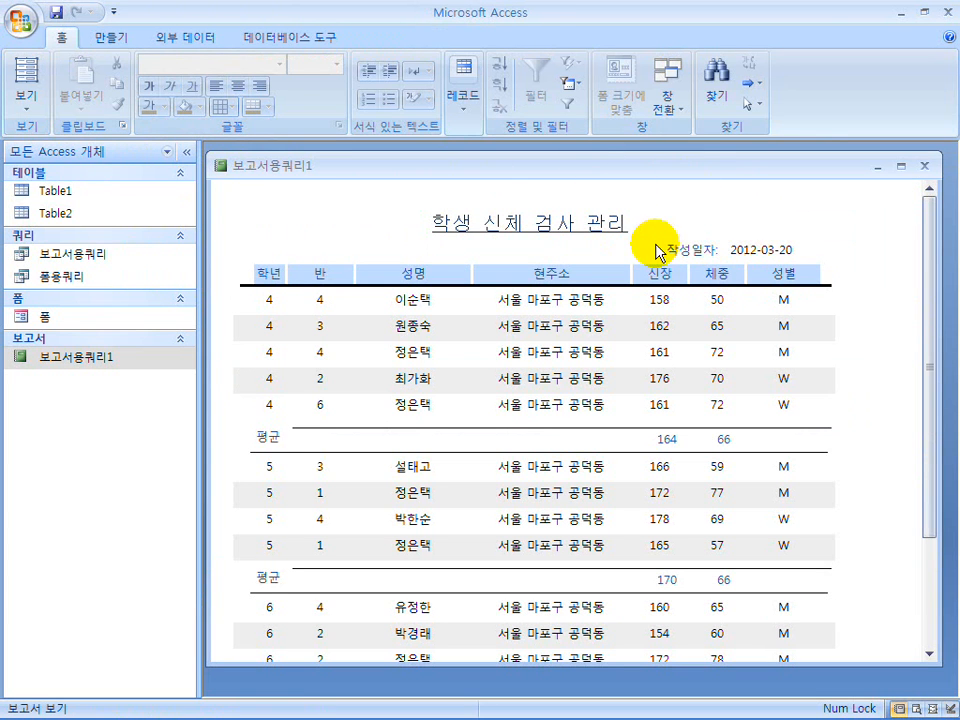
Step: Return the report to design view, switch to the PowerPoint slide show and advance to the 보고서 완성-인쇄 미리 보기 slide
left_click(24, 97)
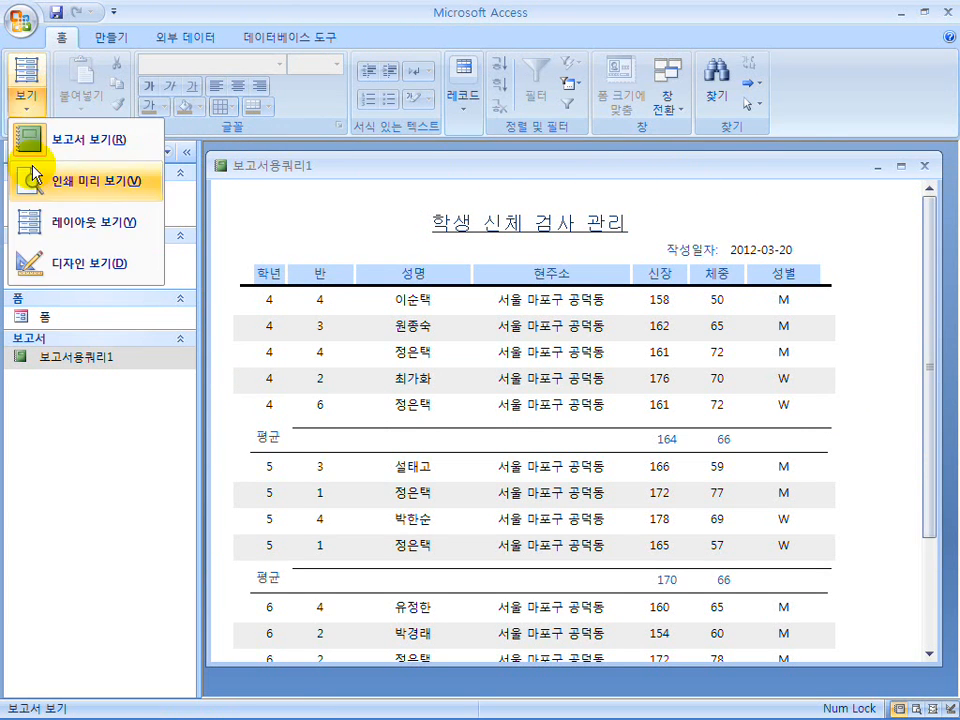
left_click(33, 260)
mouse_move(724, 703)
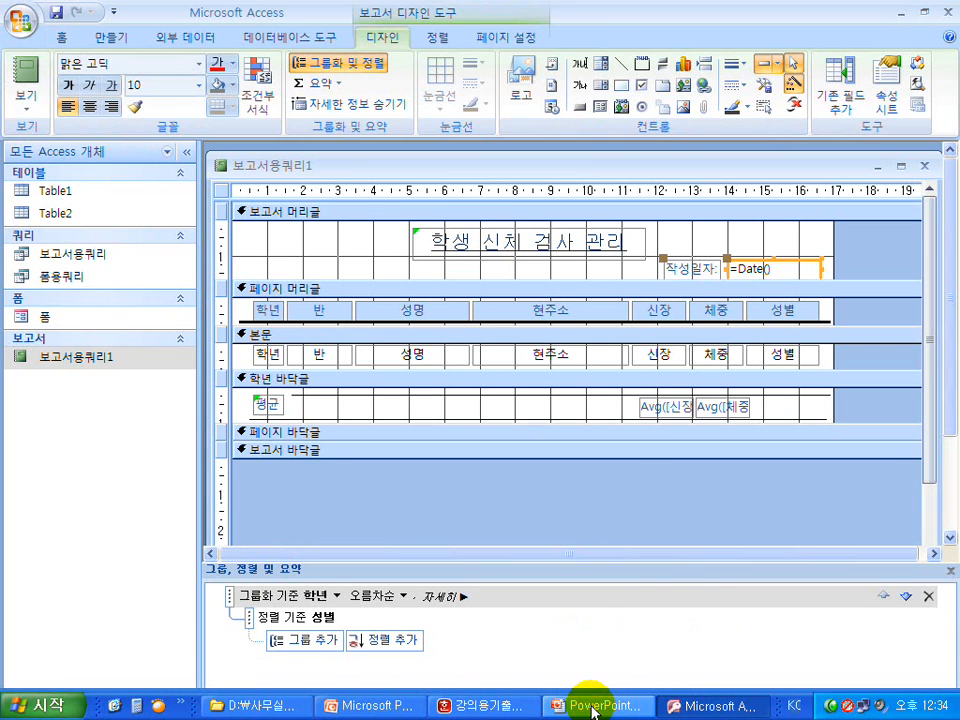
left_click(583, 706)
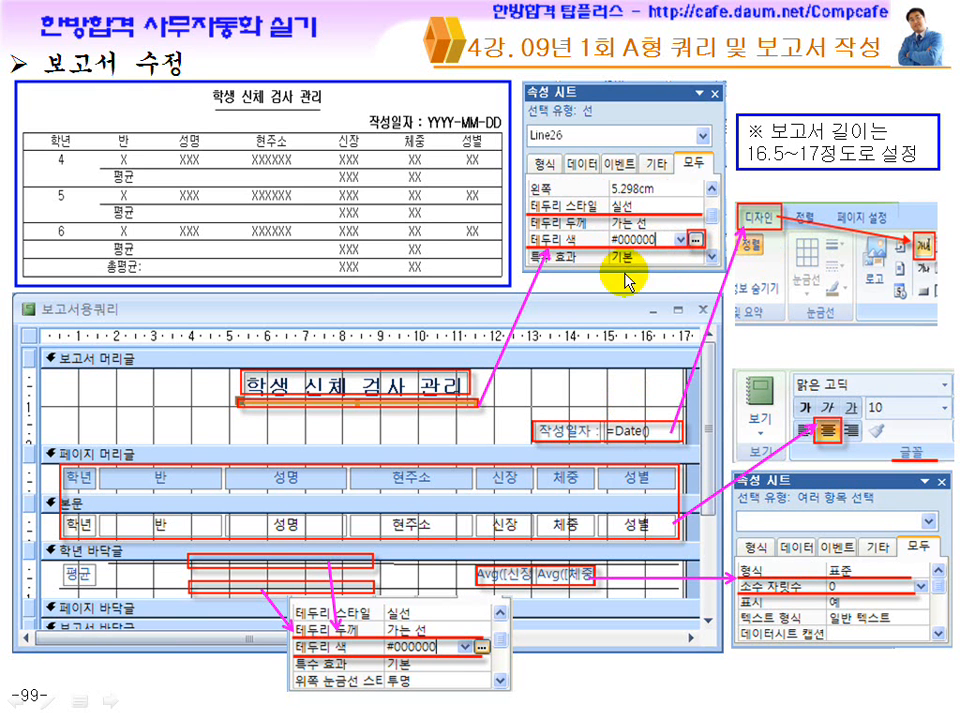
left_click(635, 394)
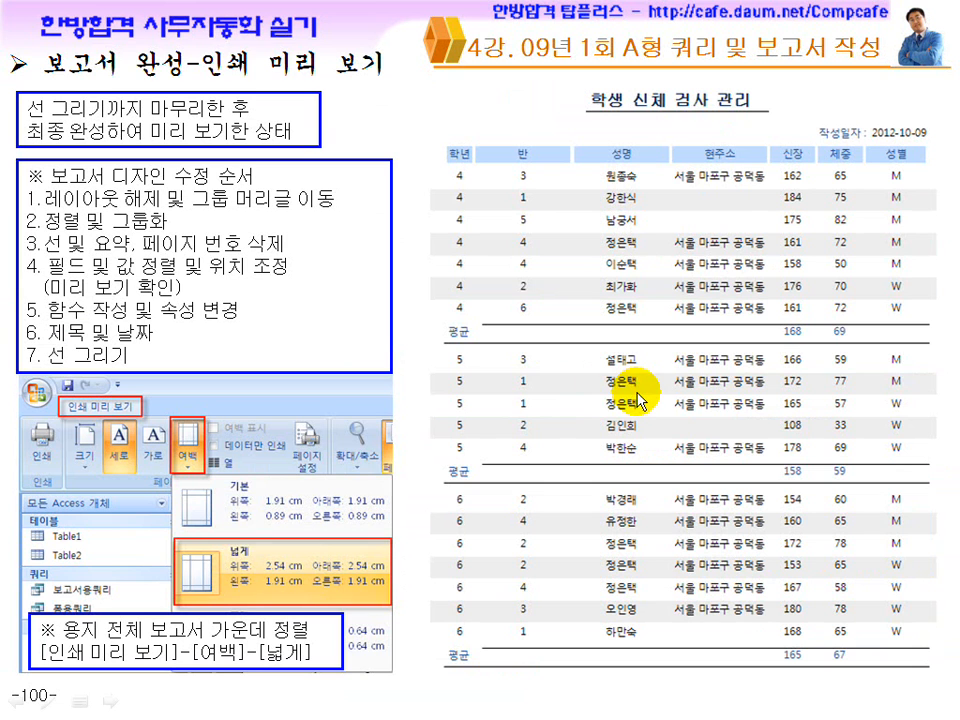
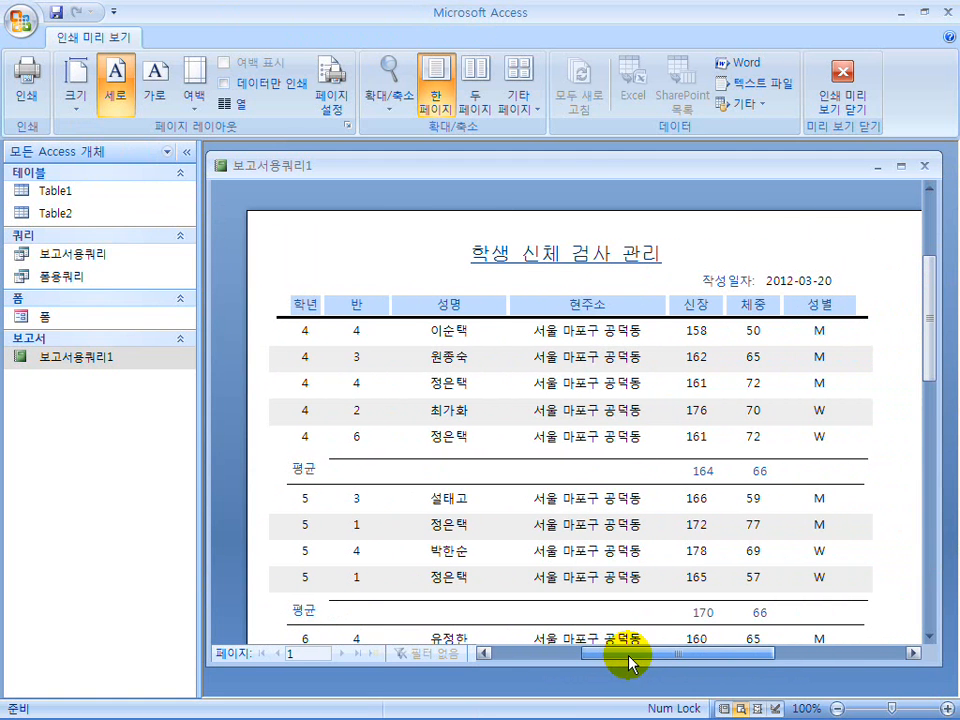
Step: Apply the 넓게 (wide) margin preset to the report in print preview and check how the page is centred
left_click(200, 108)
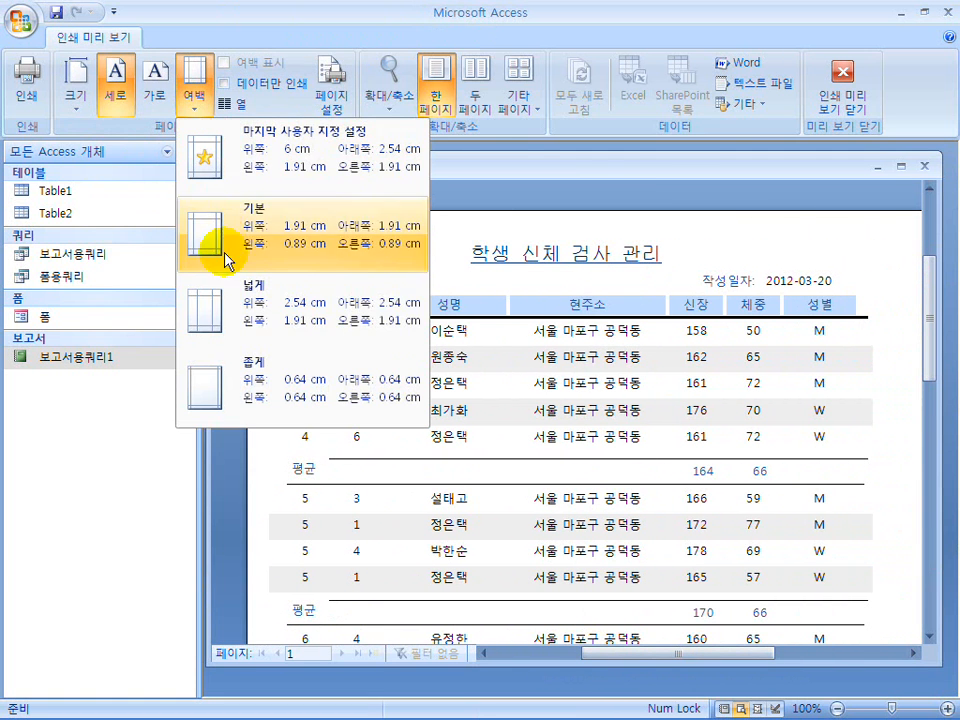
left_click(239, 313)
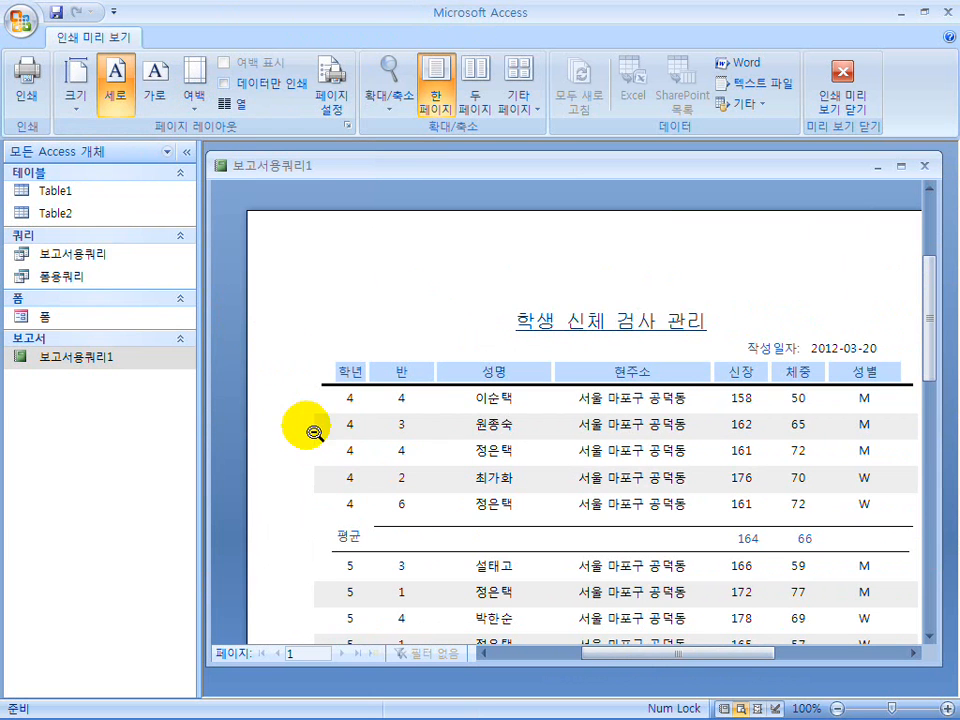
mouse_move(660, 660)
left_mouse_down()
mouse_move(724, 663)
mouse_move(677, 660)
left_mouse_up()
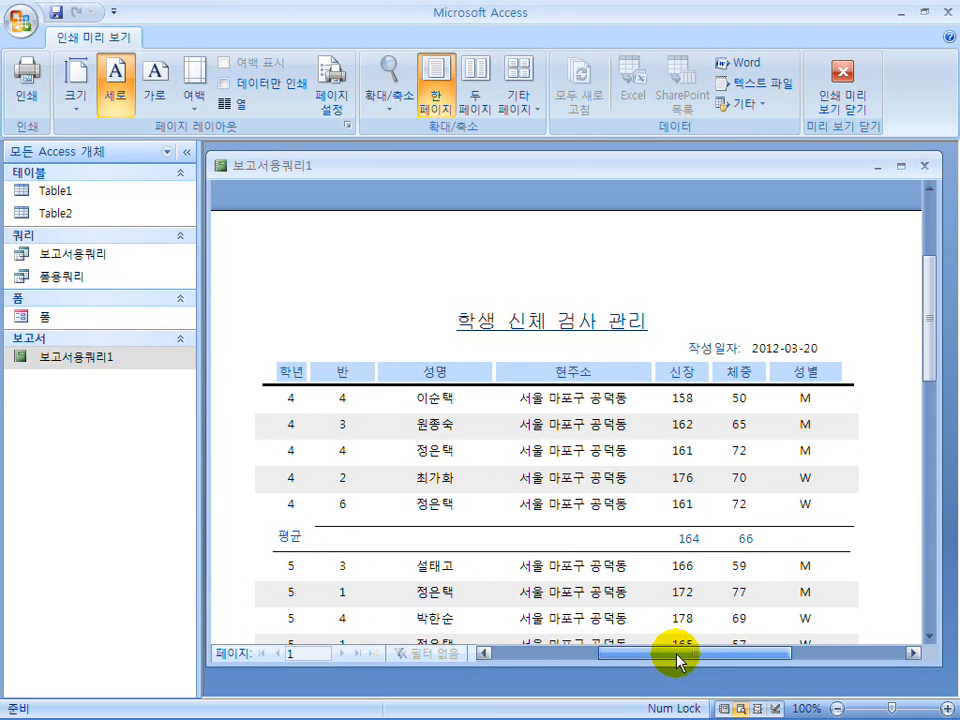
left_click_drag(930, 322, 917, 349)
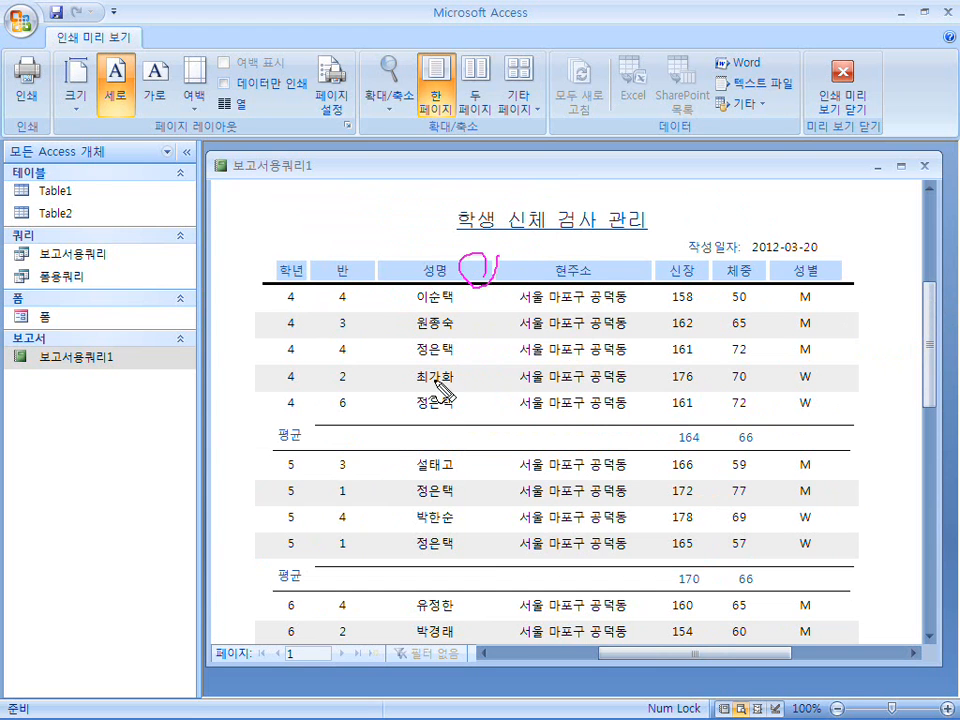
key("Escape")
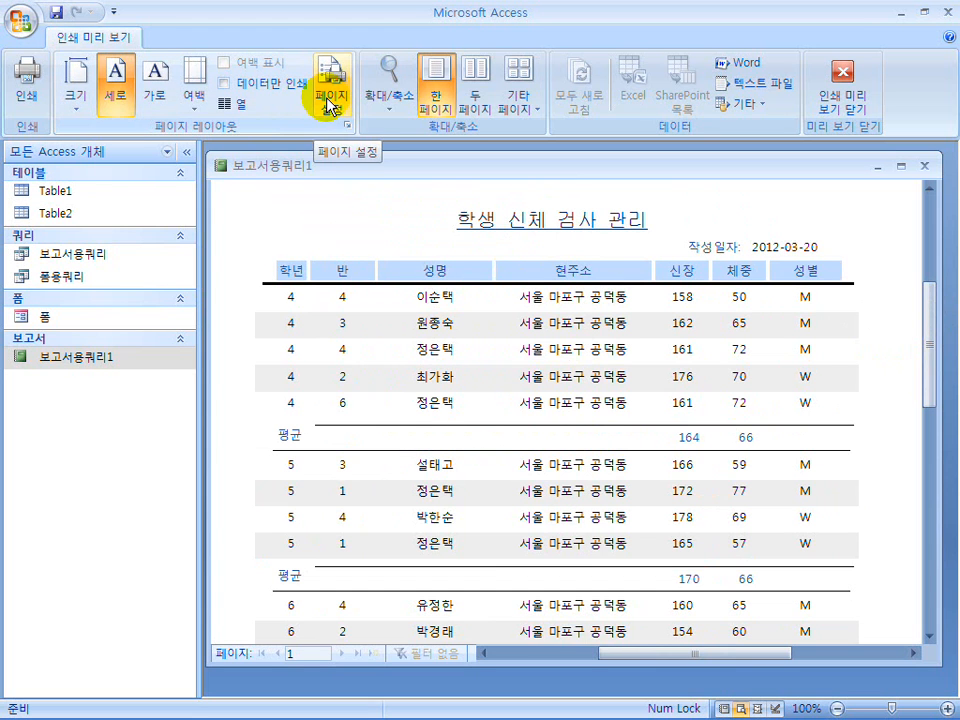
Step: Switch to the PowerPoint slide show, advance to the 보고서 출력 slide and mark its margin and print range settings
key("super")
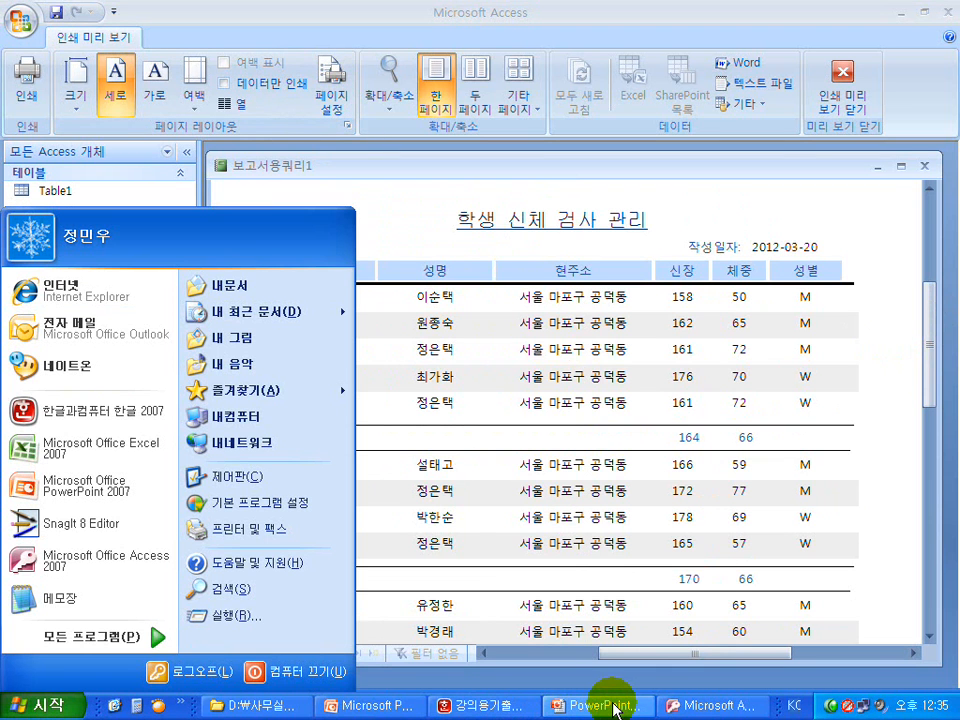
left_click(613, 707)
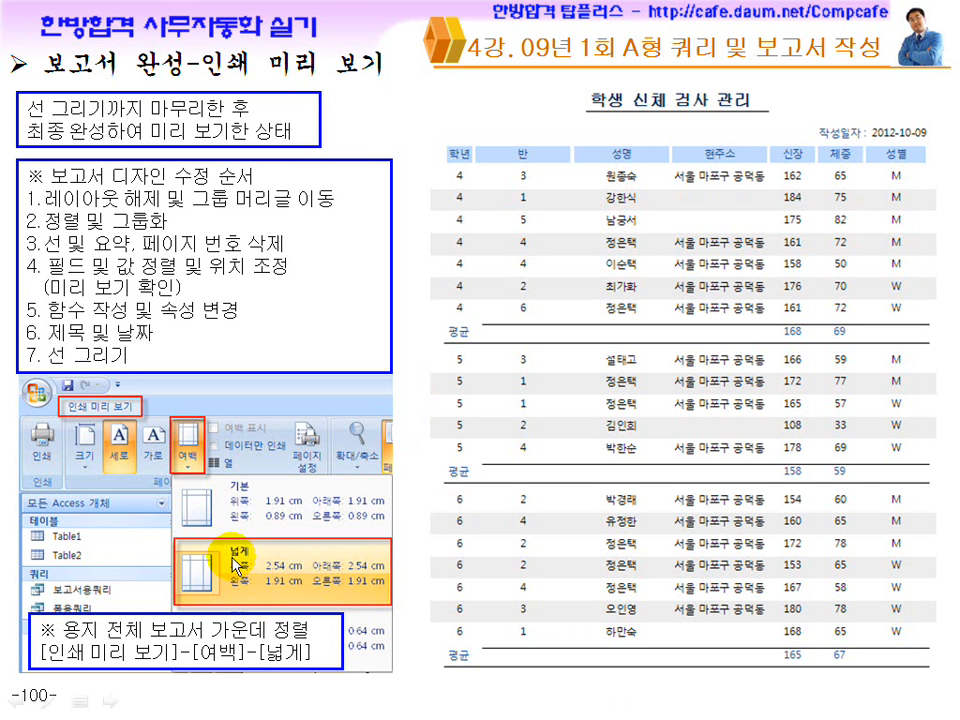
left_click(228, 405)
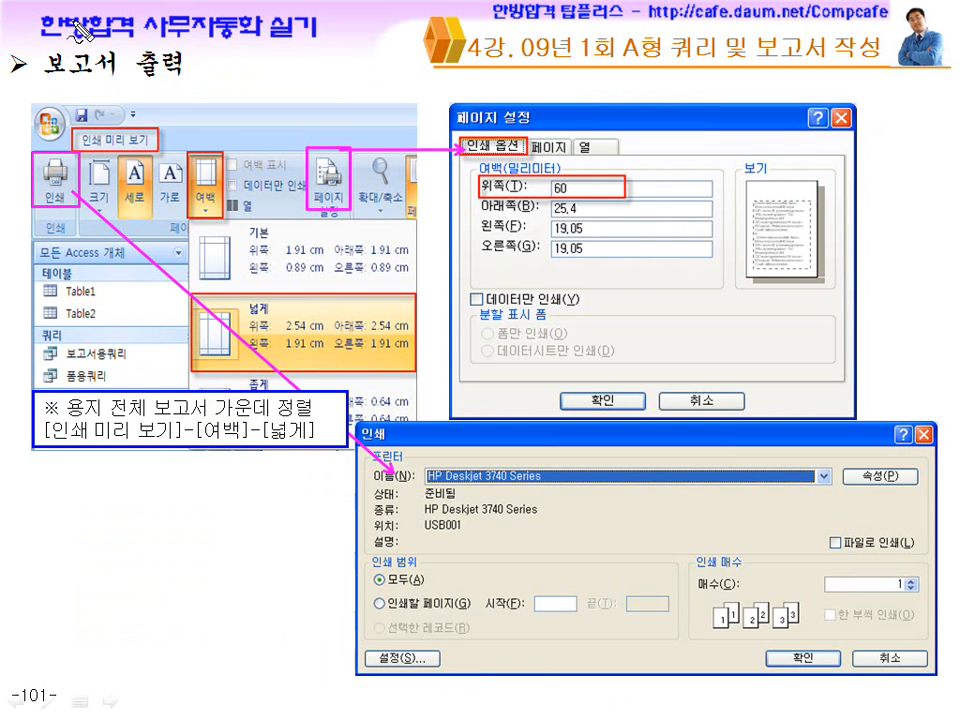
left_click_drag(256, 353, 266, 366)
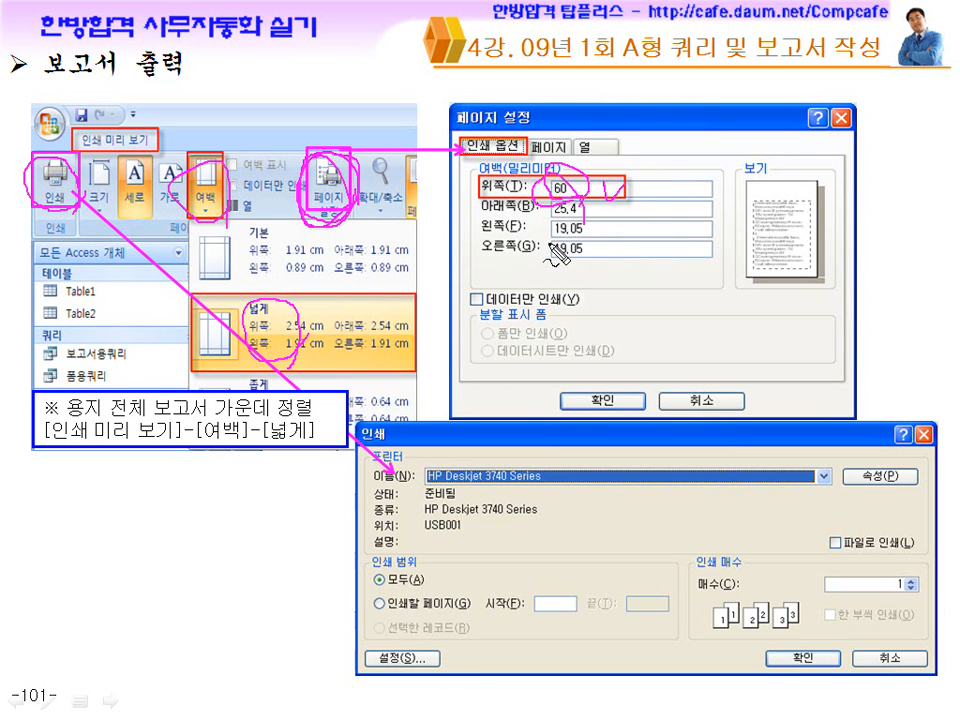
left_click_drag(637, 217, 545, 203)
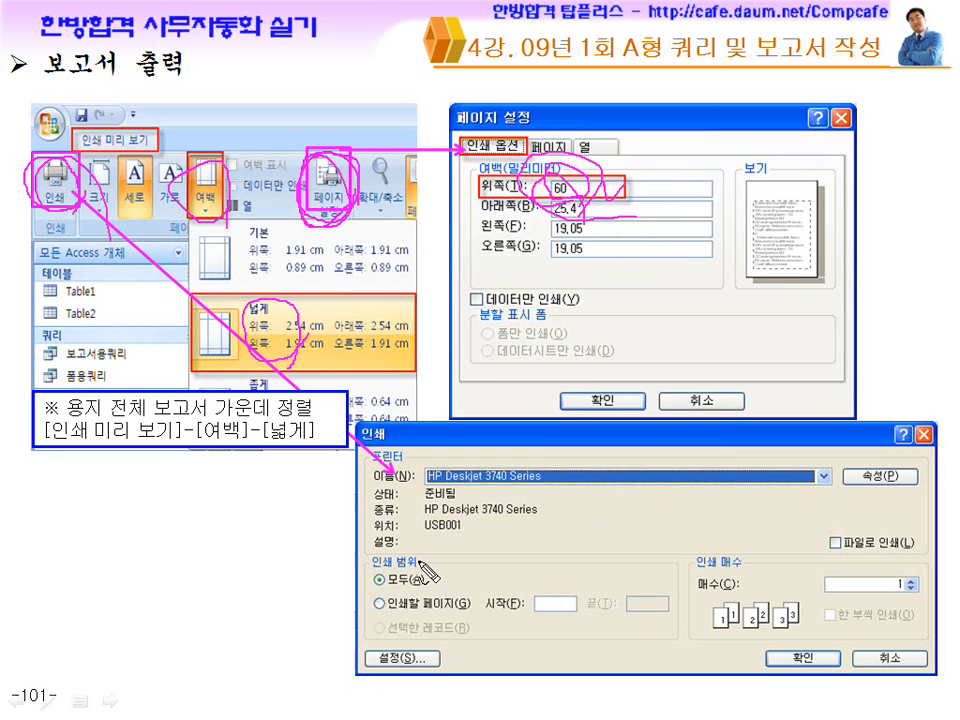
left_click_drag(376, 610, 445, 624)
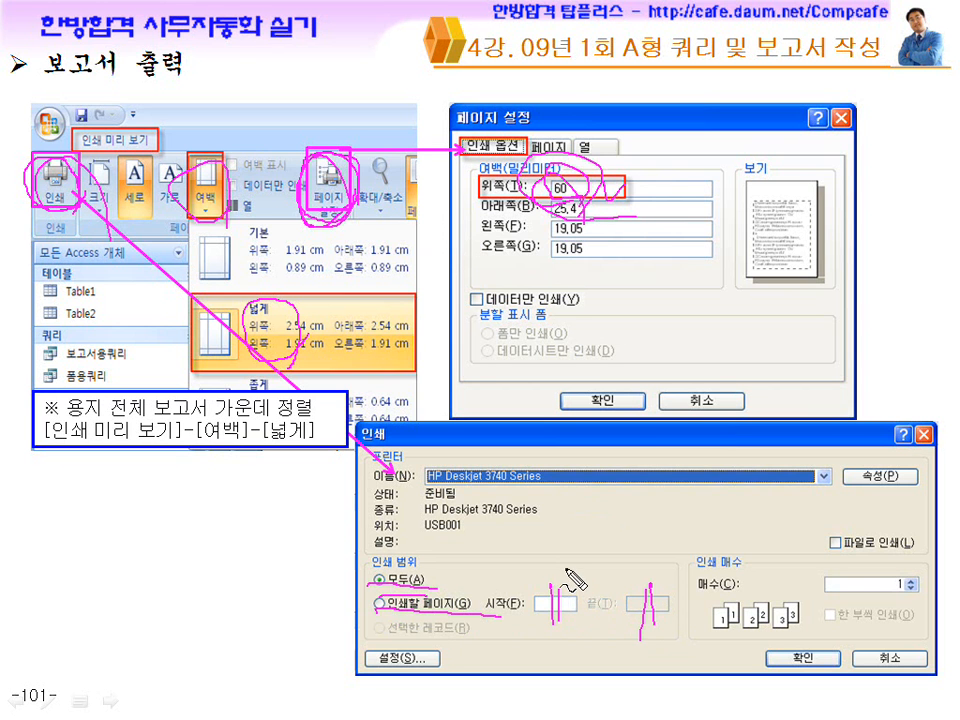
key("Escape")
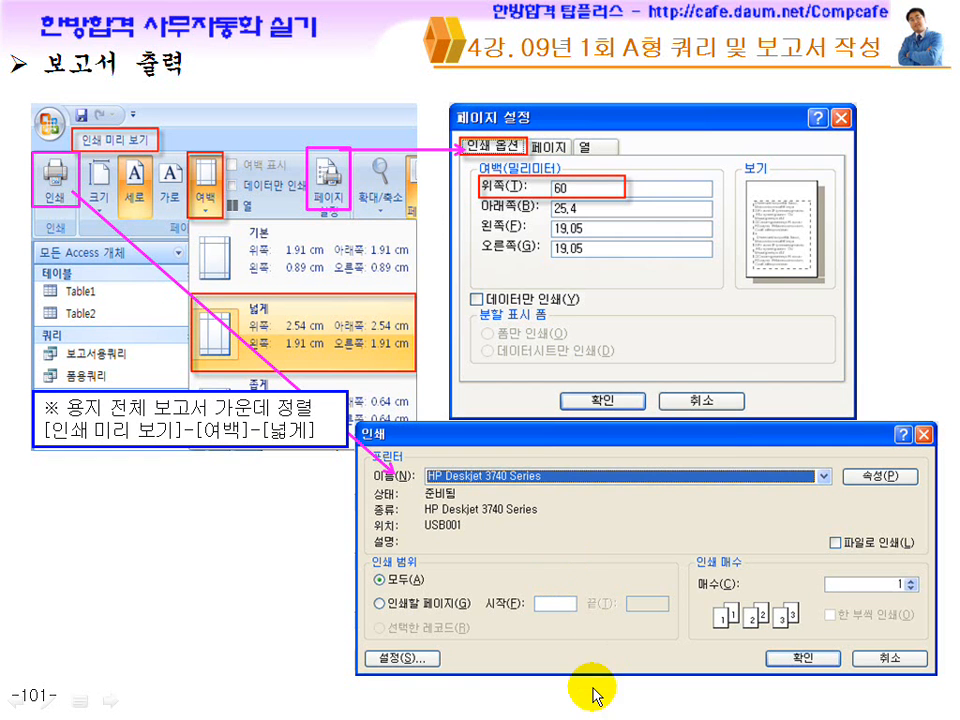
Step: Switch back to Access and set the report's 위쪽 (top) page margin to 60 mm
key("super")
left_click(696, 708)
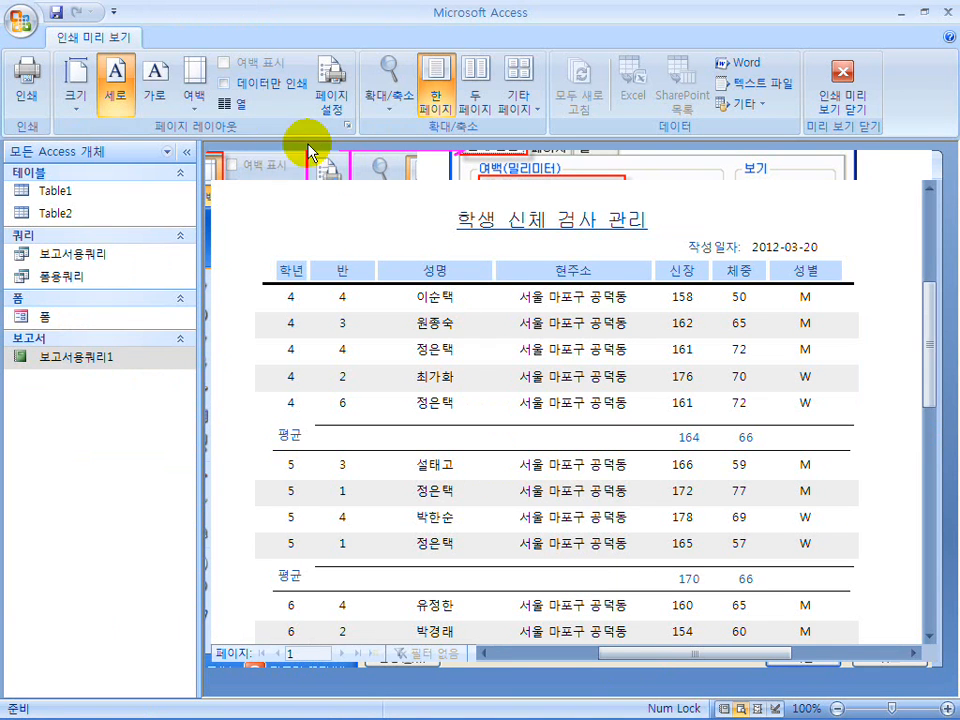
left_click(342, 106)
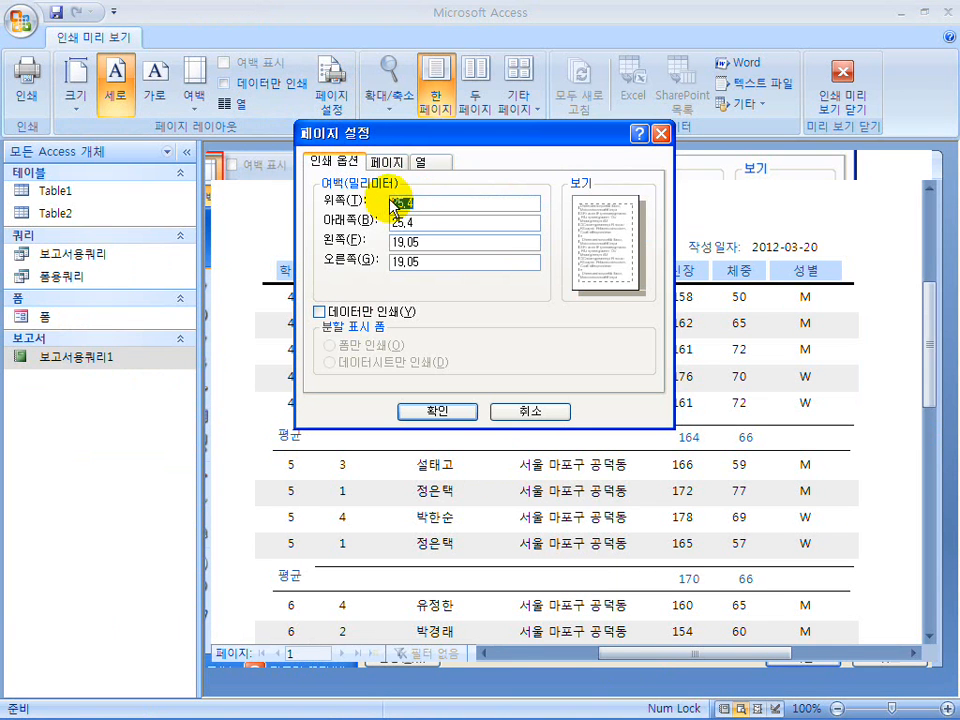
type("60")
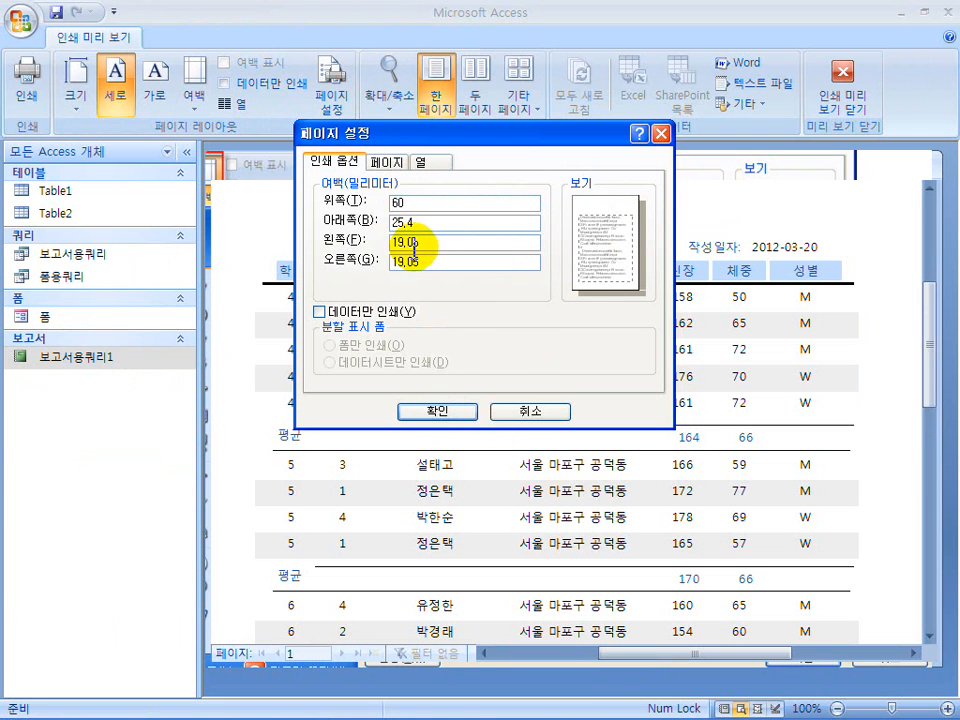
left_click(428, 411)
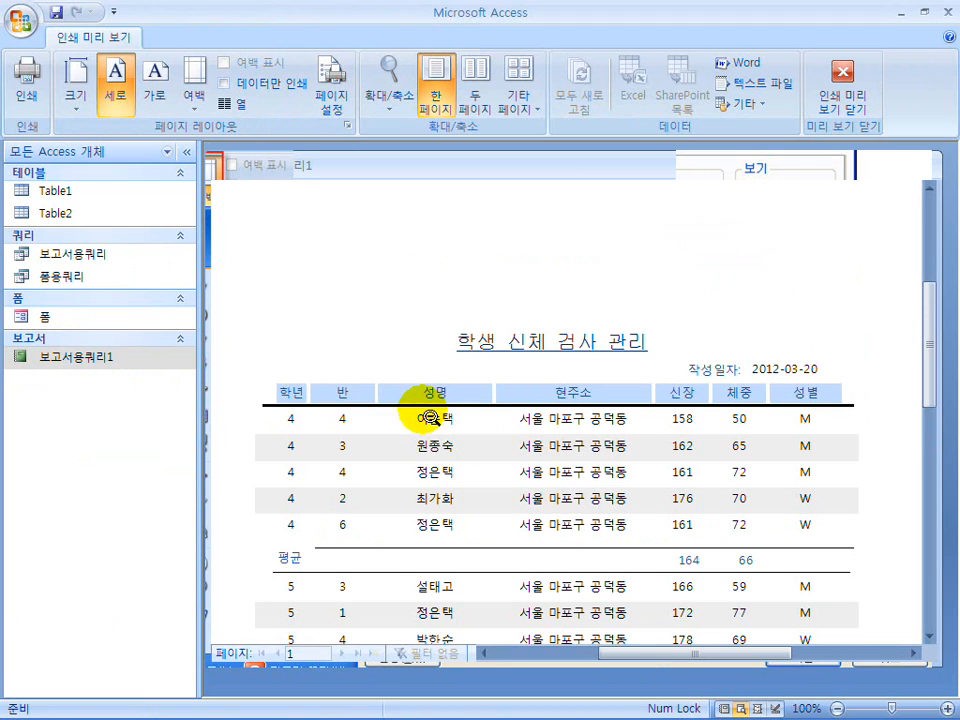
Step: Limit the print range to a page range starting at 1 and ending at 1, and cancel without printing
left_click(26, 80)
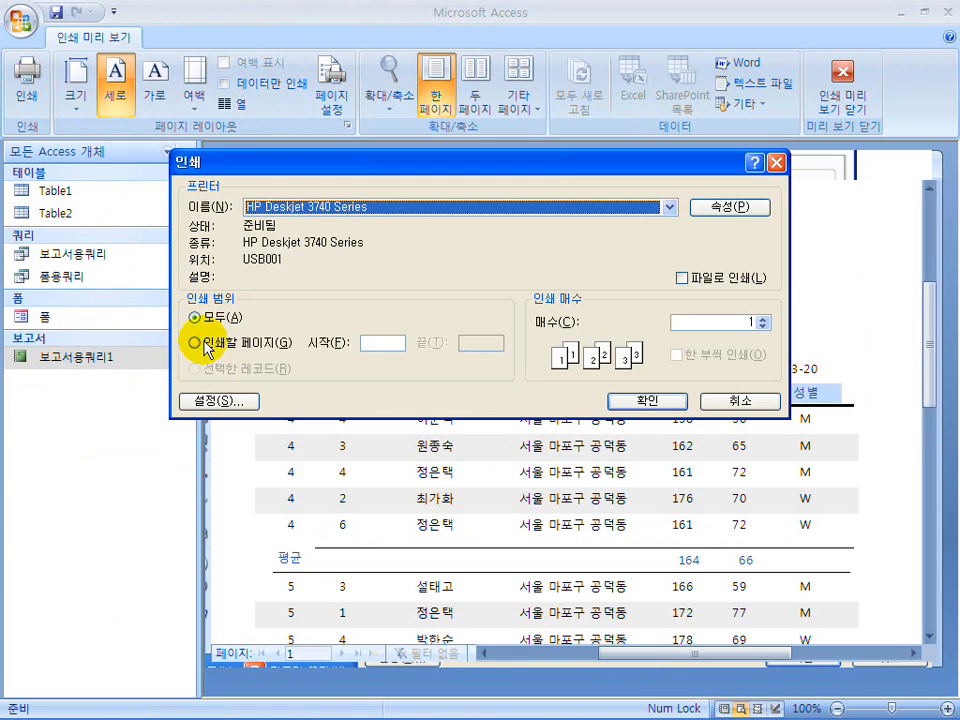
left_click(200, 343)
left_click(376, 343)
type("1")
left_click(474, 344)
type("1")
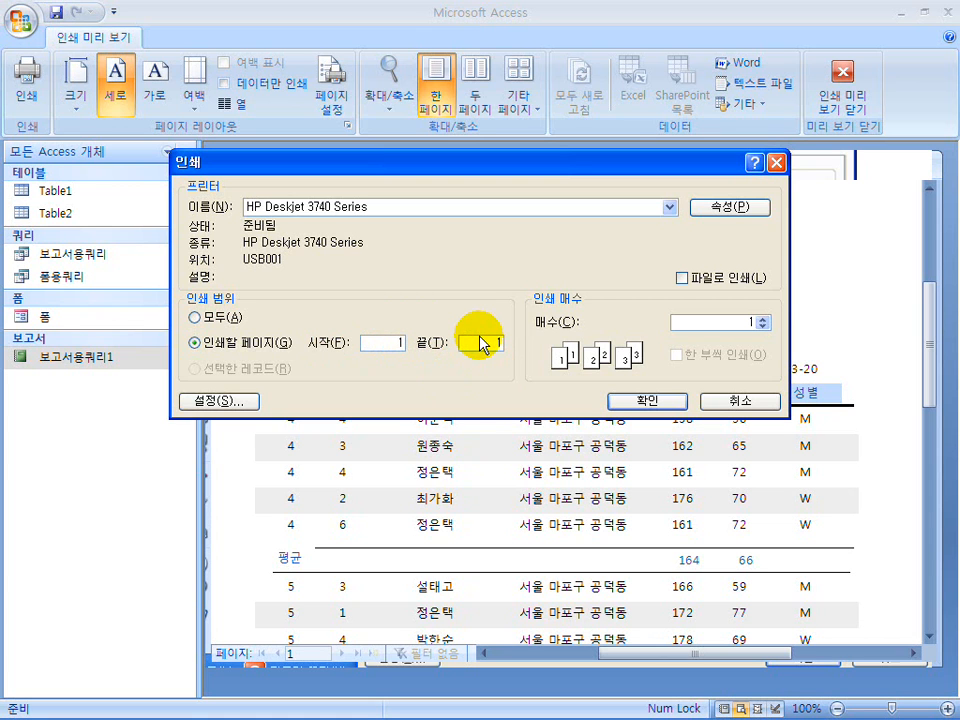
left_click(729, 401)
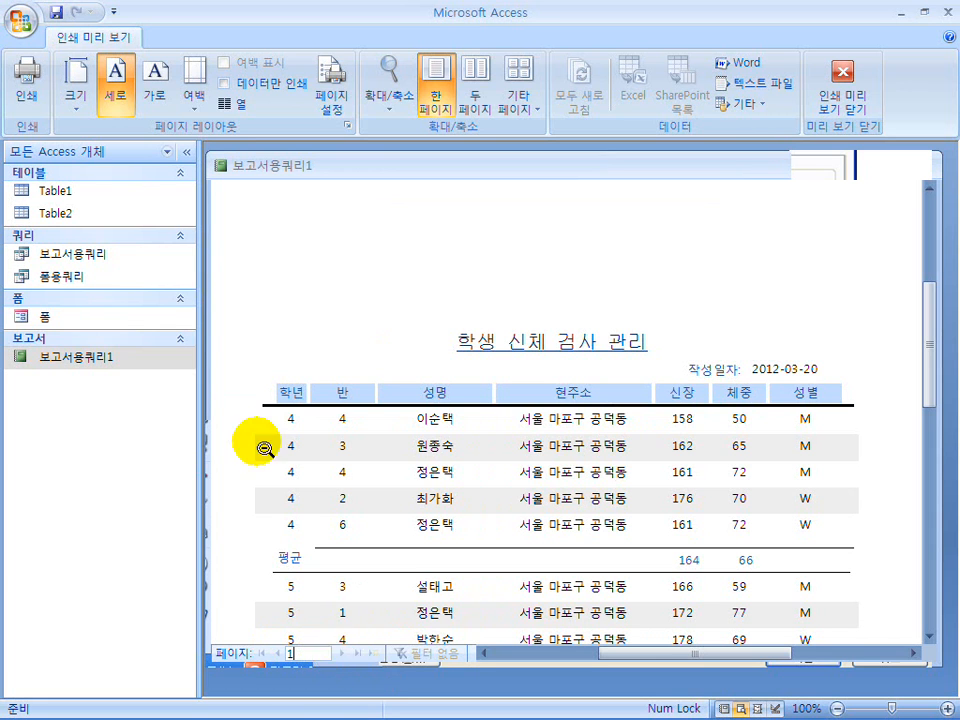
Step: Set up the page 1 to page 1 print range again for the report and dismiss the 인쇄 dialog
left_click(24, 95)
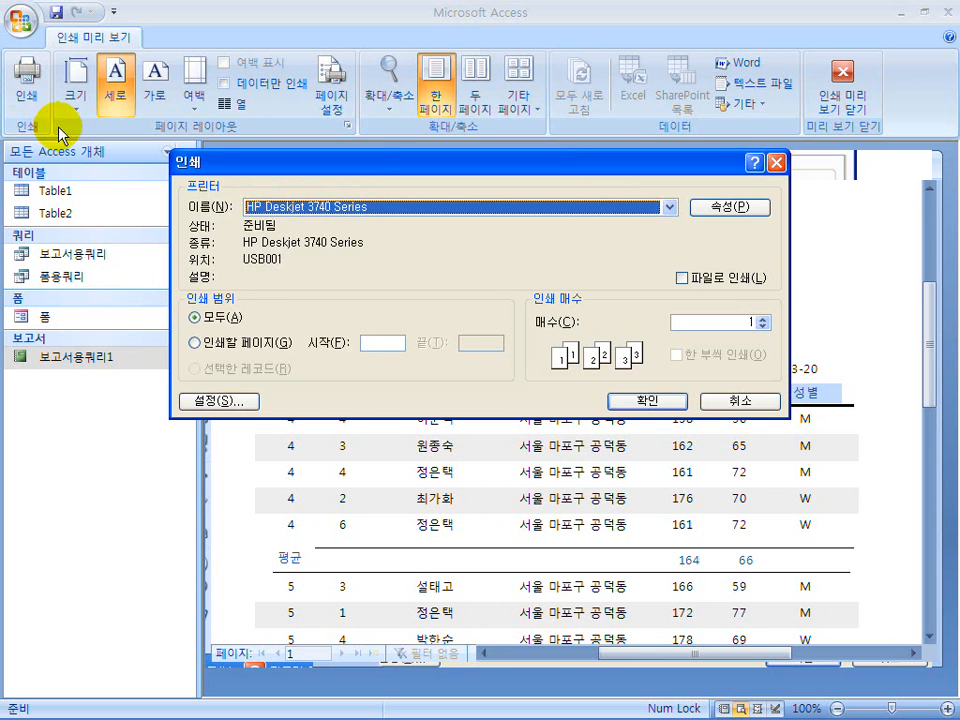
left_click(220, 343)
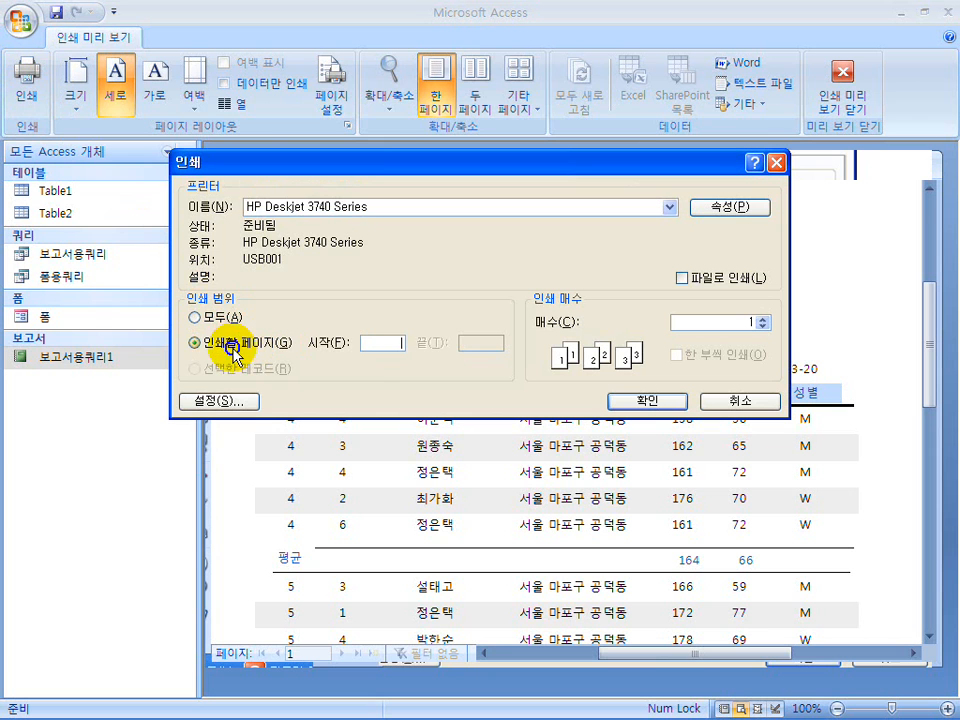
type("1")
left_click(488, 343)
type("1")
left_click(735, 402)
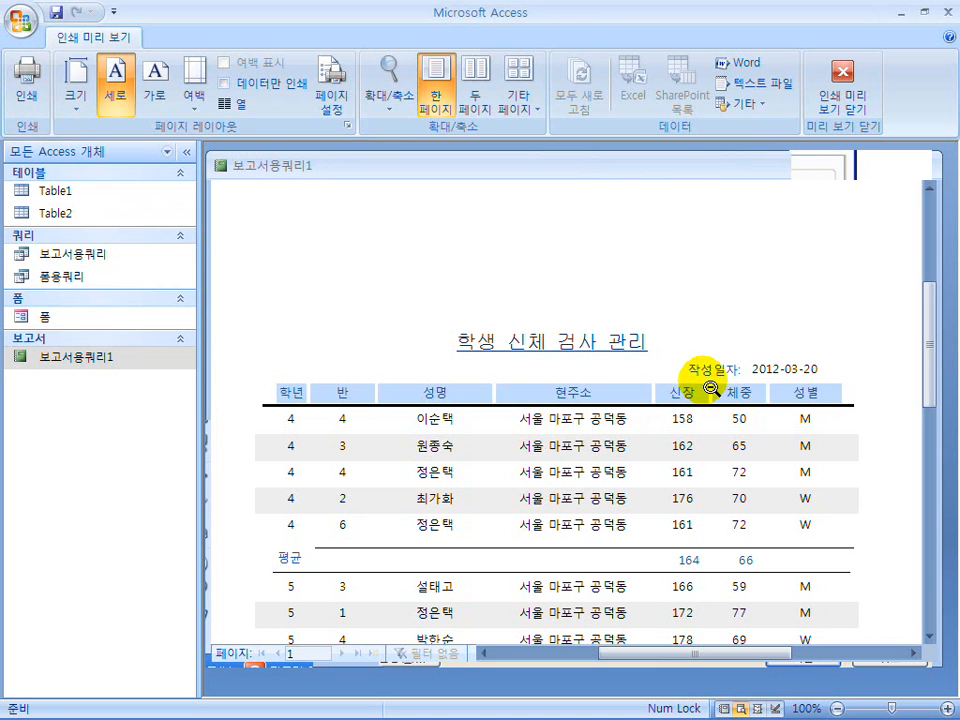
Step: Close the print preview and try to rename the 보고서용쿼리1 report while it is still open
left_click(822, 100)
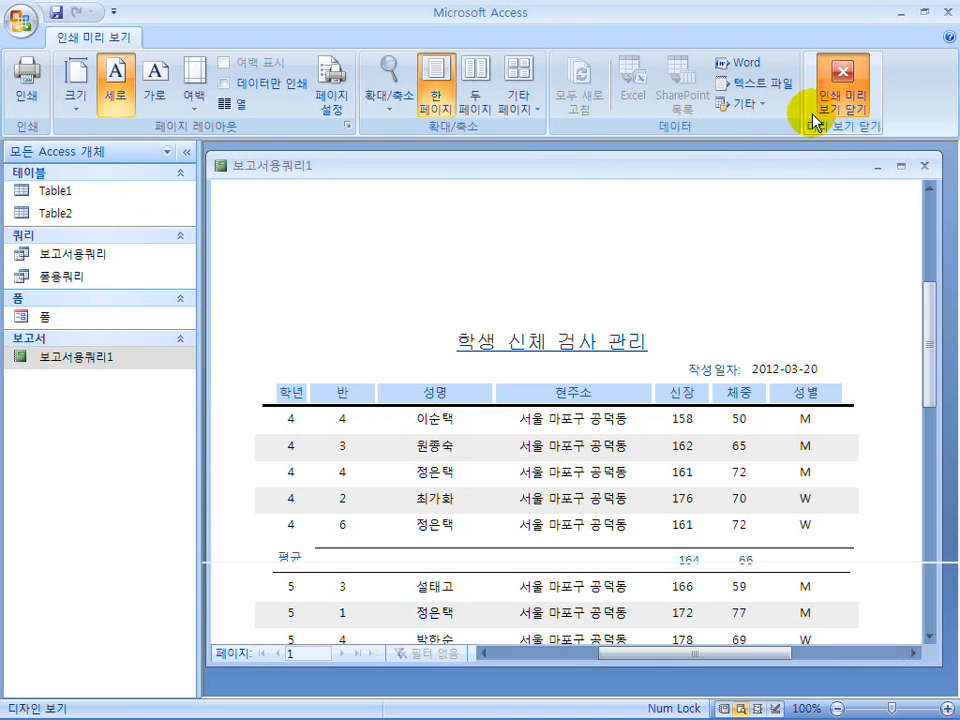
right_click(101, 361)
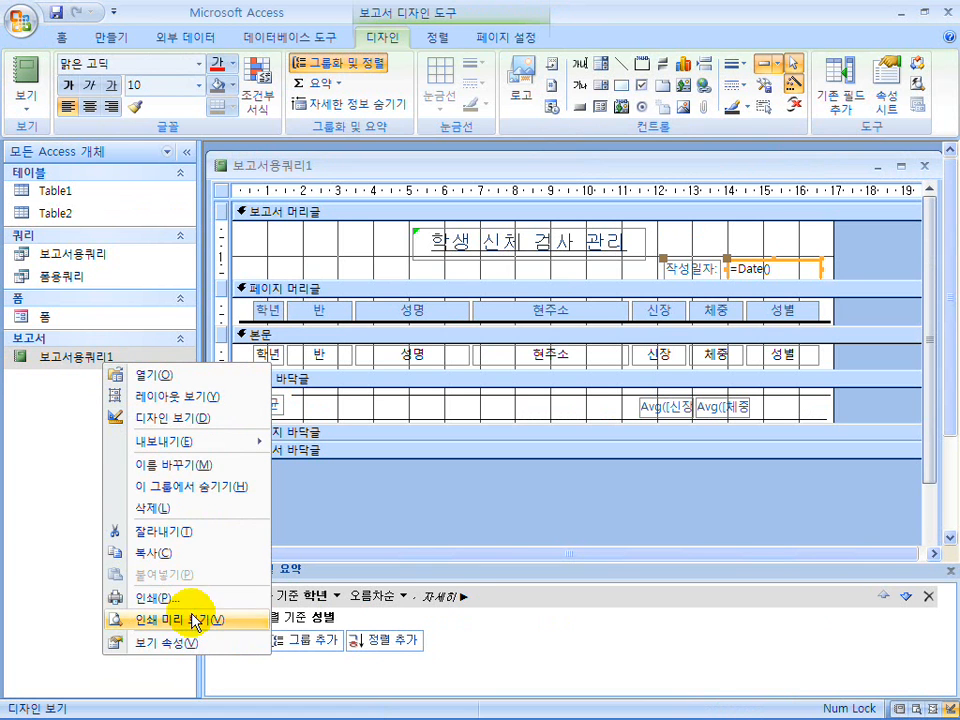
left_click(205, 465)
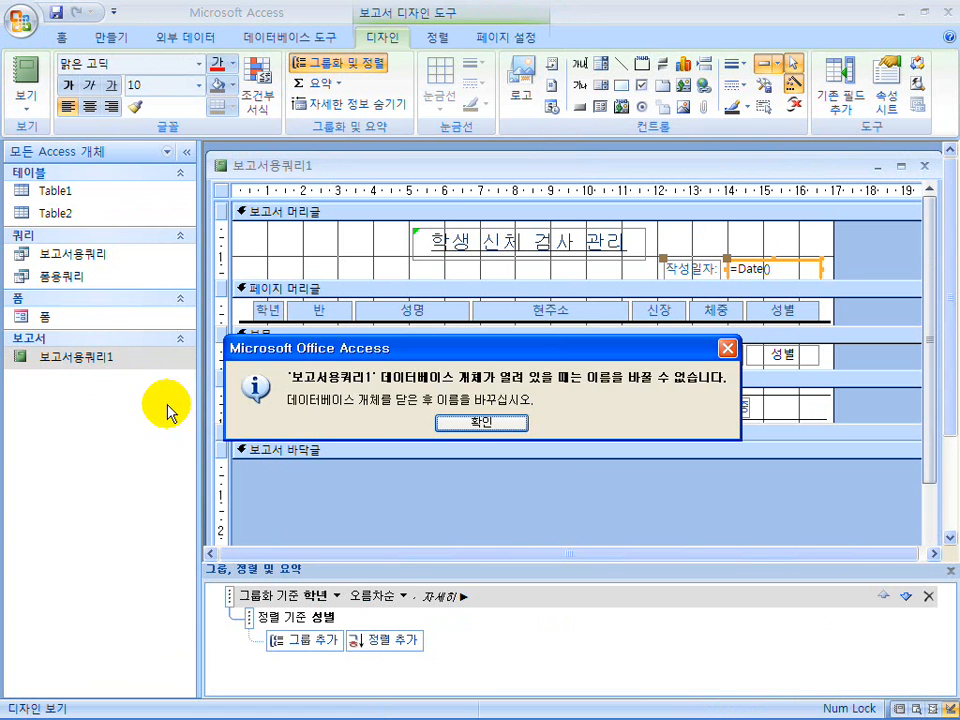
left_click(490, 421)
Step: Close the 보고서용쿼리1 report with its design changes saved and rename it 보고서용쿼리
left_click(925, 166)
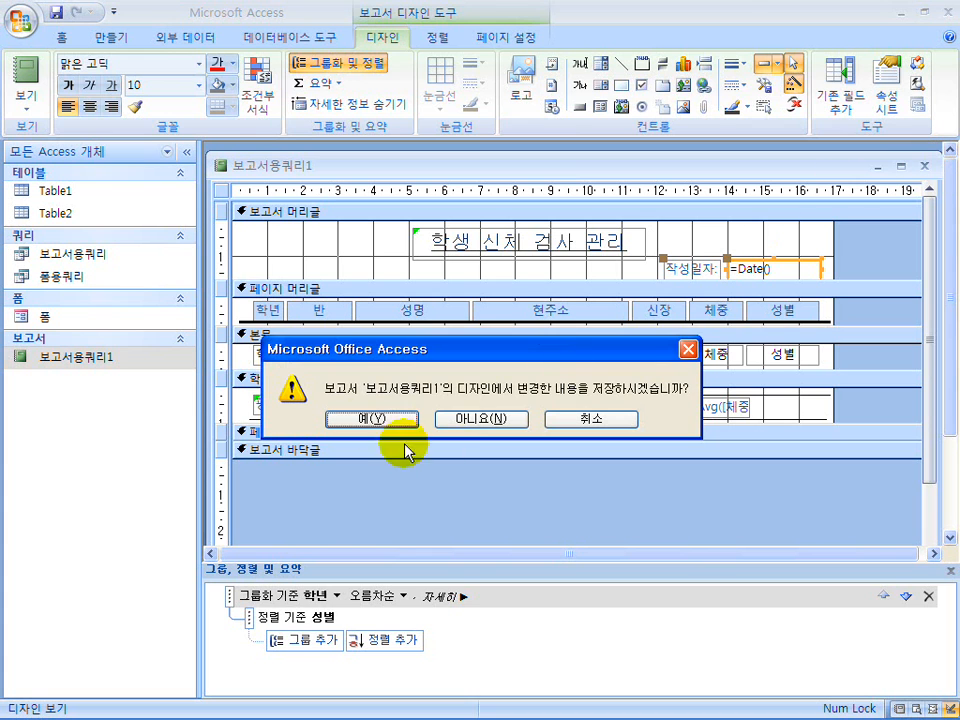
left_click(368, 420)
right_click(124, 362)
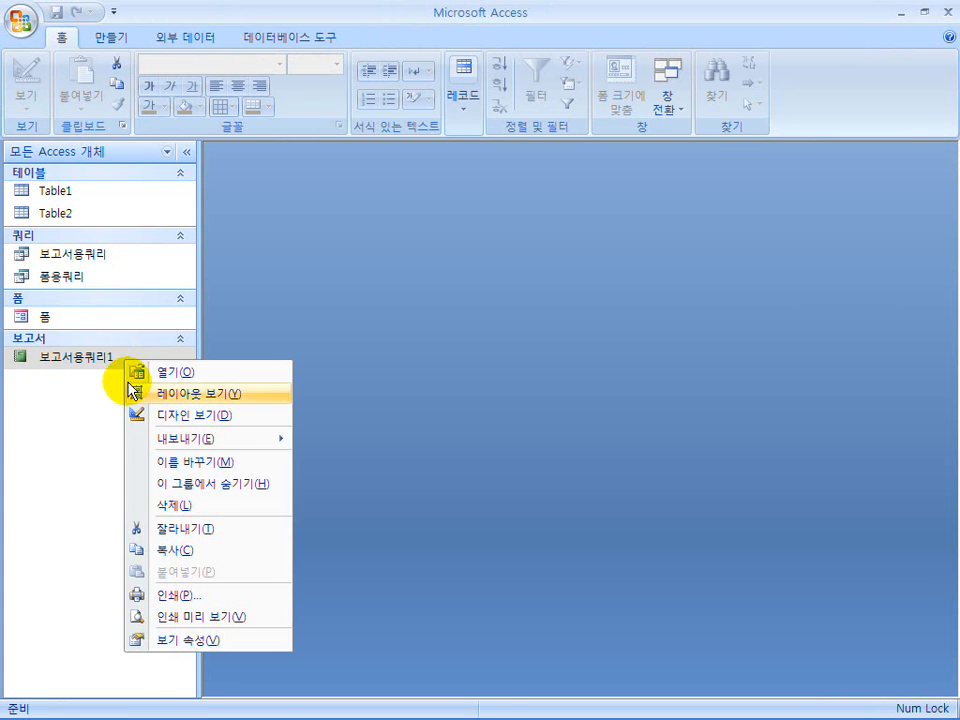
left_click(190, 461)
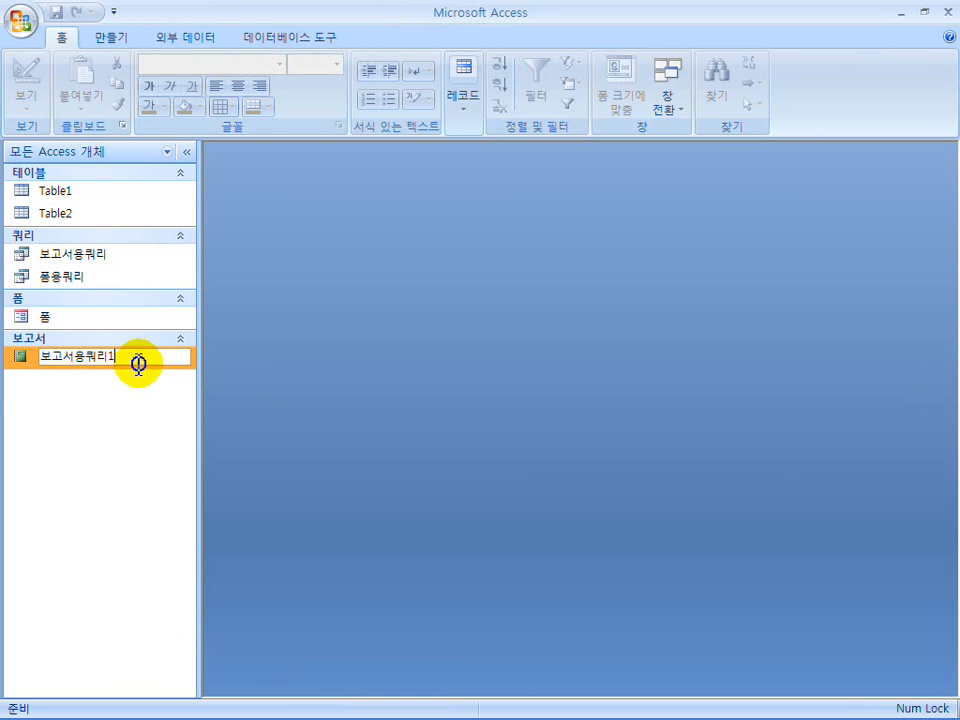
key("Return")
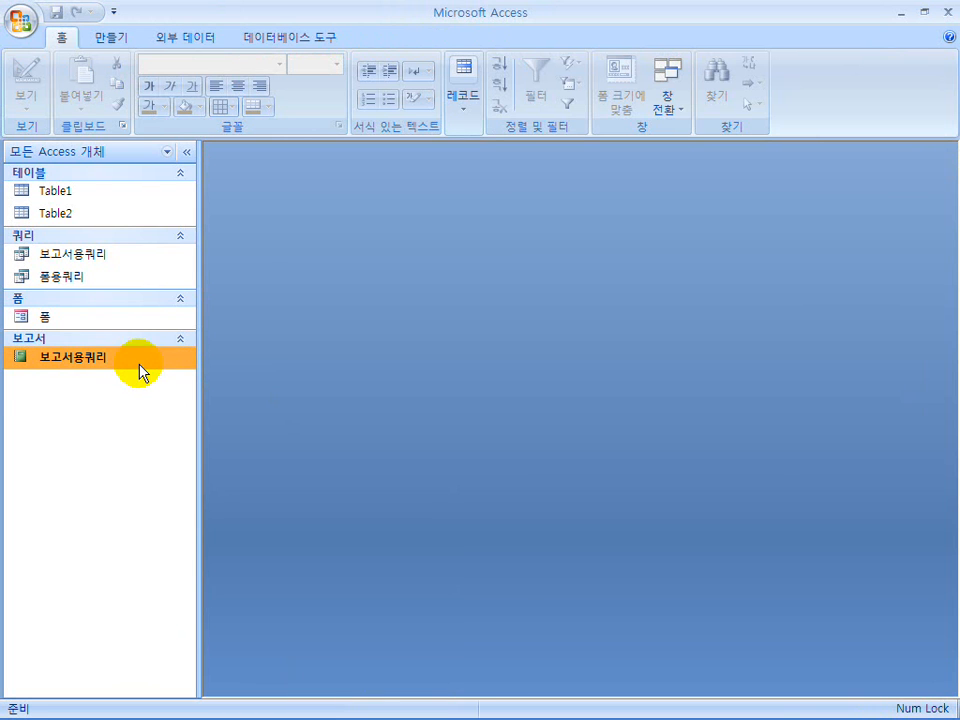
Step: Start the Report Wizard on the 보고서용쿼리 query and include all of its fields
left_click(111, 38)
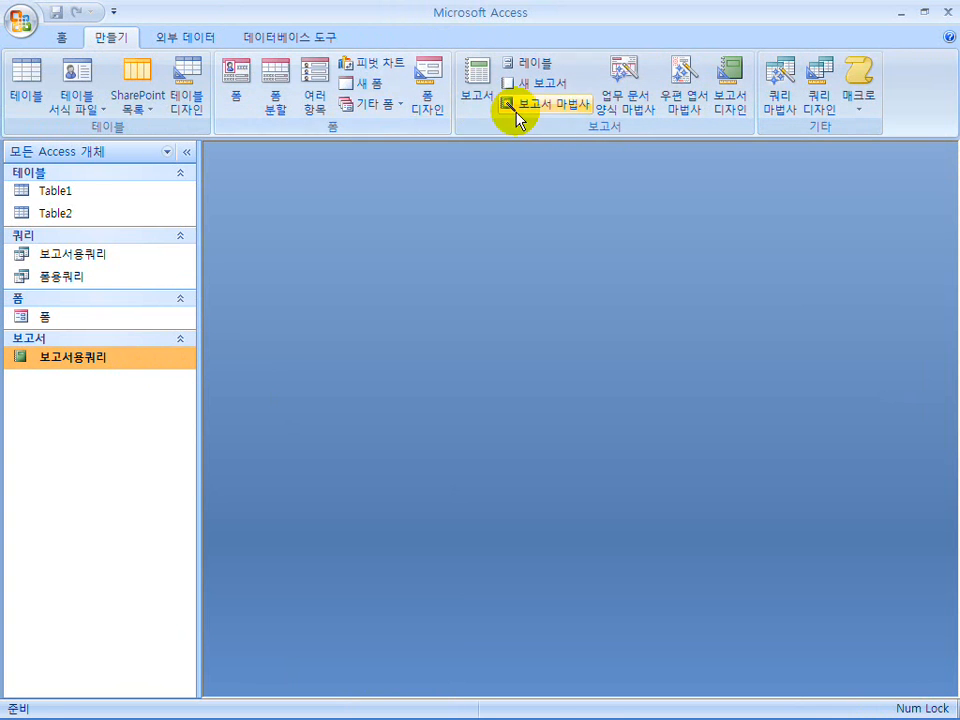
left_click(552, 103)
left_click(489, 322)
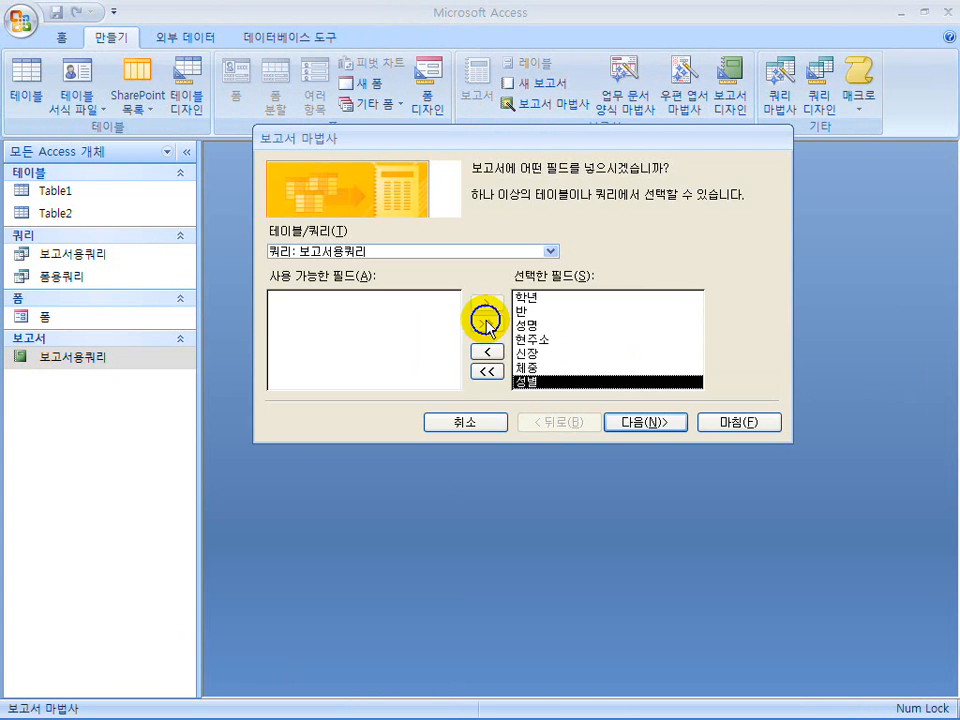
left_click(656, 422)
Step: Group the wizard's report by 학년 and add averages of 신장 and 체중 through the summary options
left_click(447, 231)
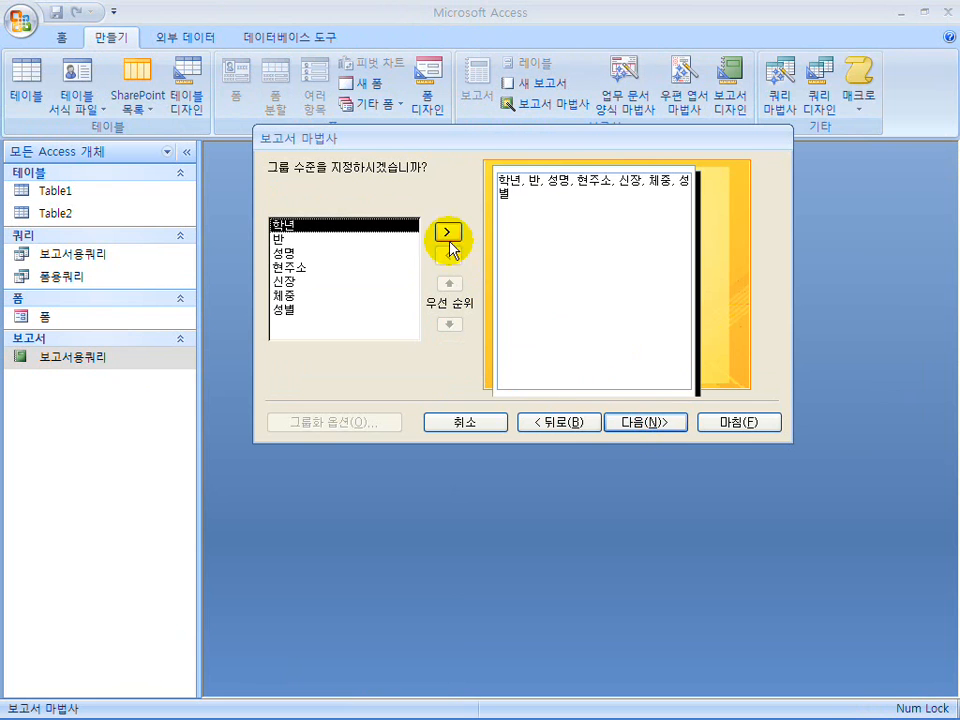
left_click(630, 422)
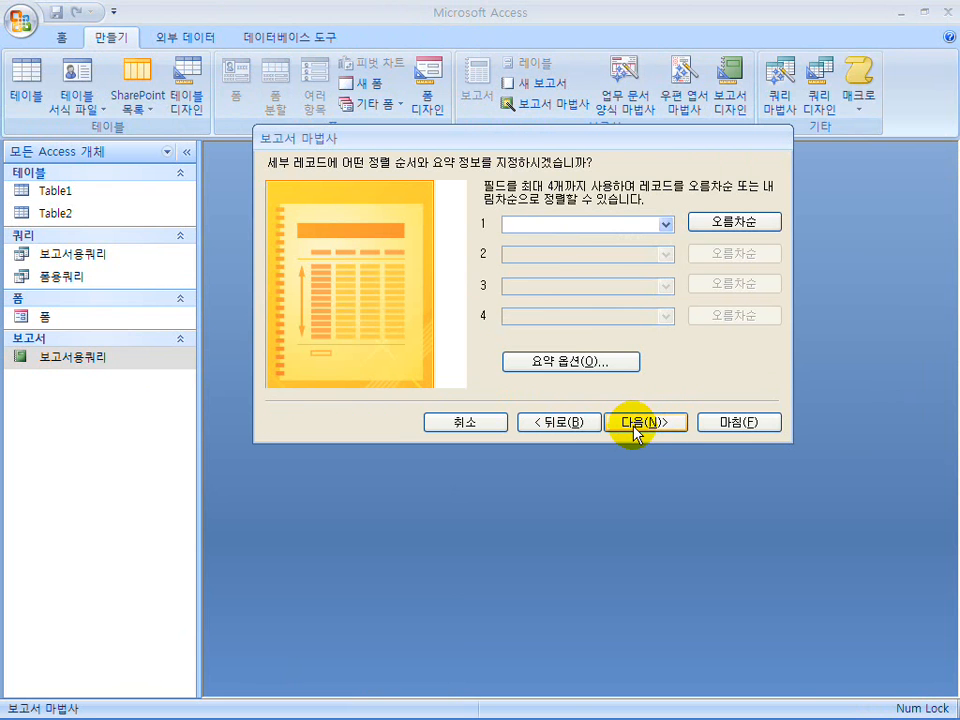
left_click(583, 360)
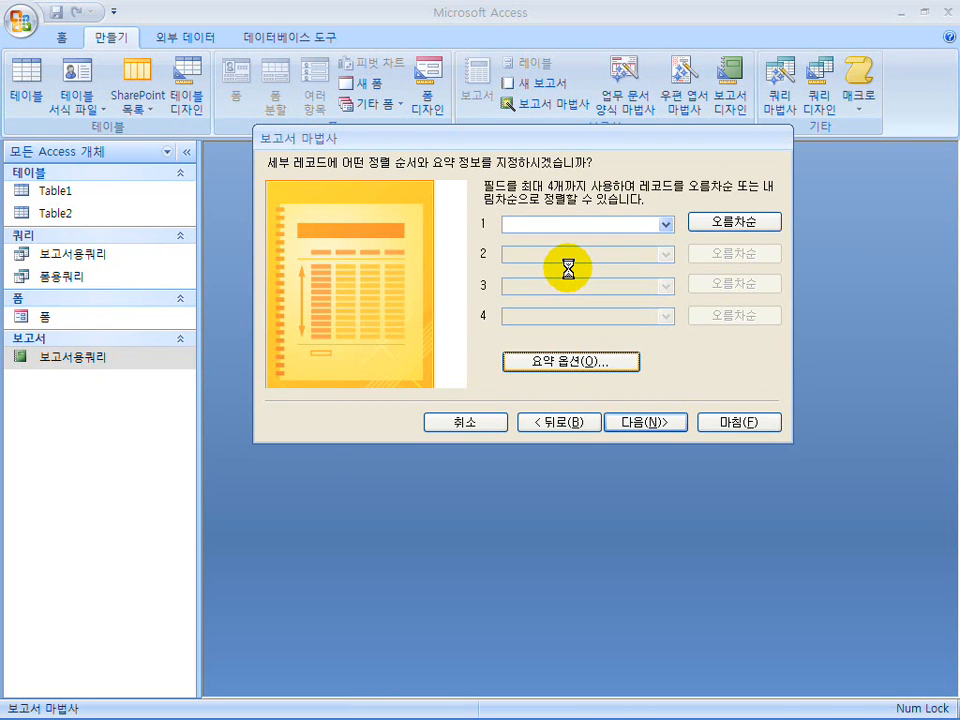
left_click(484, 218)
left_click(484, 238)
left_click(718, 180)
left_click(677, 422)
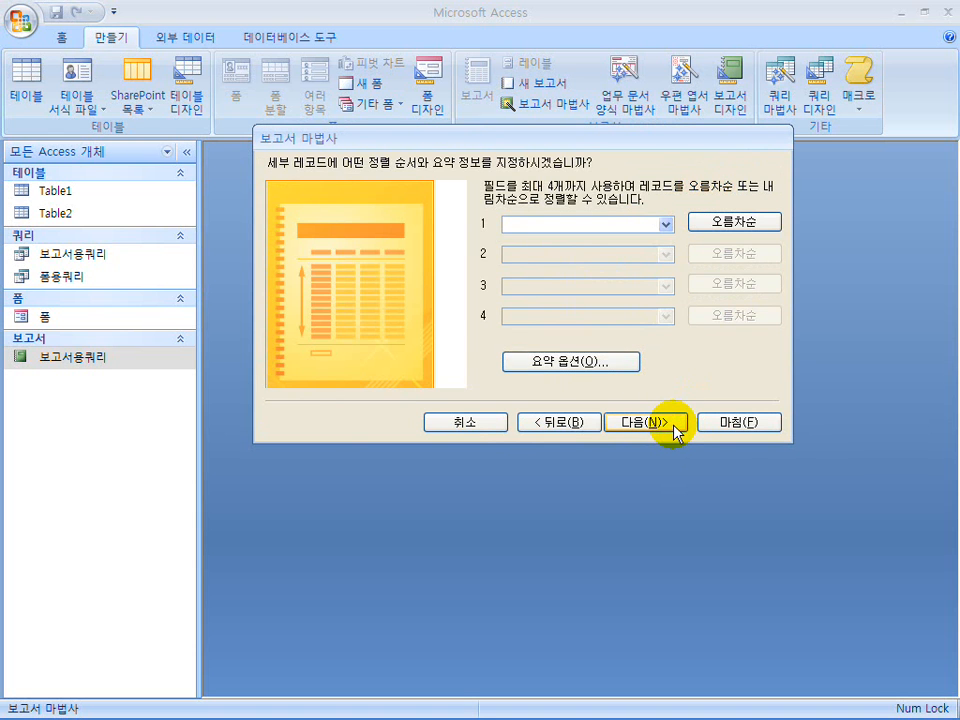
Step: Apply the Access 2003 style and finish the Report Wizard with the new report opened for design changes
left_click(676, 424)
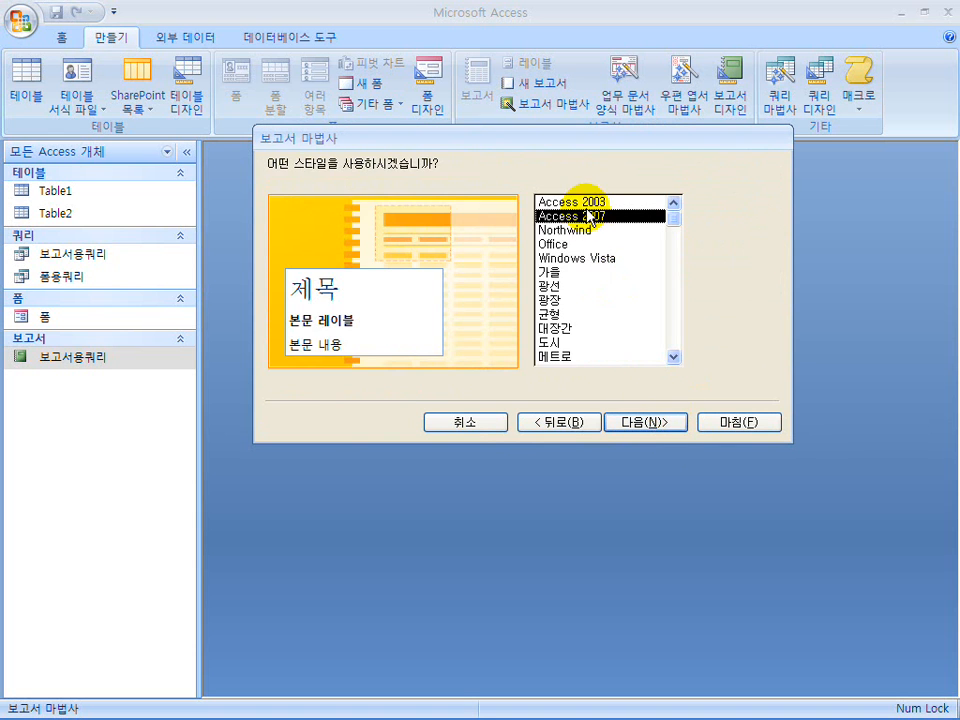
left_click(586, 203)
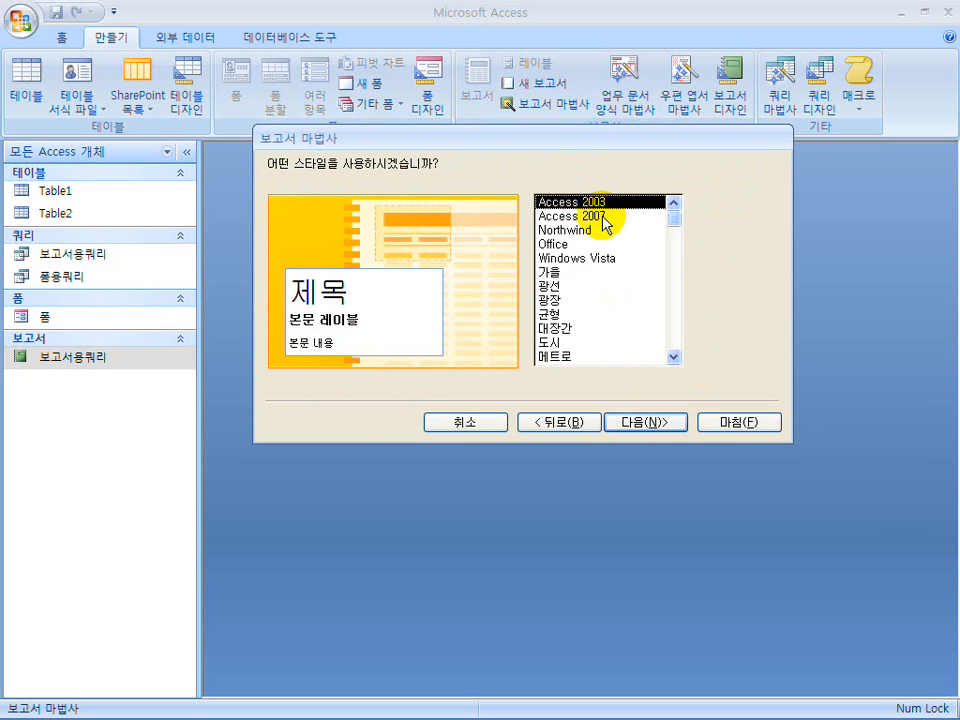
left_click(649, 422)
left_click(514, 332)
left_click(717, 422)
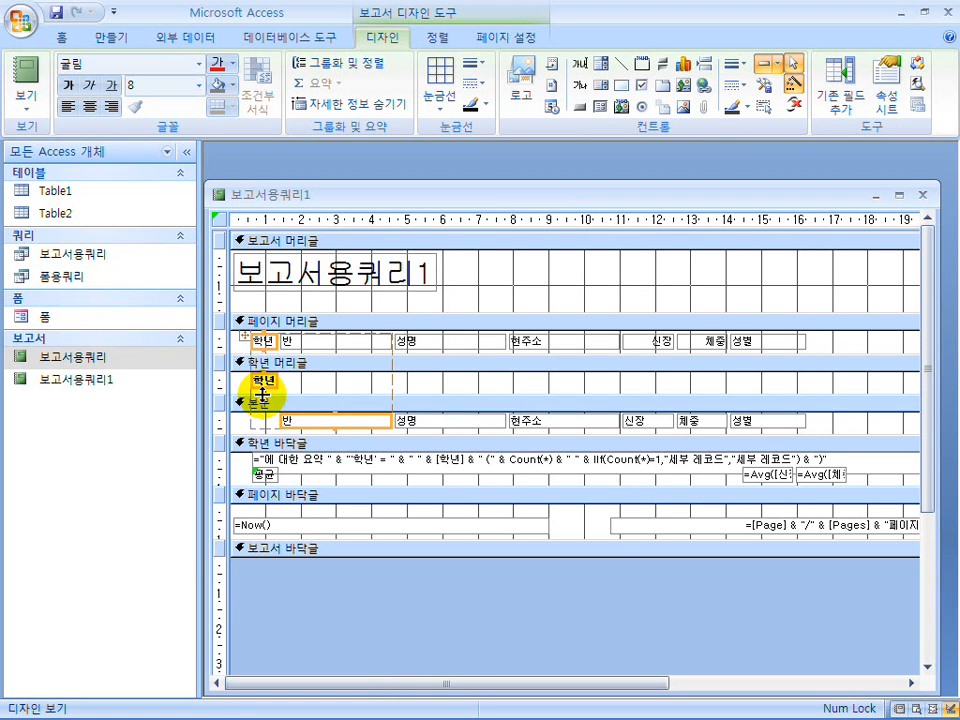
Step: Delete the summary expression from the 학년 footer and the date and page number boxes from the page footer, and collapse that footer
left_click(484, 467)
key("Delete")
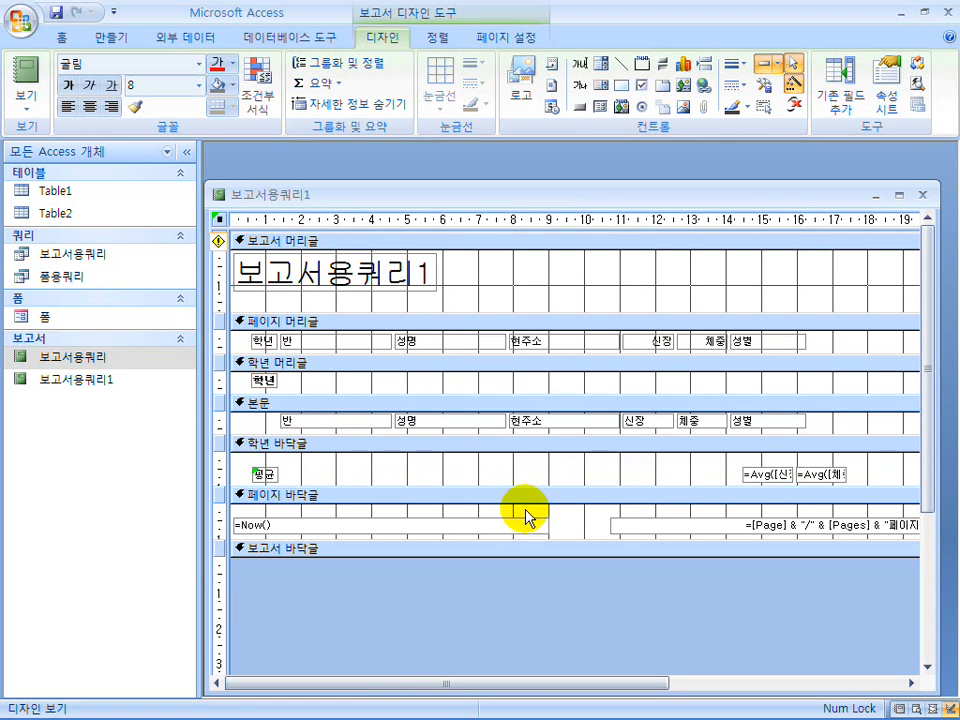
left_click(528, 523)
key("Delete")
left_click(618, 530)
key("Delete")
left_click_drag(574, 539, 574, 498)
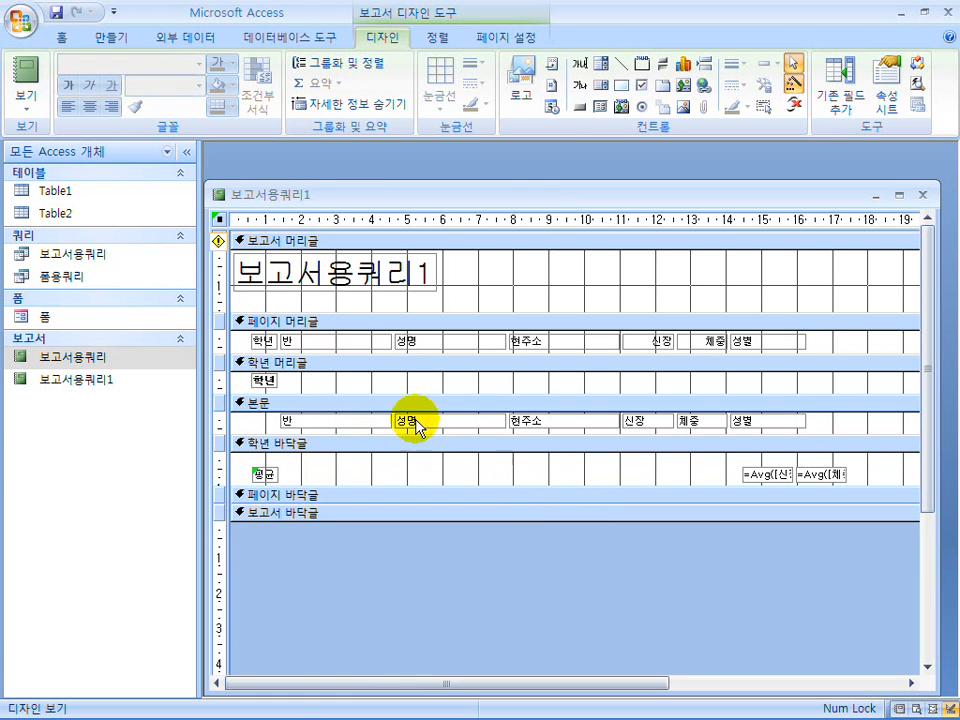
Step: Remove the 학년 box from its control layout and move it from the 학년 header into the detail section before 반
right_click(265, 385)
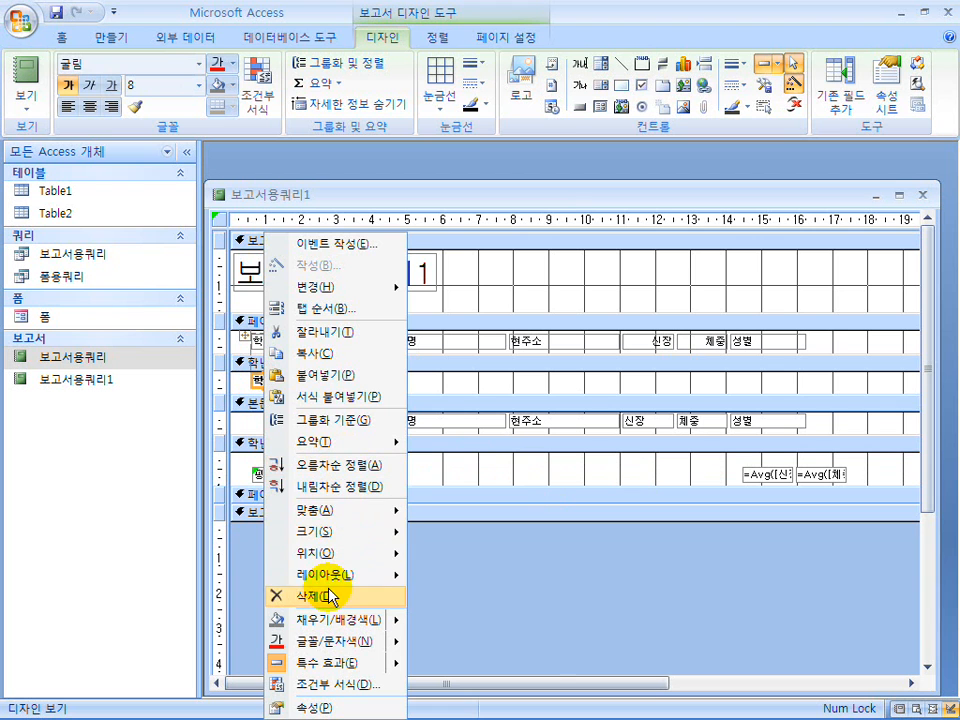
mouse_move(364, 574)
left_click(472, 597)
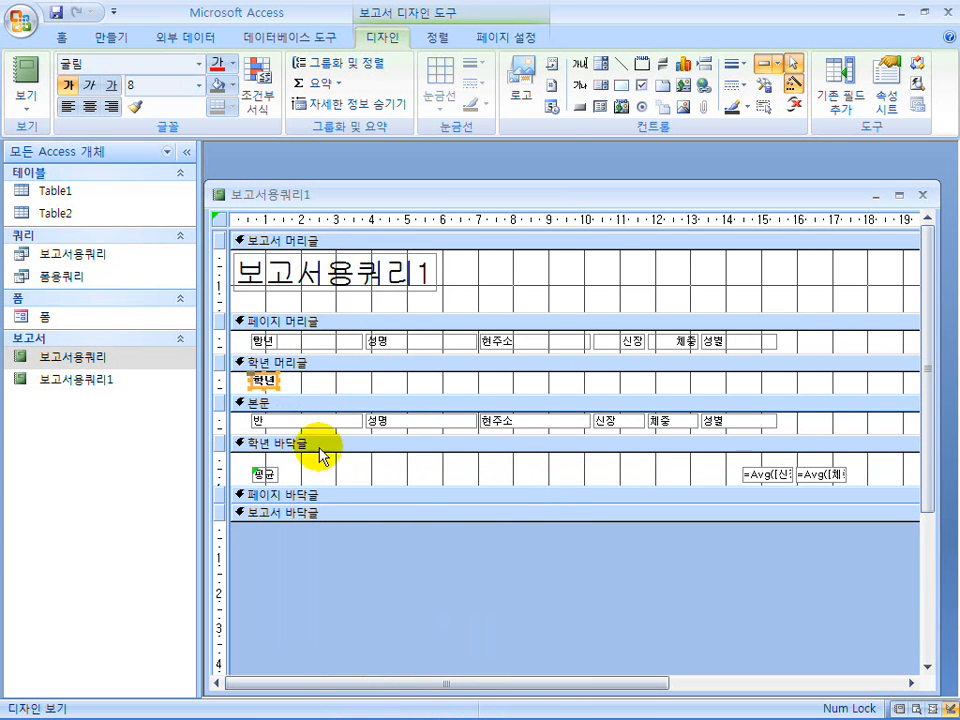
left_click_drag(268, 388, 260, 424)
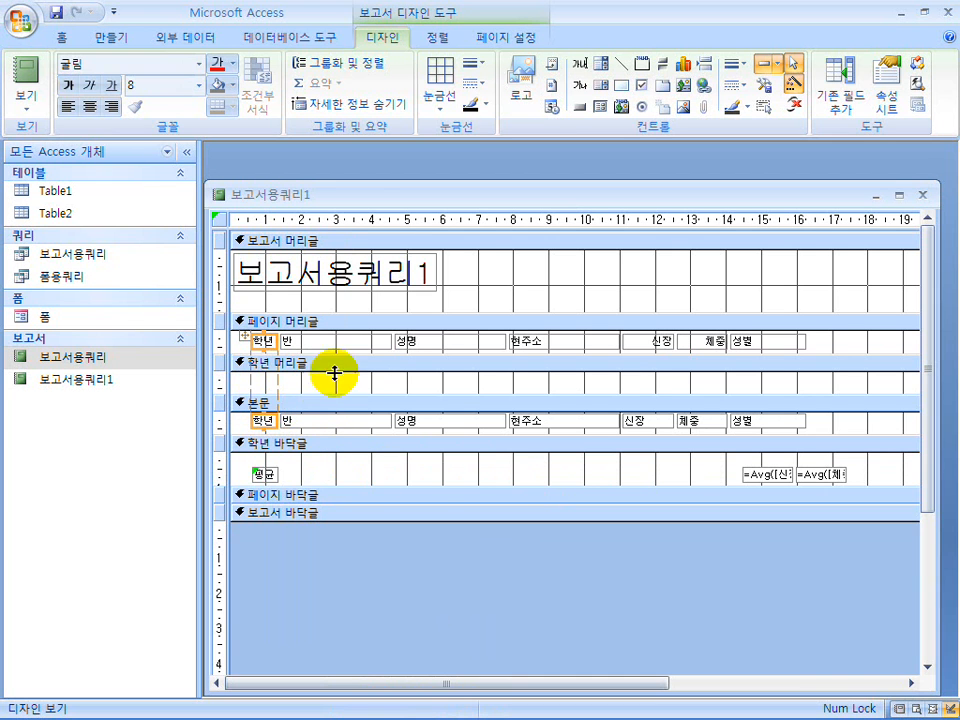
Step: Hide the header section of the 학년 group in the report's grouping and sorting settings
left_click(343, 64)
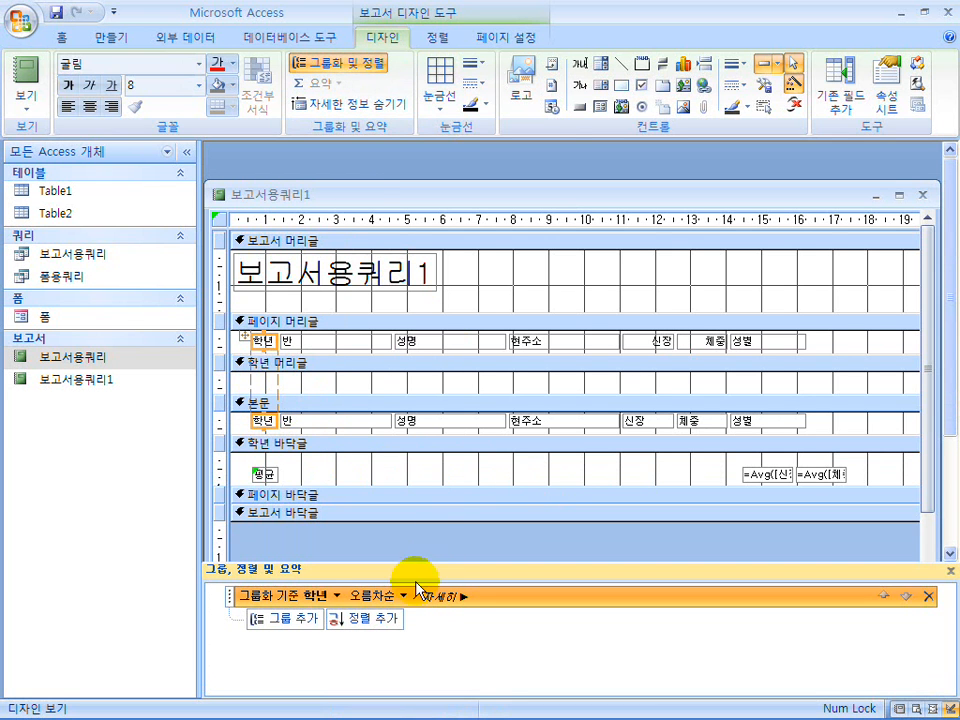
left_click(443, 597)
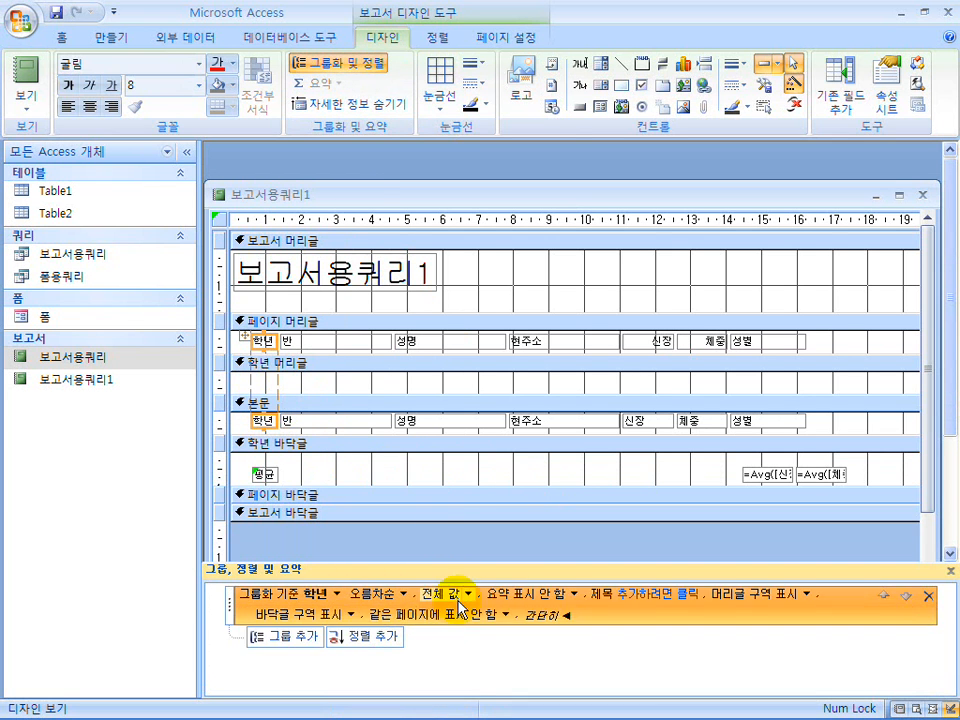
left_click(802, 594)
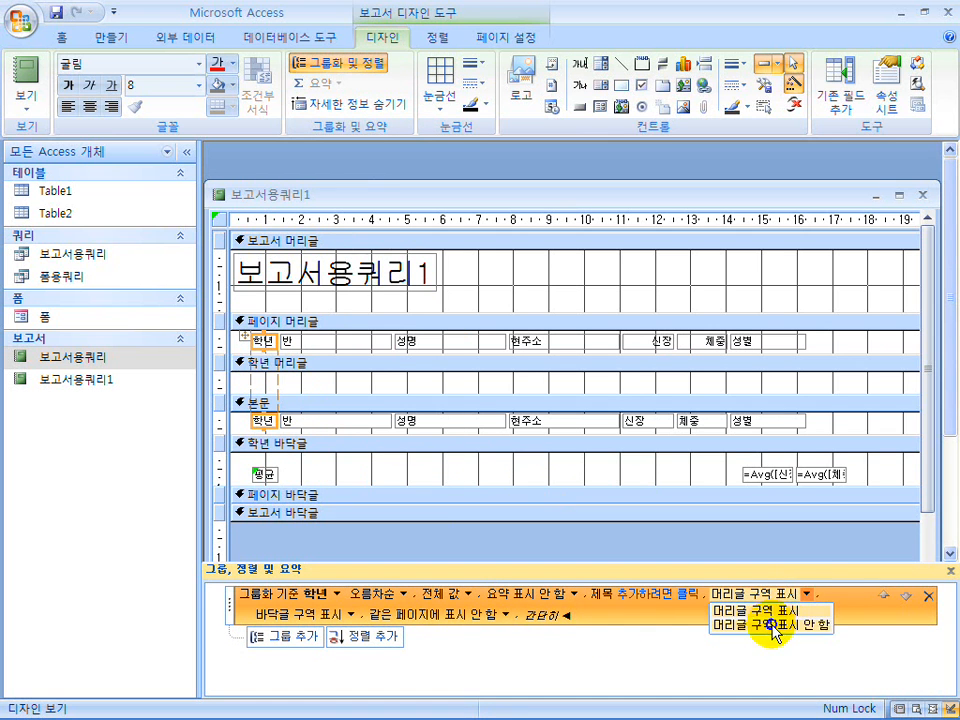
left_click(774, 622)
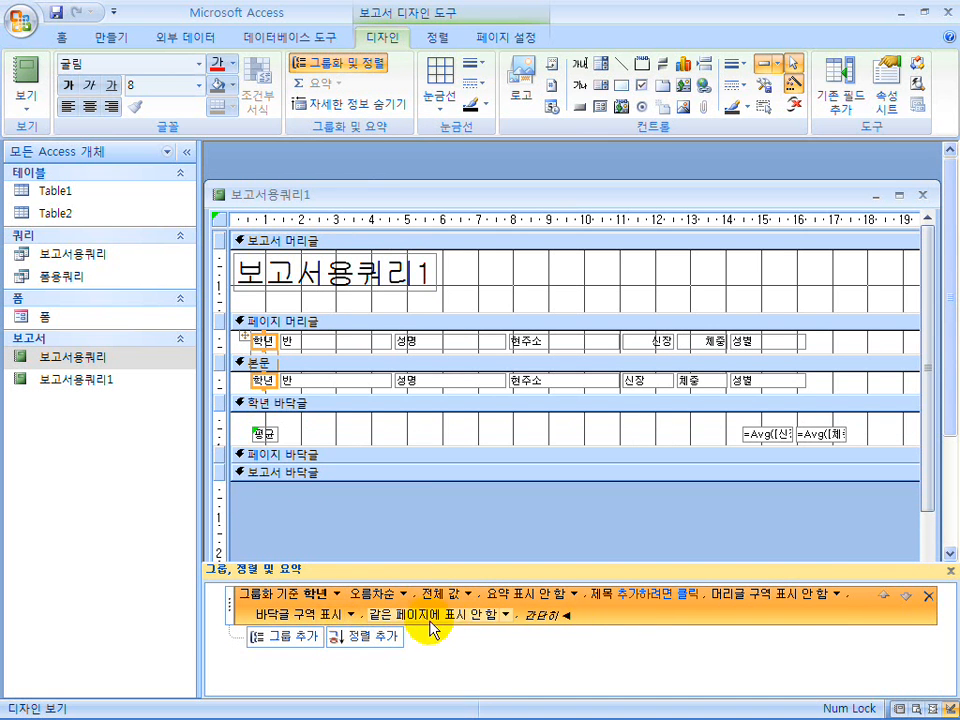
Step: Add a 성별 group level below 학년, hide its header section and show the report in report view
left_click(314, 637)
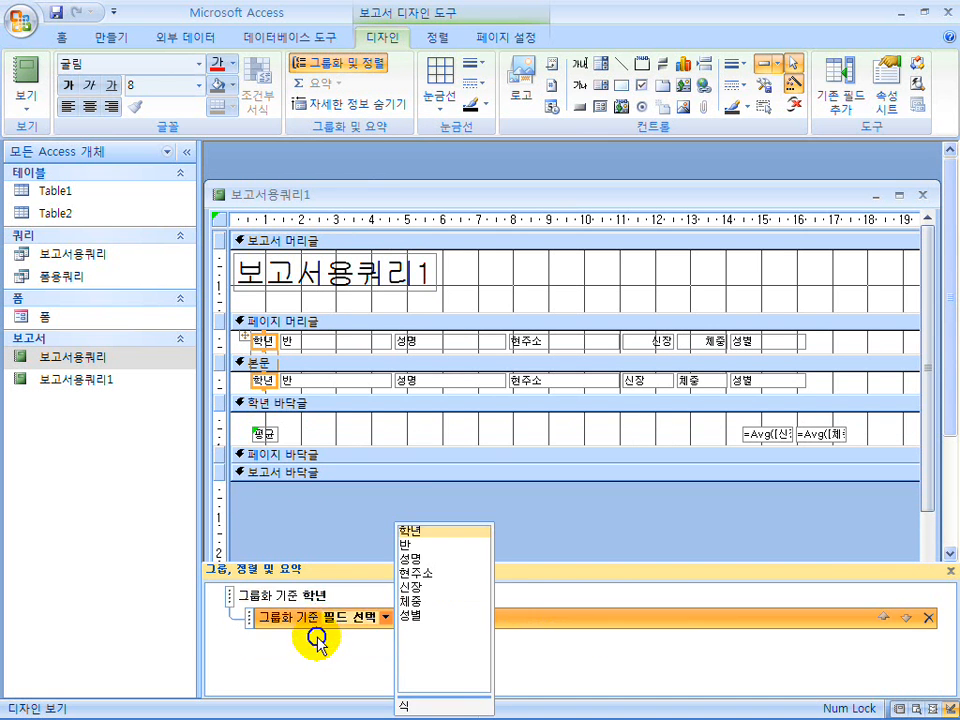
left_click(418, 616)
left_click(467, 618)
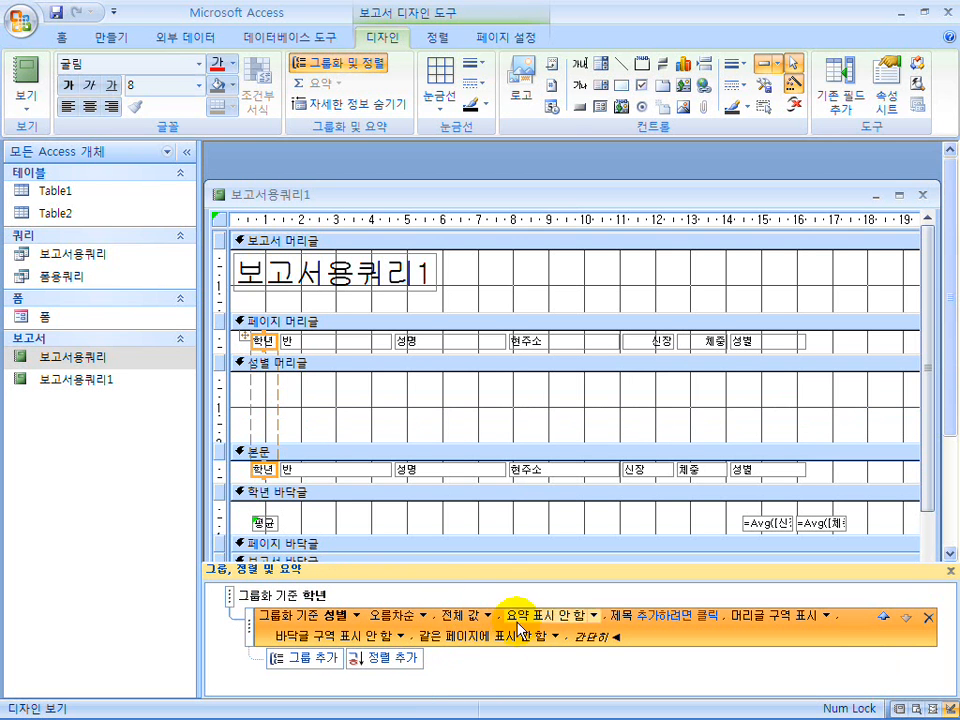
left_click(826, 617)
left_click(810, 704)
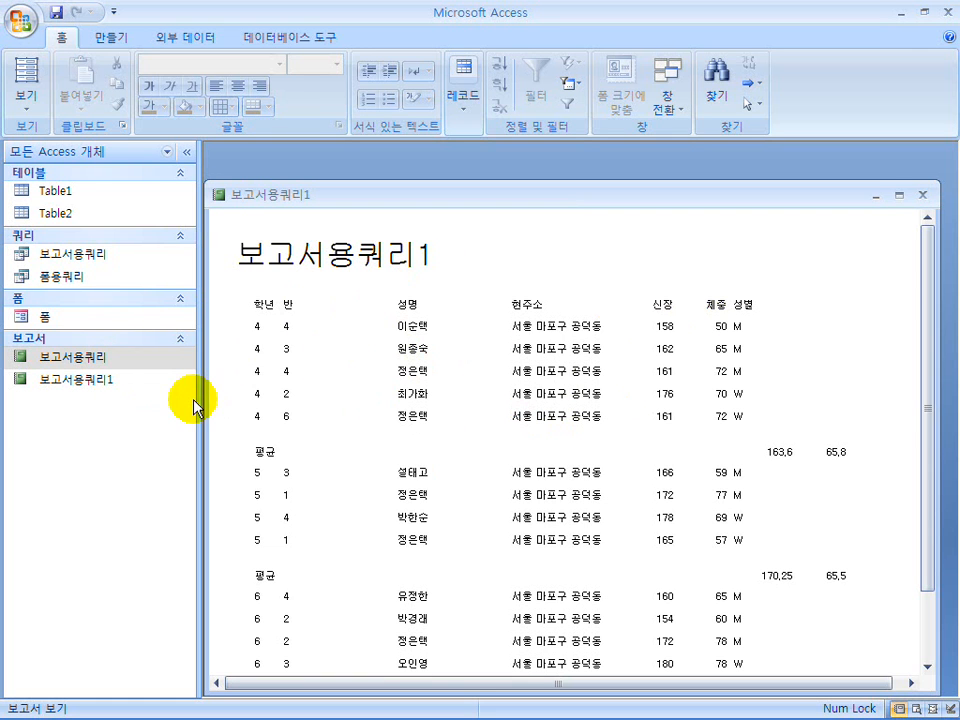
Step: Close the 보고서용쿼리1 practice report without saving its design changes and delete it from the database
left_click(924, 196)
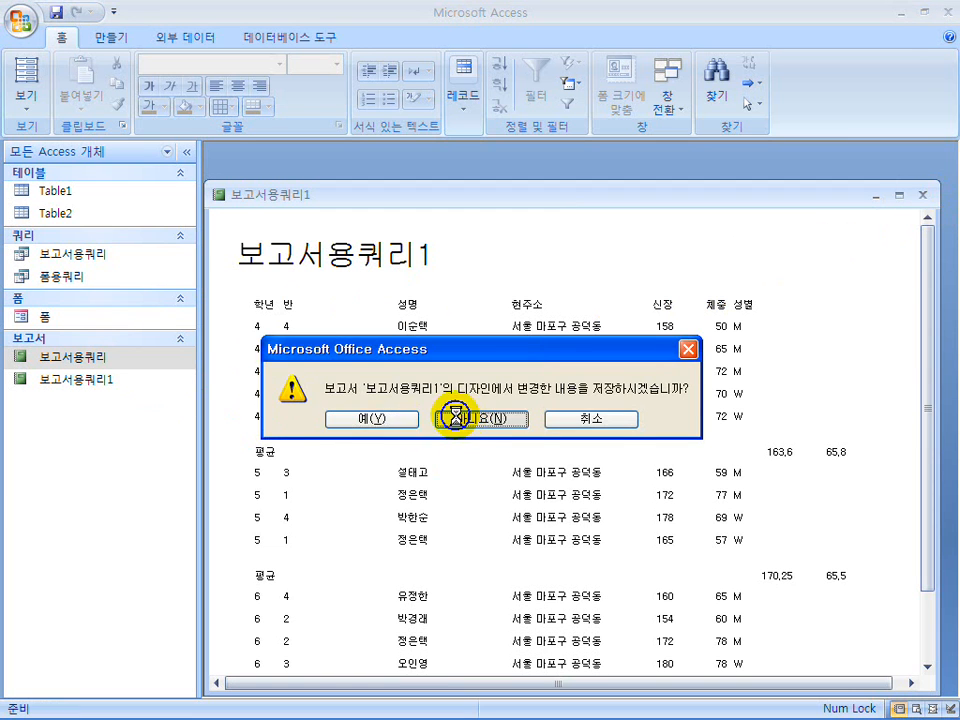
left_click(462, 417)
left_click(96, 386)
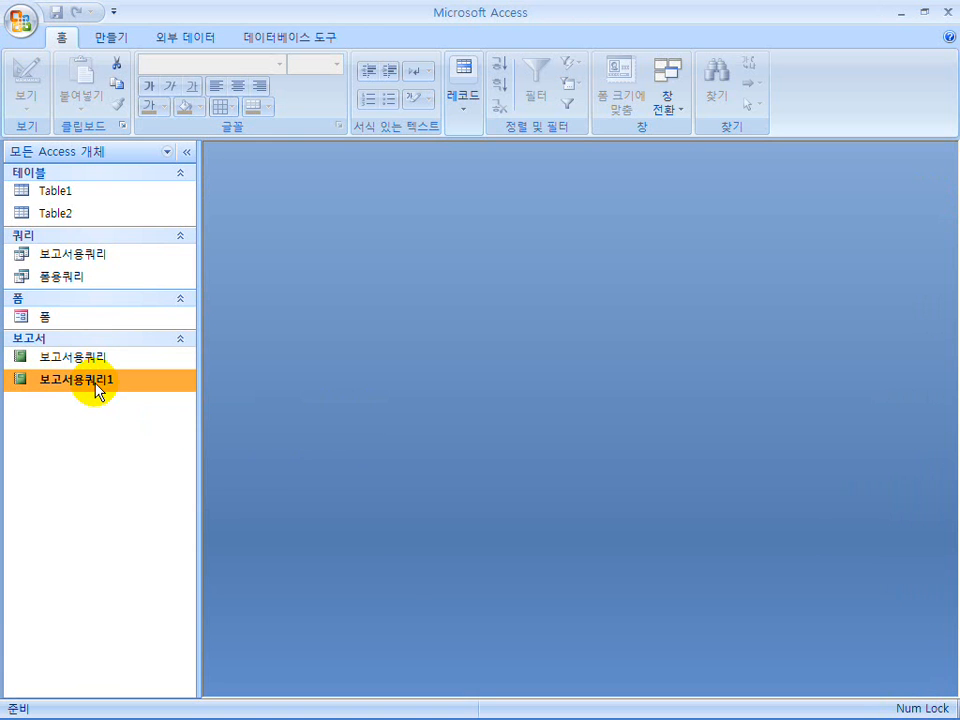
key("Delete")
left_click(446, 428)
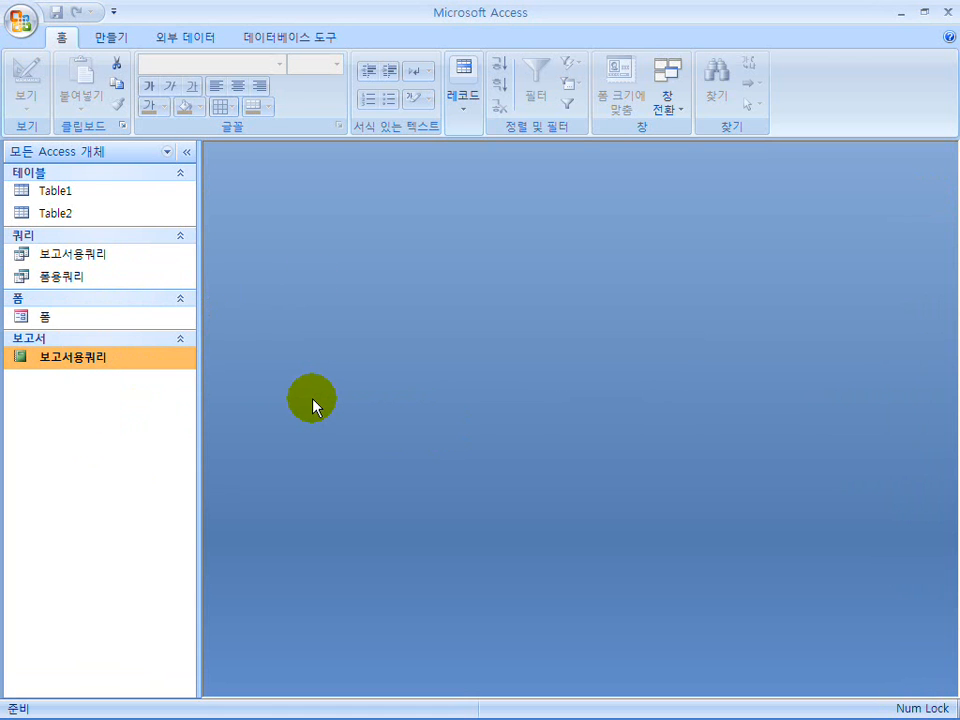
Step: Open the 보고서용쿼리 report to check its finished layout, and close it again
double_click(94, 362)
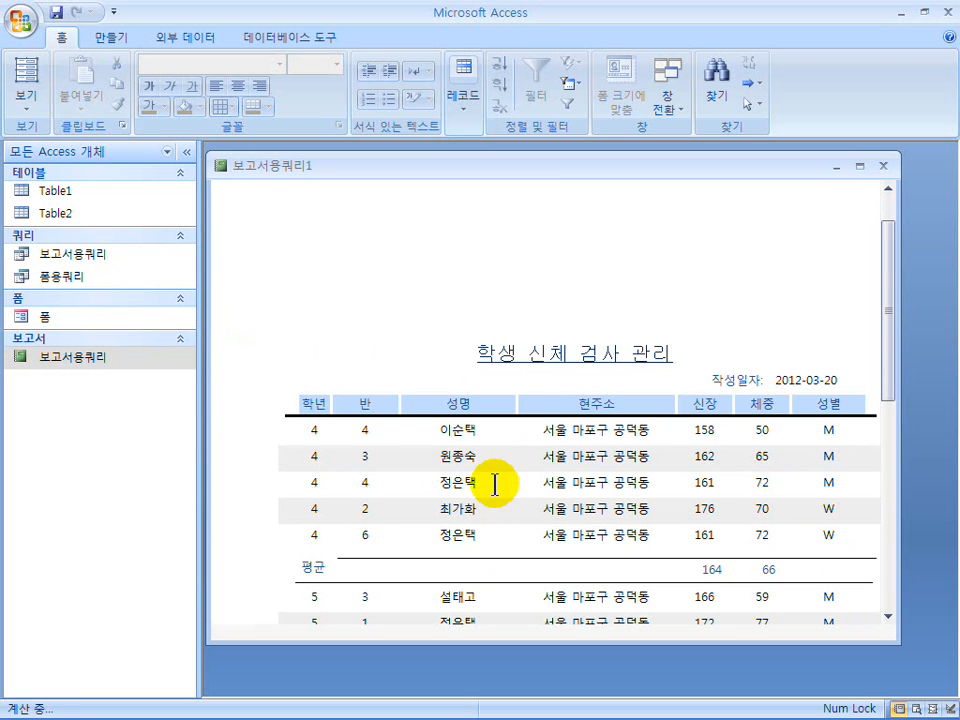
left_click(884, 167)
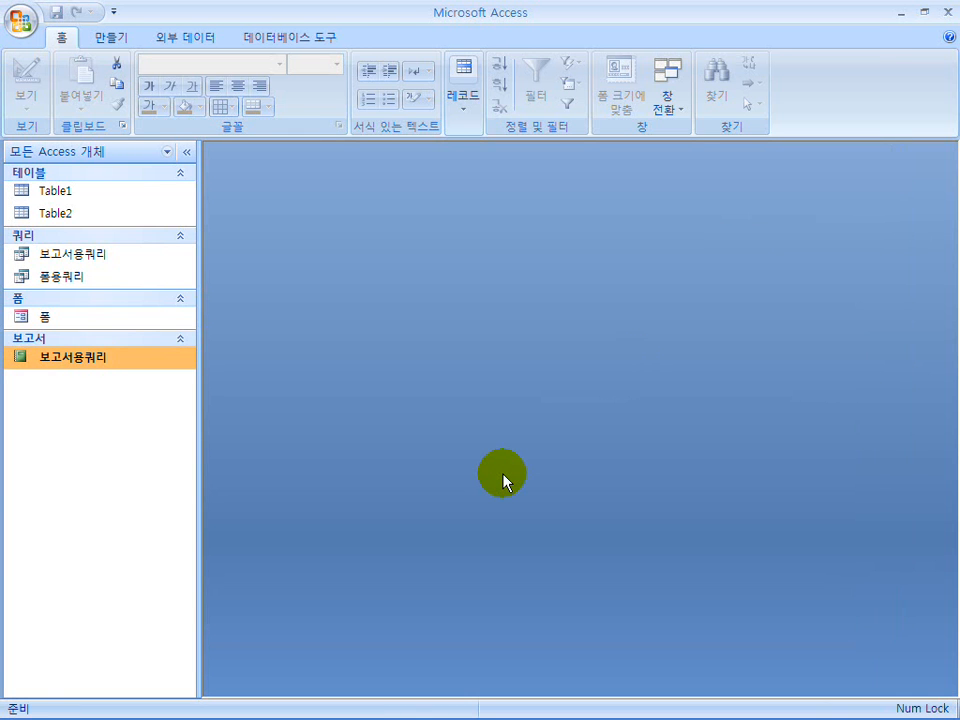